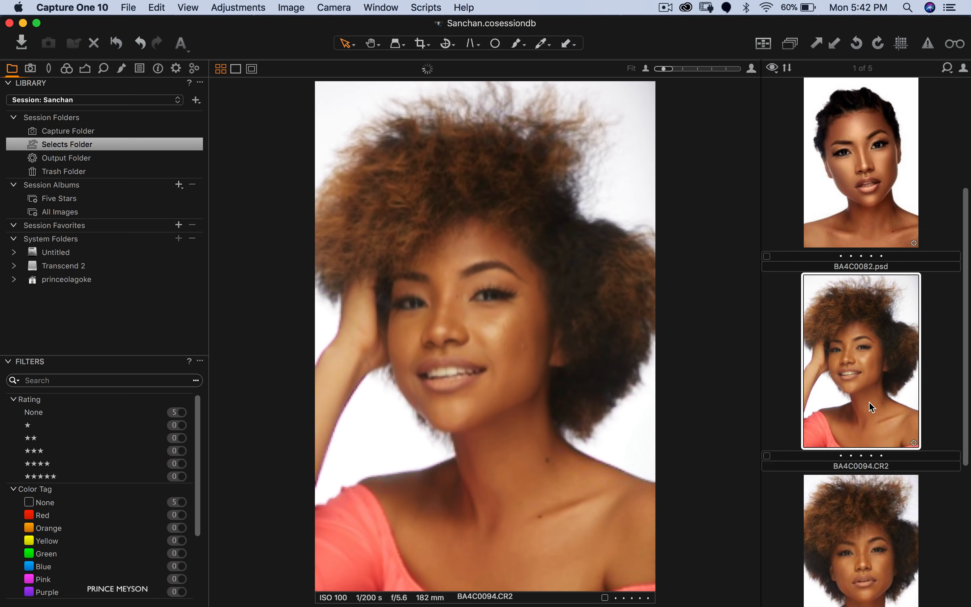
- Compare the portraits BA4C0094.CR2, BA4C0115.CR2 and BA4C0141.CR2, and bring BA4C0115.CR2 up in the viewer
{"action": "scroll", "coordinate": [877, 419], "scroll_direction": "down", "scroll_amount": 3}
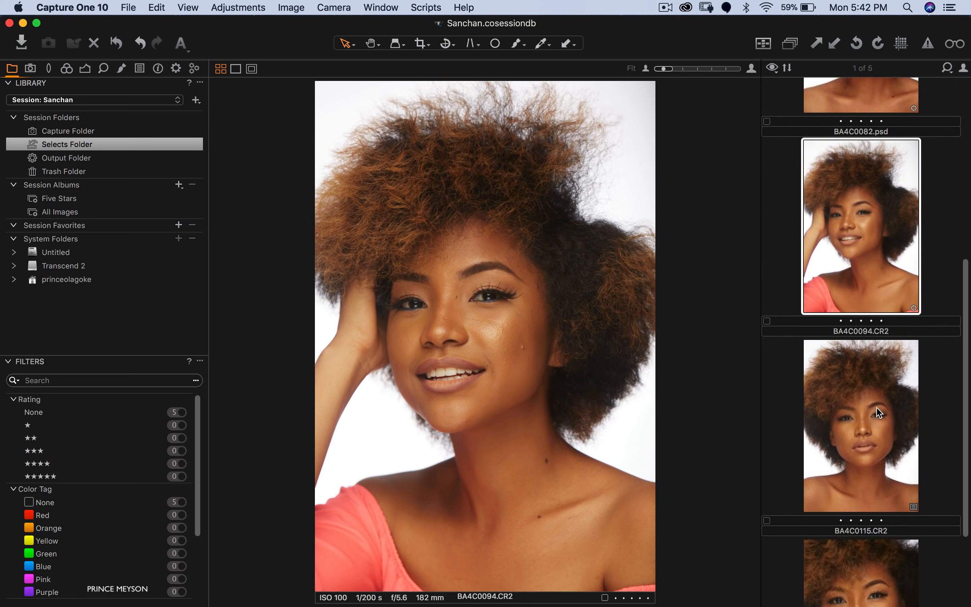
{"action": "left_click", "coordinate": [877, 407]}
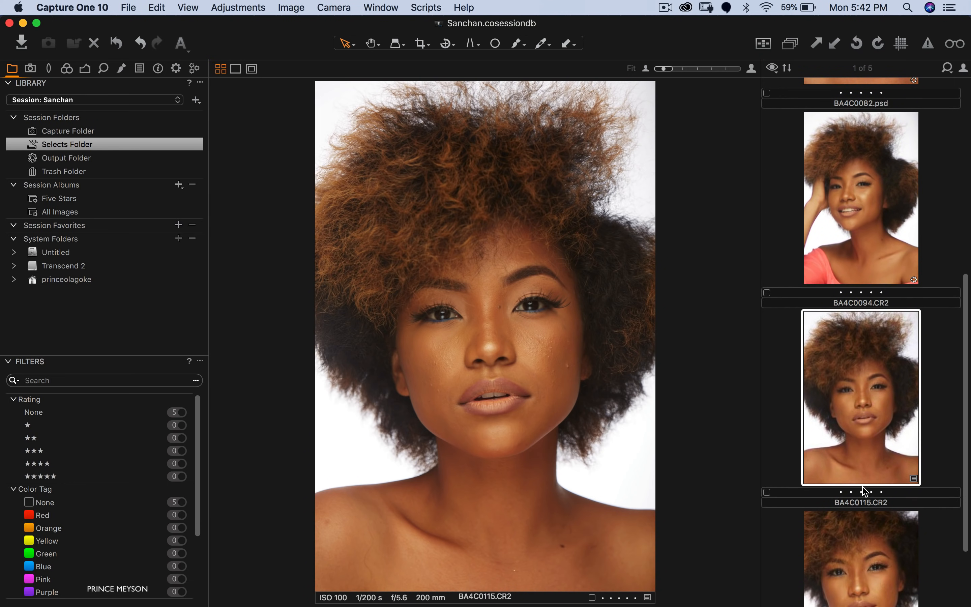
{"action": "scroll", "coordinate": [870, 442], "scroll_direction": "down", "scroll_amount": 3}
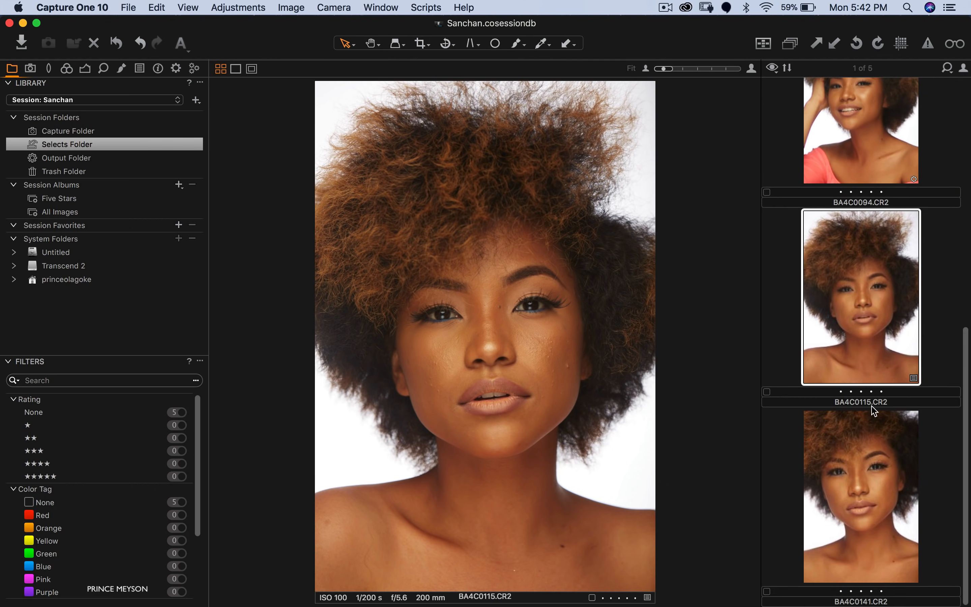
{"action": "left_click", "coordinate": [880, 468]}
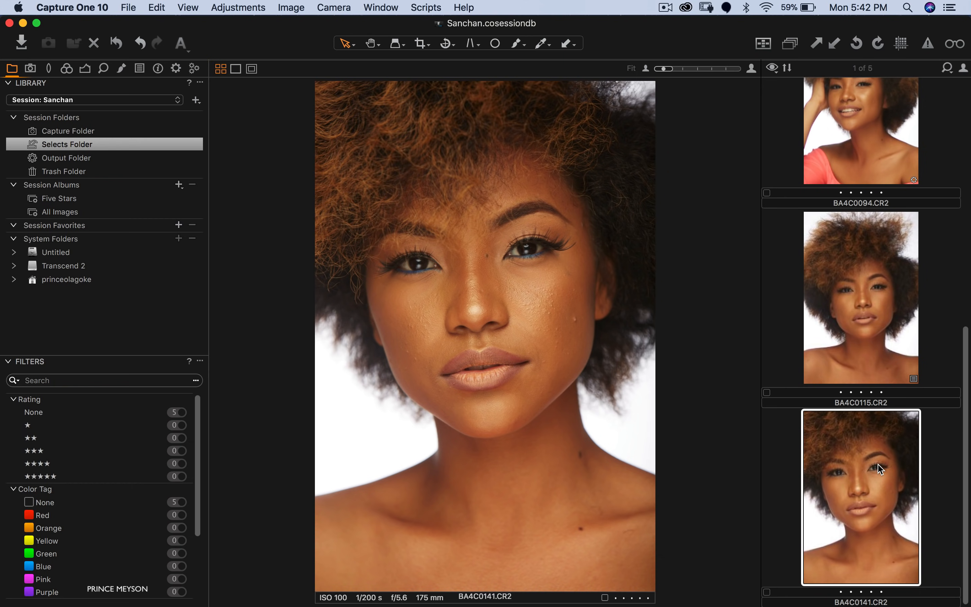
{"action": "scroll", "coordinate": [880, 468], "scroll_direction": "up", "scroll_amount": 2}
{"action": "left_click", "coordinate": [887, 407]}
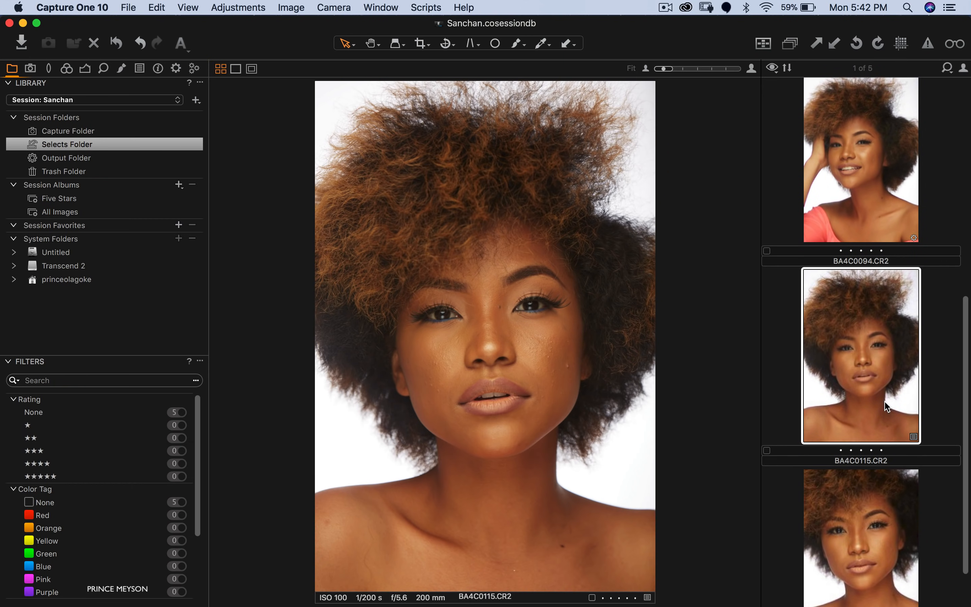
{"action": "scroll", "coordinate": [887, 406], "scroll_direction": "up", "scroll_amount": 3}
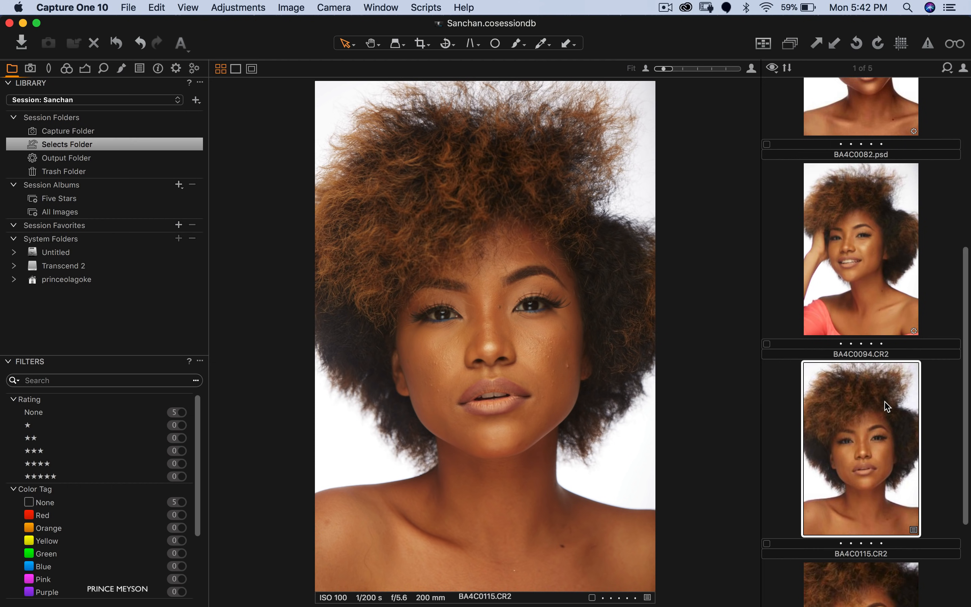
{"action": "left_click", "coordinate": [872, 256]}
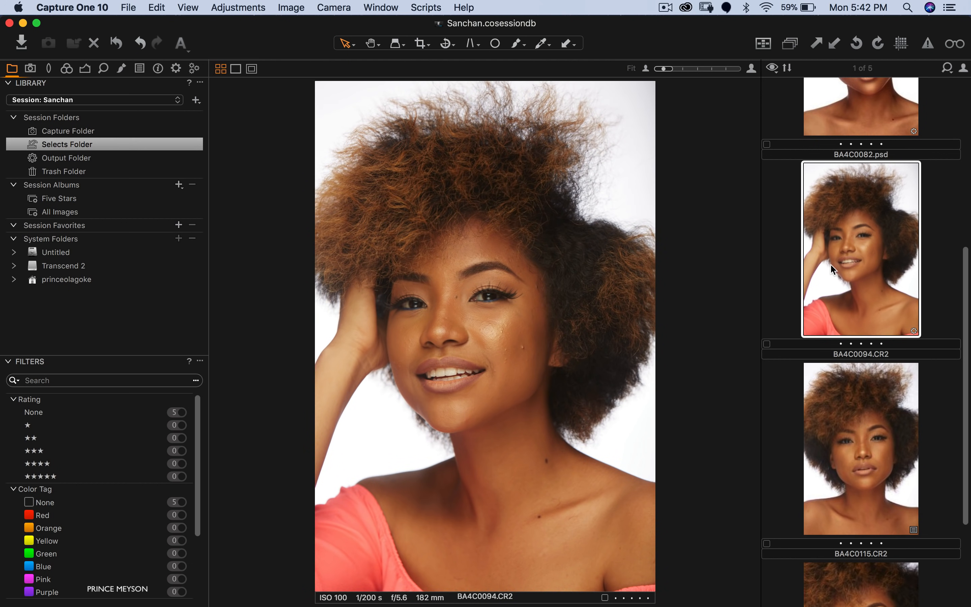
{"action": "left_click", "coordinate": [853, 460]}
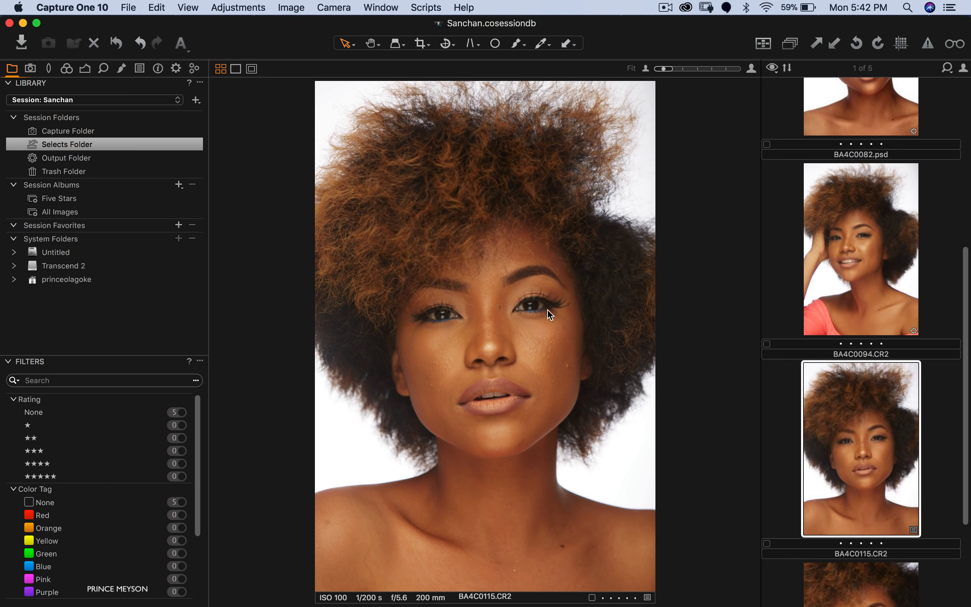
- Set the RGB levels of BA4C0115.CR2 to shadow 9 and highlight 223, checking clipping with the exposure warning
{"action": "left_click", "coordinate": [120, 69]}
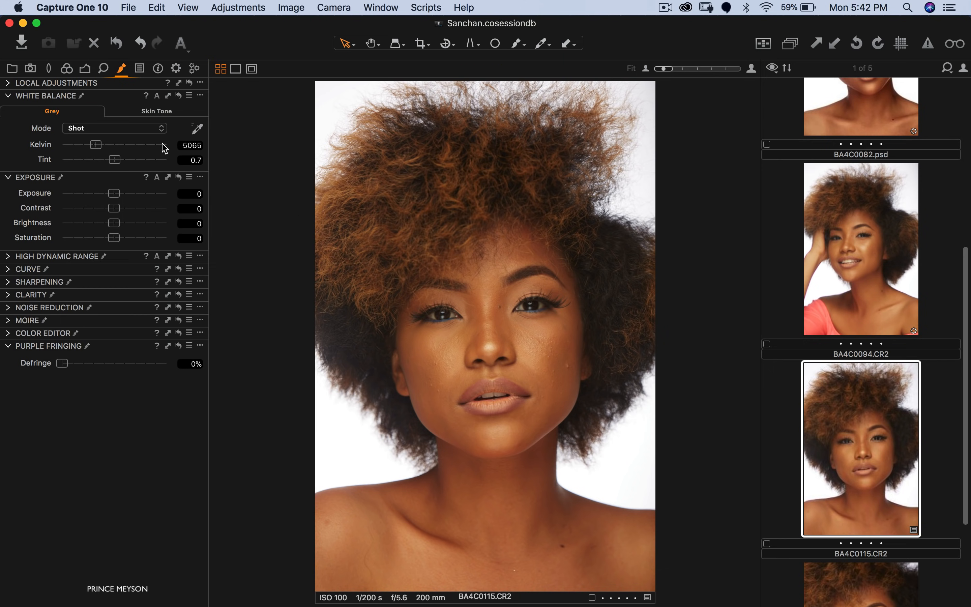
{"action": "left_click", "coordinate": [86, 69]}
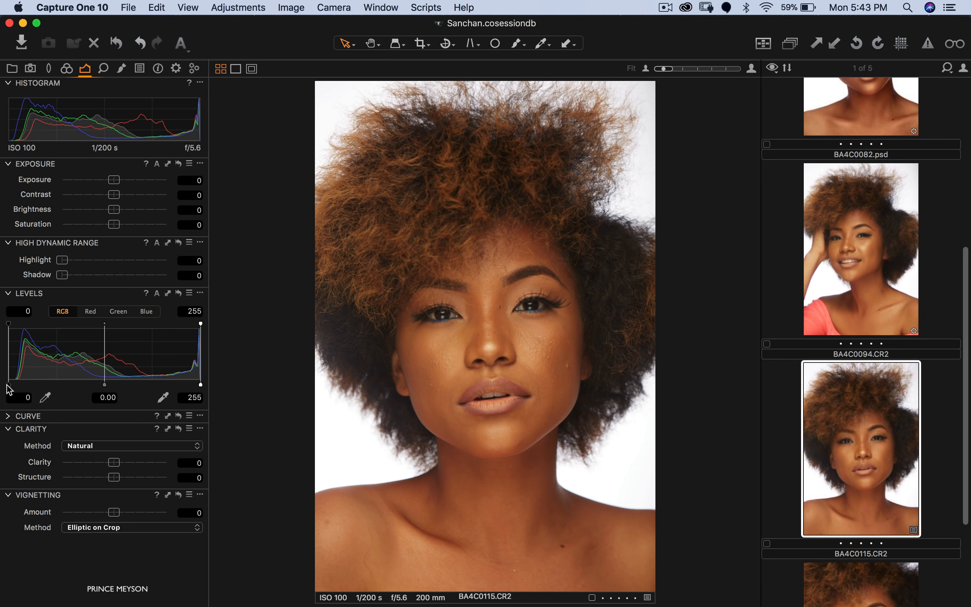
{"action": "left_click_drag", "start_coordinate": [7, 385], "coordinate": [16, 385]}
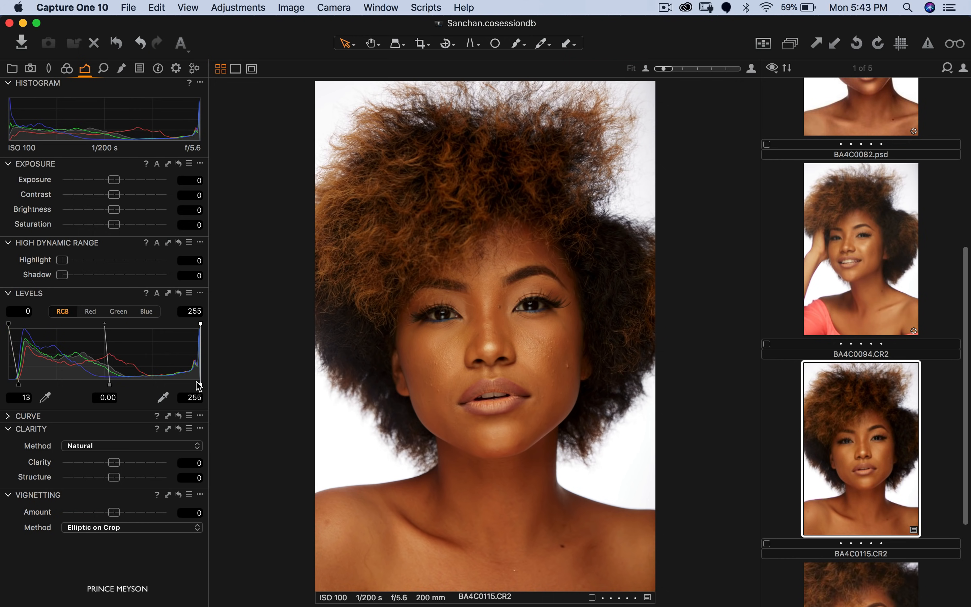
{"action": "left_click_drag", "start_coordinate": [199, 386], "coordinate": [167, 390]}
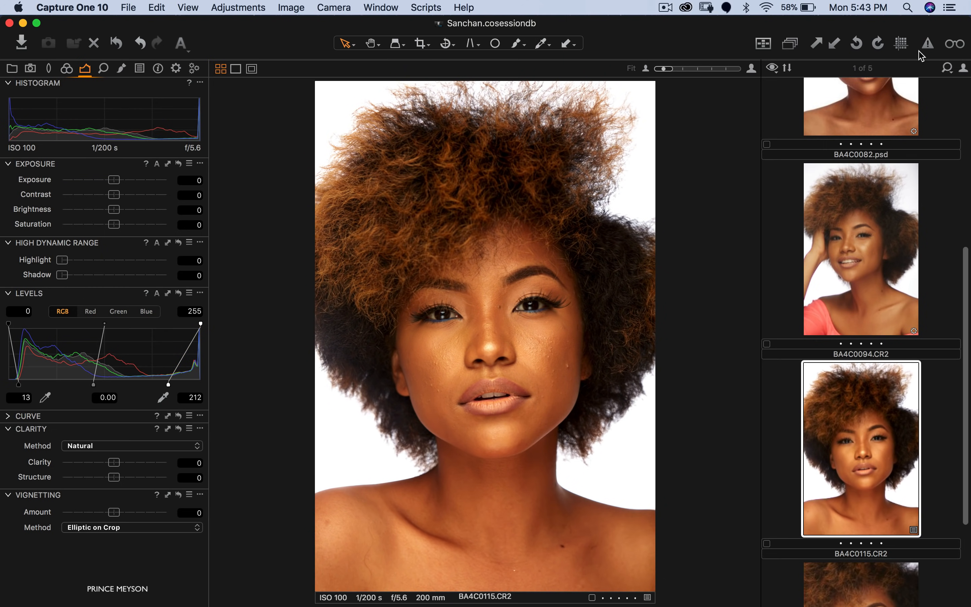
{"action": "left_click", "coordinate": [929, 46]}
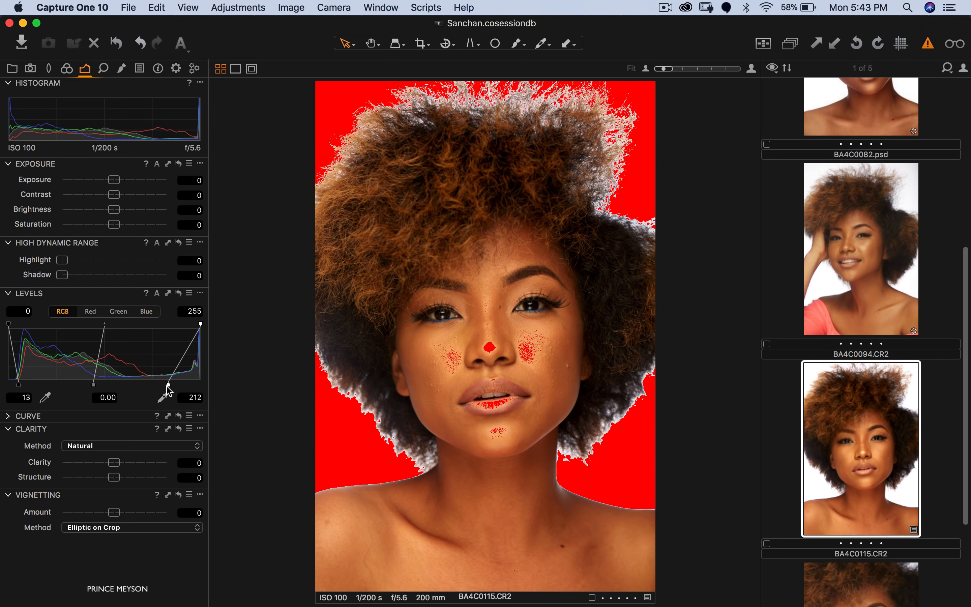
{"action": "left_click_drag", "start_coordinate": [169, 387], "coordinate": [178, 385]}
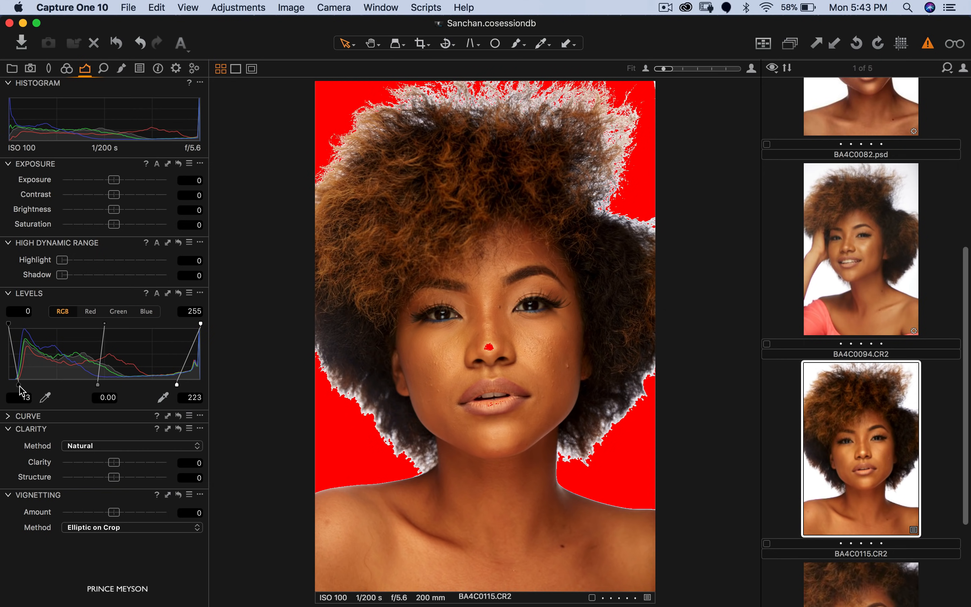
{"action": "left_click_drag", "start_coordinate": [19, 387], "coordinate": [15, 386]}
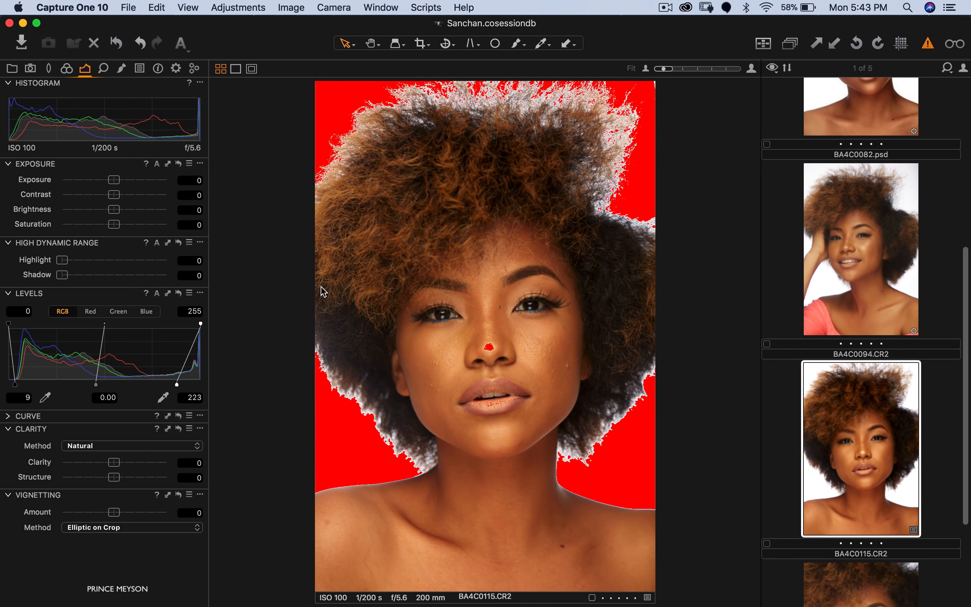
{"action": "left_click", "coordinate": [929, 44]}
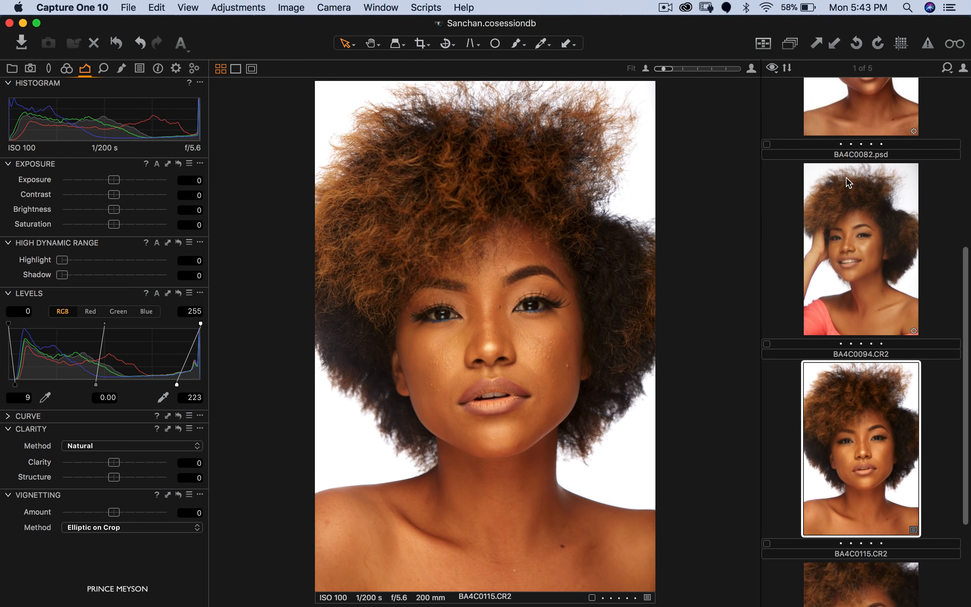
- Review the local adjustment, exposure and levels settings of the already edited BA4C0082.CR2 for reference
{"action": "scroll", "coordinate": [842, 179], "scroll_direction": "up", "scroll_amount": 5}
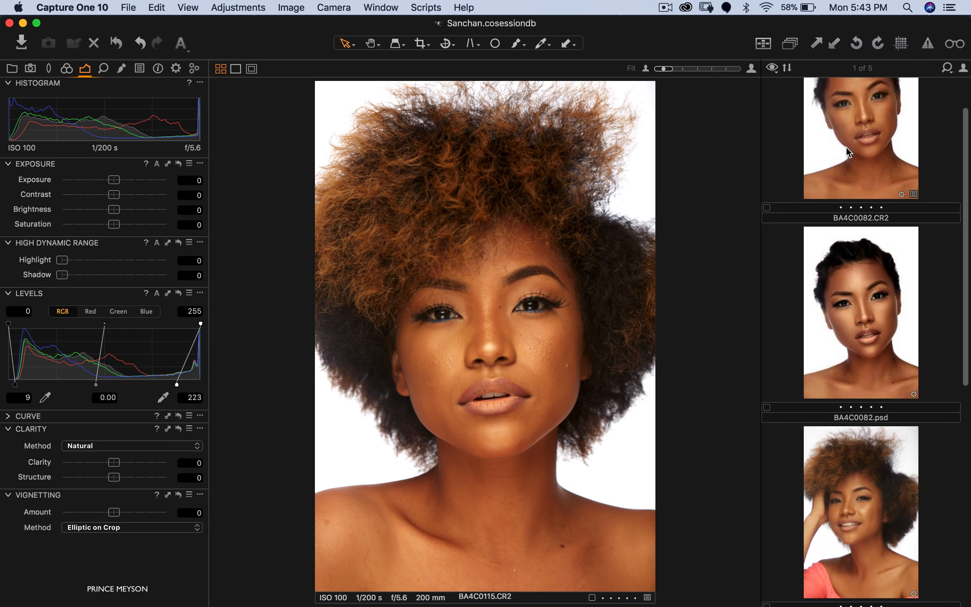
{"action": "left_click", "coordinate": [845, 141]}
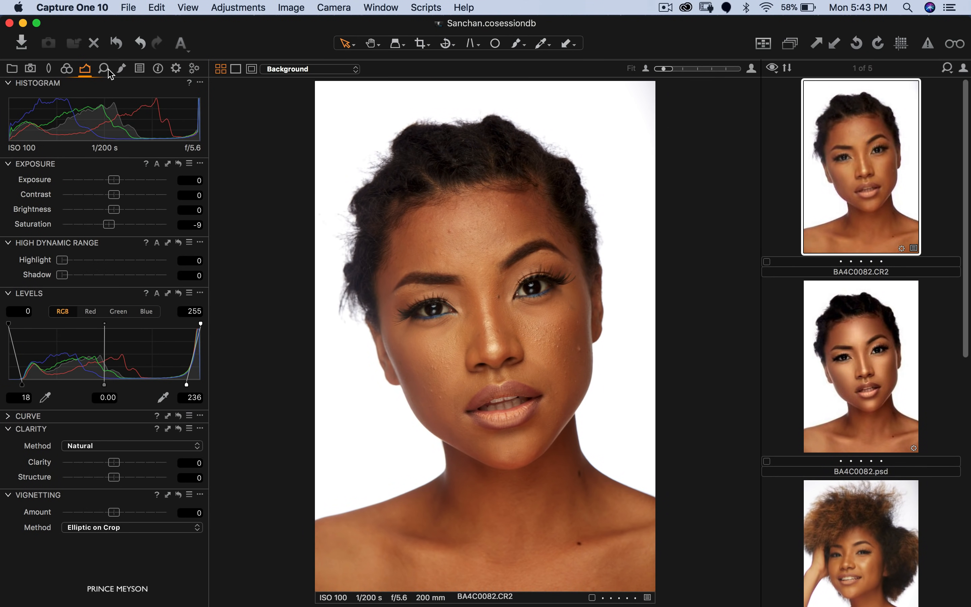
{"action": "left_click", "coordinate": [121, 70]}
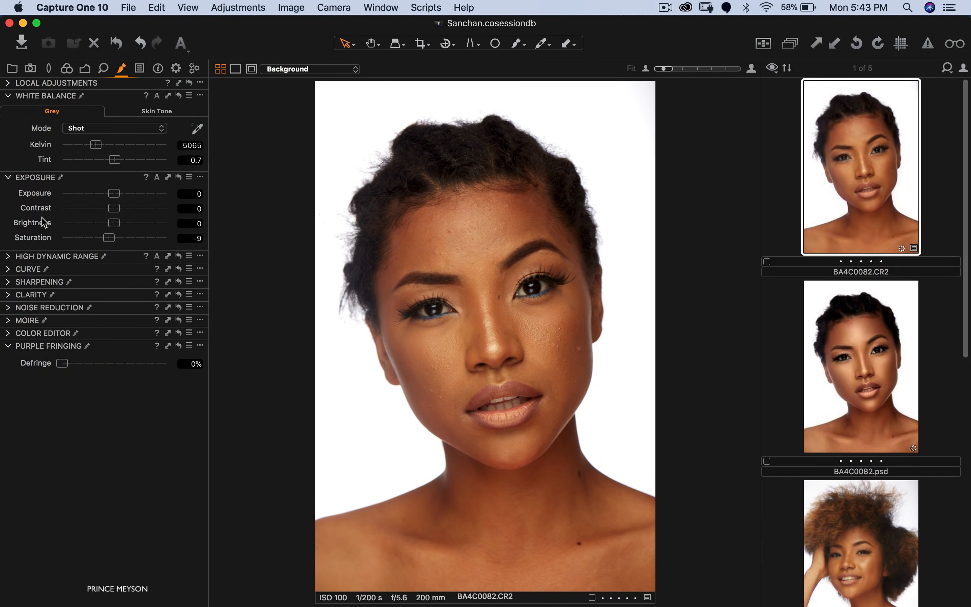
{"action": "left_click", "coordinate": [85, 69]}
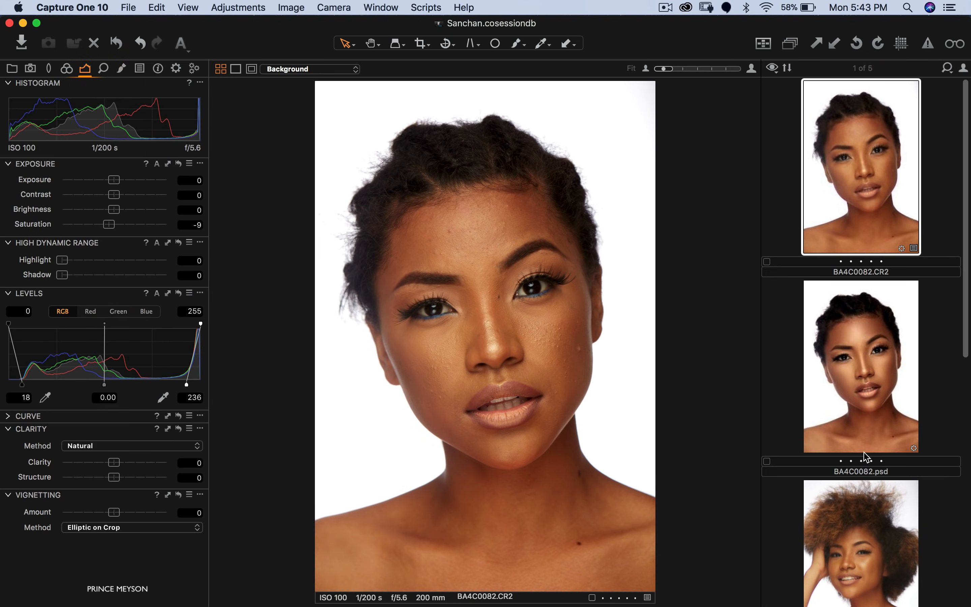
- Set the saturation of BA4C0115.CR2 to -9
{"action": "scroll", "coordinate": [867, 454], "scroll_direction": "down", "scroll_amount": 5}
{"action": "left_click", "coordinate": [865, 335]}
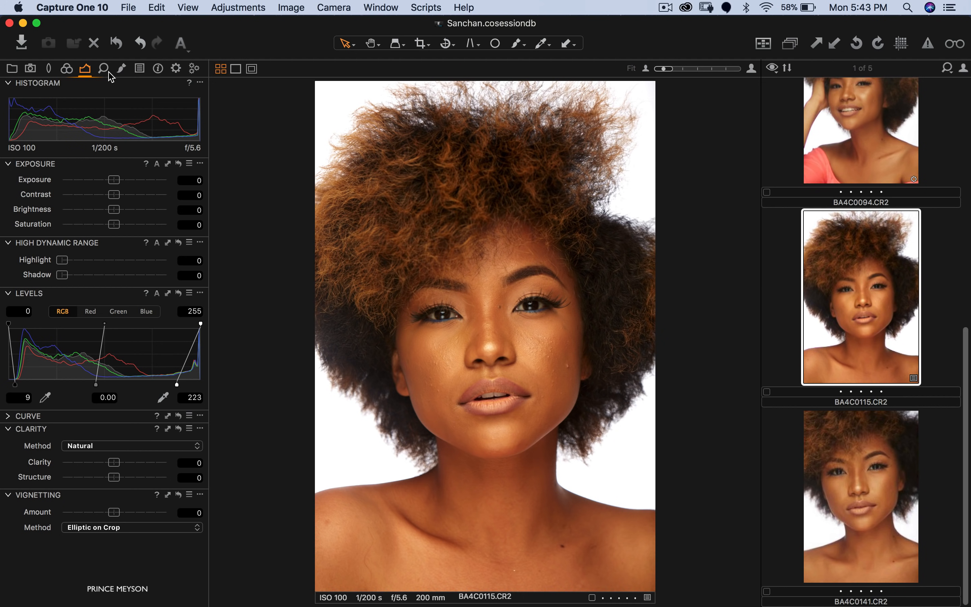
{"action": "left_click", "coordinate": [122, 69]}
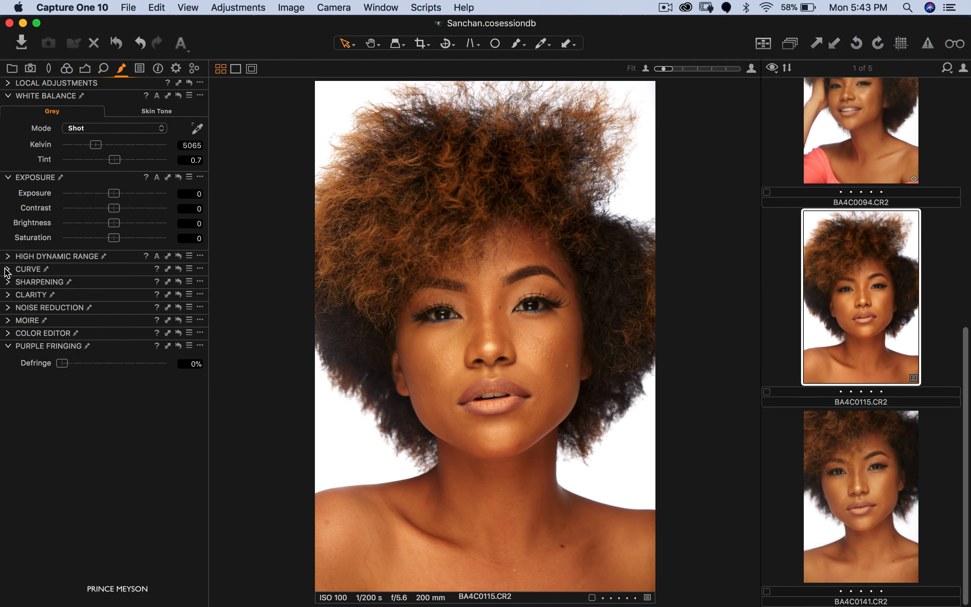
{"action": "left_click_drag", "start_coordinate": [114, 240], "coordinate": [108, 244]}
{"action": "right_click", "coordinate": [856, 294]}
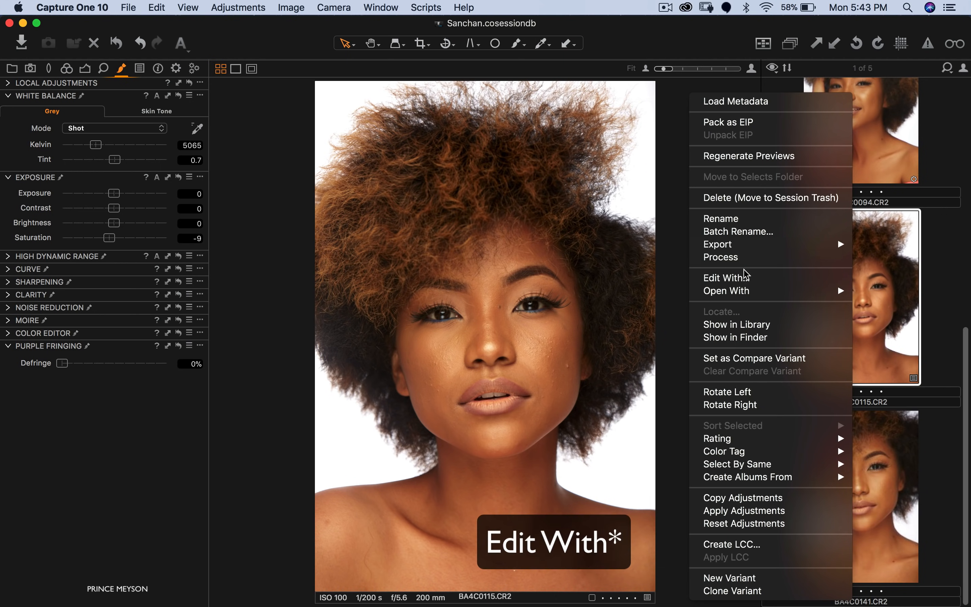
{"action": "mouse_move", "coordinate": [741, 291]}
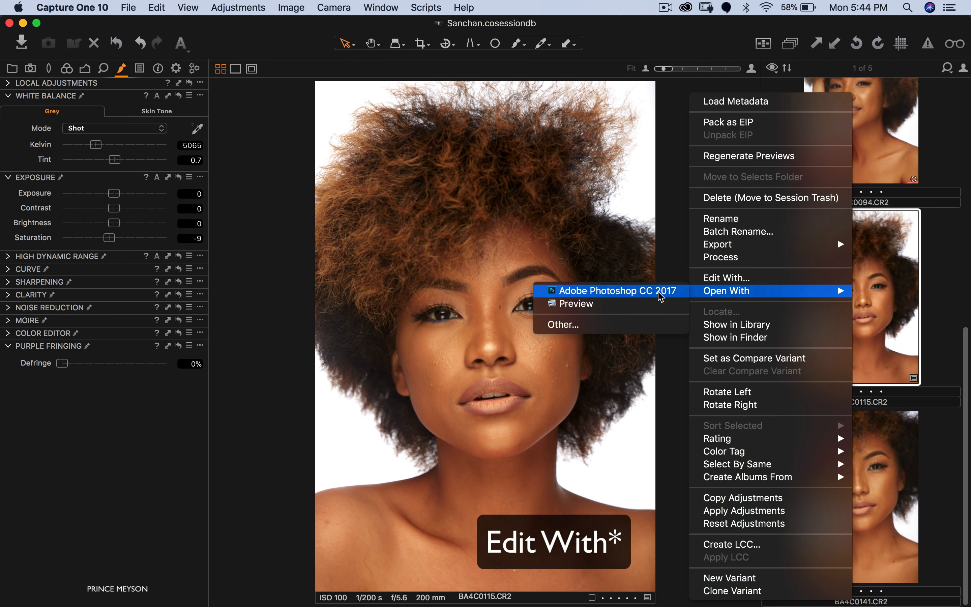
{"action": "left_click", "coordinate": [612, 244]}
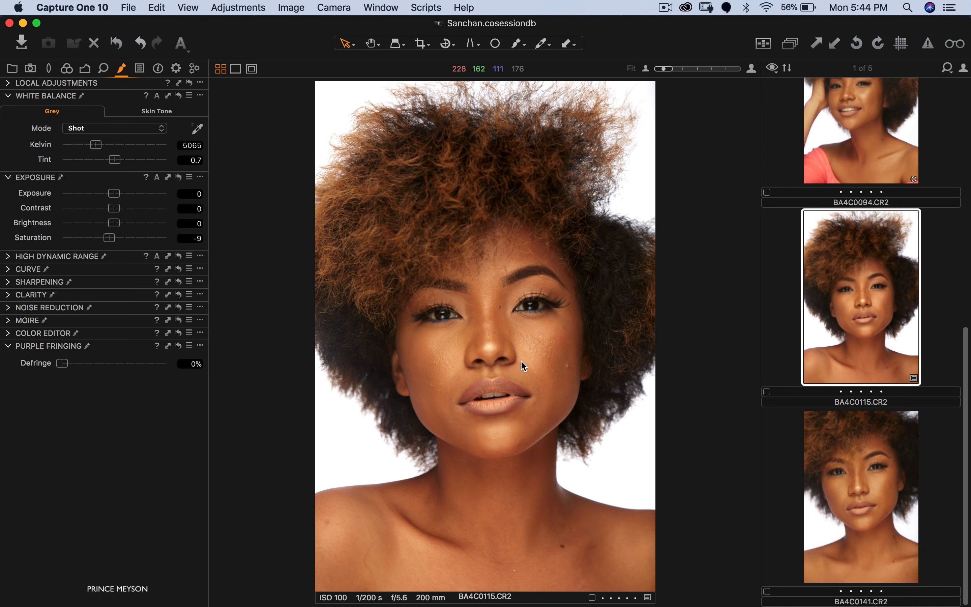
- Send BA4C0115.CR2 for editing in Adobe Photoshop CC 2017 as a 16-bit PSD in Adobe RGB (1998) at 300 px/in and 100% scale
{"action": "right_click", "coordinate": [844, 291]}
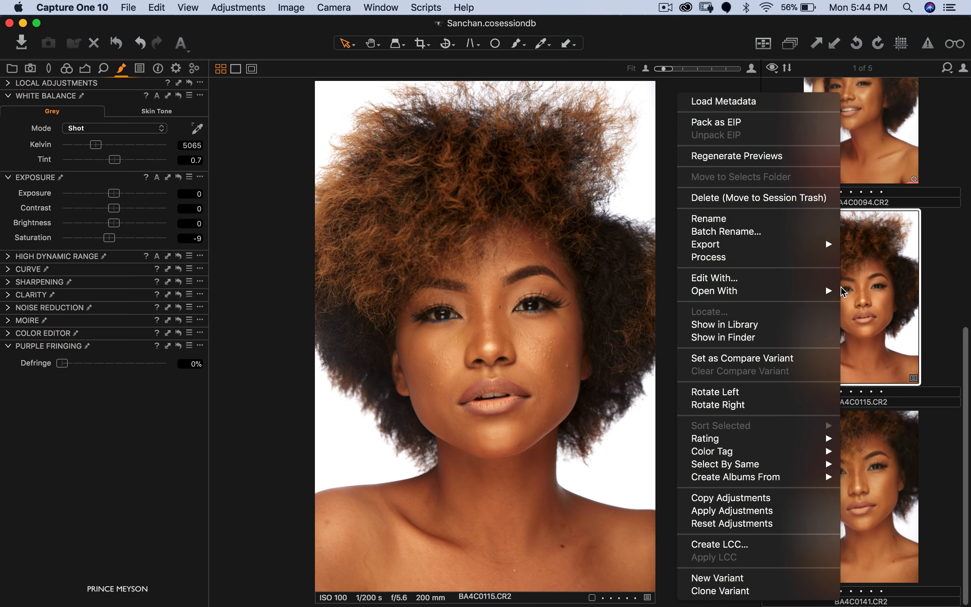
{"action": "left_click", "coordinate": [728, 279]}
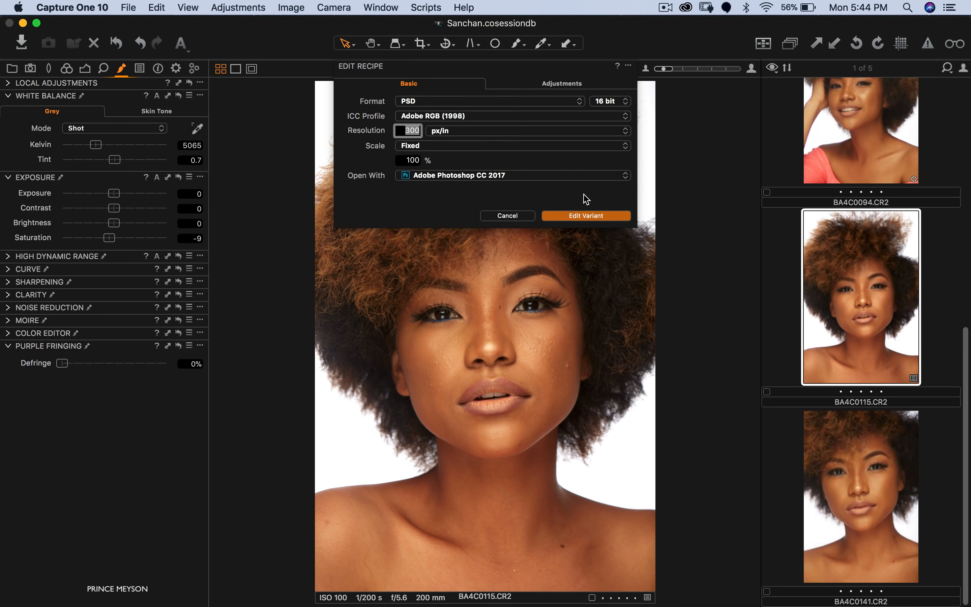
{"action": "left_click", "coordinate": [576, 217]}
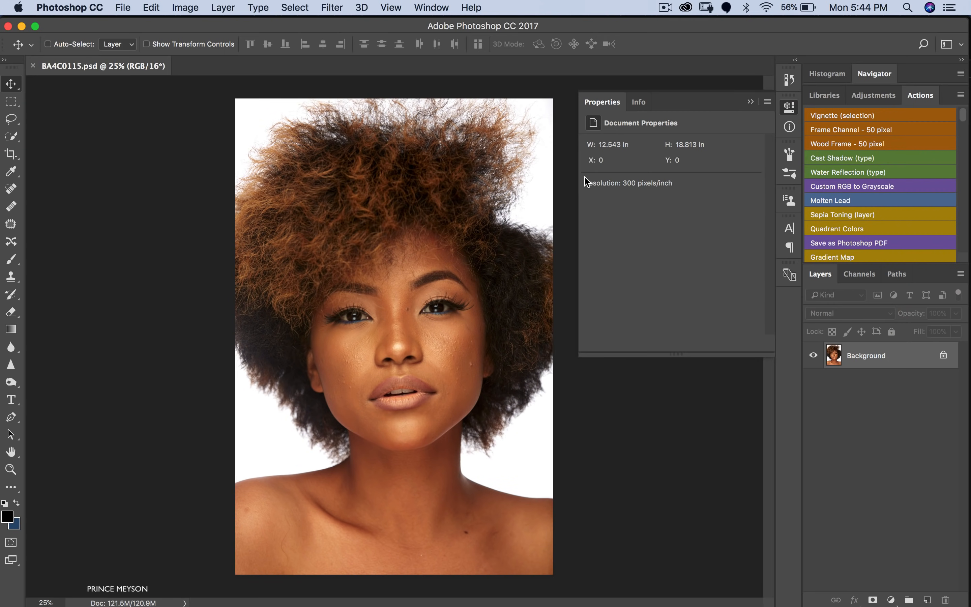
- Collapse the document properties and duplicate the Background layer twice
{"action": "left_click", "coordinate": [750, 102]}
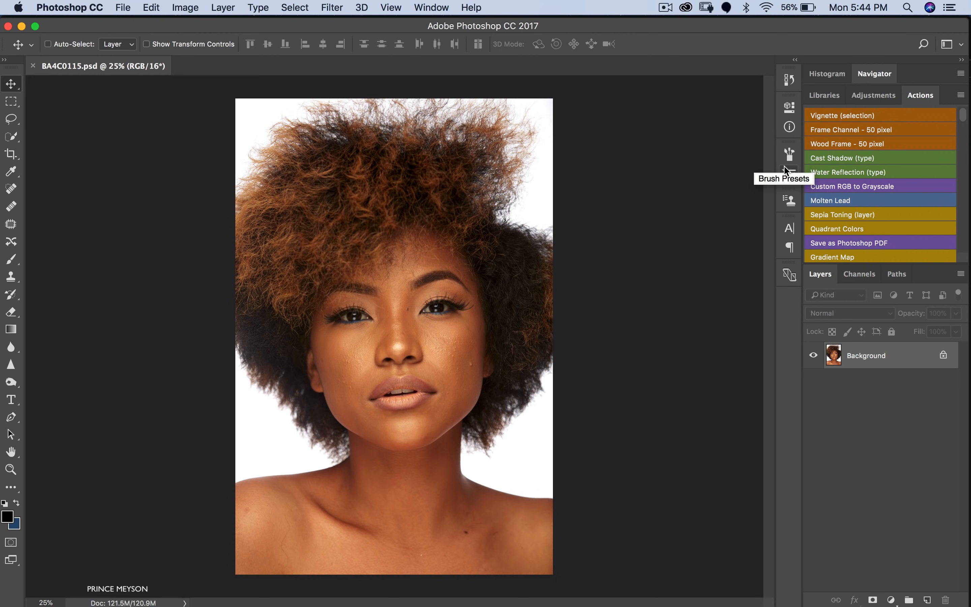
{"action": "key", "text": "super+j"}
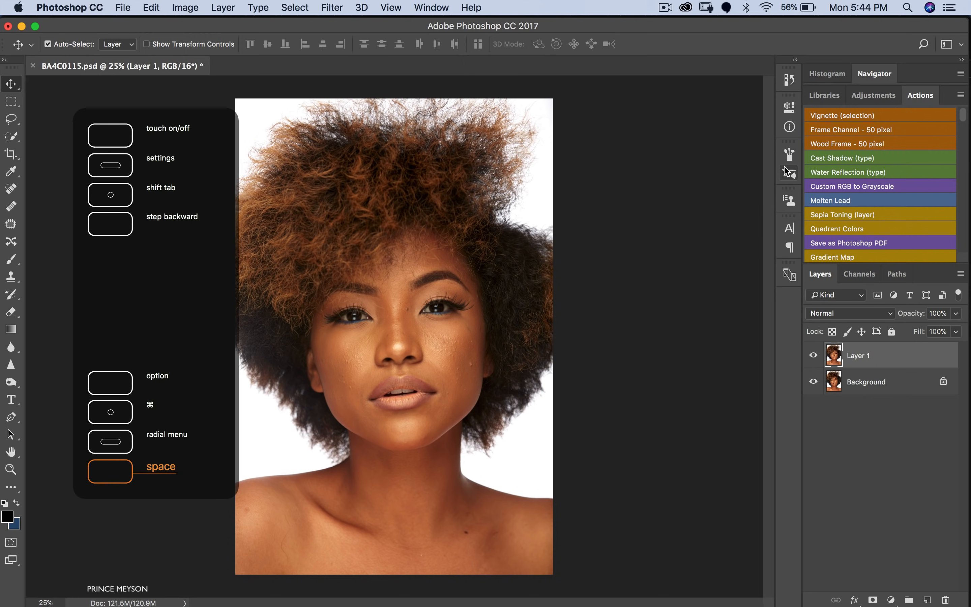
{"action": "key", "text": "super+j"}
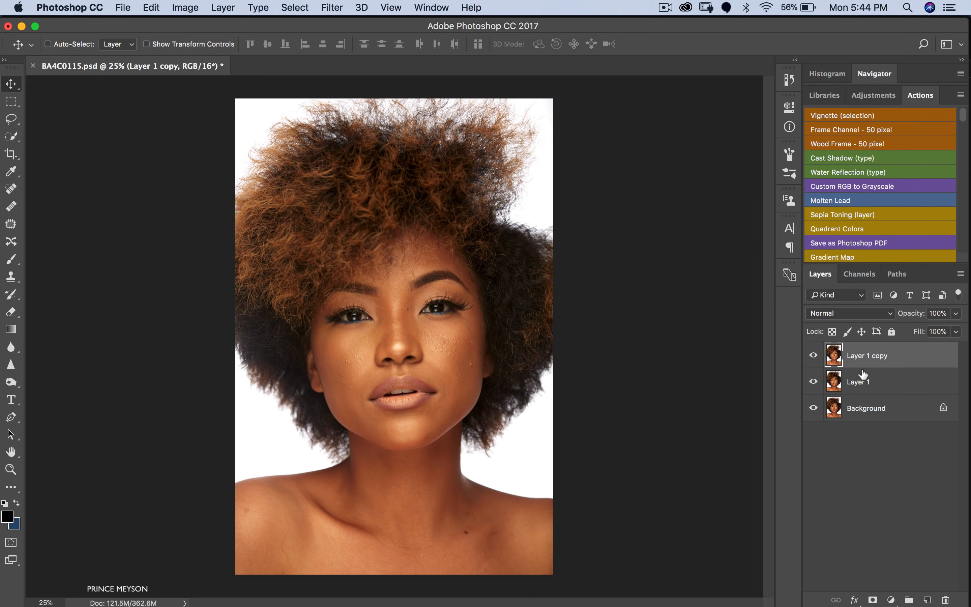
- Rename the middle layer as Low and the uppermost layer as High
{"action": "double_click", "coordinate": [859, 380]}
{"action": "type", "text": "Low"}
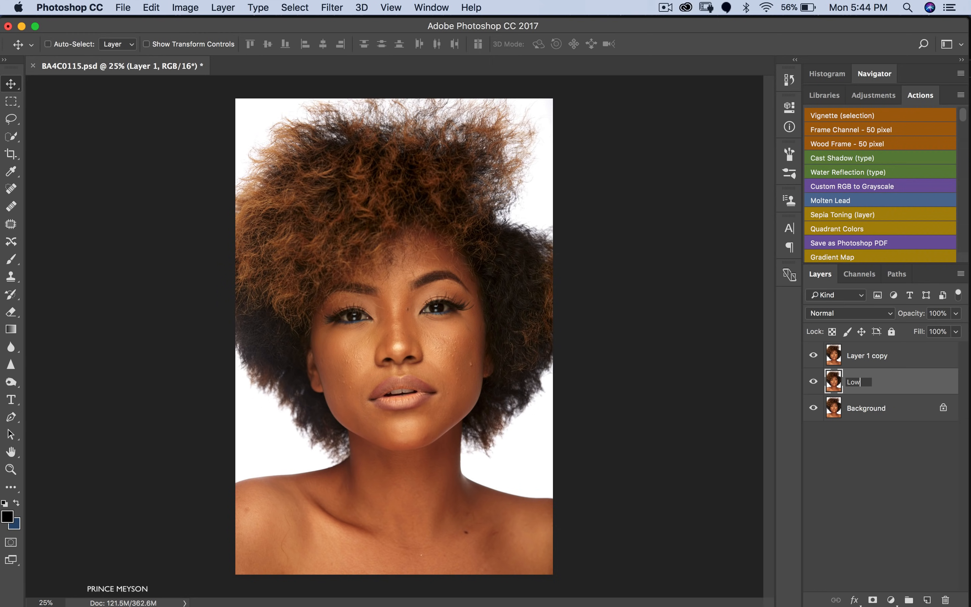
{"action": "key", "text": "Return"}
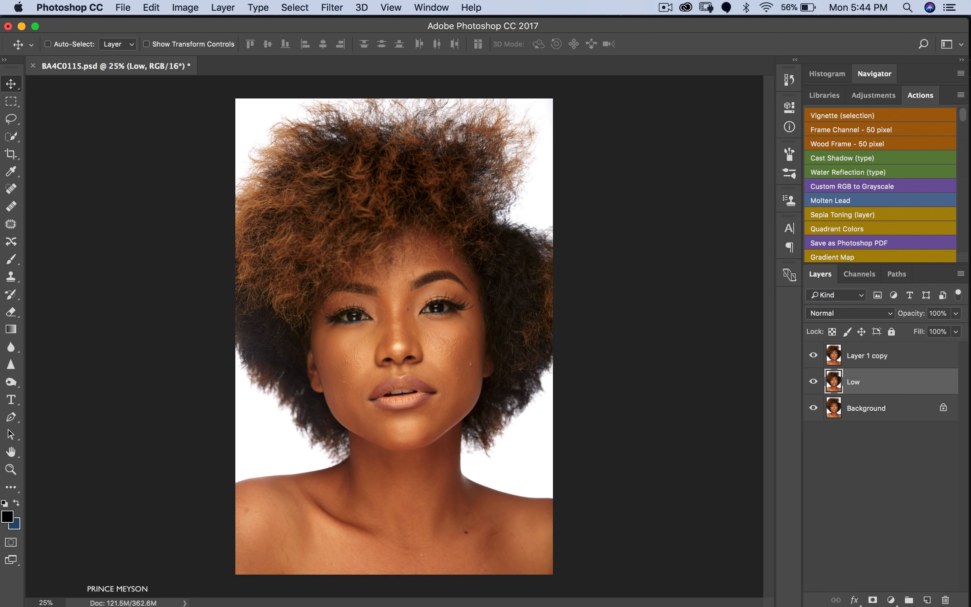
{"action": "double_click", "coordinate": [857, 355]}
{"action": "type", "text": "High"}
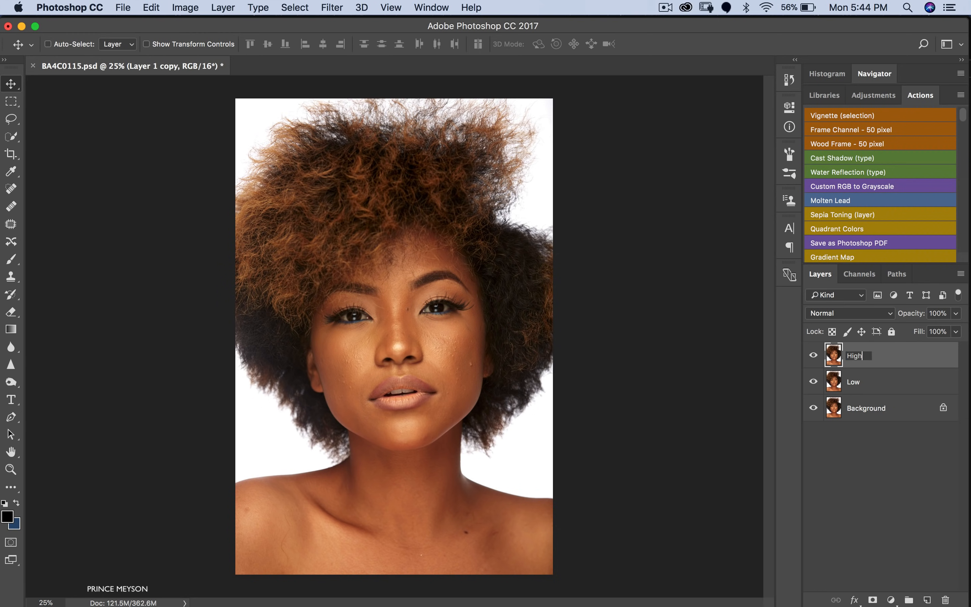
{"action": "key", "text": "Return"}
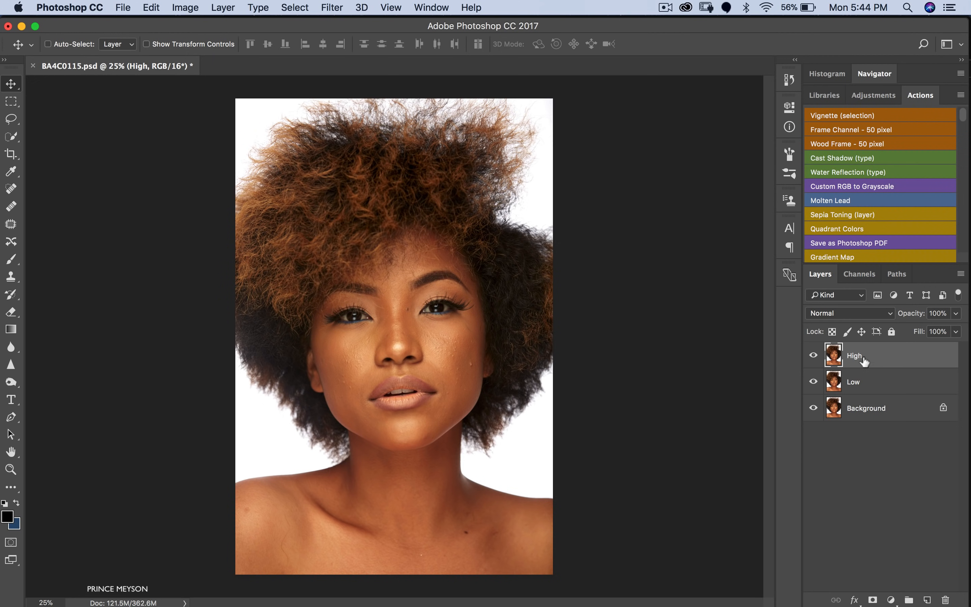
- Hide the High layer and open the Gaussian Blur filter for the Low layer
{"action": "left_click", "coordinate": [813, 355]}
{"action": "left_click", "coordinate": [866, 389]}
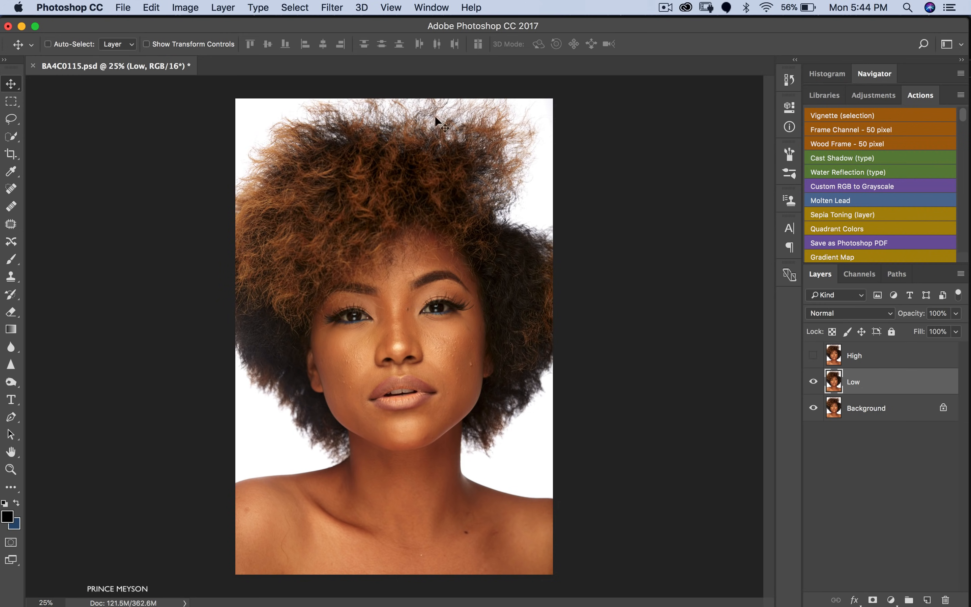
{"action": "left_click", "coordinate": [335, 8]}
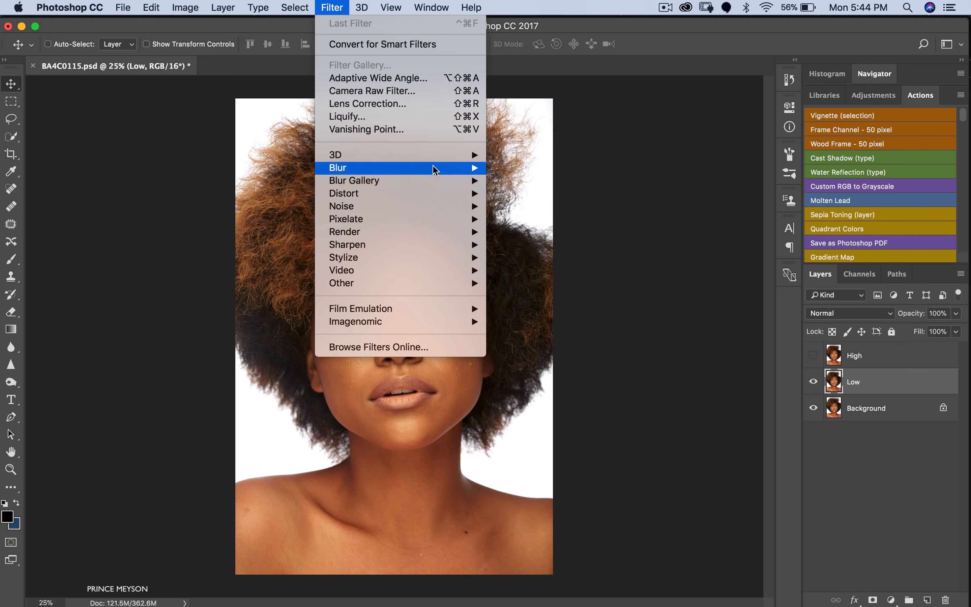
{"action": "mouse_move", "coordinate": [450, 171]}
{"action": "left_click", "coordinate": [511, 220]}
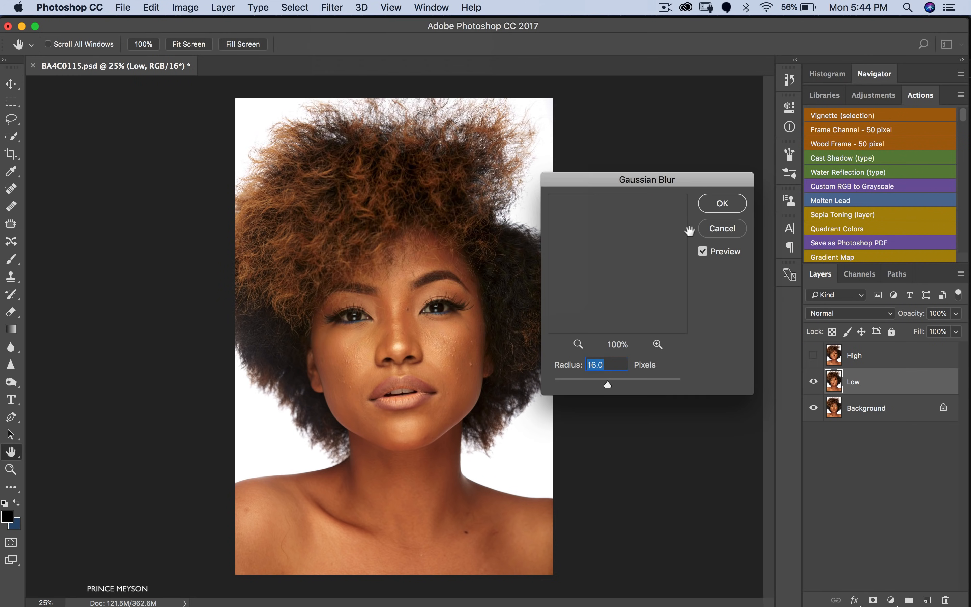
- Examine the Gaussian Blur preview over the cheeks, nose and lips to judge how much skin texture is smoothed
{"action": "left_click", "coordinate": [659, 344]}
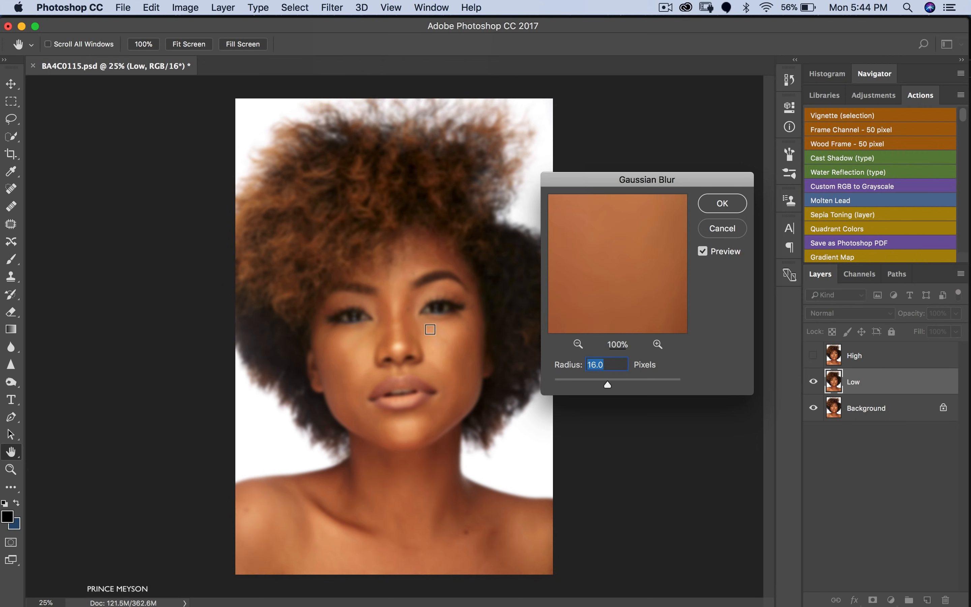
{"action": "left_click", "coordinate": [578, 344]}
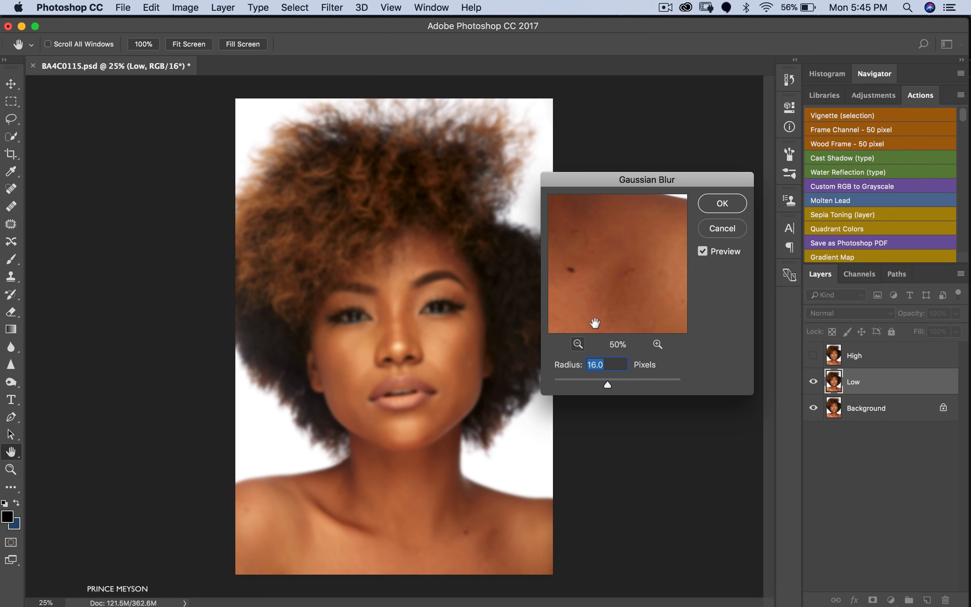
{"action": "left_click", "coordinate": [578, 344]}
{"action": "left_click", "coordinate": [578, 344]}
{"action": "left_click_drag", "start_coordinate": [606, 245], "coordinate": [579, 267]}
{"action": "left_click", "coordinate": [657, 344]}
{"action": "left_click", "coordinate": [657, 344]}
{"action": "left_click", "coordinate": [657, 344]}
{"action": "left_click_drag", "start_coordinate": [620, 301], "coordinate": [638, 264]}
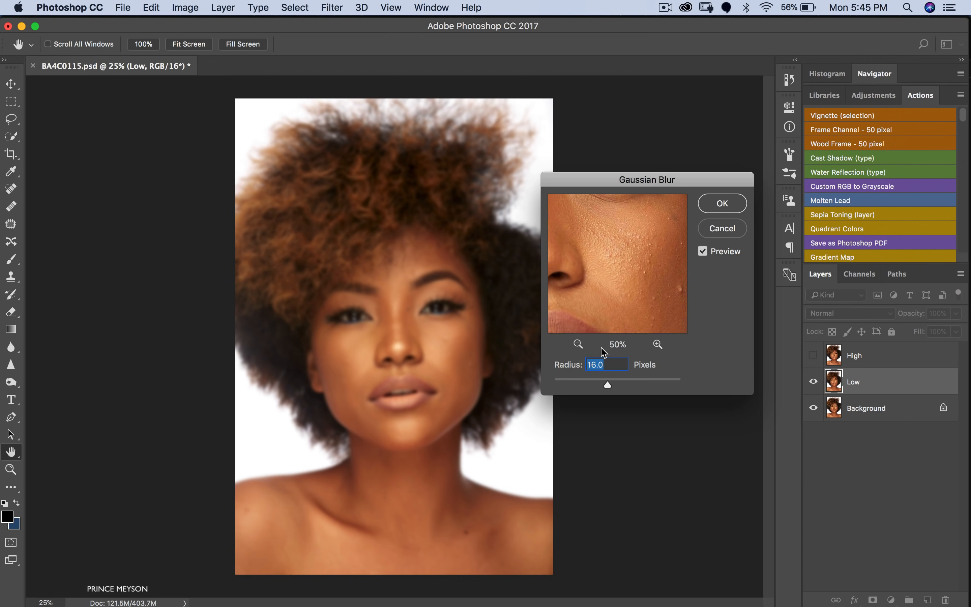
{"action": "left_click_drag", "start_coordinate": [605, 303], "coordinate": [635, 299]}
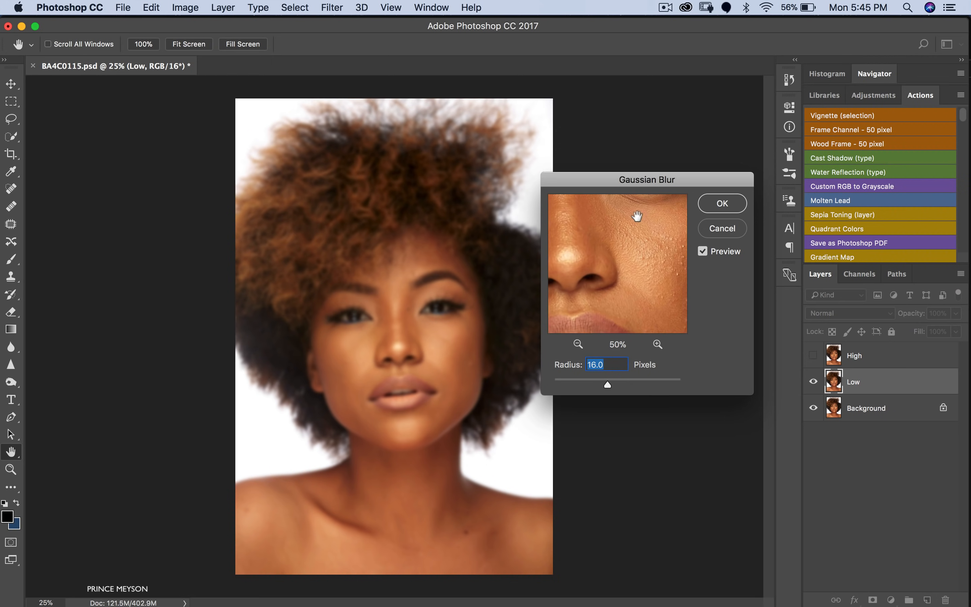
{"action": "left_click_drag", "start_coordinate": [618, 246], "coordinate": [646, 291]}
{"action": "left_click", "coordinate": [578, 344]}
{"action": "left_click_drag", "start_coordinate": [593, 327], "coordinate": [590, 256]}
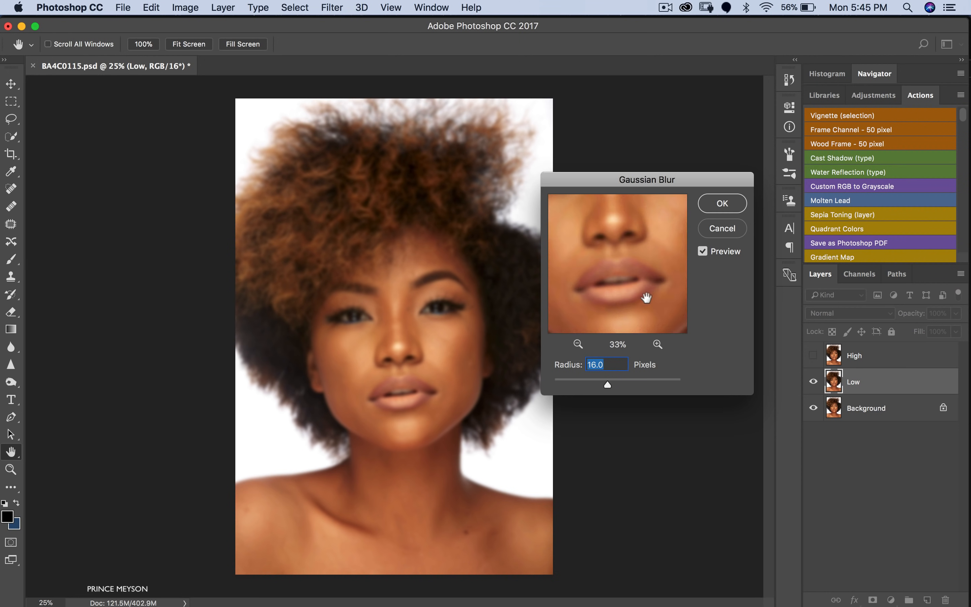
{"action": "left_click_drag", "start_coordinate": [646, 297], "coordinate": [615, 296]}
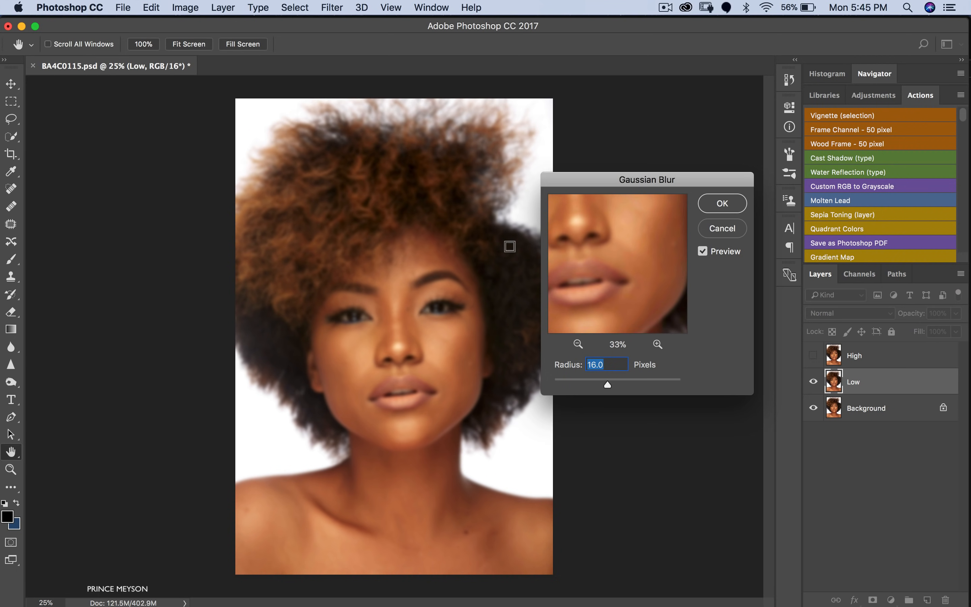
- Apply the 16-pixel Gaussian Blur to the Low layer and make the High layer visible and active again
{"action": "left_click", "coordinate": [722, 206]}
{"action": "left_click", "coordinate": [857, 362]}
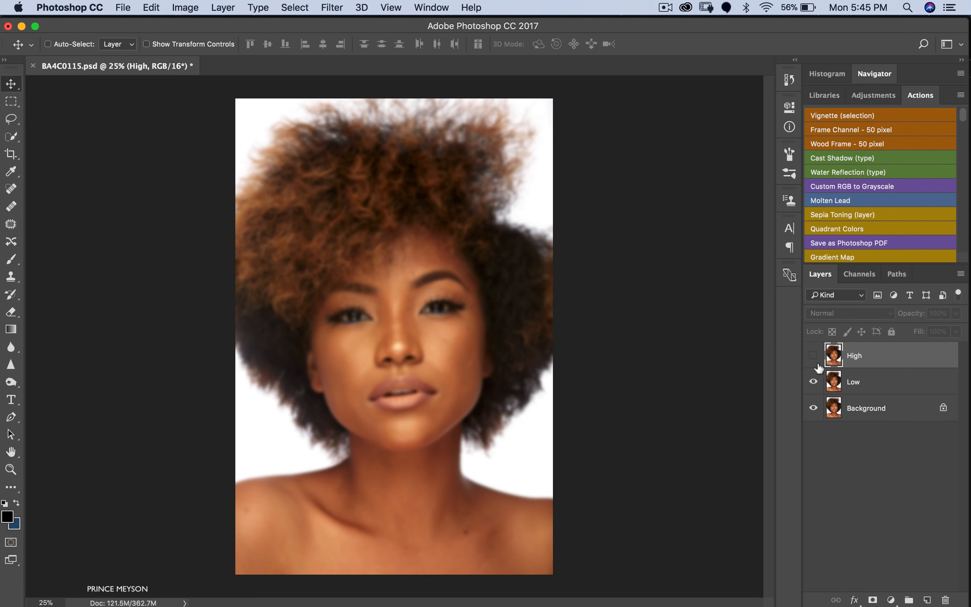
{"action": "left_click", "coordinate": [814, 354]}
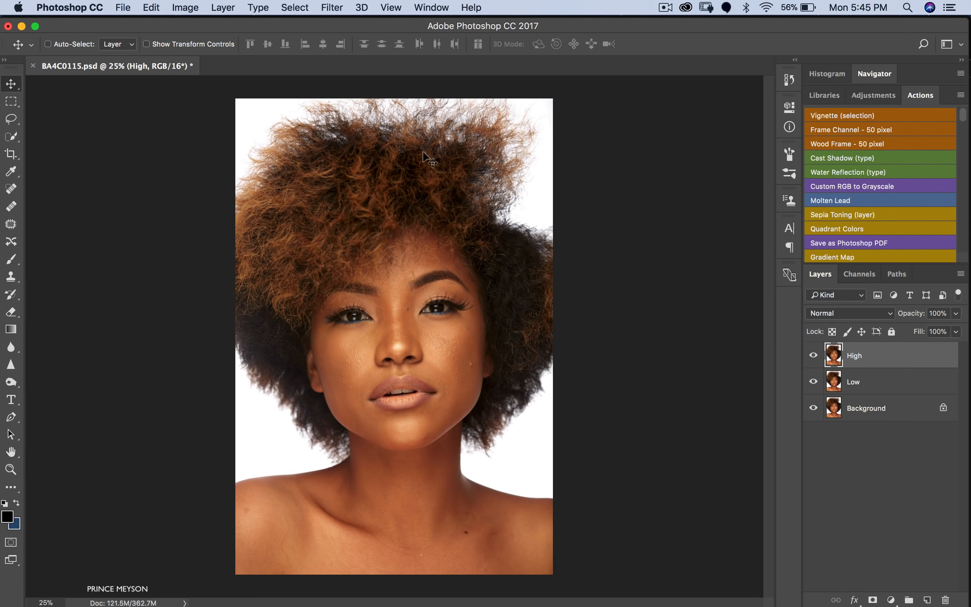
- Start Apply Image on the High layer with the Low layer as its source
{"action": "left_click", "coordinate": [186, 8]}
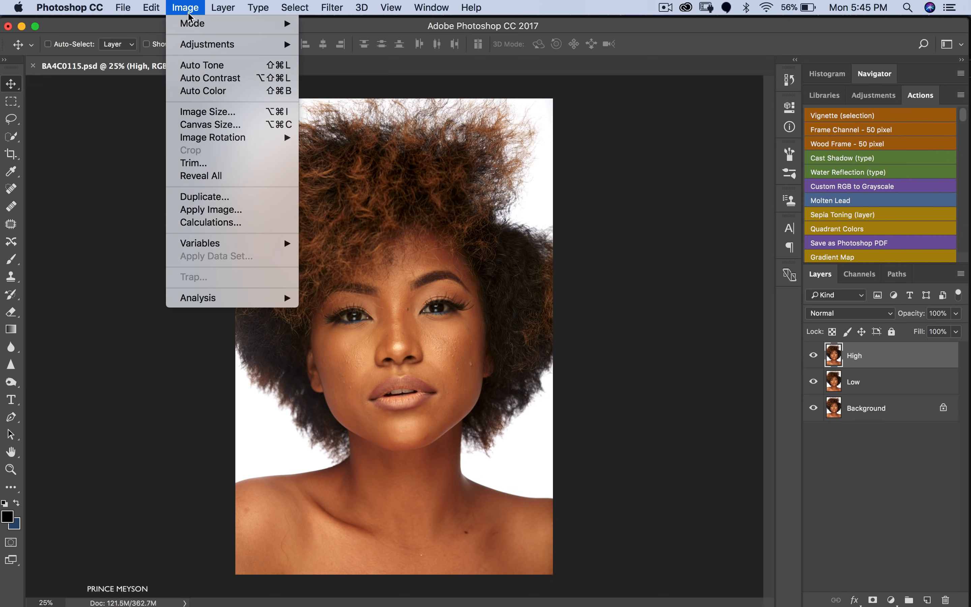
{"action": "left_click", "coordinate": [211, 209]}
{"action": "left_click", "coordinate": [538, 183]}
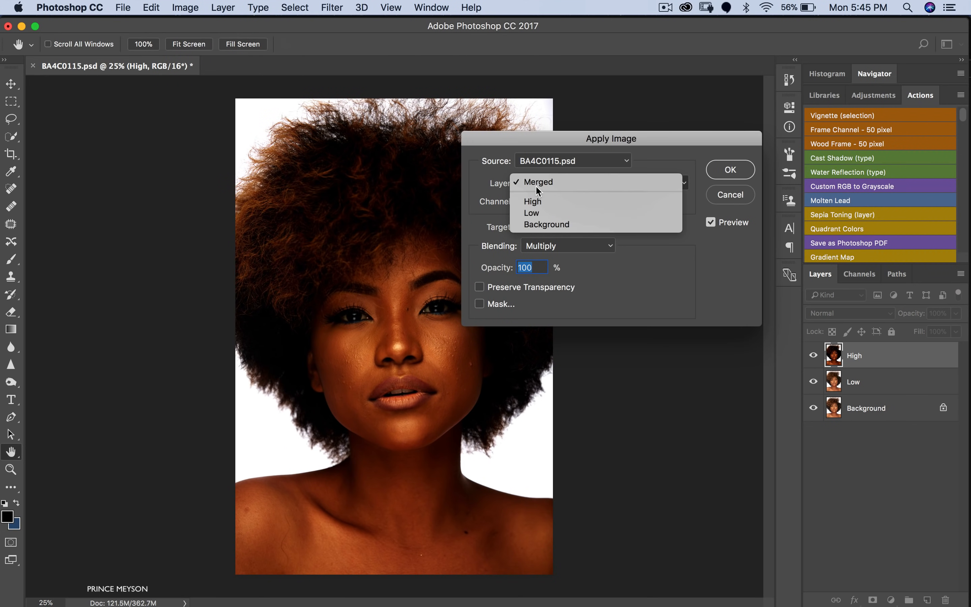
{"action": "left_click", "coordinate": [542, 183]}
{"action": "left_click", "coordinate": [542, 185]}
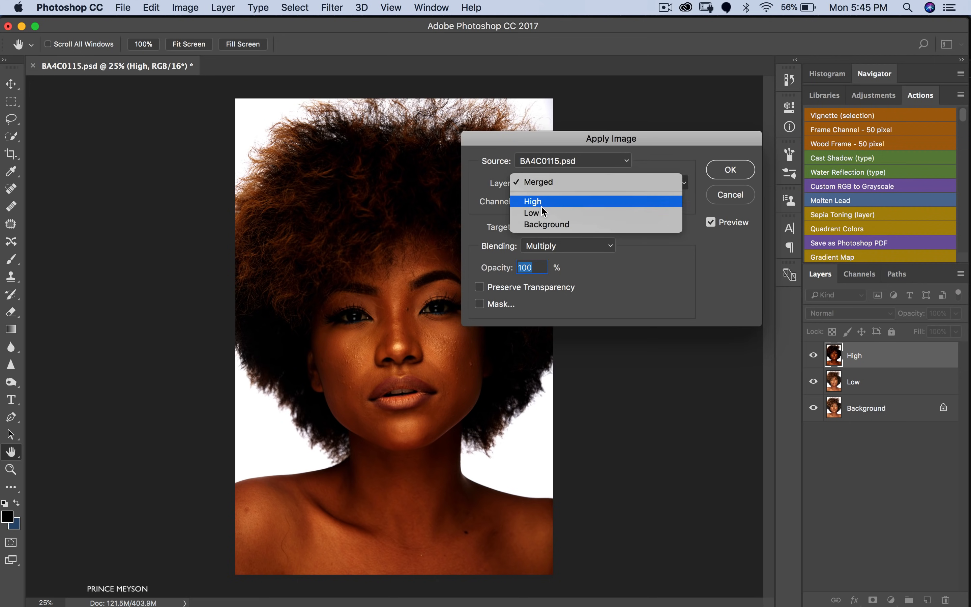
{"action": "left_click", "coordinate": [539, 211]}
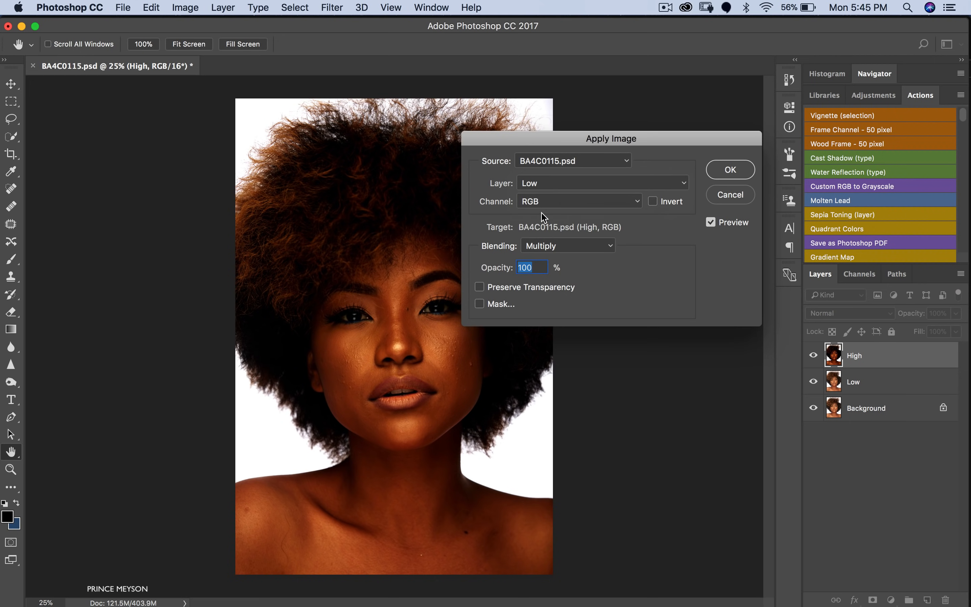
- Set the Apply Image blending to Subtract with scale 2 and offset 128, and apply it to the High layer
{"action": "left_click", "coordinate": [533, 250]}
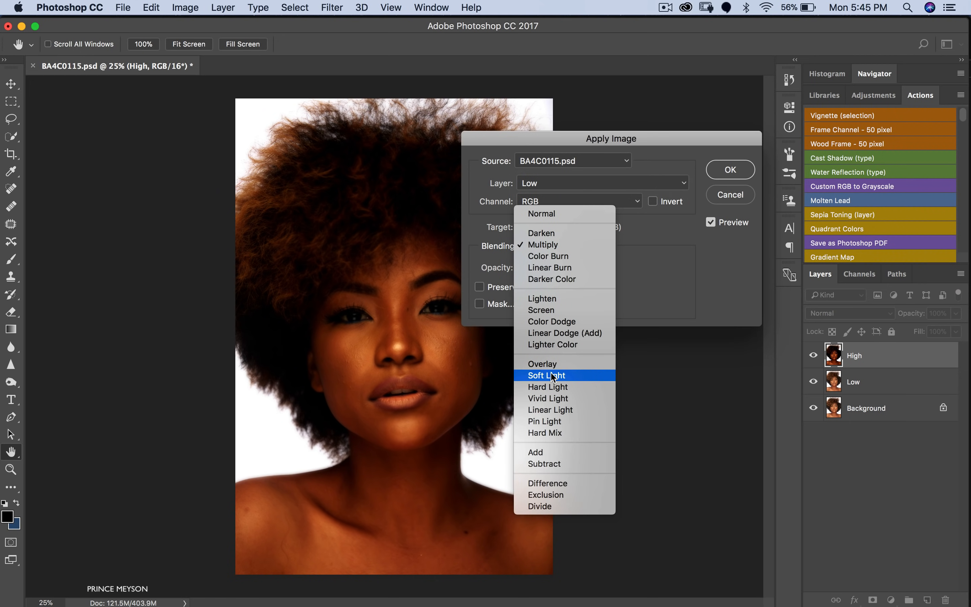
{"action": "left_click", "coordinate": [532, 246]}
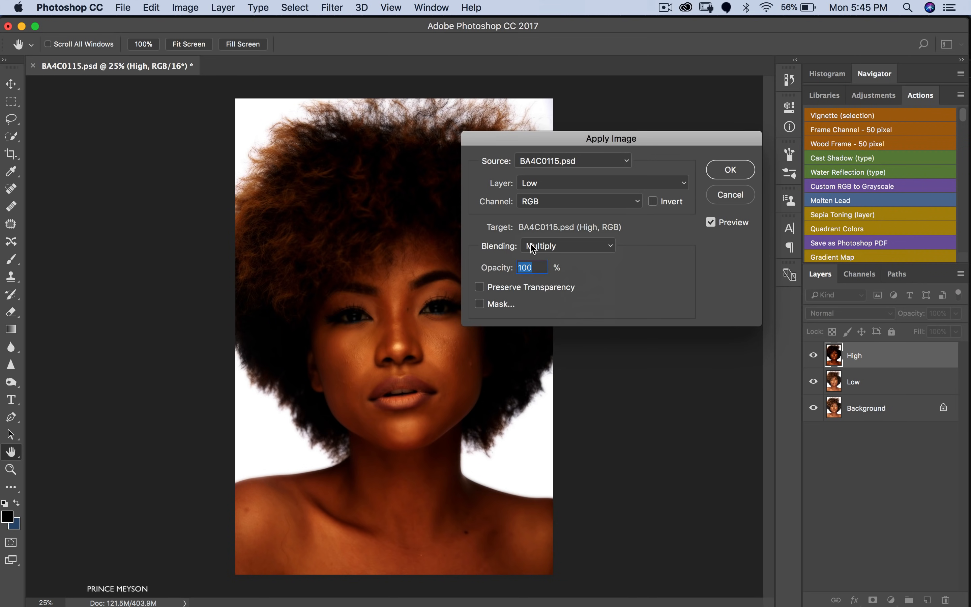
{"action": "left_click", "coordinate": [532, 245]}
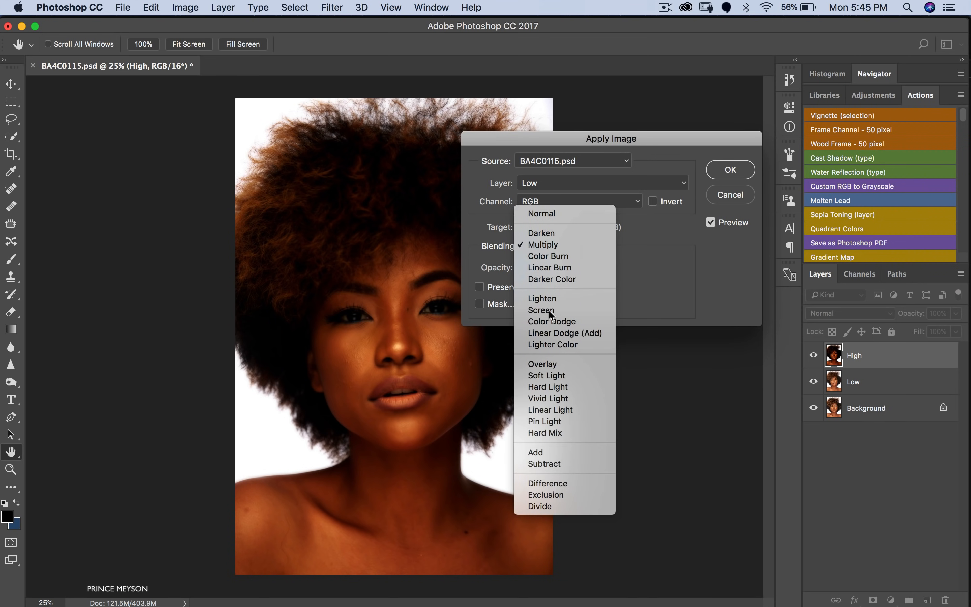
{"action": "left_click", "coordinate": [545, 462]}
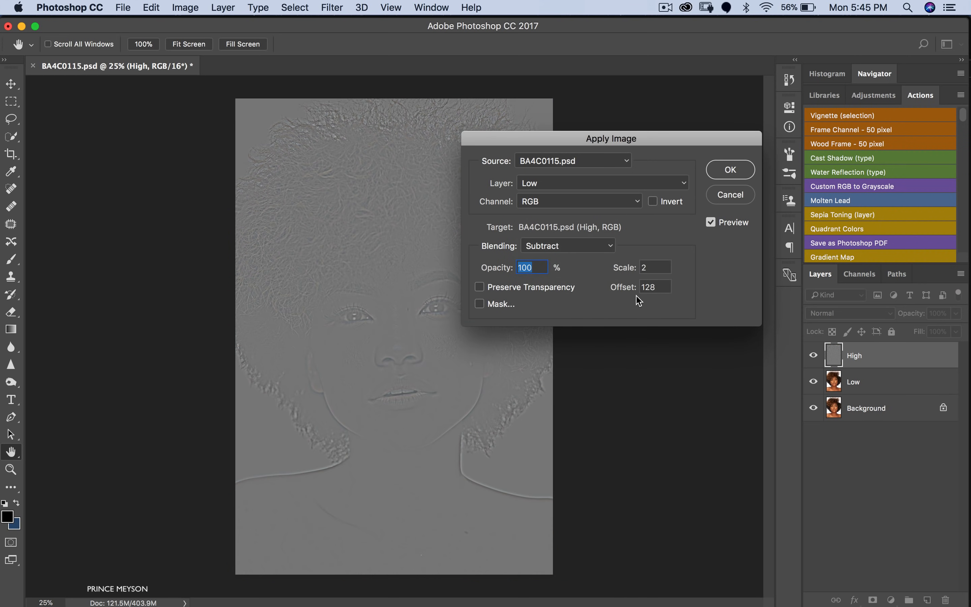
{"action": "left_click_drag", "start_coordinate": [569, 137], "coordinate": [675, 122]}
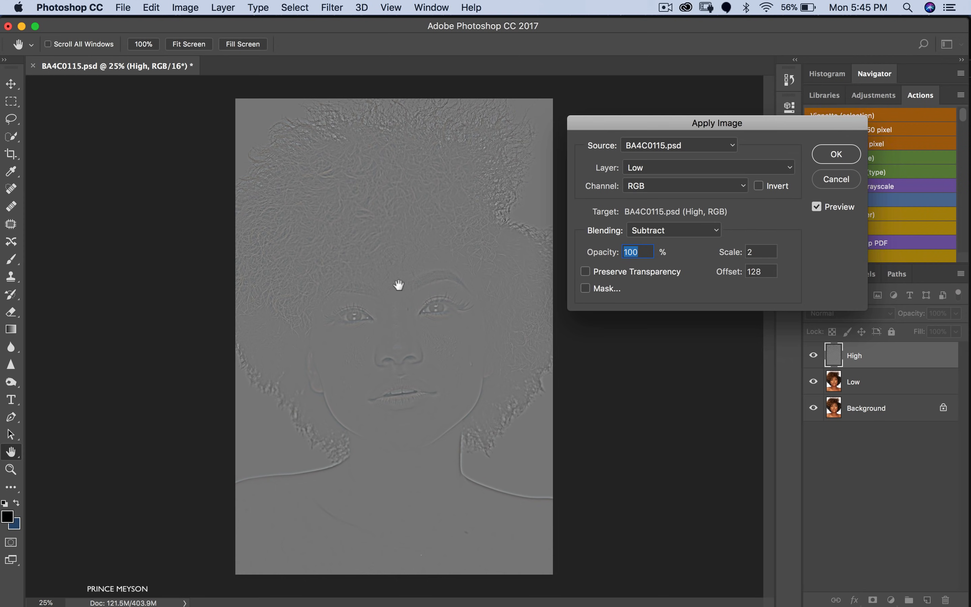
{"action": "left_click", "coordinate": [835, 155]}
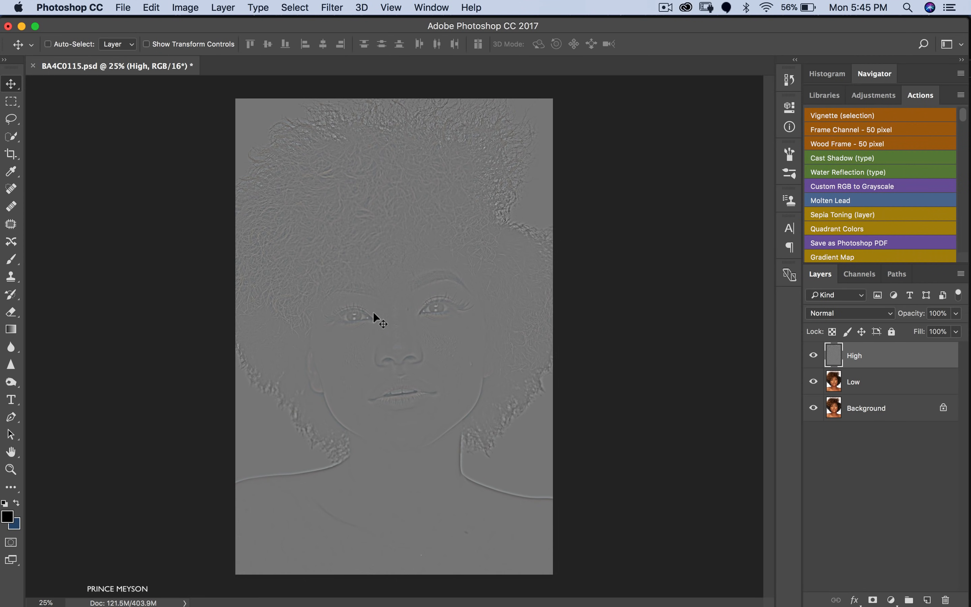
- Change the High layer's blend mode to Linear Light and group it with the Low layer
{"action": "left_click", "coordinate": [834, 315]}
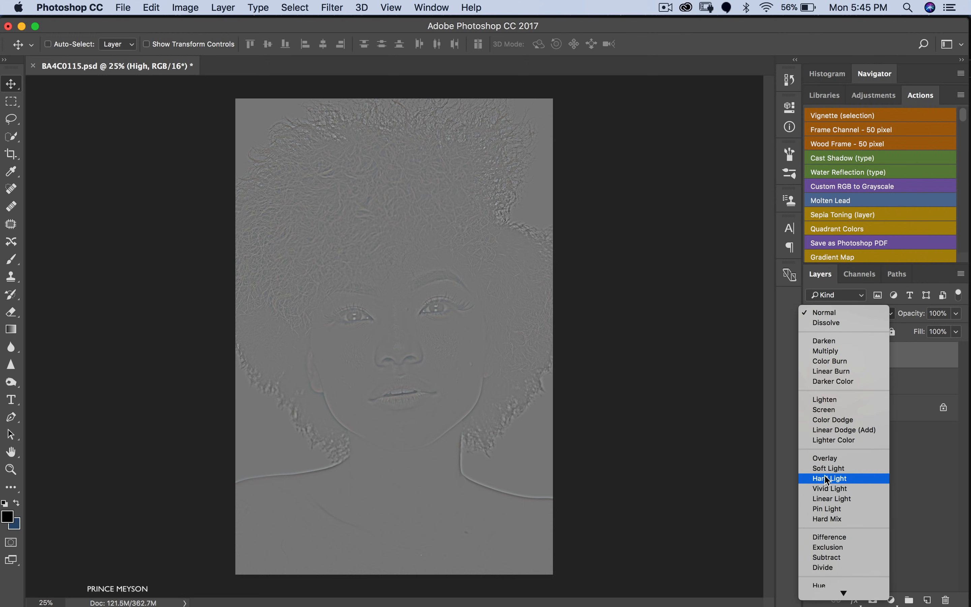
{"action": "left_click", "coordinate": [827, 499]}
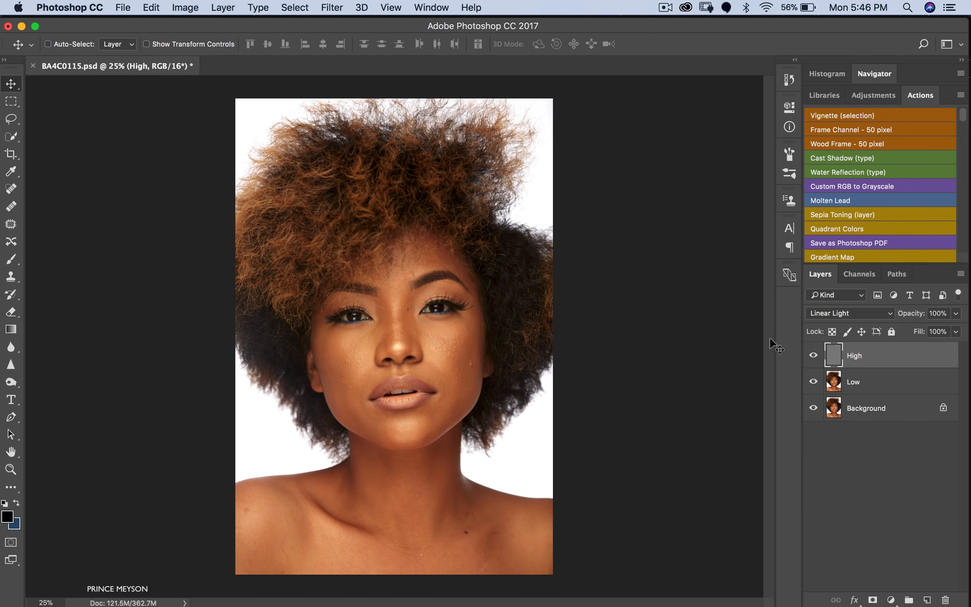
{"action": "left_click", "coordinate": [866, 389], "text": "super"}
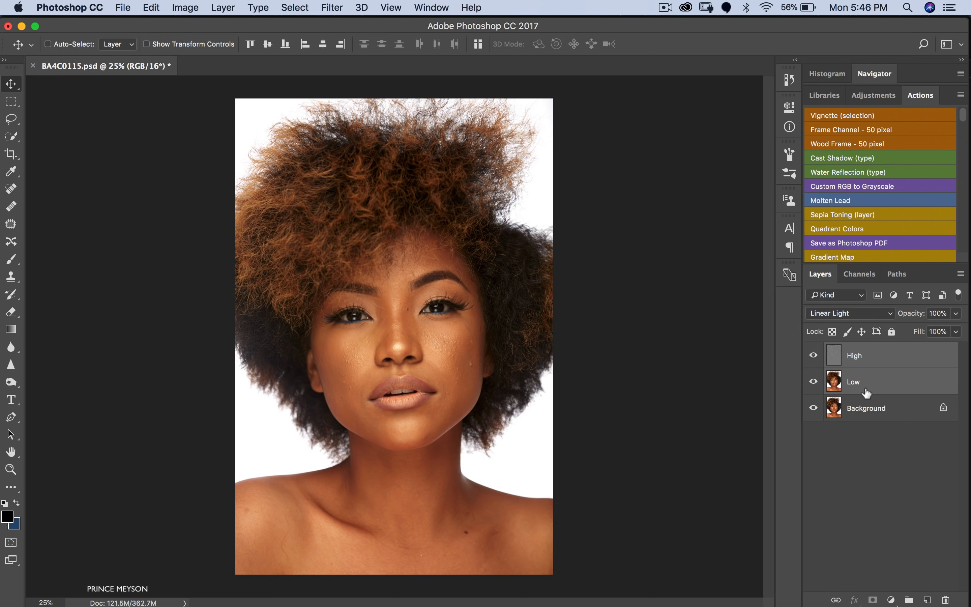
{"action": "key", "text": "super+g"}
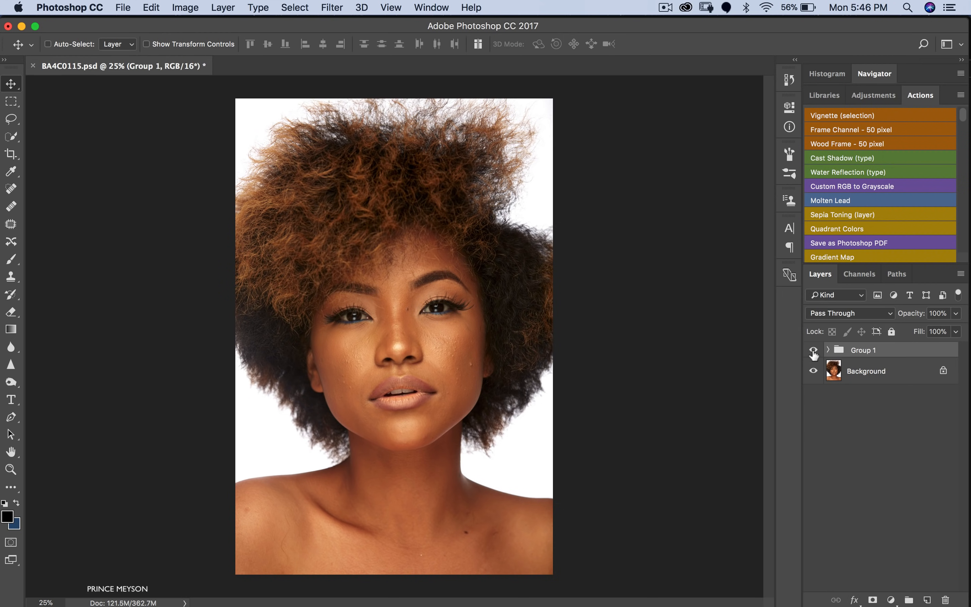
- Compare the face close up with the layer group hidden and shown
{"action": "key", "text": "z"}
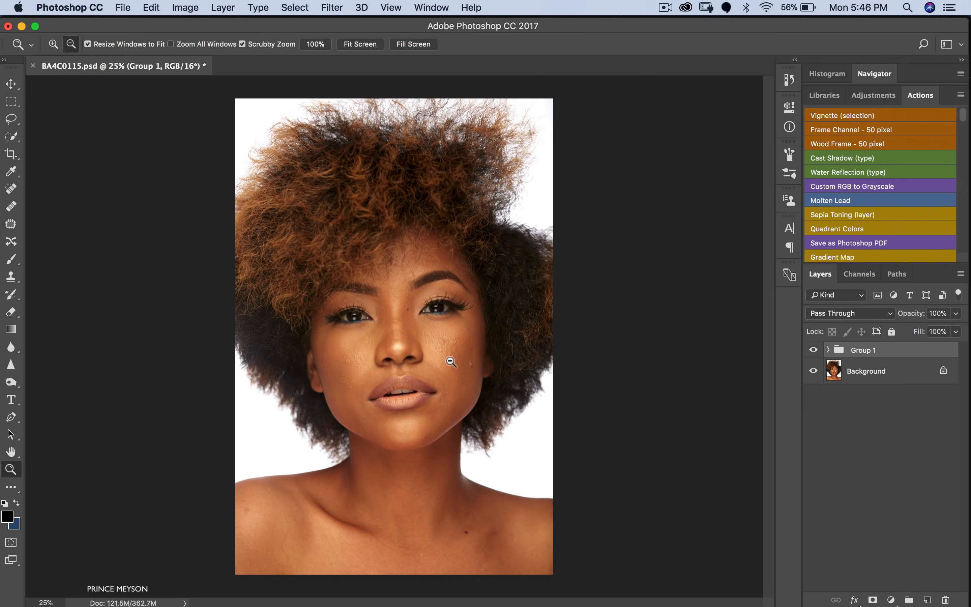
{"action": "left_click", "coordinate": [452, 361]}
{"action": "left_click", "coordinate": [451, 361]}
{"action": "left_click", "coordinate": [451, 361]}
{"action": "key", "text": "v"}
{"action": "left_click", "coordinate": [813, 351]}
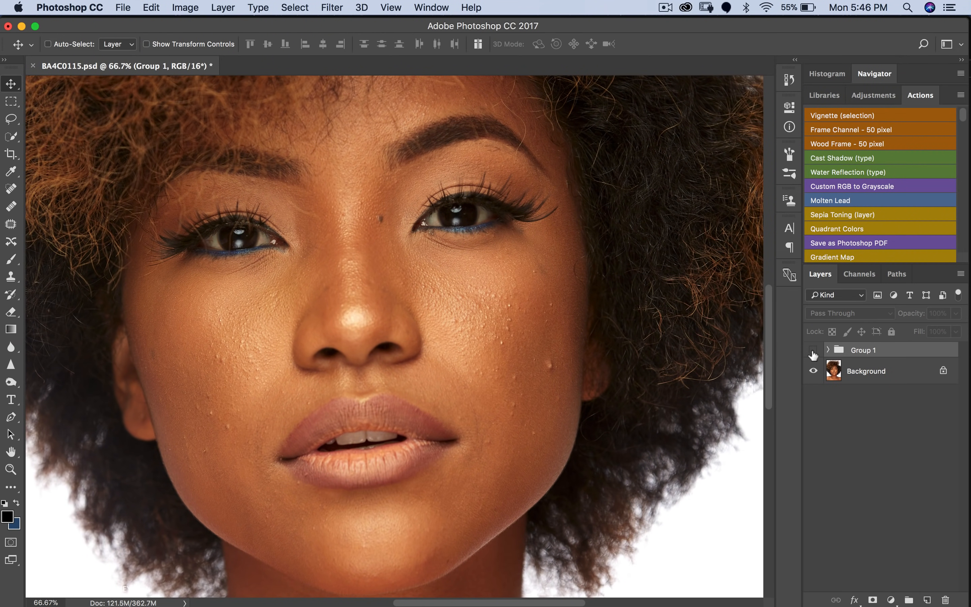
{"action": "left_click", "coordinate": [813, 350]}
{"action": "key", "text": "z"}
{"action": "left_click", "coordinate": [561, 344], "text": "alt"}
{"action": "left_click", "coordinate": [581, 344], "text": "alt"}
{"action": "left_click", "coordinate": [581, 349], "text": "alt"}
{"action": "key", "text": "v"}
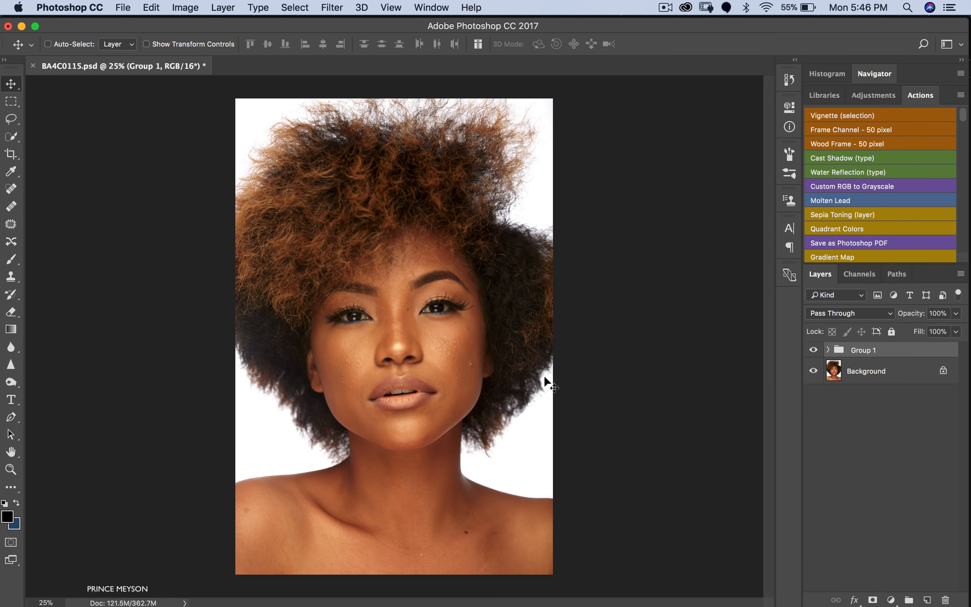
- Expand Group 1, duplicate the Low layer and clip the copy to the Low layer
{"action": "left_click", "coordinate": [828, 350]}
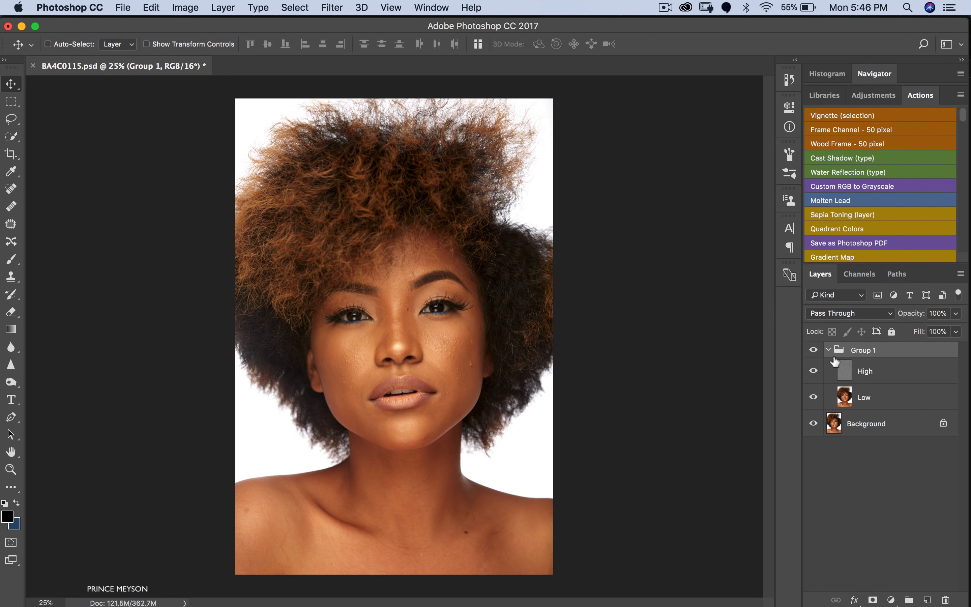
{"action": "left_click", "coordinate": [867, 401]}
{"action": "key", "text": "super+j"}
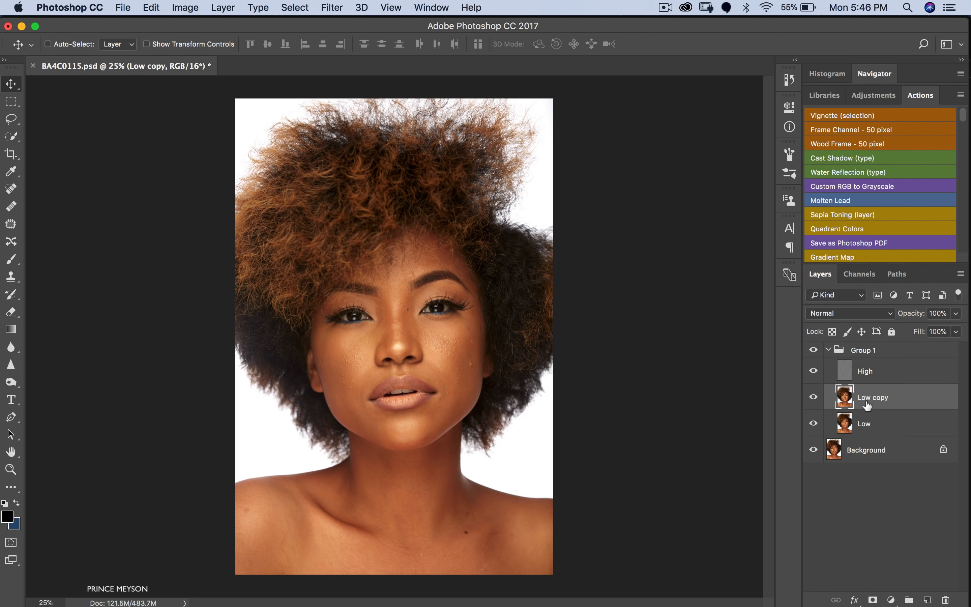
{"action": "left_click", "coordinate": [867, 412], "text": "alt"}
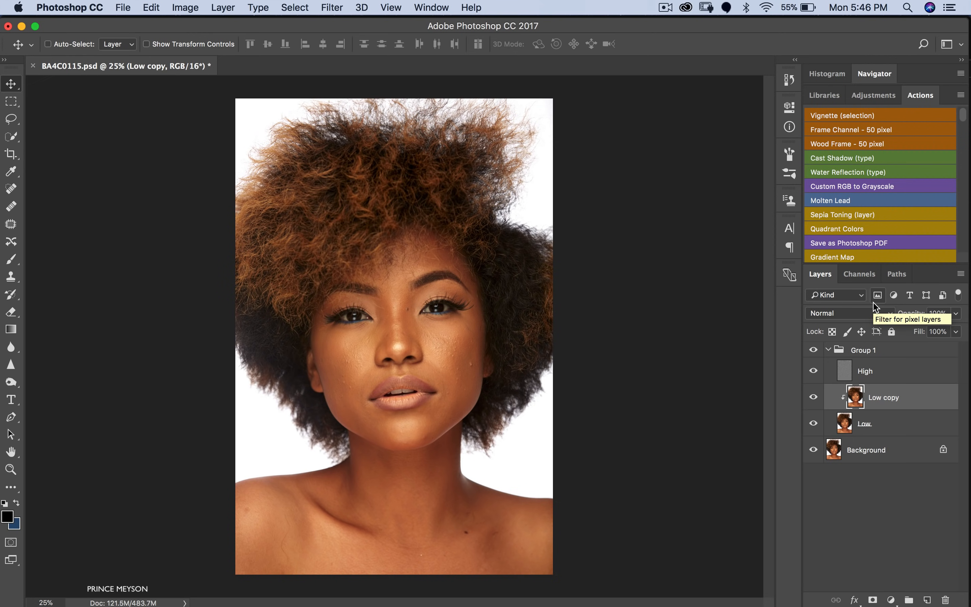
- Duplicate the High layer within Group 1
{"action": "left_click", "coordinate": [867, 373]}
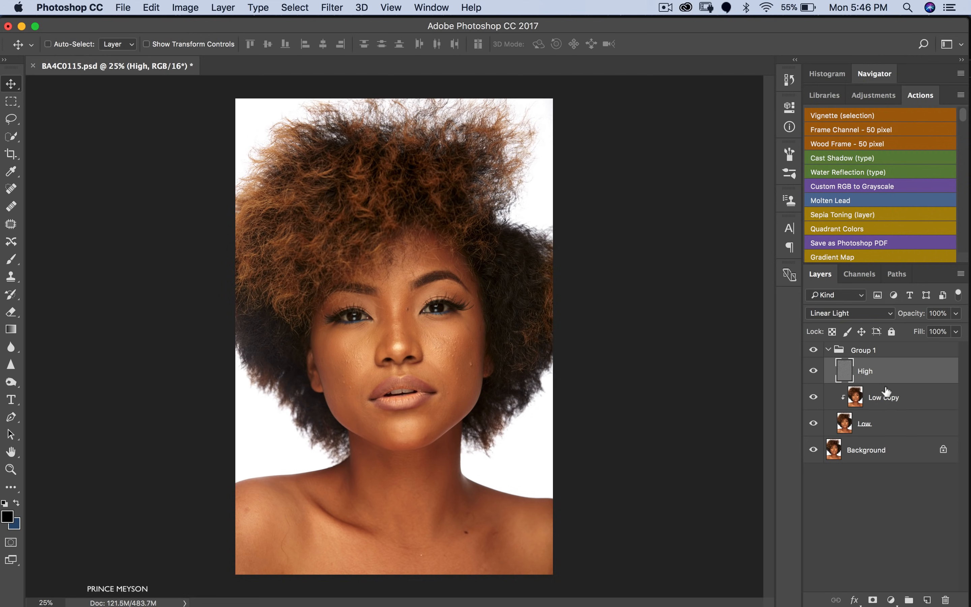
{"action": "key", "text": "super"}
{"action": "key", "text": "super+j"}
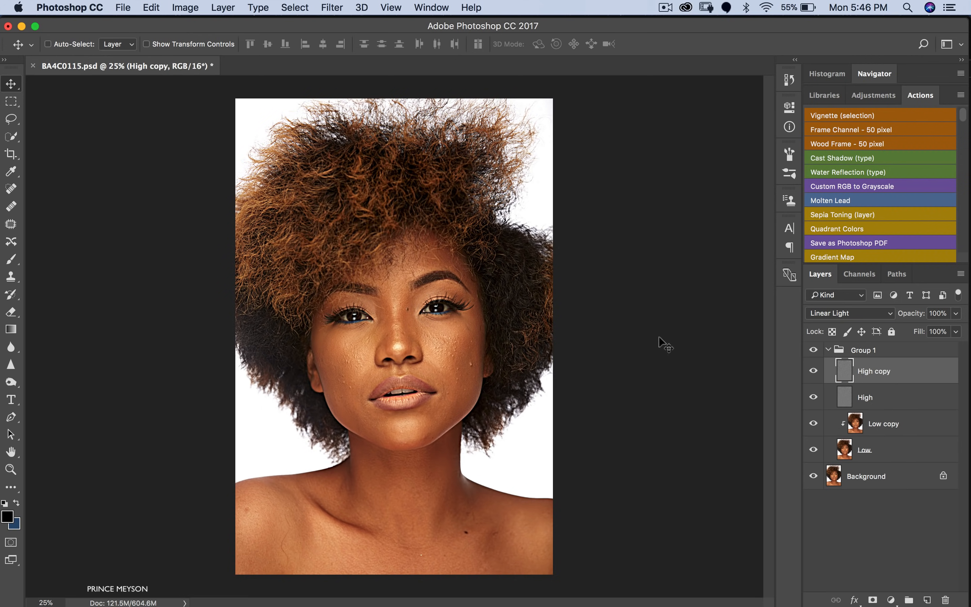
{"action": "key", "text": "z"}
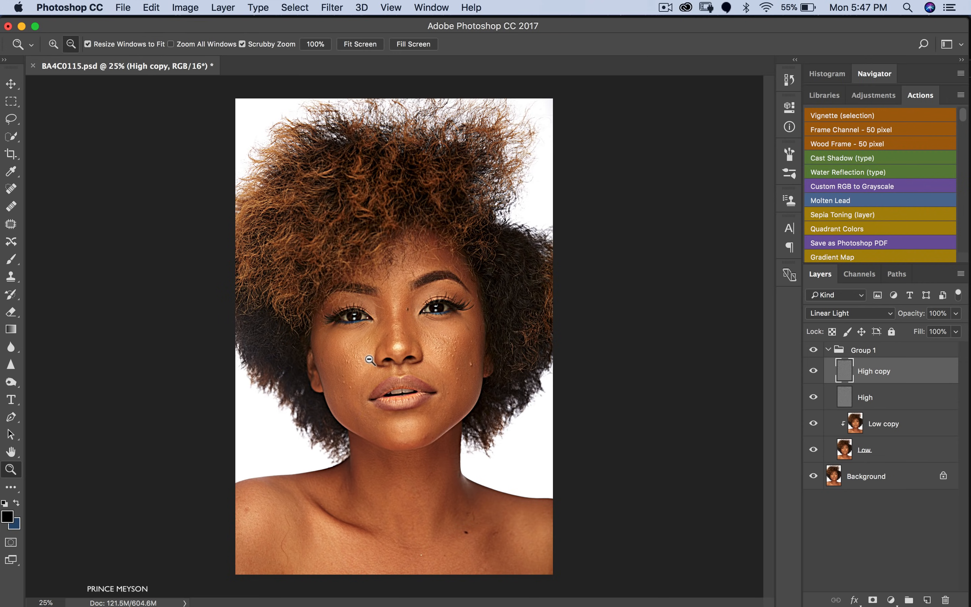
{"action": "left_click", "coordinate": [389, 312]}
{"action": "key", "text": "v"}
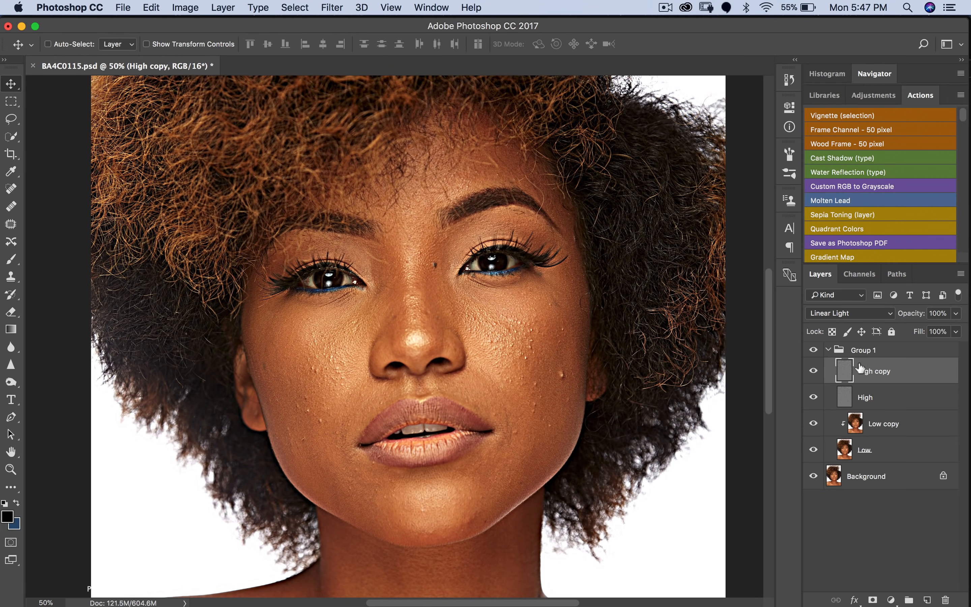
- Clip the High copy layer to the High layer and set its blend mode to Normal
{"action": "left_click", "coordinate": [867, 381], "text": "alt"}
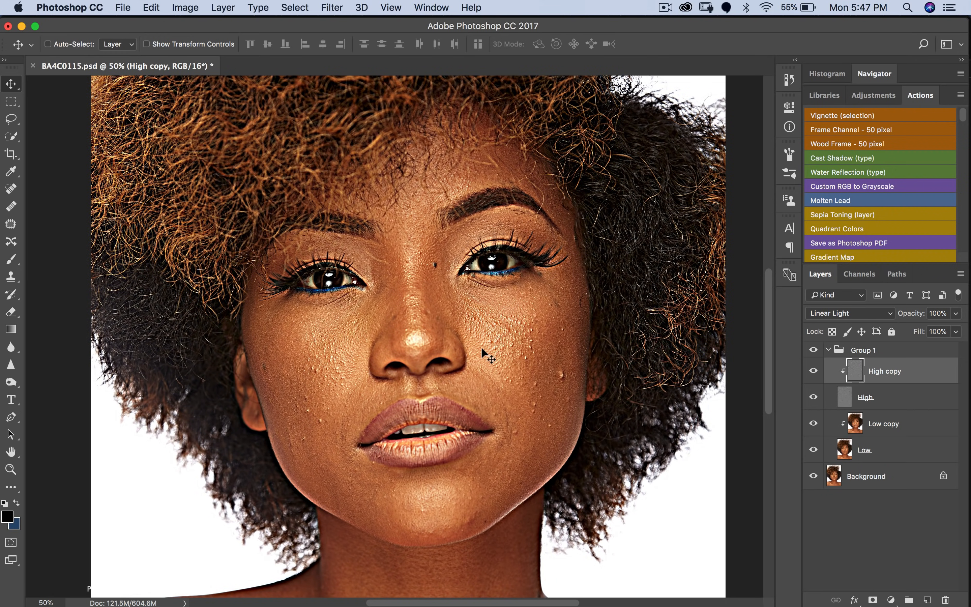
{"action": "left_click", "coordinate": [816, 317]}
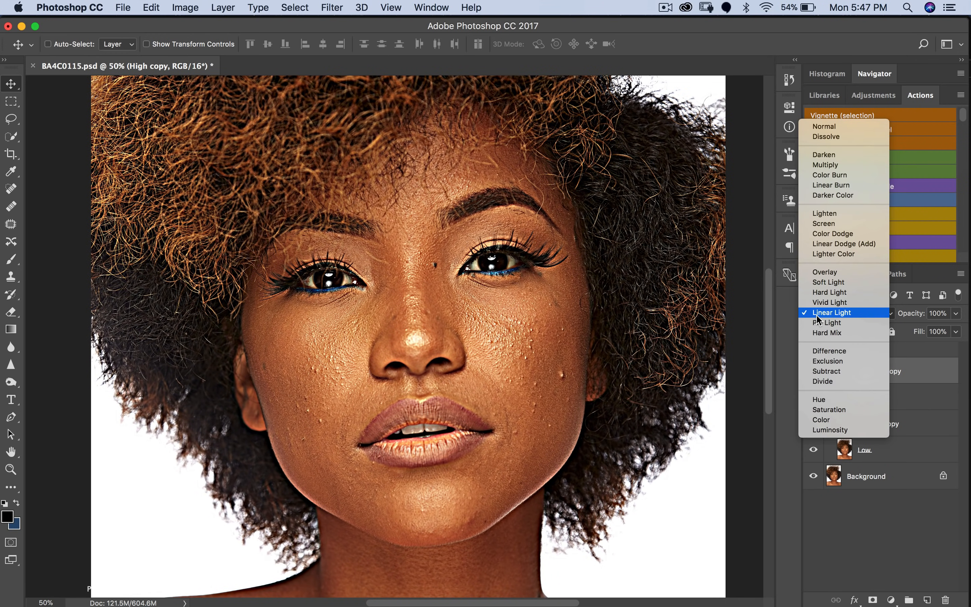
{"action": "left_click", "coordinate": [841, 128]}
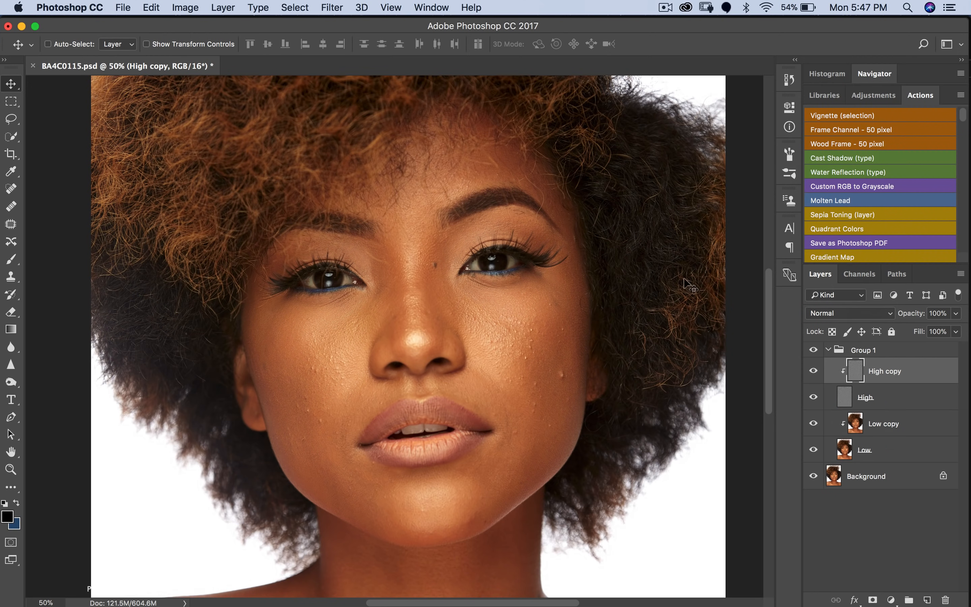
- Compare the portrait with Group 1 hidden and shown, ending on a view of the whole image
{"action": "left_click", "coordinate": [813, 349]}
{"action": "left_click", "coordinate": [813, 350]}
{"action": "key", "text": "z"}
{"action": "left_click", "coordinate": [615, 353]}
{"action": "left_click", "coordinate": [618, 348]}
{"action": "key", "text": "v"}
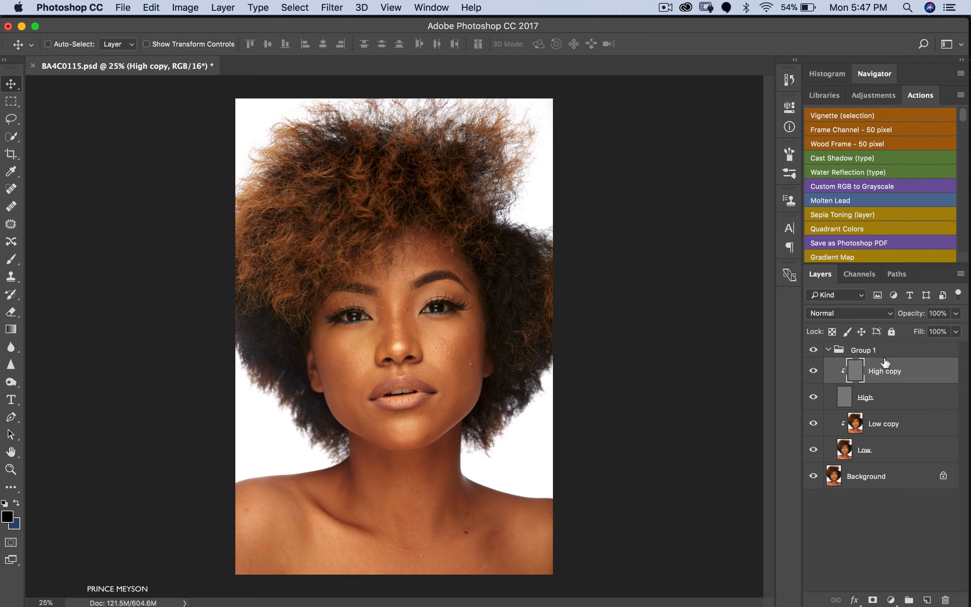
- Choose the Mixer Brush tool and make the Low copy layer active
{"action": "left_click", "coordinate": [13, 260]}
{"action": "right_click", "coordinate": [13, 260]}
{"action": "left_click", "coordinate": [44, 286]}
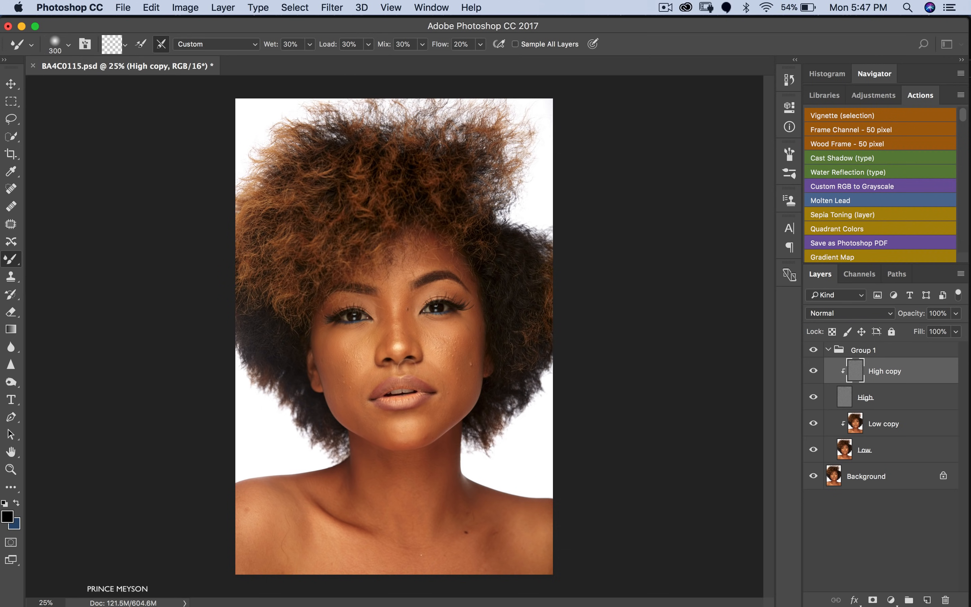
{"action": "left_click", "coordinate": [873, 433]}
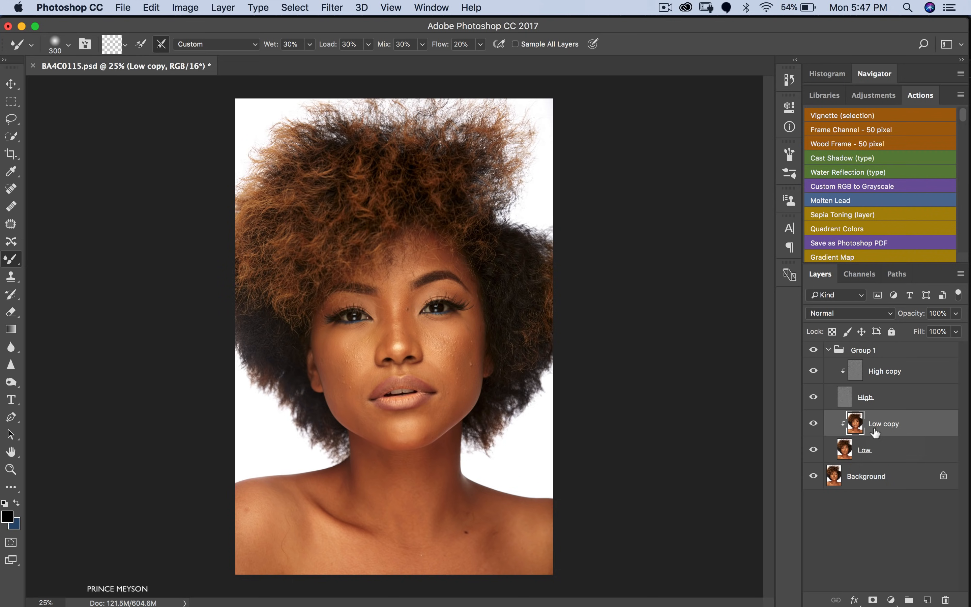
{"action": "key", "text": "z"}
{"action": "left_click", "coordinate": [356, 350]}
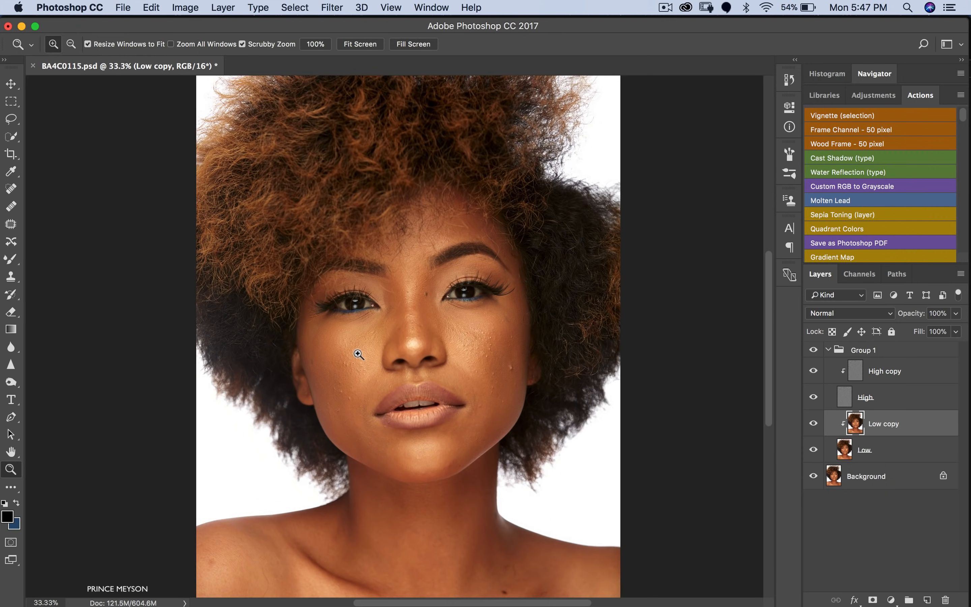
{"action": "left_click", "coordinate": [361, 350]}
{"action": "left_click", "coordinate": [474, 349], "text": "alt"}
{"action": "left_click", "coordinate": [473, 349], "text": "alt"}
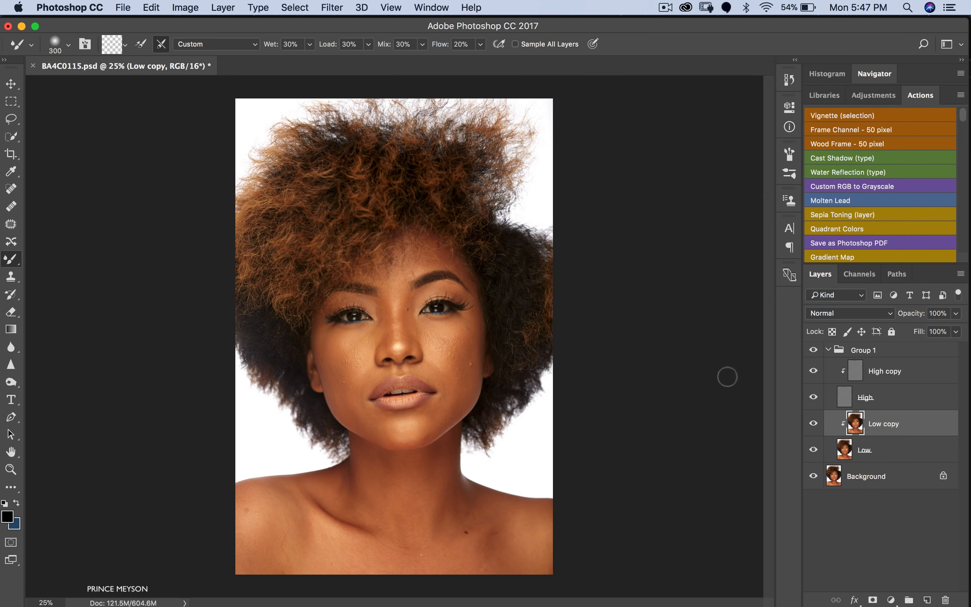
- Blend the skin tones on the cheek at the picture's left with a Mixer Brush of about 400 pixels on Low copy
{"action": "key", "text": "bracketright"}
{"action": "mouse_move", "coordinate": [365, 359]}
{"action": "left_mouse_down"}
{"action": "mouse_move", "coordinate": [352, 342]}
{"action": "mouse_move", "coordinate": [364, 343]}
{"action": "left_mouse_up"}
{"action": "key", "text": "bracketleft"}
{"action": "key", "text": "bracketright"}
{"action": "key", "text": "bracketright"}
{"action": "key", "text": "bracketleft"}
{"action": "key", "text": "bracketleft"}
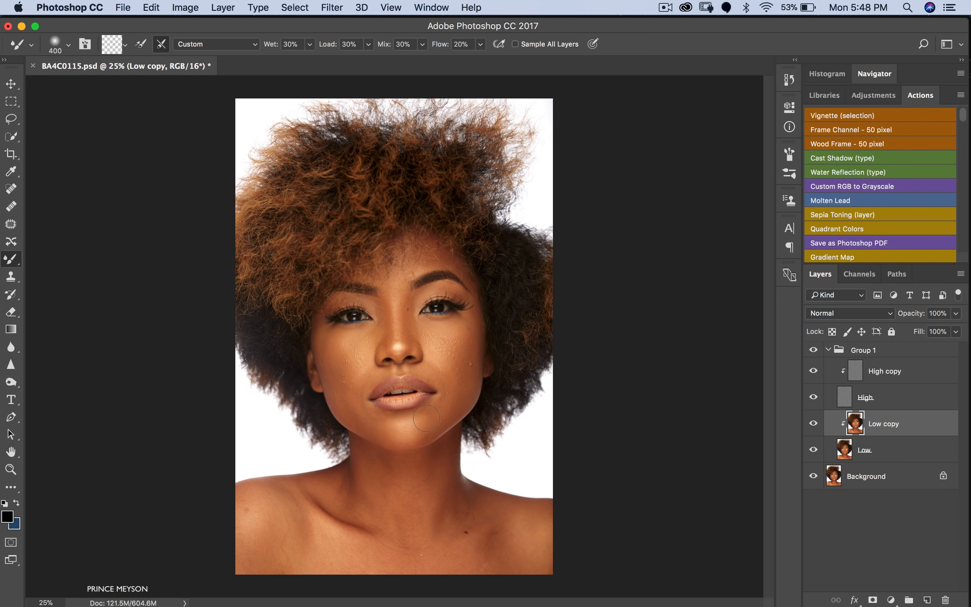
- Enlarge the Mixer Brush and blend the skin tones across the chest and shoulders on Low copy
{"action": "key", "text": "bracketright"}
{"action": "key", "text": "bracketright"}
{"action": "key", "text": "bracketright"}
{"action": "key", "text": "bracketright"}
{"action": "key", "text": "bracketright"}
{"action": "key", "text": "bracketright"}
{"action": "key", "text": "bracketright"}
{"action": "key", "text": "bracketright"}
{"action": "left_click_drag", "start_coordinate": [472, 505], "coordinate": [479, 523]}
{"action": "key", "text": "bracketright"}
{"action": "mouse_move", "coordinate": [266, 534]}
{"action": "left_mouse_down"}
{"action": "mouse_move", "coordinate": [258, 518]}
{"action": "mouse_move", "coordinate": [249, 522]}
{"action": "mouse_move", "coordinate": [267, 561]}
{"action": "mouse_move", "coordinate": [288, 551]}
{"action": "left_mouse_up"}
- Continue evening out the skin tones on Low copy, resizing the Mixer Brush to suit each area
{"action": "key", "text": "bracketleft"}
{"action": "key", "text": "bracketright"}
{"action": "key", "text": "bracketright"}
{"action": "key", "text": "bracketleft"}
{"action": "key", "text": "bracketleft"}
{"action": "key", "text": "bracketleft"}
{"action": "key", "text": "bracketleft"}
{"action": "key", "text": "bracketright"}
{"action": "key", "text": "bracketright"}
{"action": "key", "text": "bracketleft"}
{"action": "key", "text": "bracketright"}
{"action": "key", "text": "bracketleft"}
{"action": "key", "text": "bracketleft"}
{"action": "key", "text": "bracketright"}
{"action": "key", "text": "bracketright"}
{"action": "key", "text": "bracketright"}
{"action": "key", "text": "bracketright"}
{"action": "key", "text": "bracketright"}
{"action": "key", "text": "bracketright"}
{"action": "key", "text": "bracketright"}
{"action": "key", "text": "bracketright"}
{"action": "key", "text": "bracketright"}
{"action": "key", "text": "bracketright"}
{"action": "key", "text": "bracketright"}
- Compare the smoothed skin with the Low copy layer hidden and shown
{"action": "left_click", "coordinate": [814, 423]}
{"action": "left_click", "coordinate": [814, 425]}
{"action": "left_click", "coordinate": [814, 424]}
{"action": "left_click", "coordinate": [813, 424]}
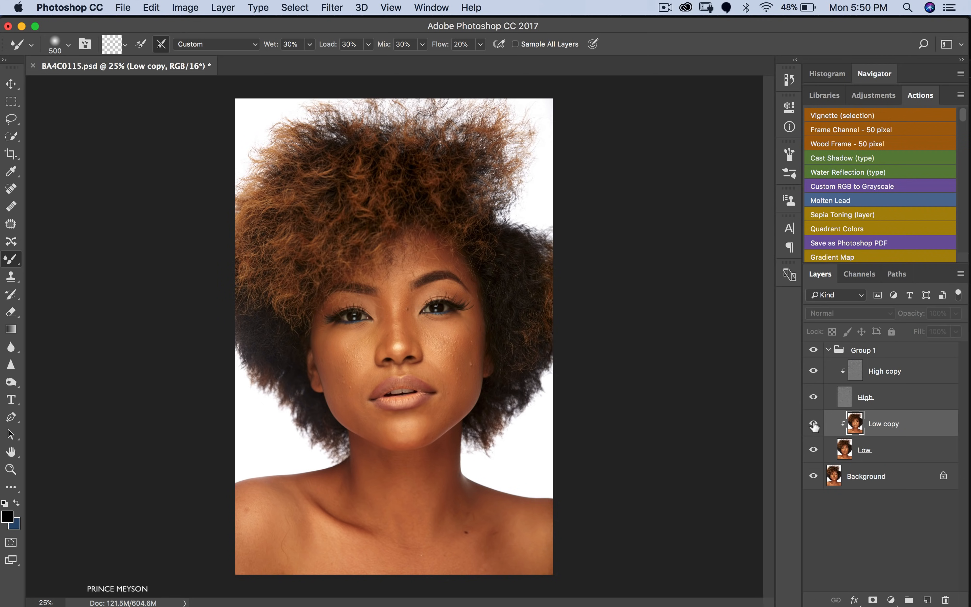
{"action": "left_click", "coordinate": [813, 424]}
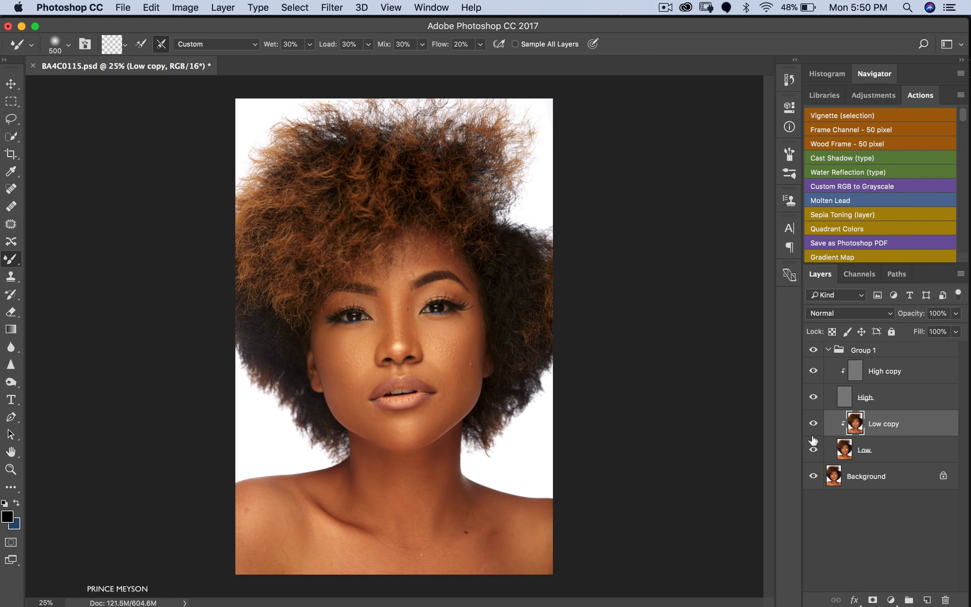
{"action": "left_click", "coordinate": [815, 424]}
{"action": "left_click", "coordinate": [814, 424]}
{"action": "key", "text": "bracketleft"}
{"action": "left_click", "coordinate": [809, 424]}
{"action": "left_click", "coordinate": [809, 425]}
{"action": "left_click", "coordinate": [814, 425]}
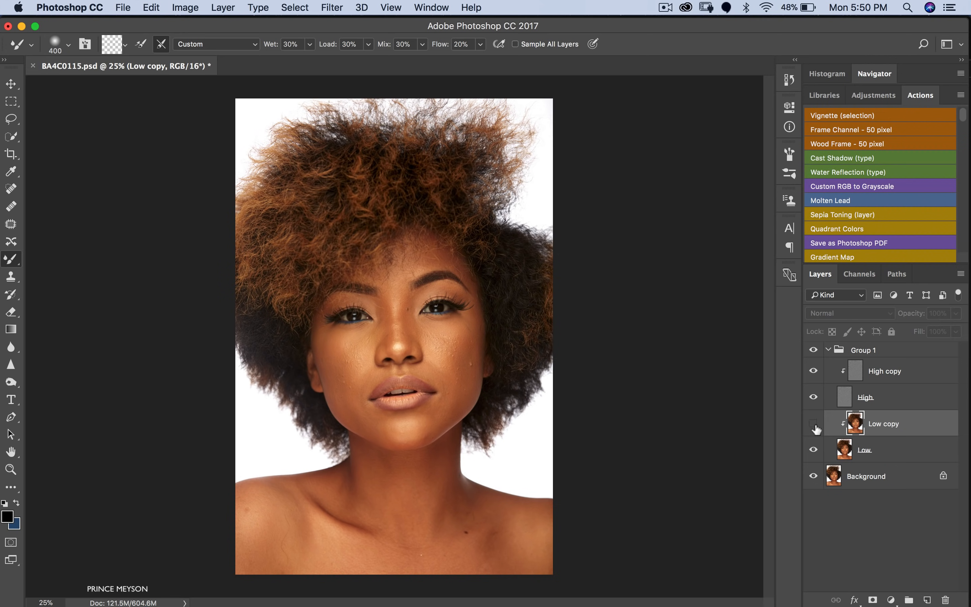
{"action": "left_click", "coordinate": [813, 424]}
- Blend the facial skin further on Low copy, starting on the picture's left cheek with a 500-pixel Mixer Brush and resizing it as needed
{"action": "key", "text": "]"}
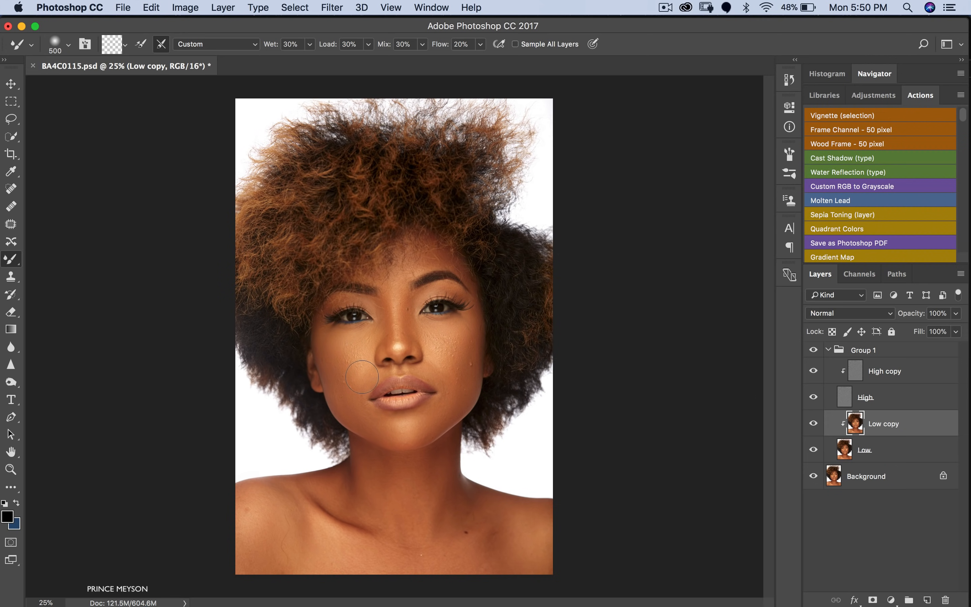
{"action": "left_click", "coordinate": [811, 428]}
{"action": "left_click", "coordinate": [811, 428]}
{"action": "key", "text": "bracketleft"}
{"action": "key", "text": "bracketleft"}
{"action": "key", "text": "bracketright"}
{"action": "key", "text": "bracketright"}
{"action": "key", "text": "bracketright"}
{"action": "key", "text": "bracketleft"}
{"action": "key", "text": "bracketleft"}
{"action": "key", "text": "bracketleft"}
{"action": "key", "text": "bracketright"}
- Check the Low copy blending again by switching the layer's visibility off and on
{"action": "left_click", "coordinate": [812, 425]}
{"action": "left_click", "coordinate": [813, 425]}
{"action": "left_click", "coordinate": [812, 428]}
{"action": "left_click", "coordinate": [813, 428]}
{"action": "key", "text": "bracketright"}
{"action": "key", "text": "bracketright"}
- Make the High copy layer active and set the Clone Stamp tool to sample the Current Layer
{"action": "left_click", "coordinate": [863, 377]}
{"action": "key", "text": "z"}
{"action": "left_click", "coordinate": [408, 330]}
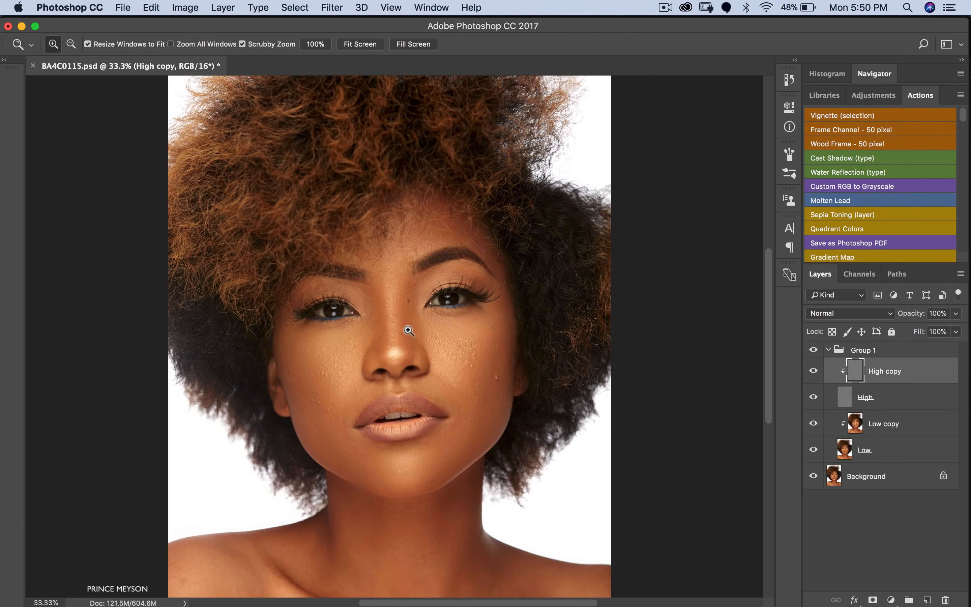
{"action": "left_click", "coordinate": [409, 330]}
{"action": "key", "text": "b"}
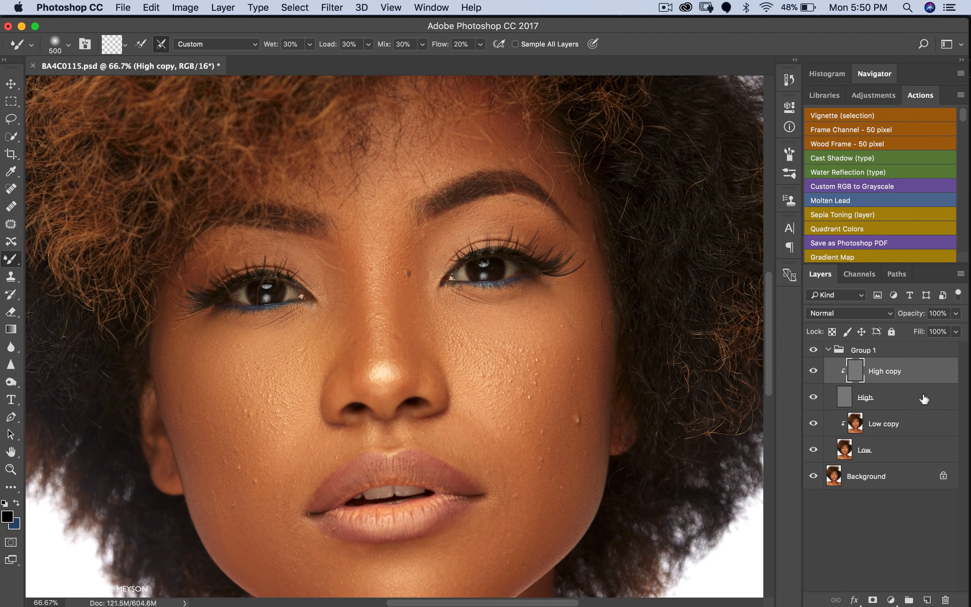
{"action": "key", "text": "s"}
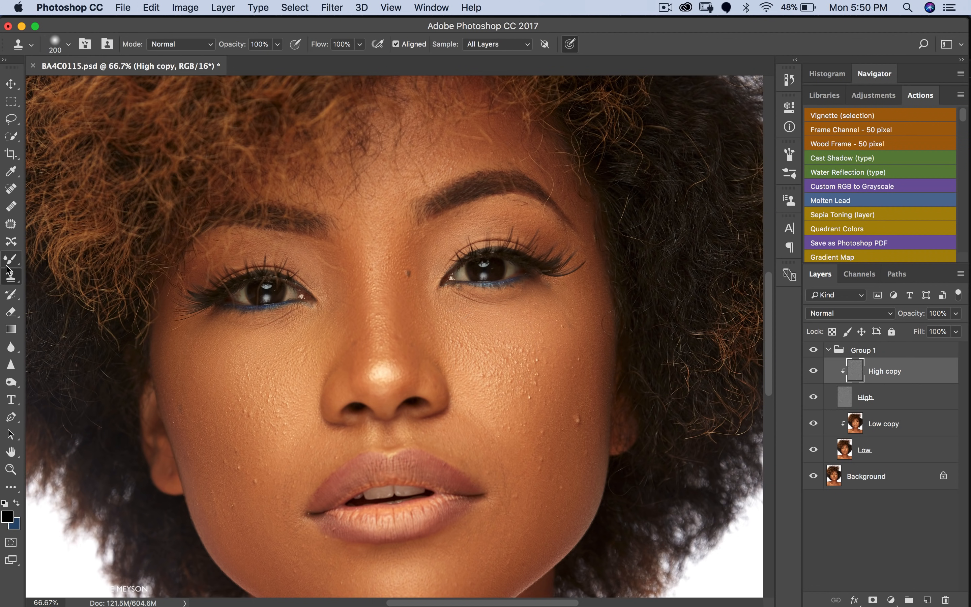
{"action": "left_click", "coordinate": [10, 276]}
{"action": "left_click", "coordinate": [61, 278]}
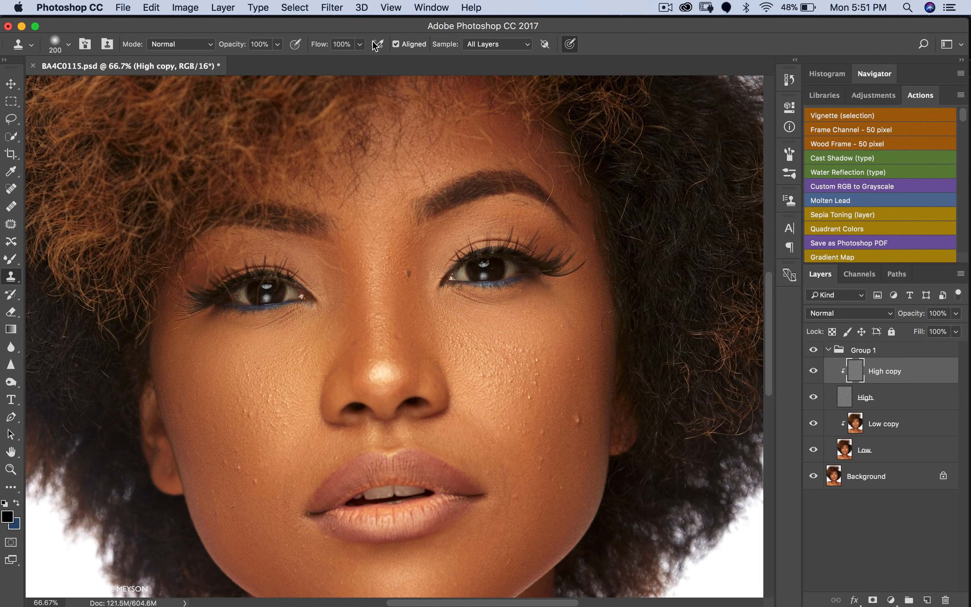
{"action": "left_click", "coordinate": [487, 44]}
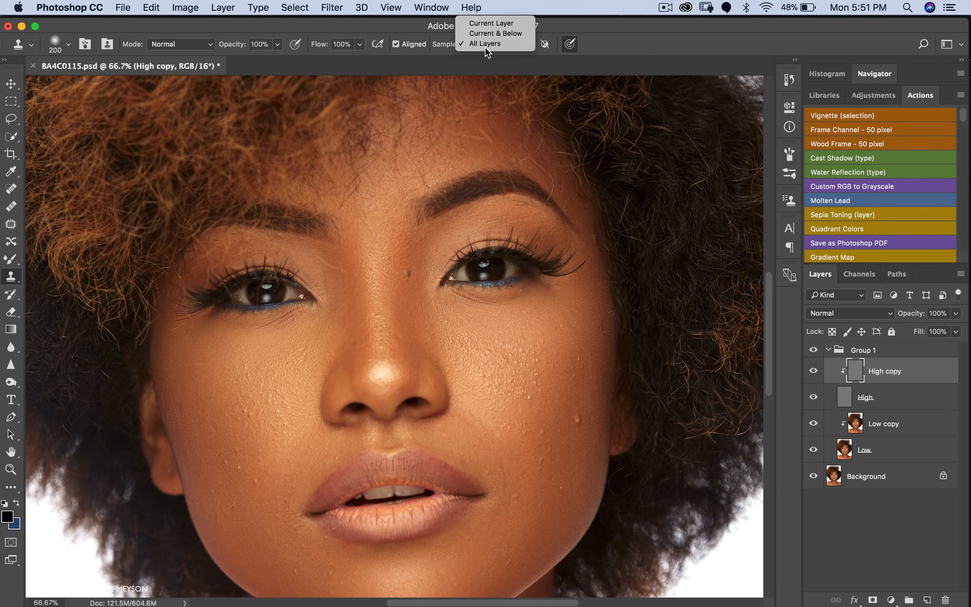
{"action": "left_click", "coordinate": [488, 27]}
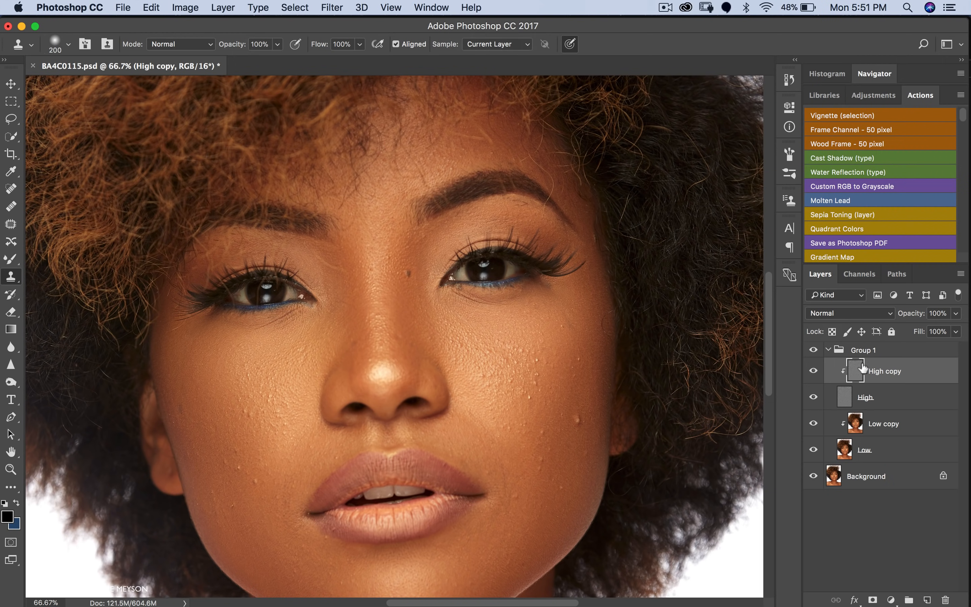
- Shrink the Clone Stamp brush and clone clean texture over the large bump on the outer cheek at the picture's right
{"action": "key", "text": "bracketleft"}
{"action": "key", "text": "bracketleft"}
{"action": "key", "text": "bracketleft"}
{"action": "key", "text": "bracketleft"}
{"action": "key", "text": "bracketleft"}
{"action": "key", "text": "bracketleft"}
{"action": "key", "text": "bracketleft"}
{"action": "key", "text": "bracketleft"}
{"action": "key", "text": "bracketleft"}
{"action": "key", "text": "bracketright"}
{"action": "key", "text": "bracketright"}
{"action": "left_click", "coordinate": [578, 436], "text": "alt"}
{"action": "left_click", "coordinate": [579, 420]}
{"action": "left_click", "coordinate": [574, 436], "text": "alt"}
{"action": "left_click", "coordinate": [579, 423]}
- Clone out the small bumps on the lower cheek at the picture's right with a smaller Clone Stamp brush
{"action": "key", "text": "bracketleft"}
{"action": "key", "text": "bracketleft"}
{"action": "left_click", "coordinate": [578, 469], "text": "alt"}
{"action": "left_click", "coordinate": [586, 453]}
{"action": "left_click", "coordinate": [576, 481], "text": "alt"}
{"action": "left_click", "coordinate": [561, 490]}
{"action": "left_click", "coordinate": [546, 486], "text": "alt"}
{"action": "left_click", "coordinate": [542, 464]}
{"action": "left_click", "coordinate": [542, 480], "text": "alt"}
{"action": "left_click", "coordinate": [541, 455]}
- Clone clean texture over the blemishes on the picture's left cheek and around the chin on High copy
{"action": "left_click", "coordinate": [243, 530], "text": "alt"}
{"action": "left_click", "coordinate": [243, 435]}
{"action": "left_click", "coordinate": [274, 420], "text": "alt"}
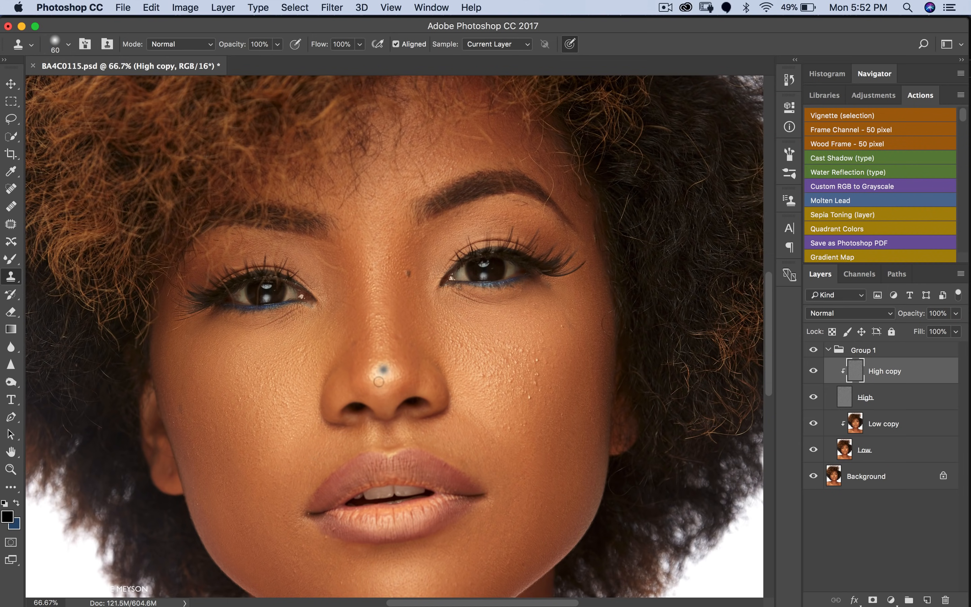
{"action": "scroll", "coordinate": [429, 502], "scroll_direction": "down", "scroll_amount": 5}
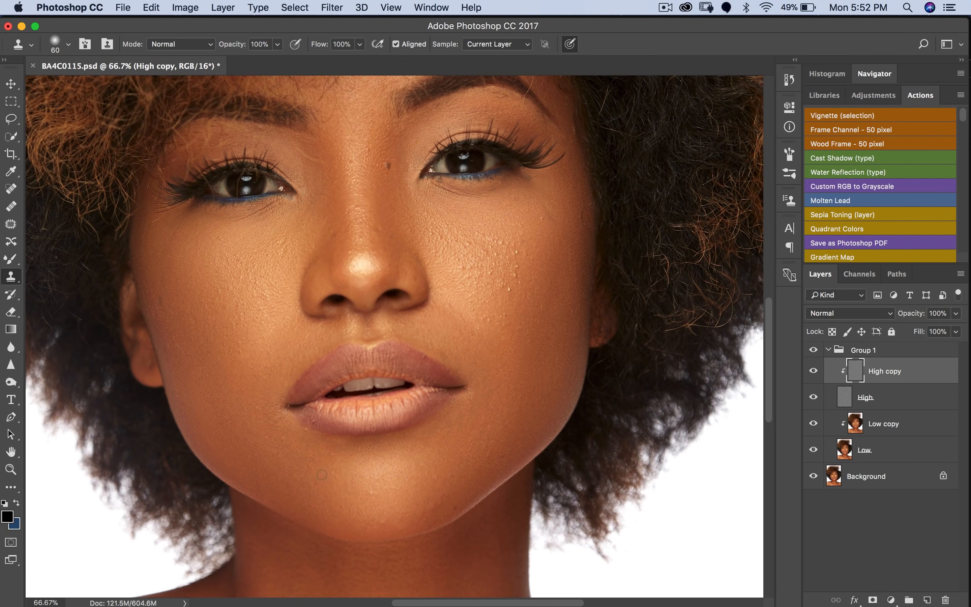
{"action": "left_click", "coordinate": [318, 461], "text": "alt"}
{"action": "left_click", "coordinate": [261, 448], "text": "alt"}
- Stamp out the cluster of raised bumps in the middle of the picture's right cheek
{"action": "left_click", "coordinate": [508, 289]}
{"action": "left_click_drag", "start_coordinate": [520, 268], "coordinate": [513, 250]}
{"action": "left_click", "coordinate": [510, 330], "text": "alt"}
{"action": "left_click", "coordinate": [488, 322]}
- Clone away the spots along the outer cheek and jaw at the picture's left
{"action": "left_click", "coordinate": [179, 364], "text": "alt"}
{"action": "left_click", "coordinate": [177, 347]}
{"action": "mouse_move", "coordinate": [188, 383]}
{"action": "left_mouse_down"}
{"action": "mouse_move", "coordinate": [191, 373]}
{"action": "mouse_move", "coordinate": [200, 390]}
{"action": "left_mouse_up"}
{"action": "left_click_drag", "start_coordinate": [444, 440], "coordinate": [444, 329]}
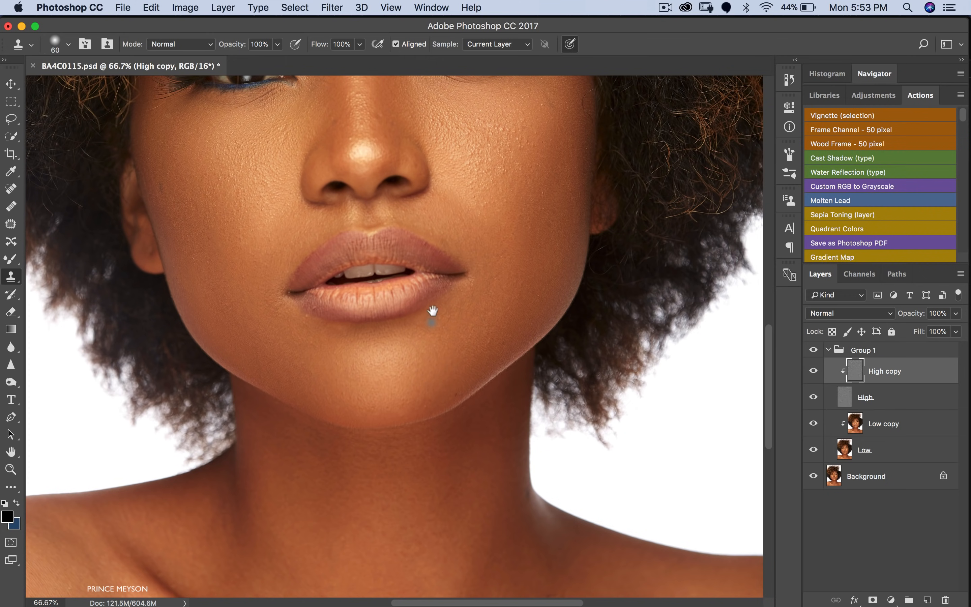
{"action": "scroll", "coordinate": [433, 311], "scroll_direction": "up", "scroll_amount": 5}
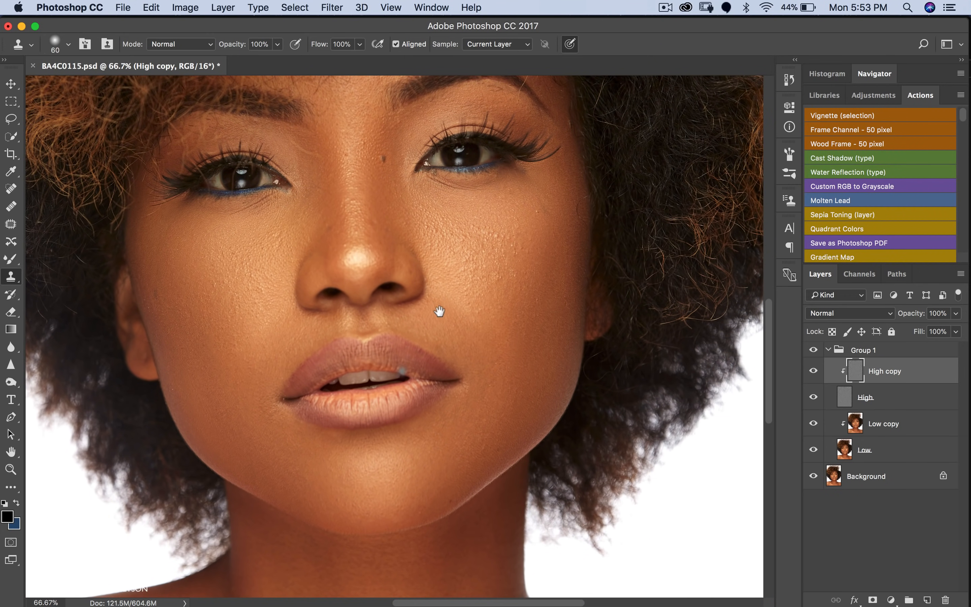
- Clean up the remaining bumps beneath the eye and beside the nose on the picture's right with the Clone Stamp
{"action": "scroll", "coordinate": [424, 311], "scroll_direction": "up", "scroll_amount": 5}
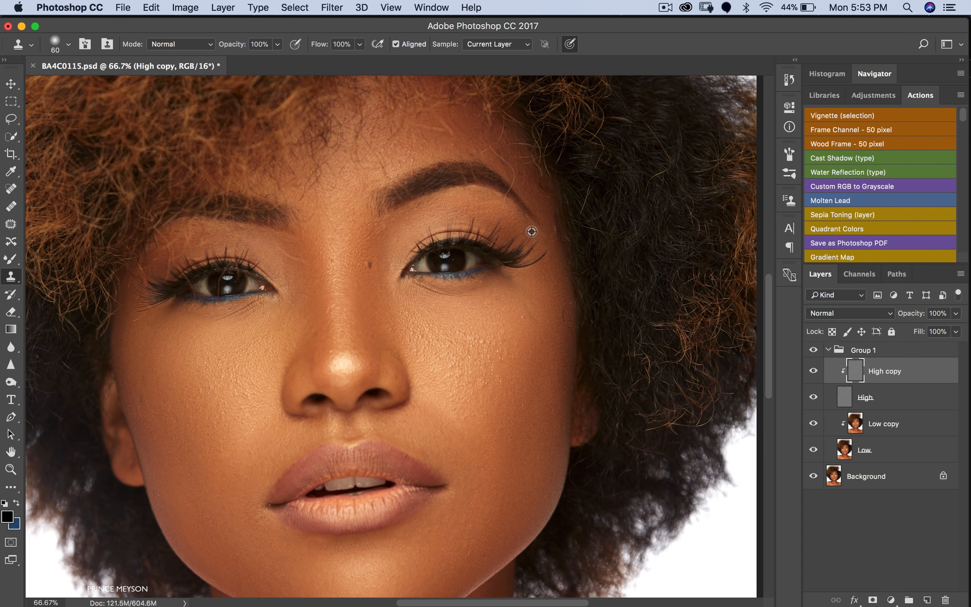
{"action": "left_click", "coordinate": [495, 357], "text": "alt"}
{"action": "left_click", "coordinate": [496, 367]}
{"action": "left_click", "coordinate": [489, 376], "text": "alt"}
{"action": "left_click", "coordinate": [464, 352]}
{"action": "left_click", "coordinate": [432, 355], "text": "alt"}
{"action": "left_click", "coordinate": [422, 338]}
{"action": "left_click", "coordinate": [423, 363], "text": "alt"}
{"action": "left_click", "coordinate": [418, 349]}
- Refine the picture's right cheek texture at 200% zoom by cloning smoother pores over the remaining bumps
{"action": "scroll", "coordinate": [530, 402], "scroll_direction": "down", "scroll_amount": 4}
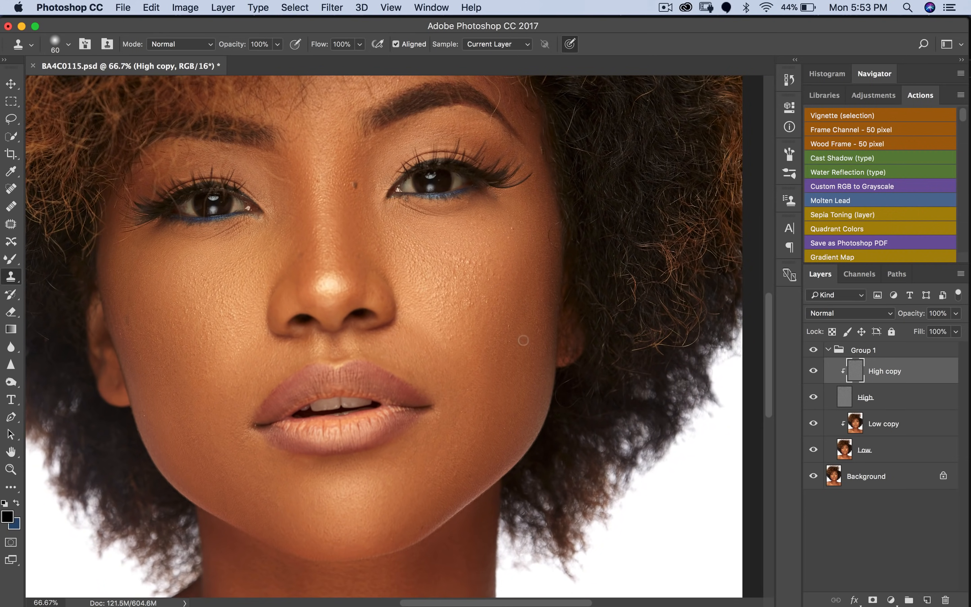
{"action": "key", "text": "super+space"}
{"action": "left_click_drag", "start_coordinate": [475, 290], "coordinate": [513, 306]}
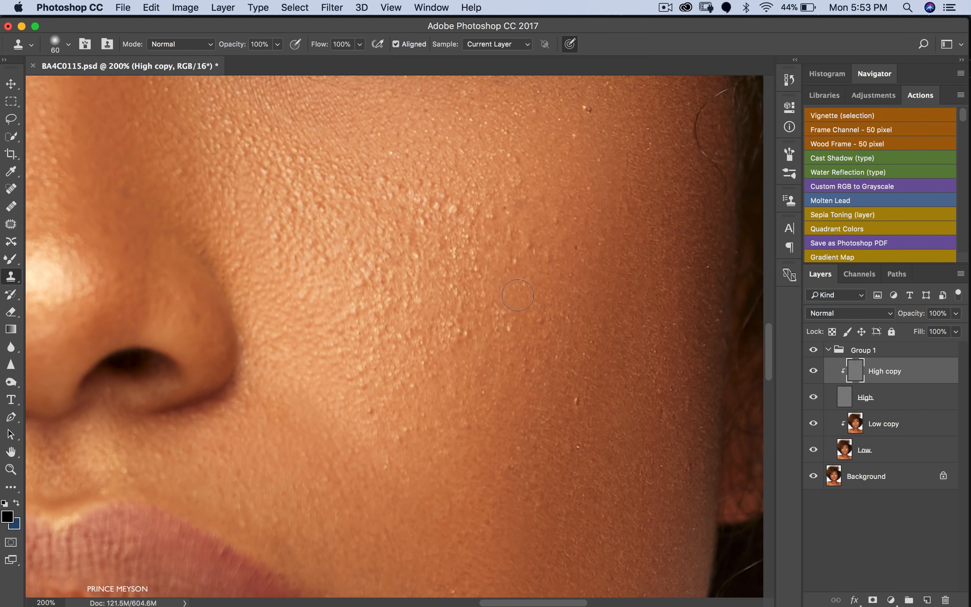
{"action": "scroll", "coordinate": [505, 295], "scroll_direction": "up", "scroll_amount": 4}
{"action": "left_click", "coordinate": [414, 287], "text": "alt"}
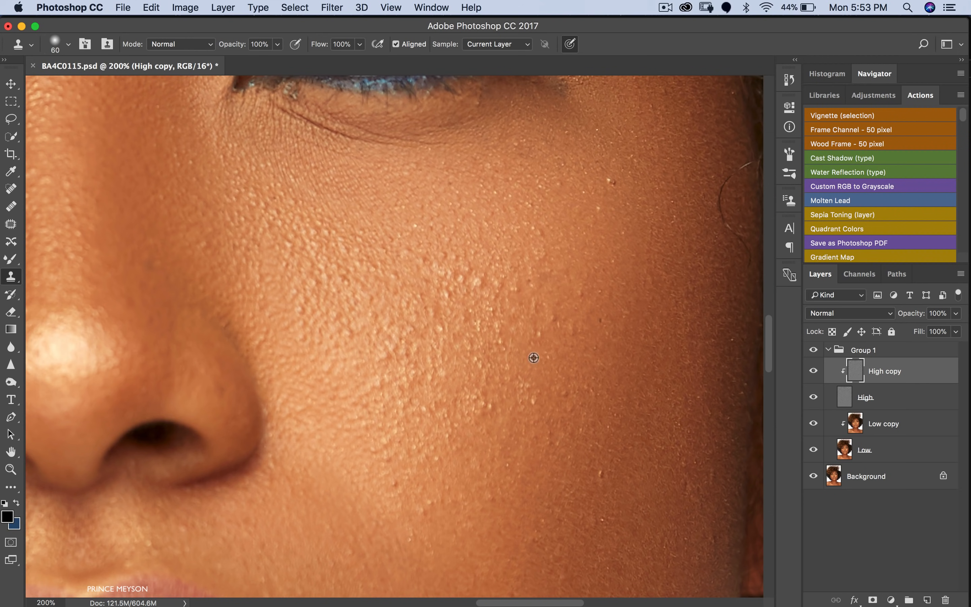
{"action": "mouse_move", "coordinate": [494, 362]}
{"action": "left_mouse_down"}
{"action": "mouse_move", "coordinate": [522, 352]}
{"action": "mouse_move", "coordinate": [525, 363]}
{"action": "mouse_move", "coordinate": [512, 326]}
{"action": "mouse_move", "coordinate": [498, 348]}
{"action": "mouse_move", "coordinate": [515, 303]}
{"action": "mouse_move", "coordinate": [500, 365]}
{"action": "left_mouse_up"}
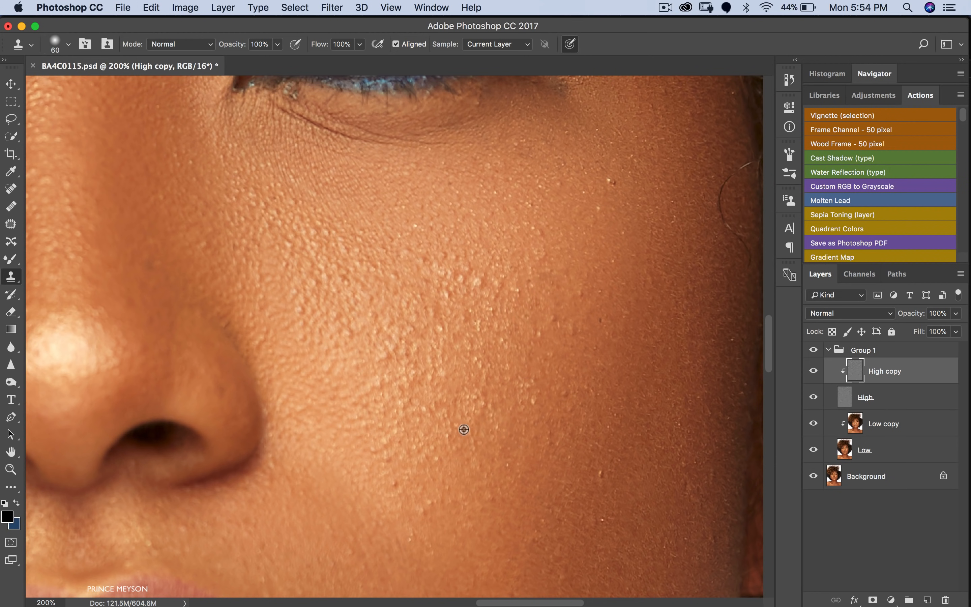
{"action": "left_click", "coordinate": [419, 443], "text": "alt"}
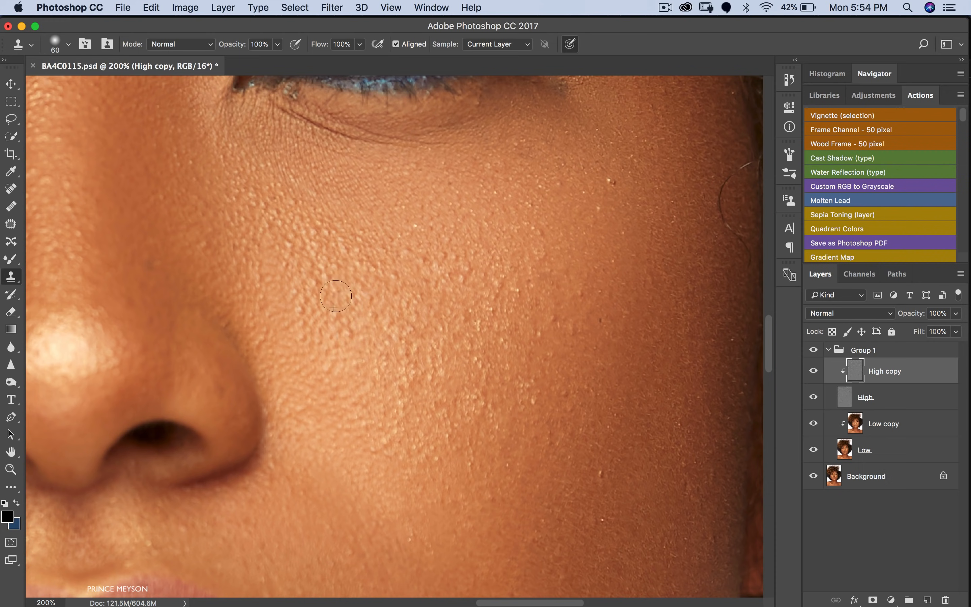
{"action": "key", "text": "z"}
{"action": "left_click", "coordinate": [457, 384], "text": "alt"}
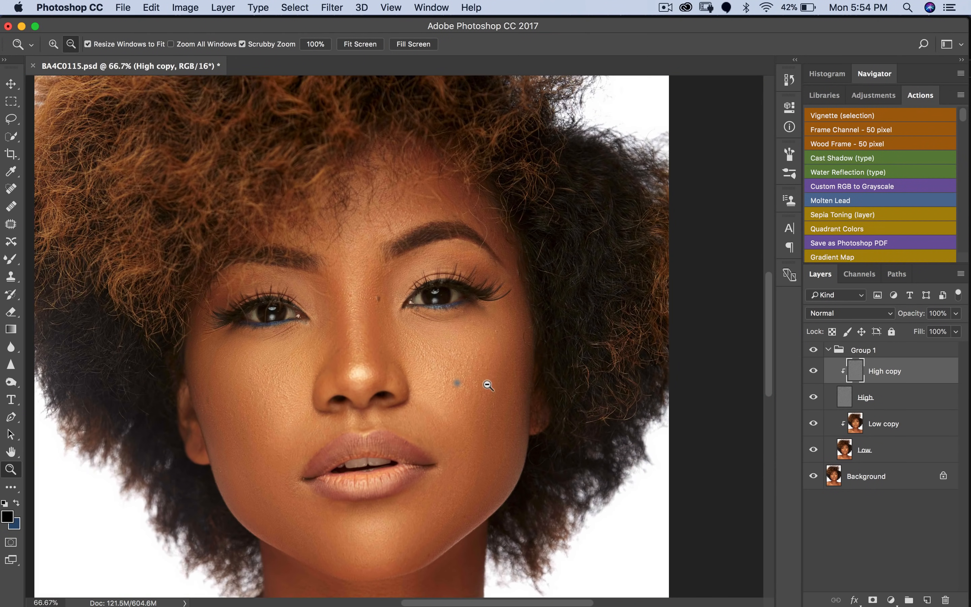
- Compare the full face with the High copy layer hidden and shown to judge the texture cleanup
{"action": "left_click", "coordinate": [488, 385], "text": "alt"}
{"action": "key", "text": "s"}
{"action": "left_click", "coordinate": [813, 372]}
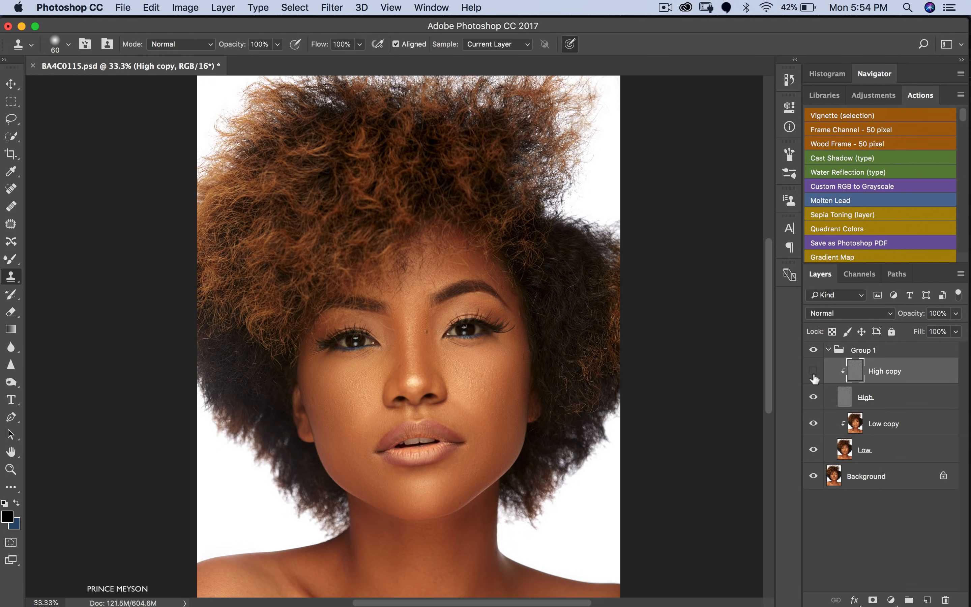
{"action": "left_click", "coordinate": [813, 372]}
{"action": "left_click", "coordinate": [813, 374]}
{"action": "left_click", "coordinate": [813, 374]}
{"action": "key", "text": "z"}
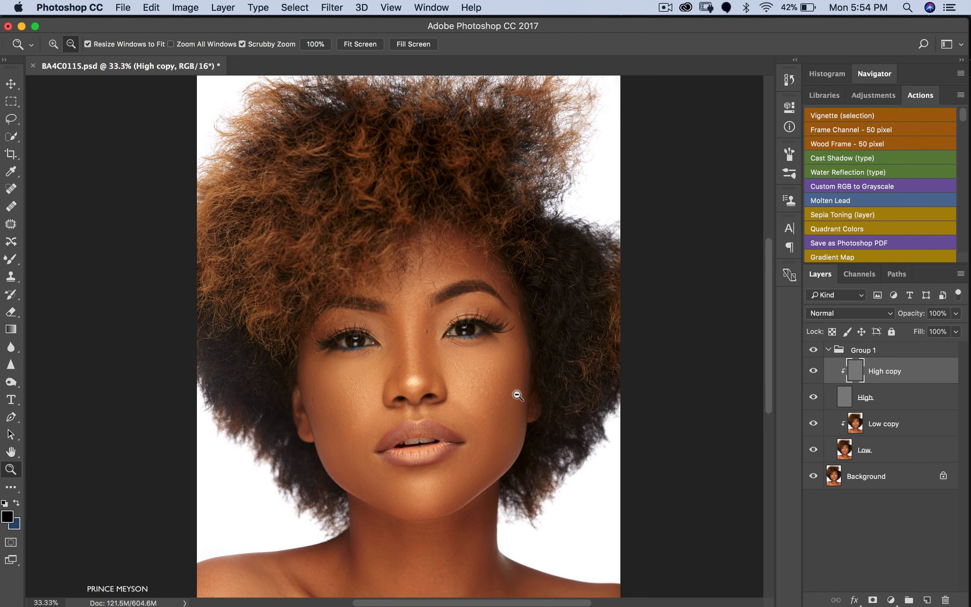
- Clone nearby smooth skin texture over the bumps on the picture's right cheek, between the nose and mouth corner, at 100% zoom
{"action": "left_click", "coordinate": [506, 379]}
{"action": "key", "text": "s"}
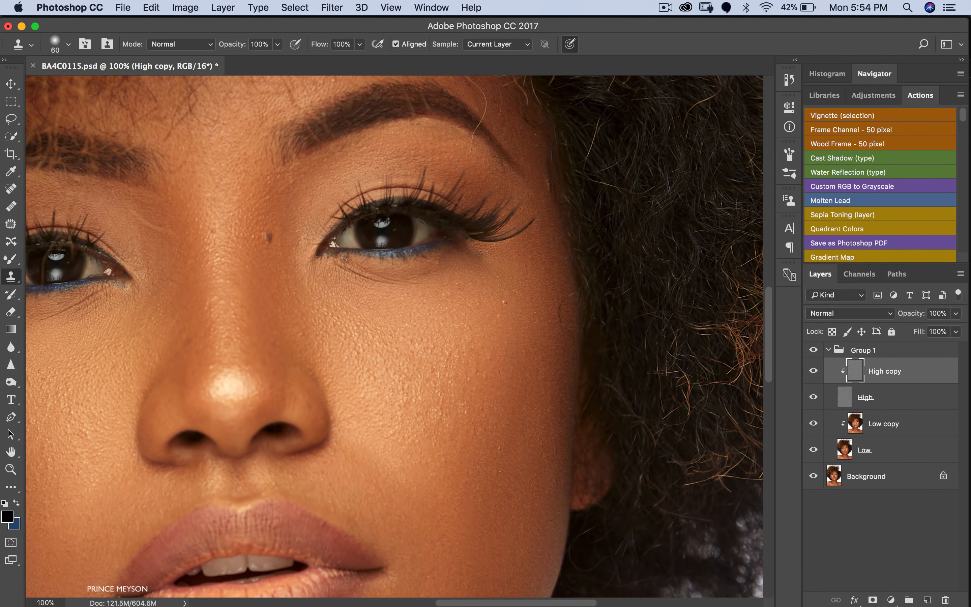
{"action": "key", "text": "z"}
{"action": "left_click", "coordinate": [513, 379], "text": "alt"}
{"action": "key", "text": "s"}
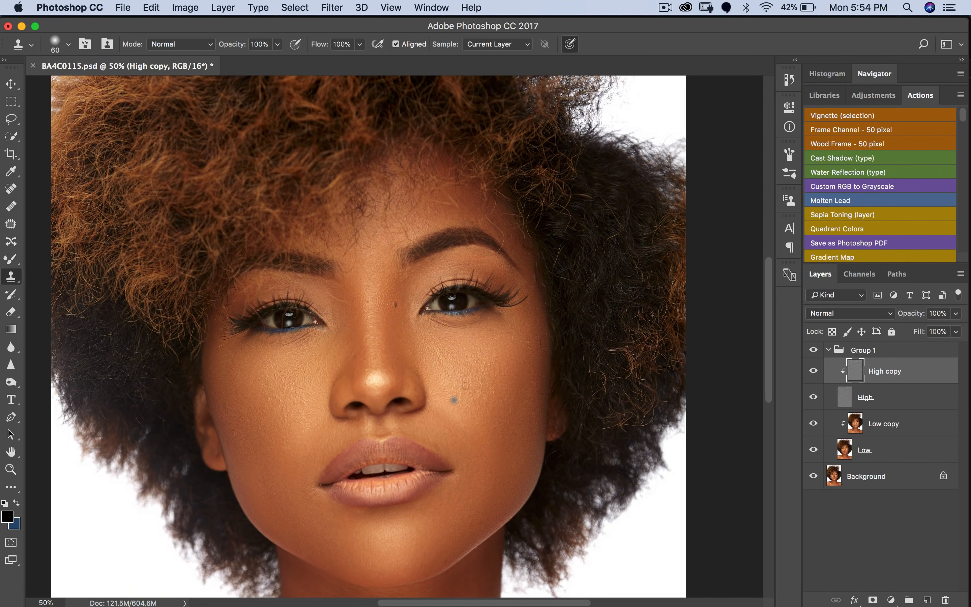
{"action": "key", "text": "z"}
{"action": "left_click", "coordinate": [480, 404]}
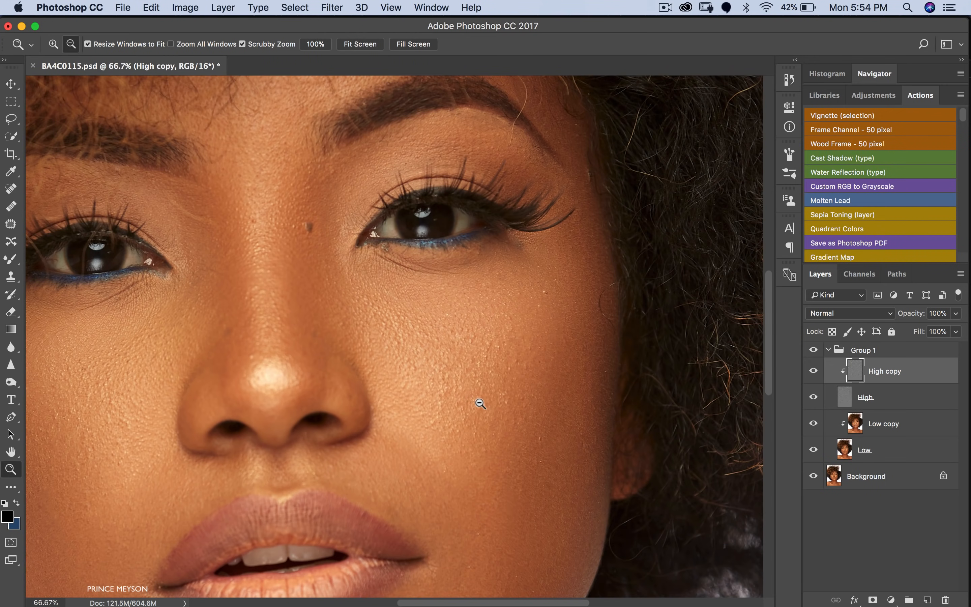
{"action": "key", "text": "s"}
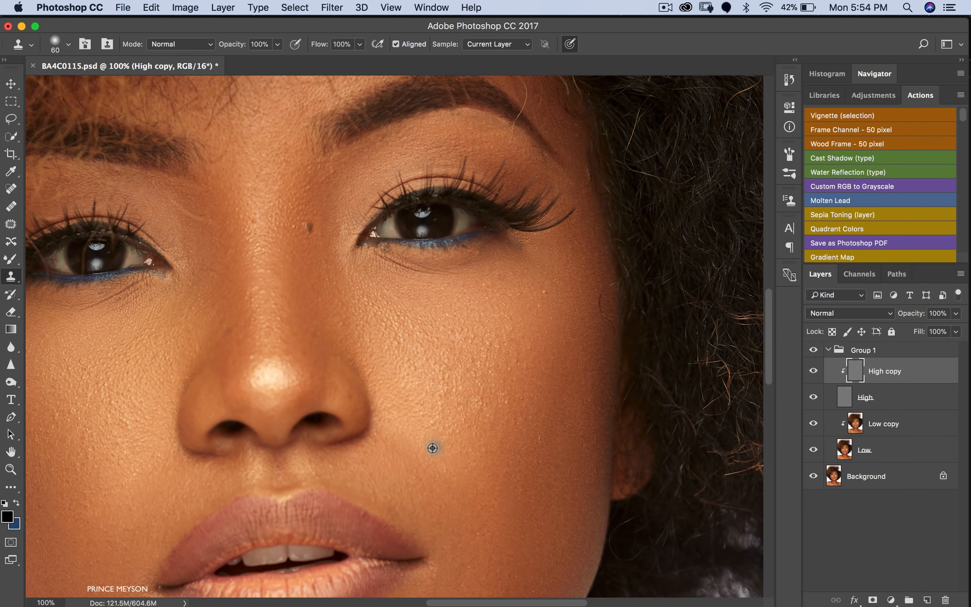
{"action": "left_click", "coordinate": [432, 448], "text": "alt"}
{"action": "left_click", "coordinate": [431, 426]}
{"action": "left_click", "coordinate": [429, 446], "text": "alt"}
{"action": "left_click", "coordinate": [427, 429]}
{"action": "left_click", "coordinate": [433, 451], "text": "alt"}
- Examine the forehead and brow area, then the whole portrait, for remaining blemishes
{"action": "scroll", "coordinate": [406, 394], "scroll_direction": "up", "scroll_amount": 7}
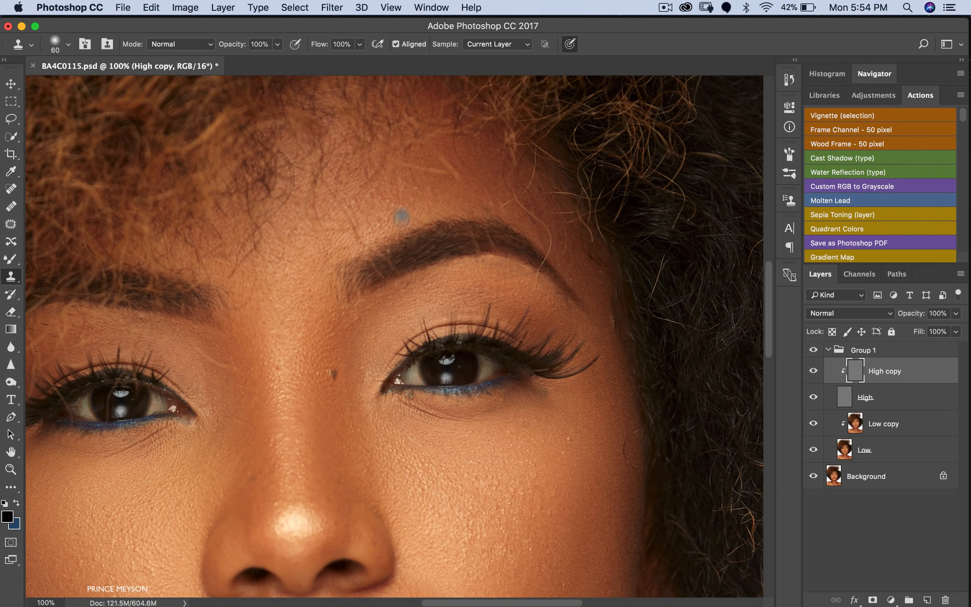
{"action": "left_click", "coordinate": [363, 247], "text": "alt"}
{"action": "key", "text": "z"}
{"action": "left_click", "coordinate": [544, 334], "text": "alt"}
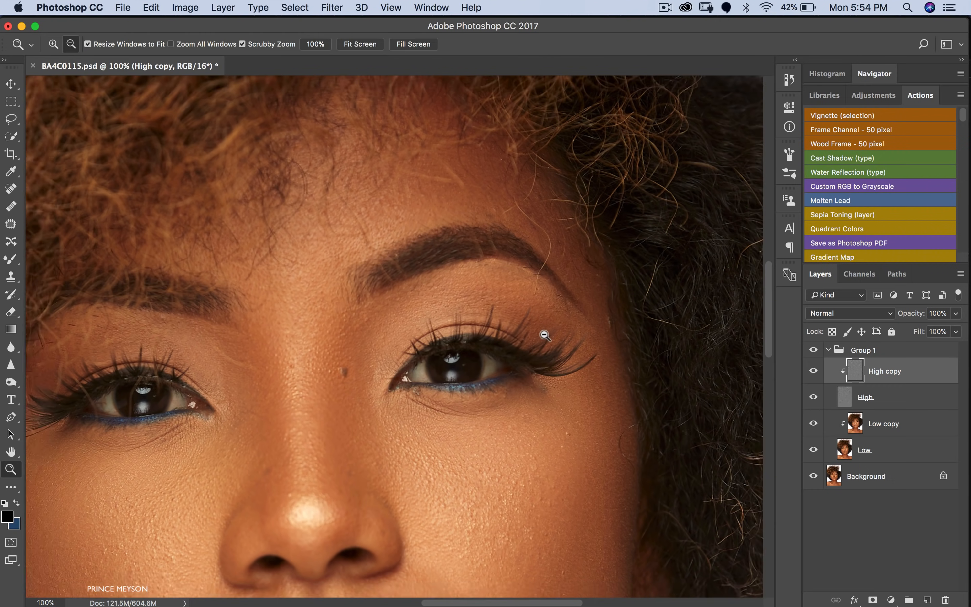
{"action": "left_click", "coordinate": [546, 333], "text": "alt"}
{"action": "left_click", "coordinate": [547, 334], "text": "alt"}
{"action": "left_click", "coordinate": [543, 396], "text": "alt"}
{"action": "key", "text": "s"}
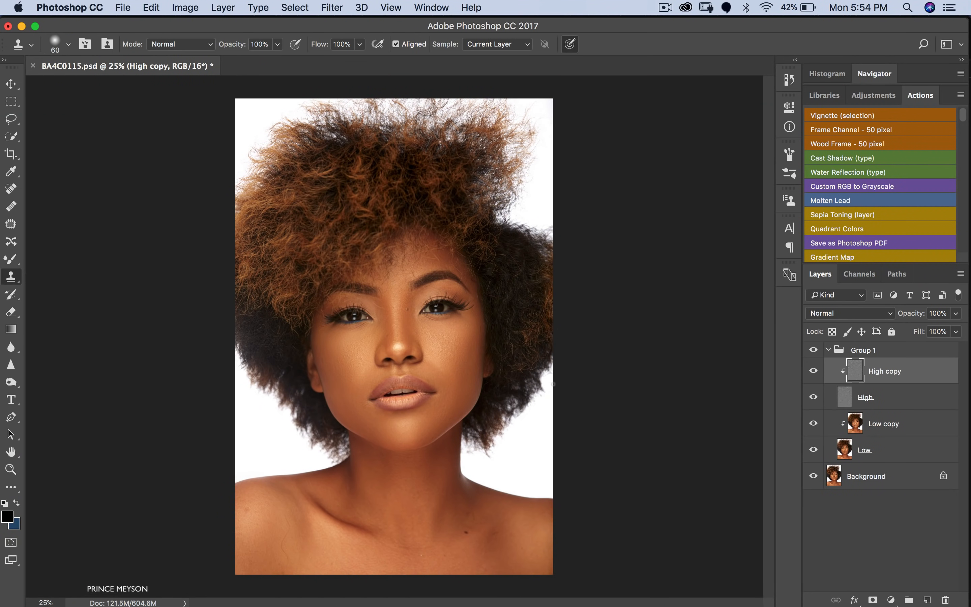
- Clone away the stray hairs and marks on the chest and collarbone around the mole at the picture's right
{"action": "key", "text": "z"}
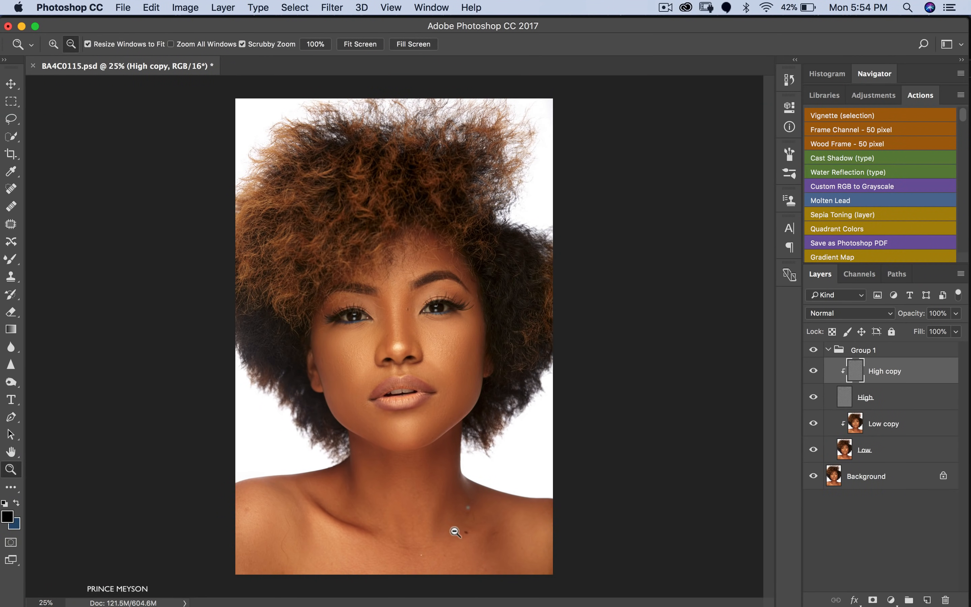
{"action": "left_click", "coordinate": [458, 541]}
{"action": "left_click", "coordinate": [459, 543]}
{"action": "left_click", "coordinate": [458, 543]}
{"action": "key", "text": "s"}
{"action": "left_click_drag", "start_coordinate": [465, 495], "coordinate": [435, 358]}
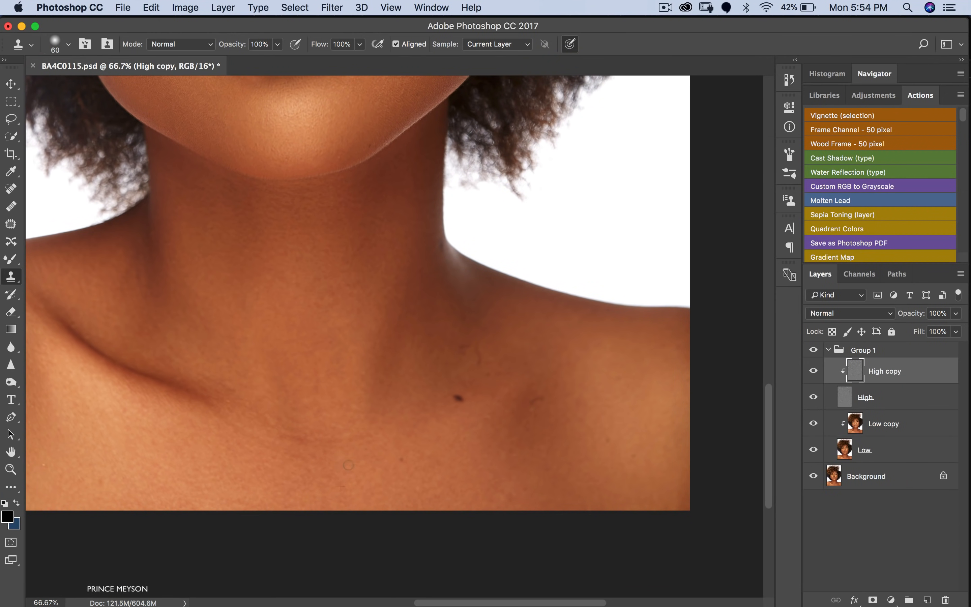
{"action": "left_click", "coordinate": [519, 418], "text": "alt"}
{"action": "left_click_drag", "start_coordinate": [536, 400], "coordinate": [550, 396]}
{"action": "left_click_drag", "start_coordinate": [496, 358], "coordinate": [473, 354]}
- Remove the long stray hair on the upper chest and the spot on the shoulder at the picture's left with the Clone Stamp
{"action": "mouse_move", "coordinate": [387, 332]}
{"action": "left_mouse_down"}
{"action": "mouse_move", "coordinate": [527, 351]}
{"action": "mouse_move", "coordinate": [576, 333]}
{"action": "left_mouse_up"}
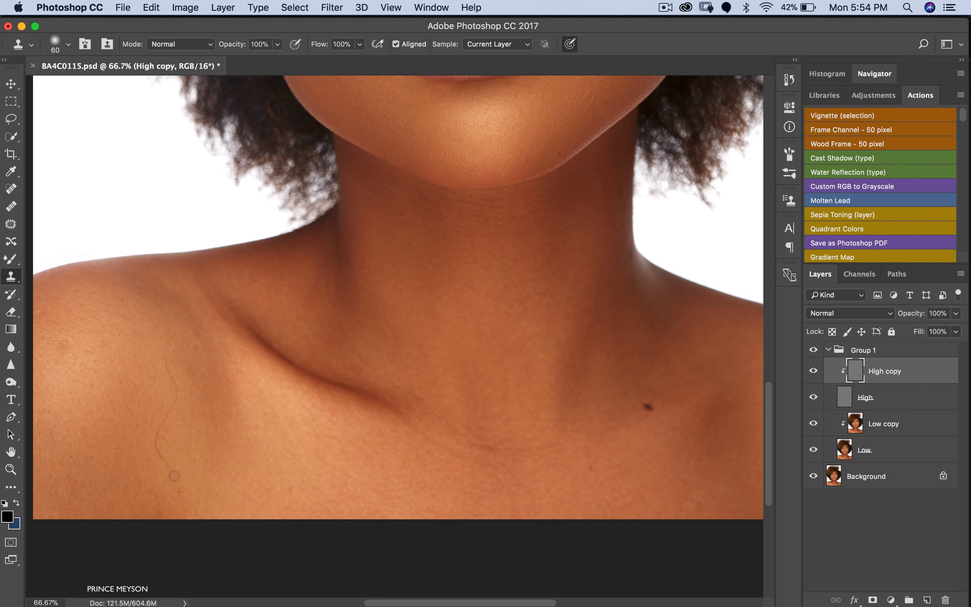
{"action": "left_click", "coordinate": [156, 469], "text": "alt"}
{"action": "left_click", "coordinate": [165, 461]}
{"action": "mouse_move", "coordinate": [160, 433]}
{"action": "left_mouse_down"}
{"action": "mouse_move", "coordinate": [184, 375]}
{"action": "mouse_move", "coordinate": [306, 367]}
{"action": "left_mouse_up"}
{"action": "left_click", "coordinate": [191, 352], "text": "alt"}
{"action": "left_click", "coordinate": [70, 350], "text": "alt"}
{"action": "left_click", "coordinate": [65, 363]}
{"action": "left_click_drag", "start_coordinate": [188, 390], "coordinate": [190, 389]}
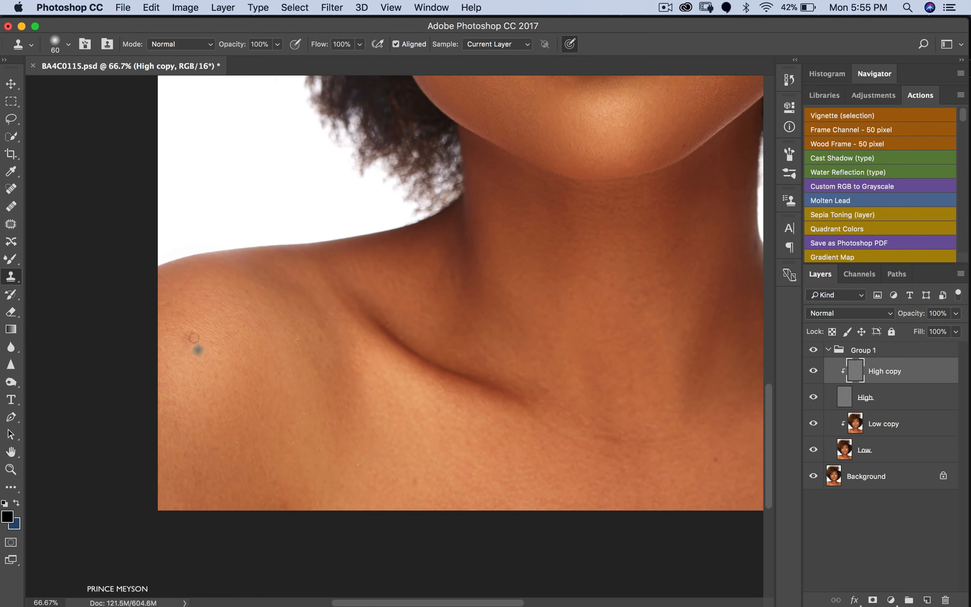
- Compare the neck, shoulders and chest with Group 1 hidden and shown
{"action": "key", "text": "z"}
{"action": "left_click", "coordinate": [516, 406], "text": "alt"}
{"action": "left_click", "coordinate": [516, 407], "text": "alt"}
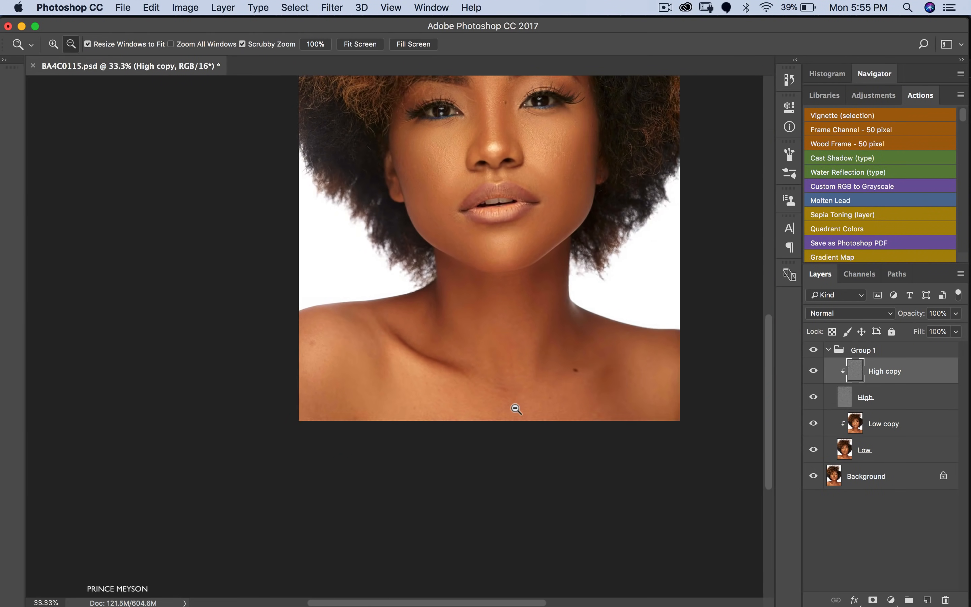
{"action": "left_click", "coordinate": [516, 407], "text": "alt"}
{"action": "left_click", "coordinate": [479, 497]}
{"action": "left_click", "coordinate": [480, 497]}
{"action": "key", "text": "s"}
{"action": "scroll", "coordinate": [453, 405], "scroll_direction": "down", "scroll_amount": 5}
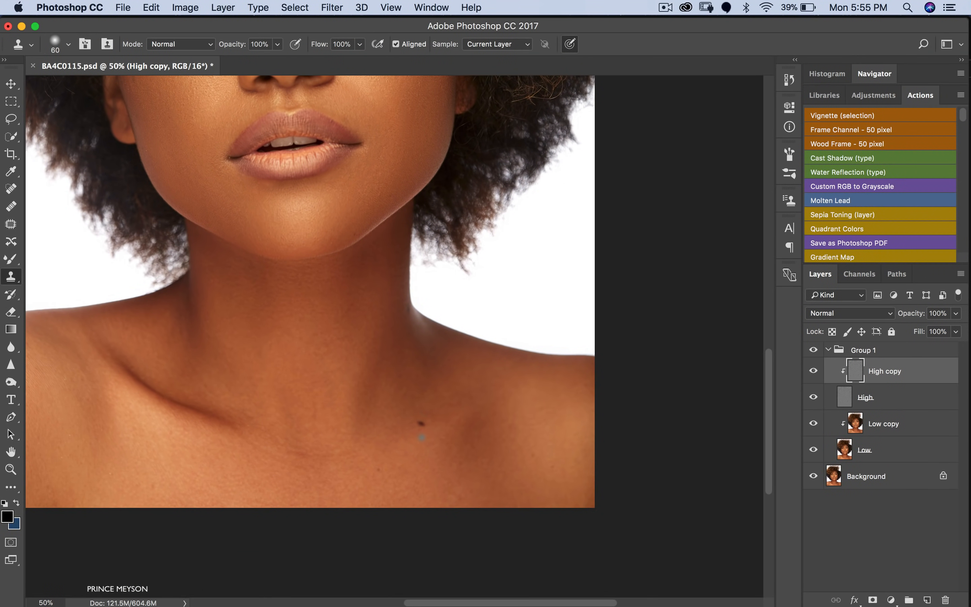
{"action": "left_click", "coordinate": [813, 351]}
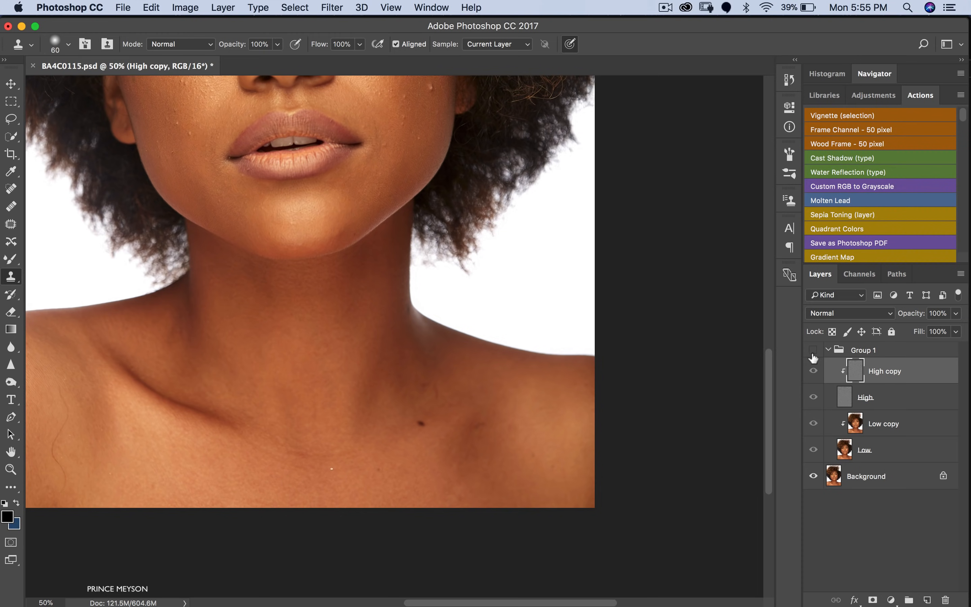
{"action": "left_click", "coordinate": [813, 350]}
- Clone clean texture over the small spots on the outer cheek beside the ear at the picture's left
{"action": "key", "text": "z"}
{"action": "left_click", "coordinate": [411, 401], "text": "alt"}
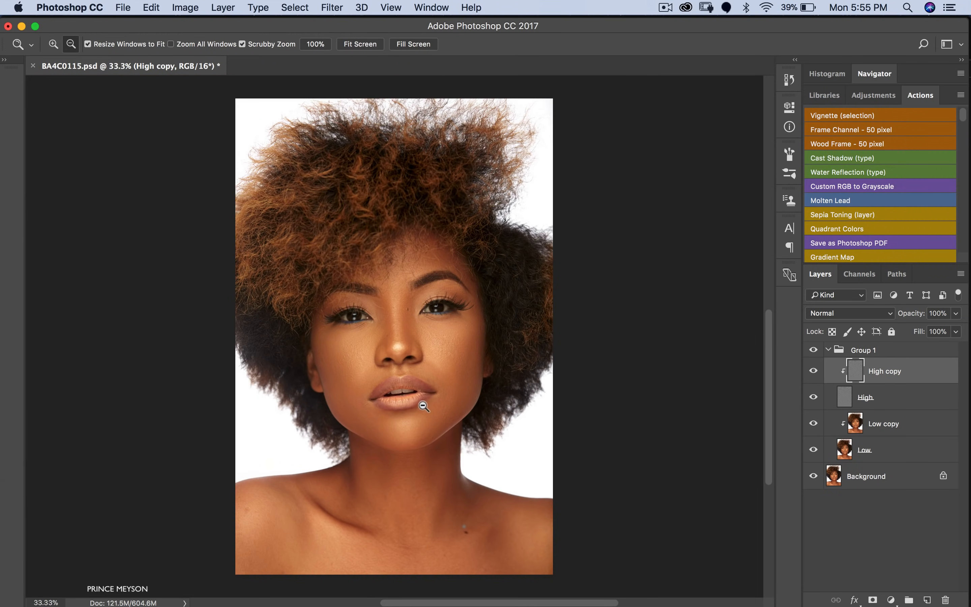
{"action": "left_click", "coordinate": [399, 283]}
{"action": "key", "text": "s"}
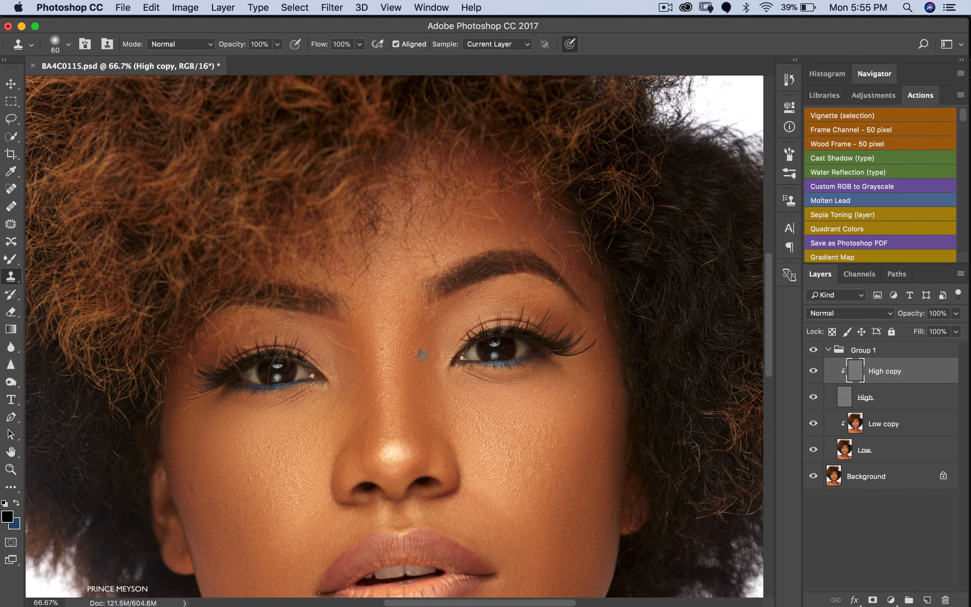
{"action": "key", "text": "z"}
{"action": "left_click", "coordinate": [432, 392], "text": "alt"}
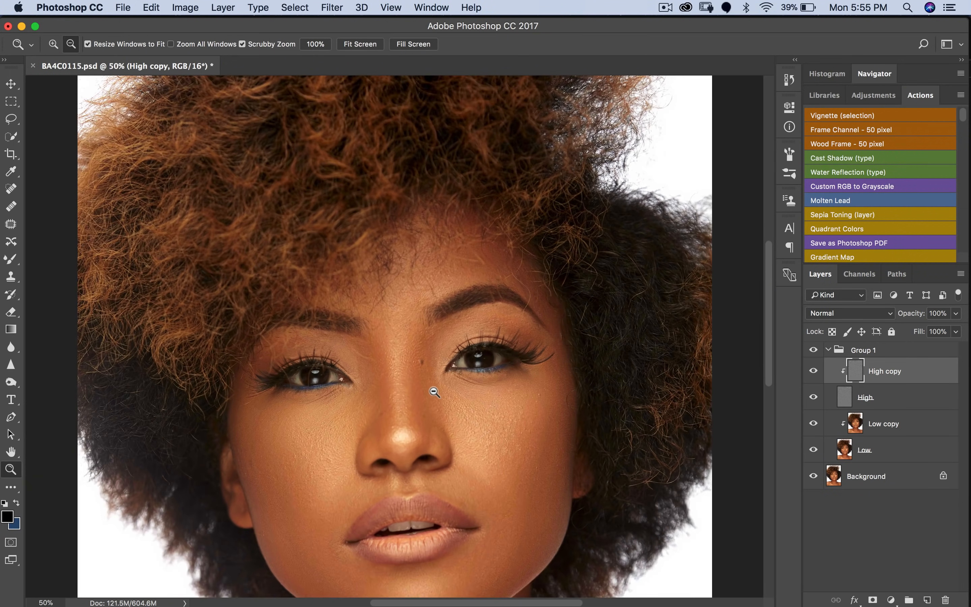
{"action": "left_click", "coordinate": [329, 420]}
{"action": "key", "text": "s"}
{"action": "scroll", "coordinate": [353, 390], "scroll_direction": "down", "scroll_amount": 2}
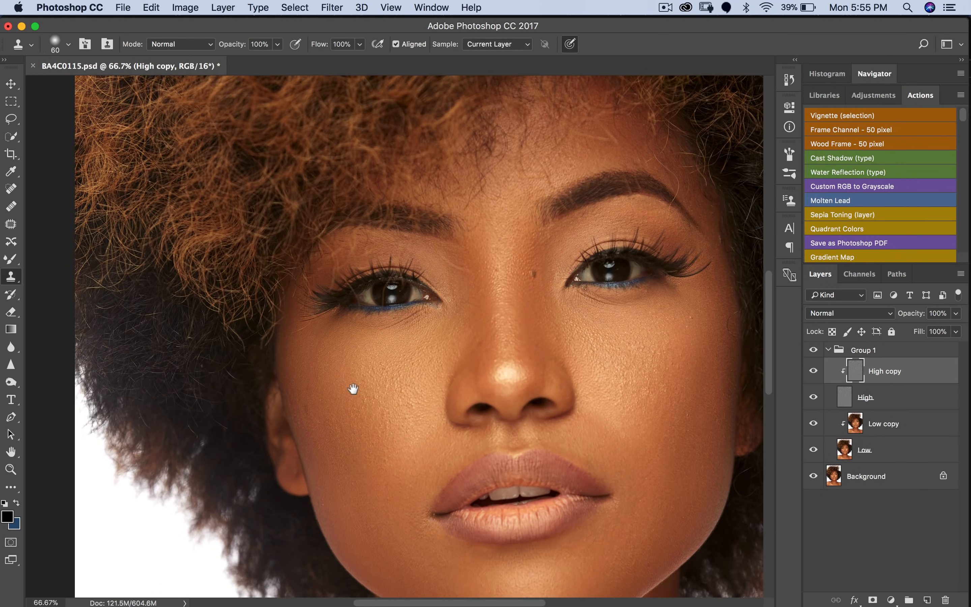
{"action": "left_click", "coordinate": [316, 425], "text": "alt"}
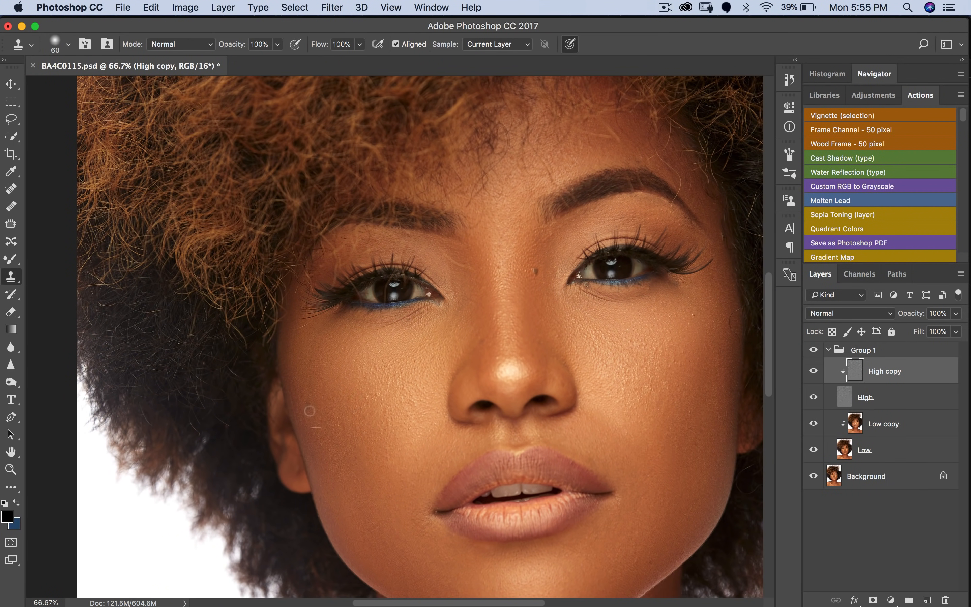
{"action": "left_click", "coordinate": [310, 406]}
{"action": "left_click", "coordinate": [313, 424], "text": "alt"}
{"action": "left_click", "coordinate": [307, 404]}
- Compare the whole portrait before and after retouching by switching Group 1's visibility
{"action": "key", "text": "z"}
{"action": "left_click", "coordinate": [488, 401], "text": "alt"}
{"action": "key", "text": "s"}
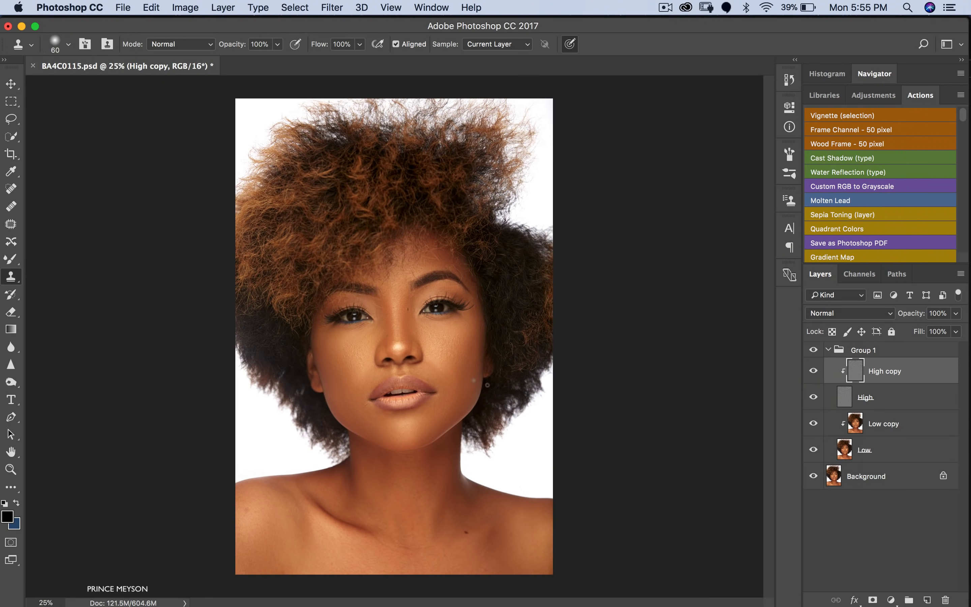
{"action": "left_click", "coordinate": [813, 350]}
{"action": "left_click", "coordinate": [813, 350]}
{"action": "left_click", "coordinate": [816, 351]}
{"action": "left_click", "coordinate": [815, 351]}
{"action": "left_click", "coordinate": [813, 350]}
{"action": "left_click", "coordinate": [814, 350]}
- Examine the skin texture around the nose bridge and the inner eye corners at 200% zoom
{"action": "key", "text": "z"}
{"action": "left_click", "coordinate": [491, 293]}
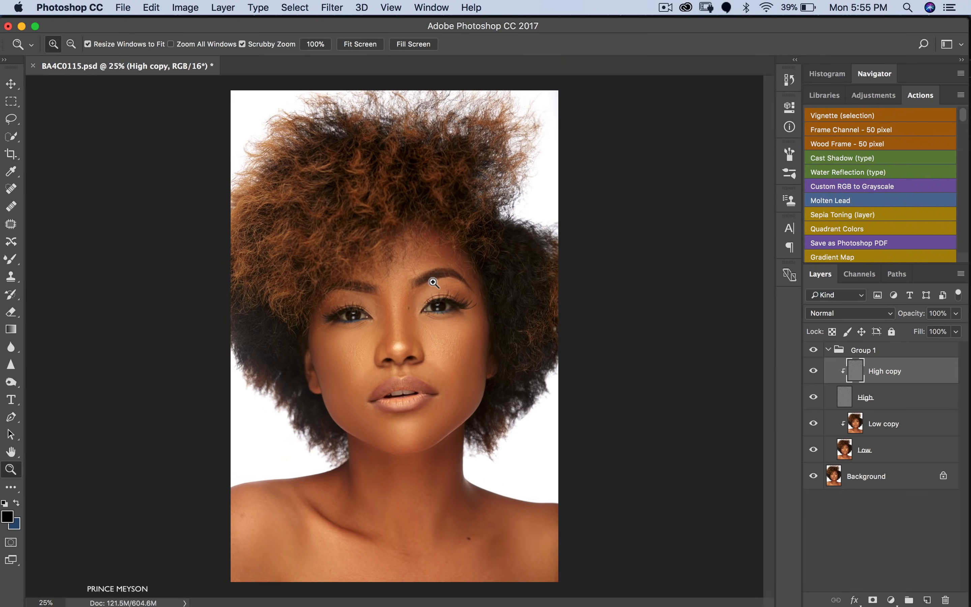
{"action": "left_click", "coordinate": [440, 284]}
{"action": "key", "text": "s"}
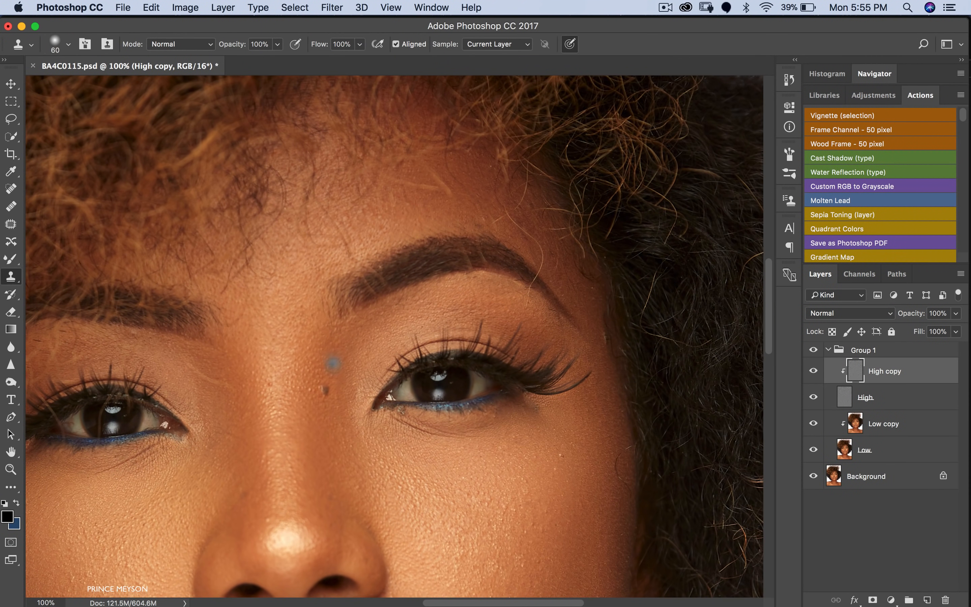
{"action": "key", "text": "z"}
{"action": "left_click", "coordinate": [339, 369], "text": "alt"}
{"action": "left_click", "coordinate": [308, 383]}
{"action": "left_click", "coordinate": [311, 382]}
{"action": "key", "text": "s"}
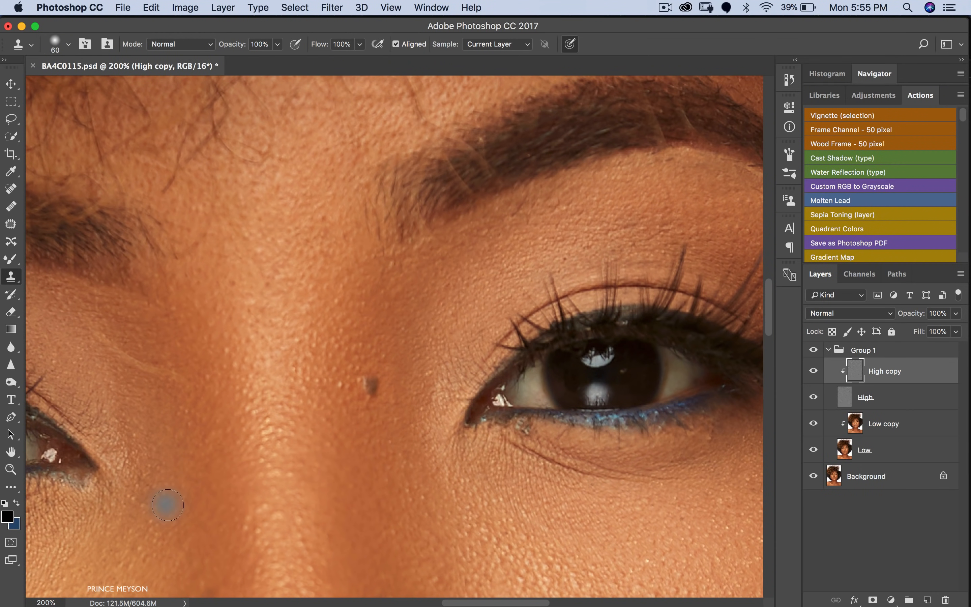
- Compare the portrait at 16.67% zoom with Group 1 hidden and shown
{"action": "key", "text": "z"}
{"action": "left_click", "coordinate": [270, 420], "text": "alt"}
{"action": "left_click", "coordinate": [274, 421], "text": "alt"}
{"action": "left_click", "coordinate": [276, 422], "text": "alt"}
{"action": "left_click", "coordinate": [283, 422], "text": "alt"}
{"action": "left_click", "coordinate": [297, 422], "text": "alt"}
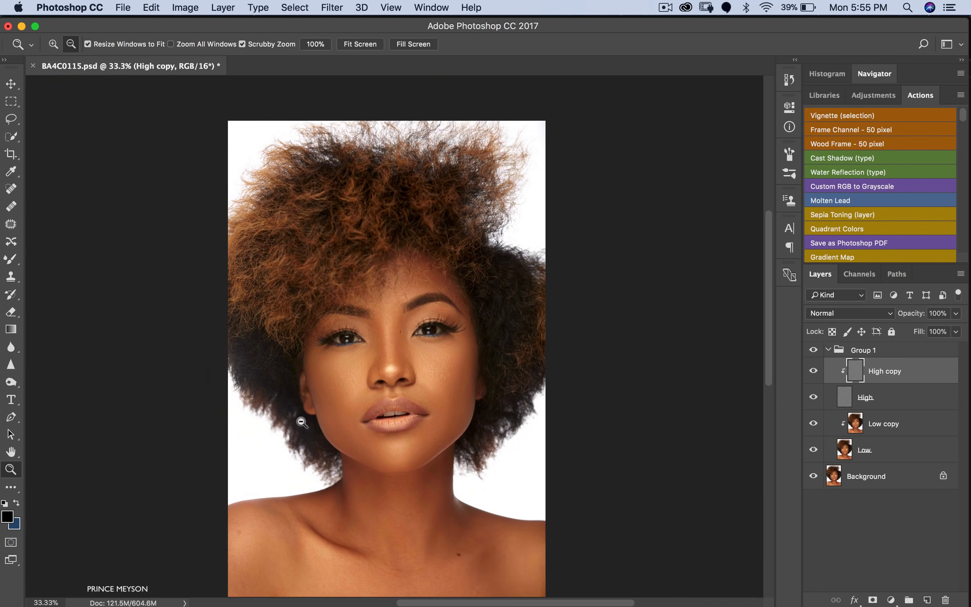
{"action": "left_click", "coordinate": [447, 425], "text": "alt"}
{"action": "key", "text": "s"}
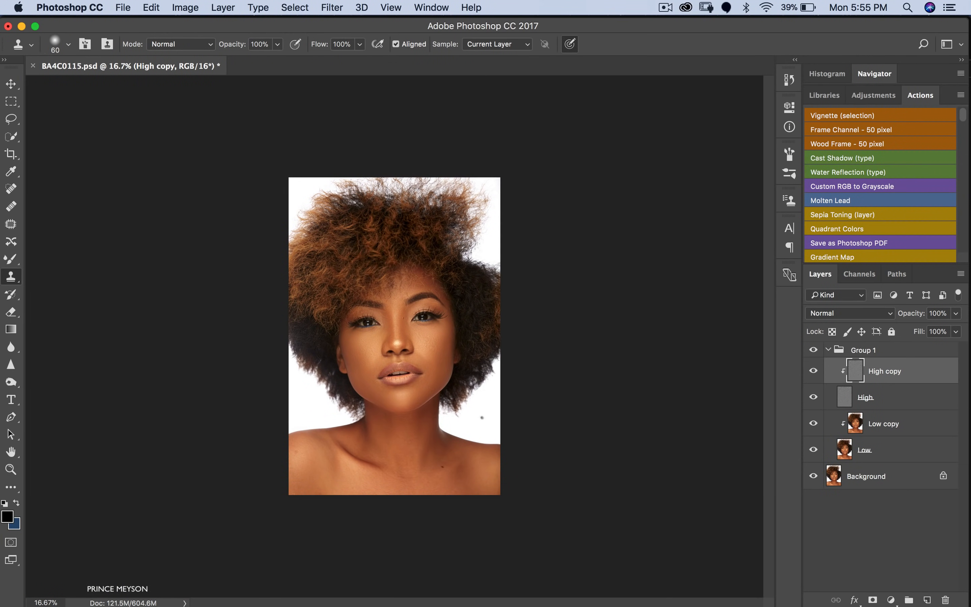
{"action": "left_click", "coordinate": [814, 350]}
{"action": "left_click", "coordinate": [813, 349]}
{"action": "left_click", "coordinate": [815, 350]}
- Examine the lips and lower face up close, then compare the full portrait at 25% zoom with and without Group 1
{"action": "key", "text": "z"}
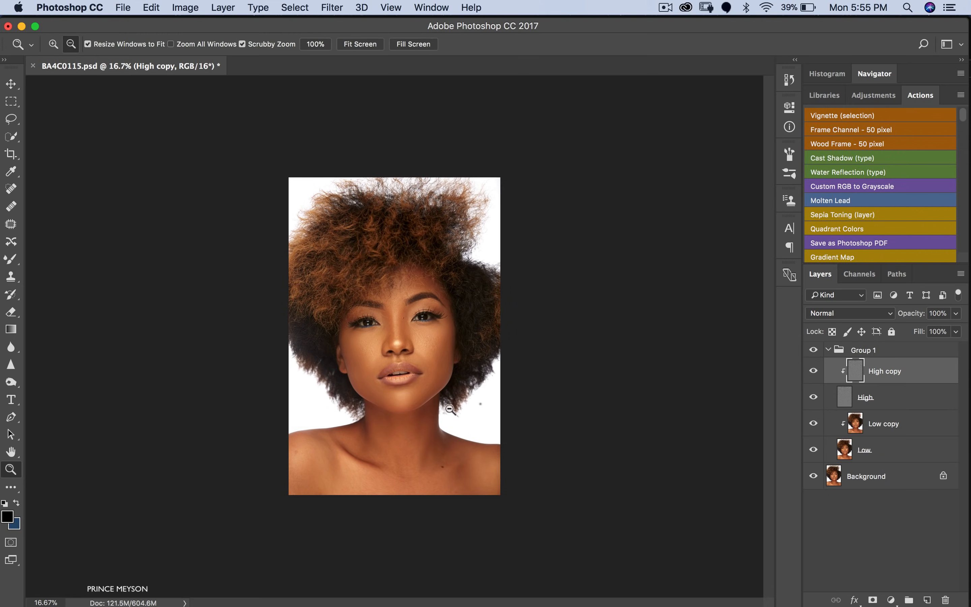
{"action": "left_click", "coordinate": [441, 395]}
{"action": "left_click", "coordinate": [441, 395]}
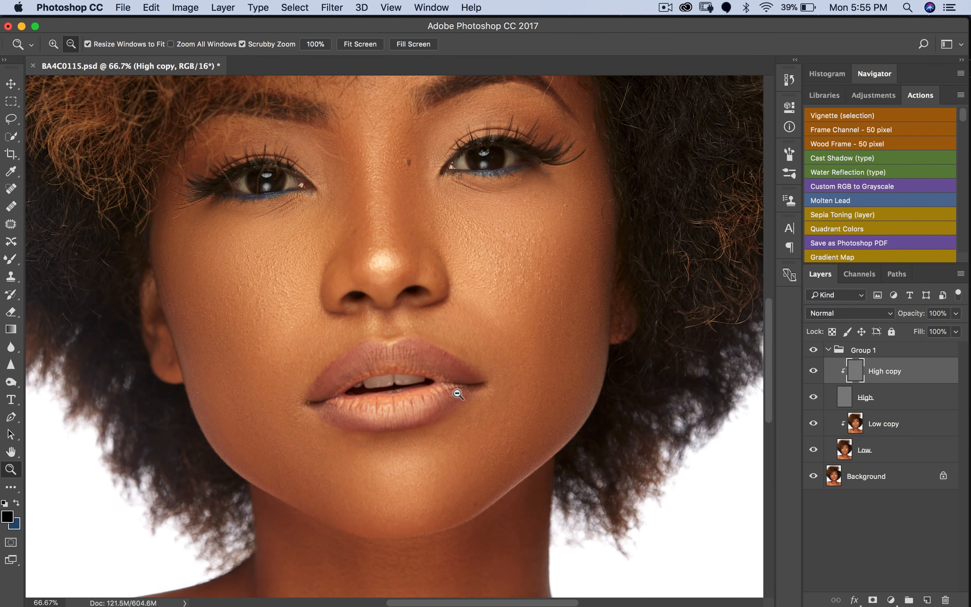
{"action": "left_click", "coordinate": [479, 384], "text": "alt"}
{"action": "left_click", "coordinate": [480, 382], "text": "alt"}
{"action": "left_click", "coordinate": [479, 382], "text": "alt"}
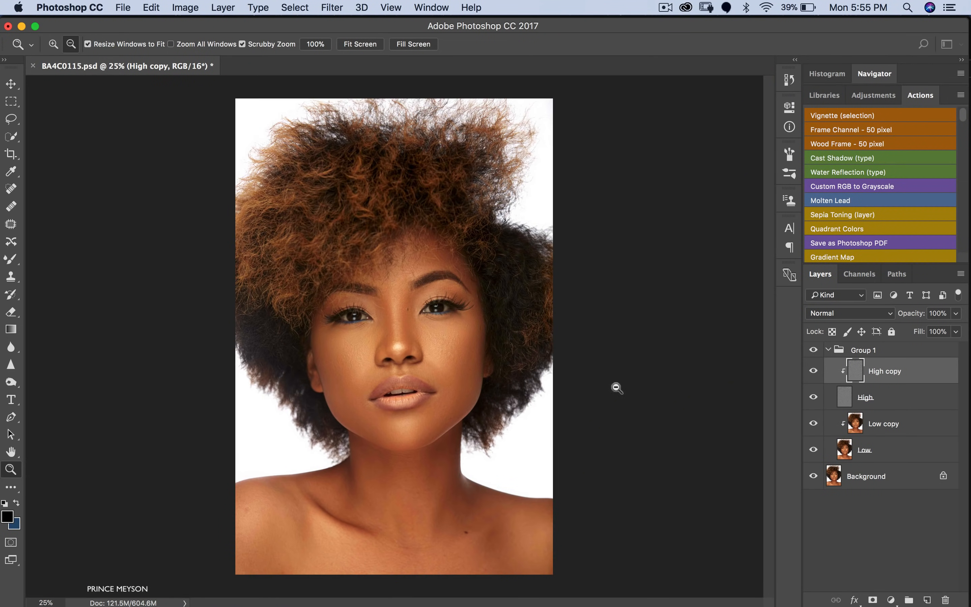
{"action": "left_click", "coordinate": [814, 350]}
{"action": "left_click", "coordinate": [813, 350]}
{"action": "left_click", "coordinate": [817, 350]}
{"action": "left_click", "coordinate": [817, 350]}
{"action": "left_click", "coordinate": [816, 351]}
{"action": "left_click", "coordinate": [815, 350]}
{"action": "left_click", "coordinate": [815, 350]}
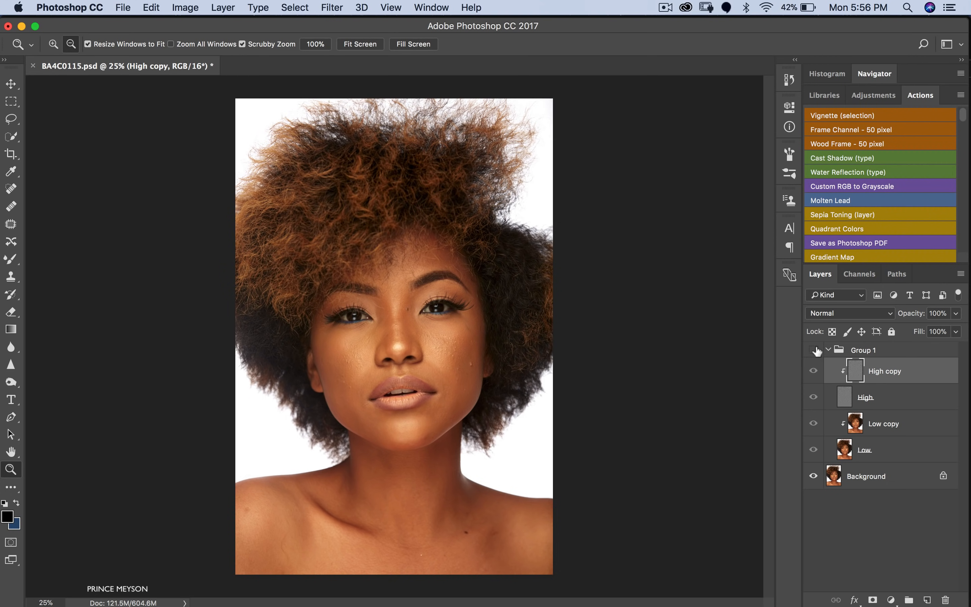
{"action": "left_click", "coordinate": [816, 350]}
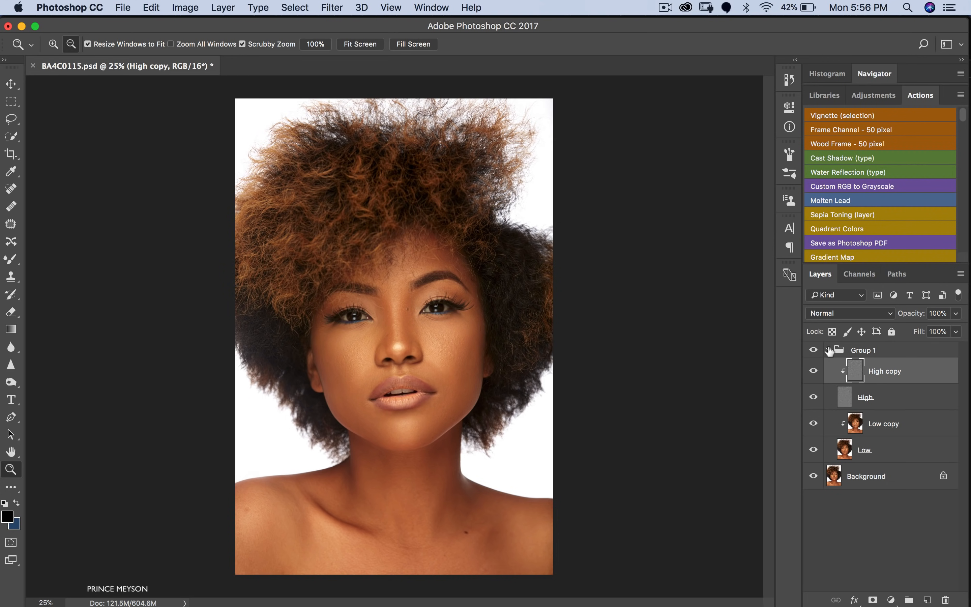
- Collapse Group 1, compare the original Background with the retouched result, and expand the group again
{"action": "left_click", "coordinate": [831, 351]}
{"action": "left_click", "coordinate": [828, 350]}
{"action": "left_click", "coordinate": [815, 350]}
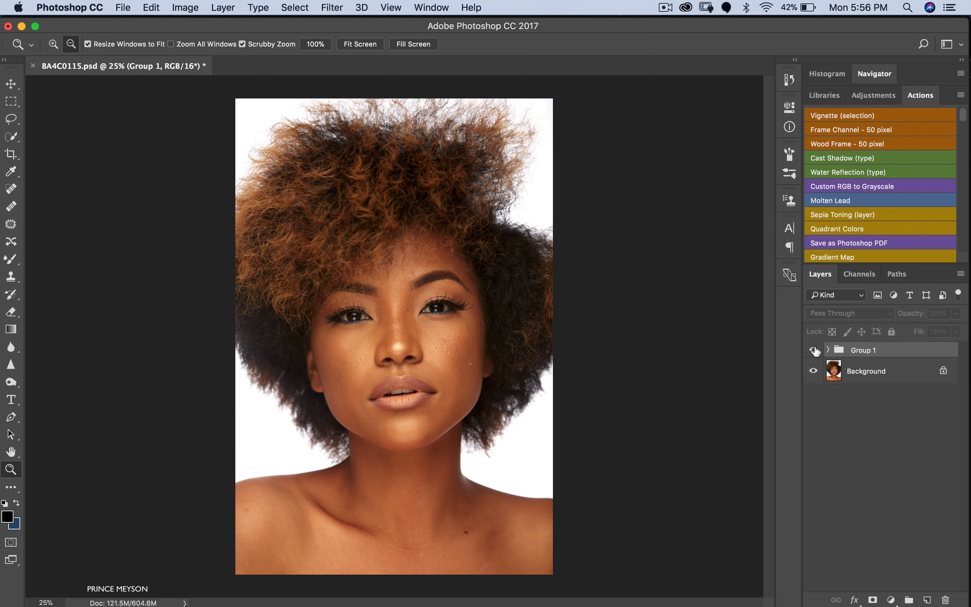
{"action": "left_click", "coordinate": [816, 350]}
{"action": "left_click", "coordinate": [816, 351]}
{"action": "left_click", "coordinate": [817, 350]}
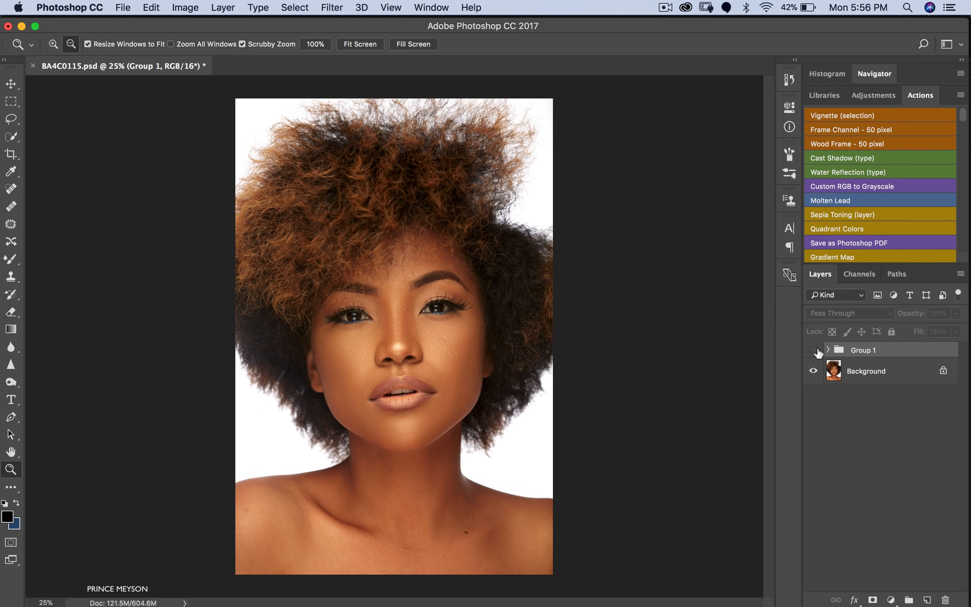
{"action": "left_click", "coordinate": [817, 350]}
{"action": "left_click", "coordinate": [828, 350]}
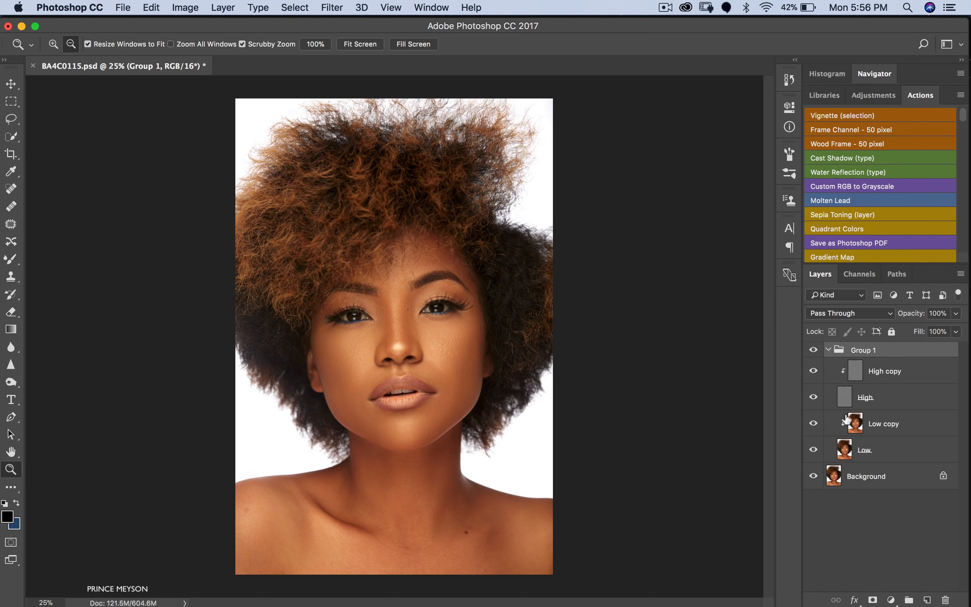
- Collapse Group 1, then add a Curves adjustment layer above it and duplicate that layer
{"action": "left_click", "coordinate": [827, 350]}
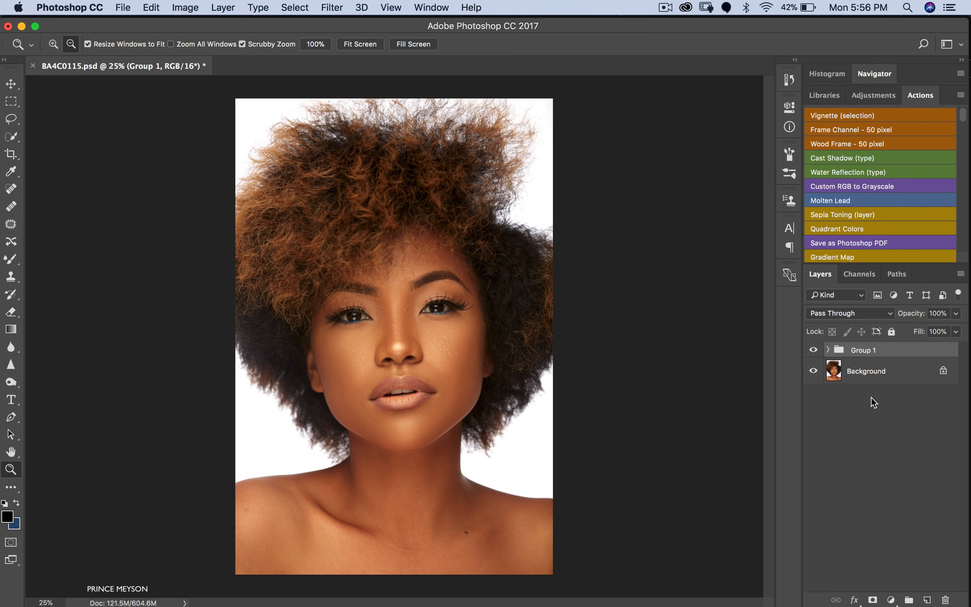
{"action": "left_click", "coordinate": [890, 601]}
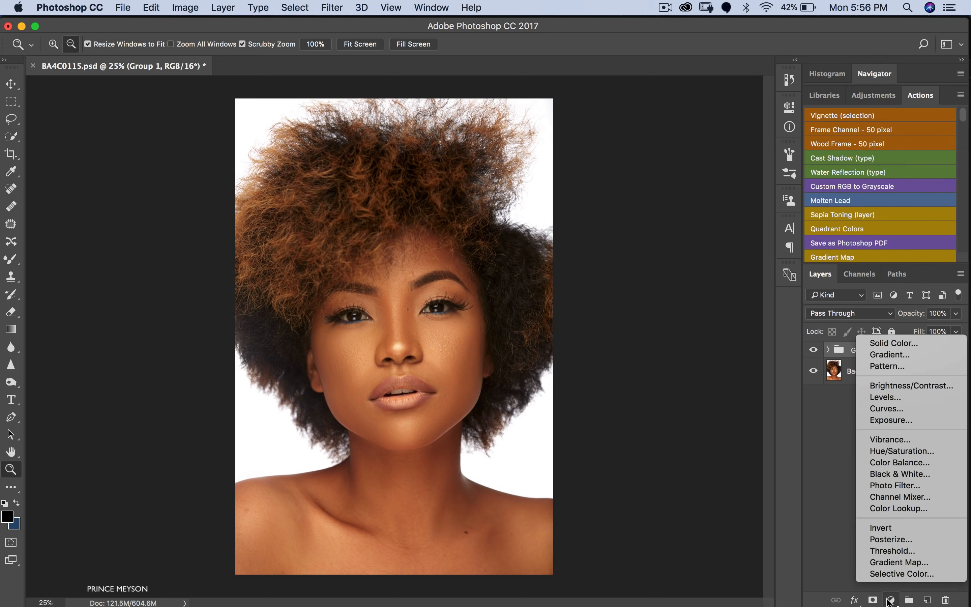
{"action": "left_click", "coordinate": [891, 601]}
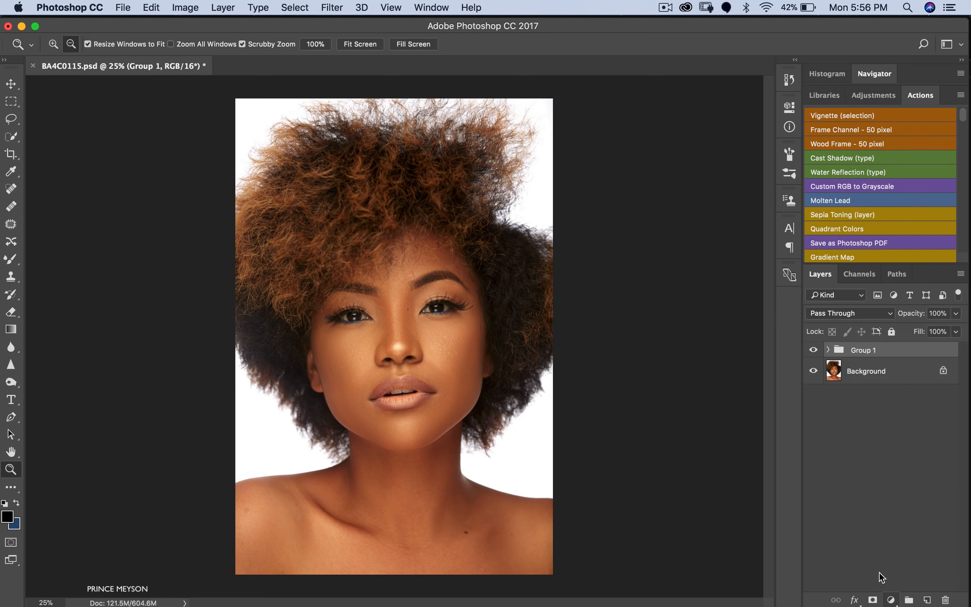
{"action": "left_click", "coordinate": [220, 8]}
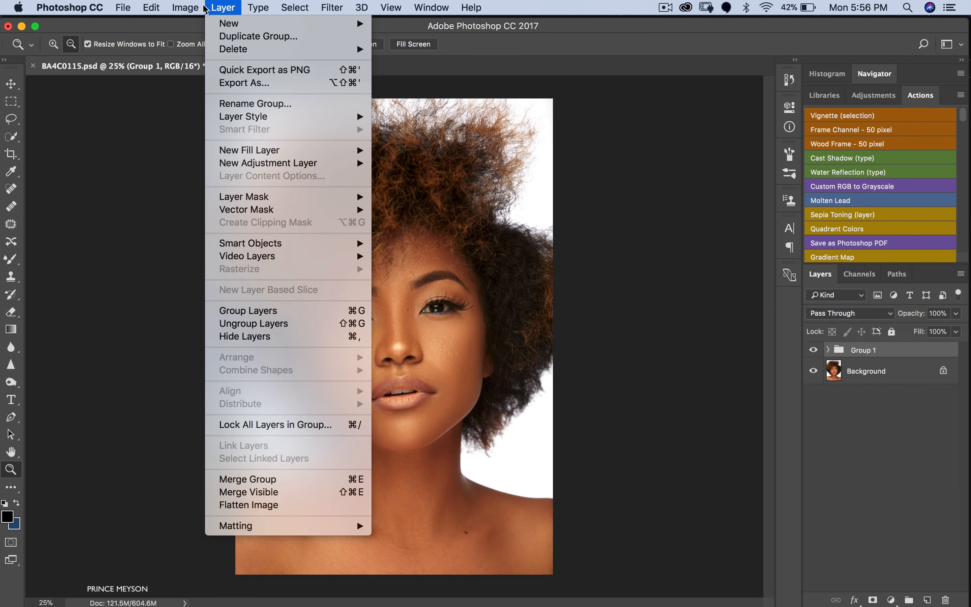
{"action": "mouse_move", "coordinate": [289, 165]}
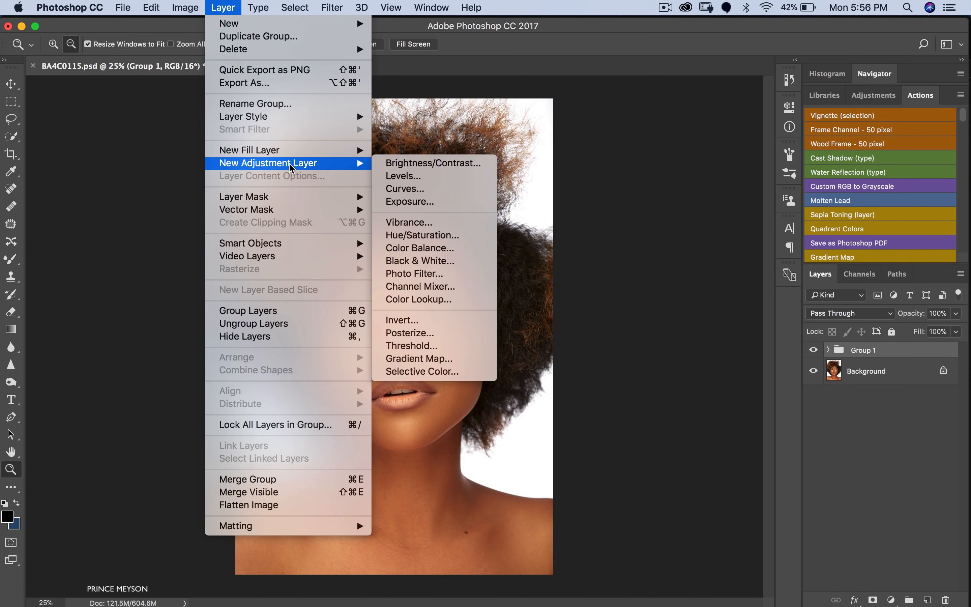
{"action": "left_click", "coordinate": [422, 190]}
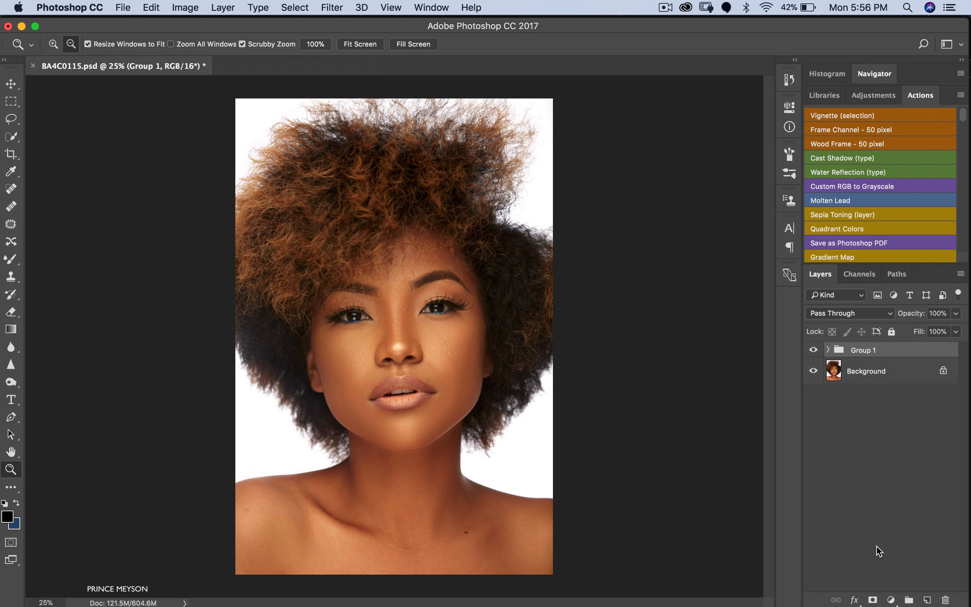
{"action": "left_click", "coordinate": [891, 600]}
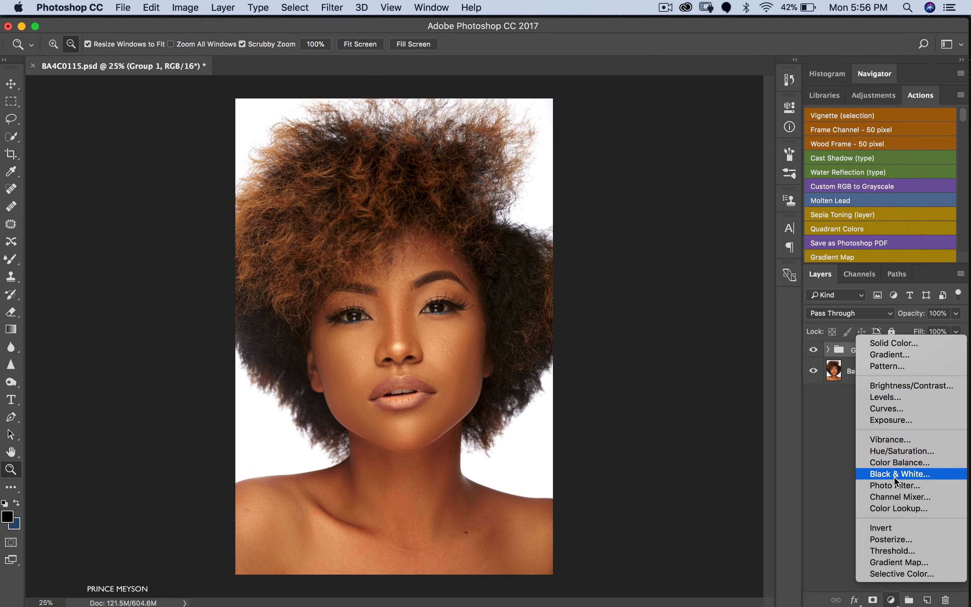
{"action": "left_click", "coordinate": [895, 408]}
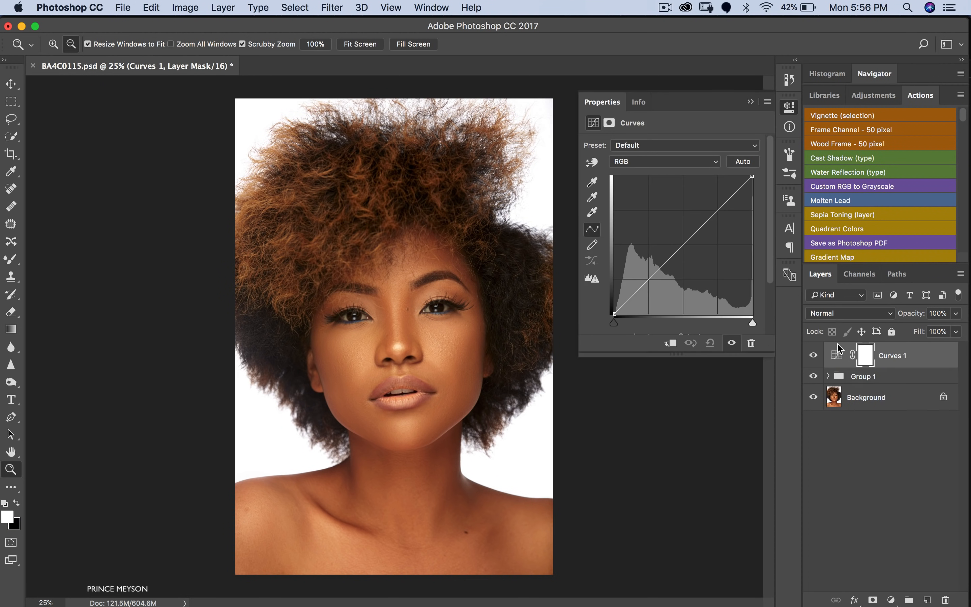
{"action": "key", "text": "super+j"}
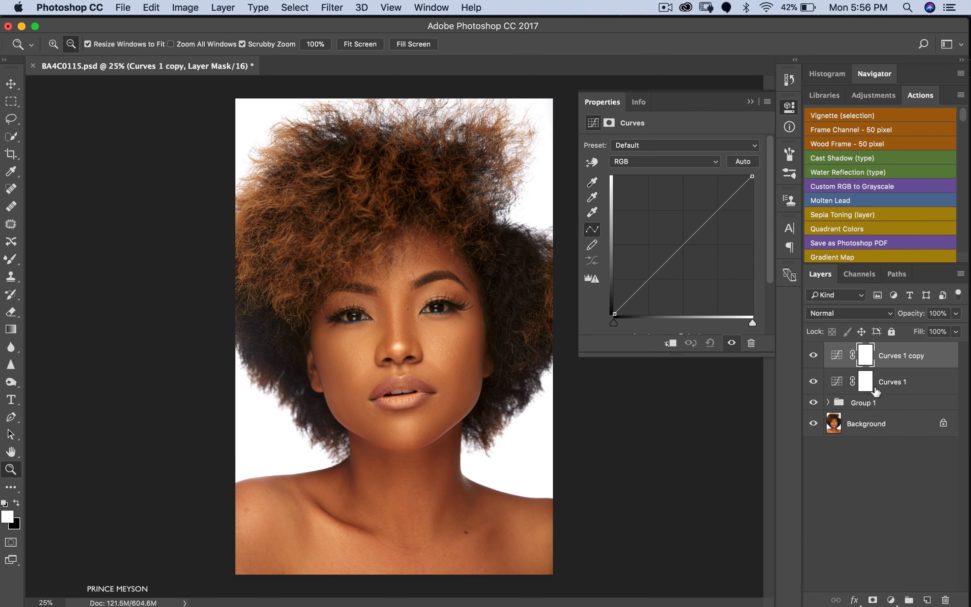
- Rename the lower Curves layer as Dodge and the upper Curves copy as Burn
{"action": "double_click", "coordinate": [889, 381]}
{"action": "type", "text": "D"}
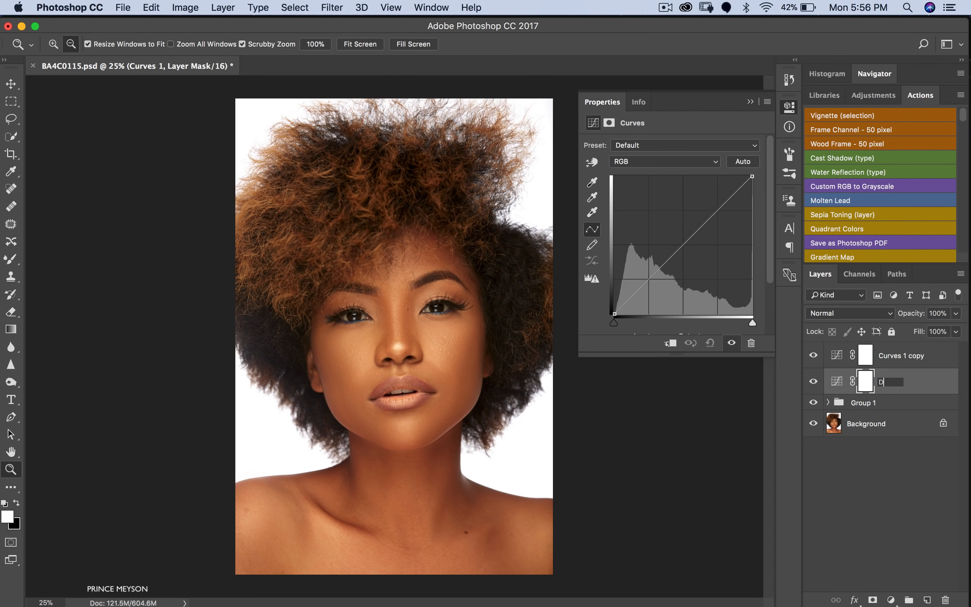
{"action": "type", "text": "Odge"}
{"action": "key", "text": "BackSpace"}
{"action": "key", "text": "Return"}
{"action": "double_click", "coordinate": [893, 357]}
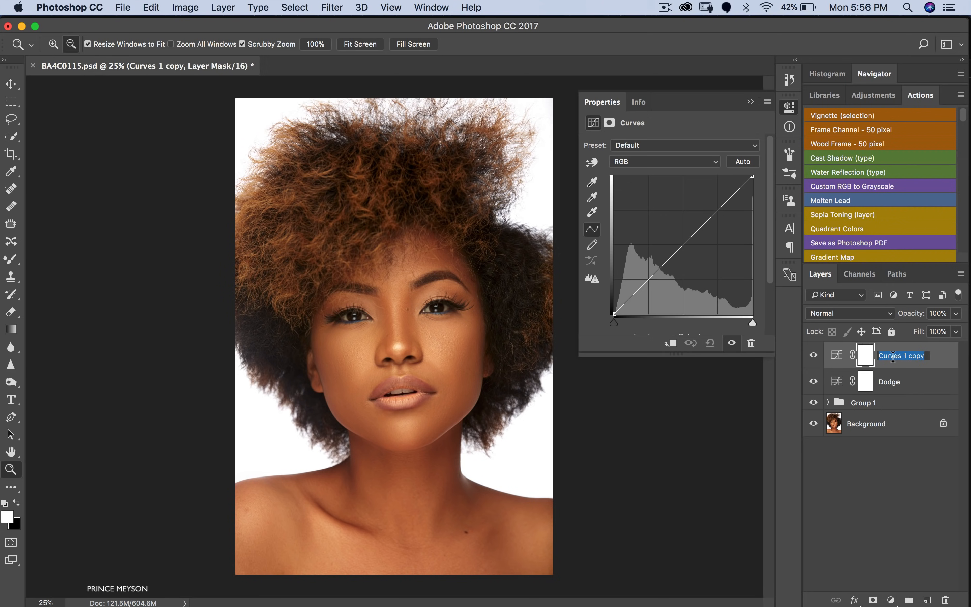
{"action": "type", "text": "Burn"}
{"action": "key", "text": "Return"}
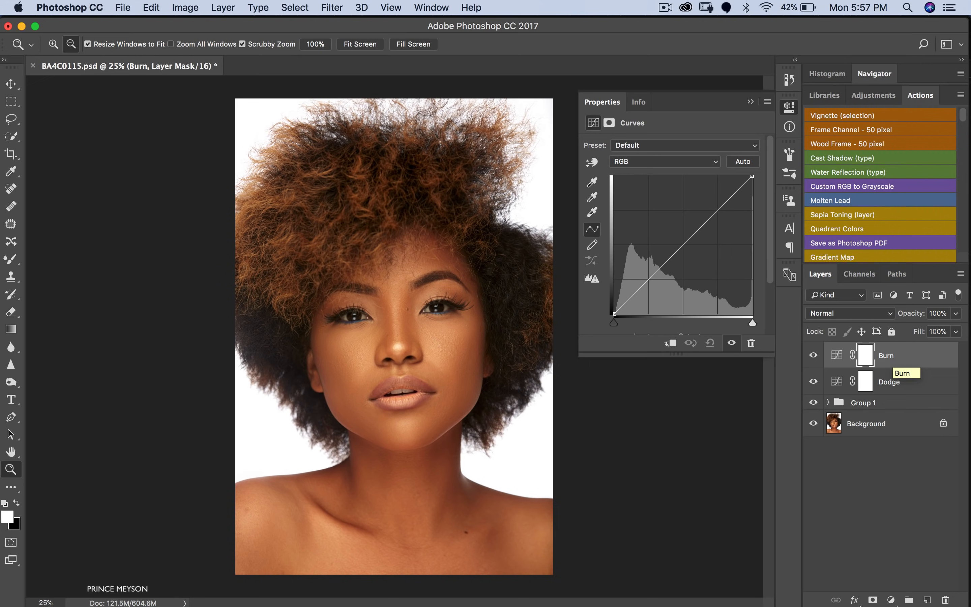
- Set the Dodge layer's blend mode to Screen and invert its mask to black
{"action": "left_click", "coordinate": [895, 385]}
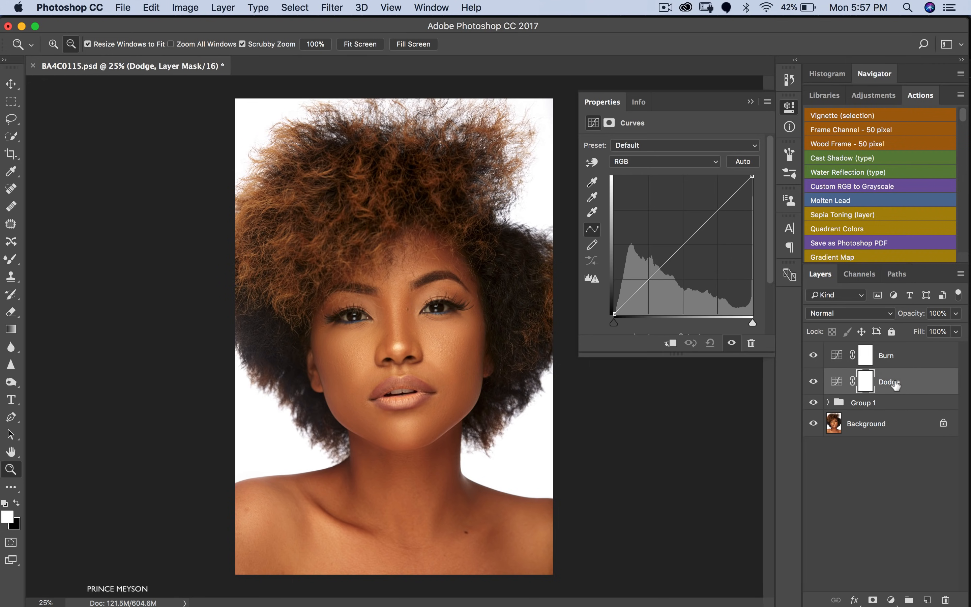
{"action": "left_click", "coordinate": [849, 313]}
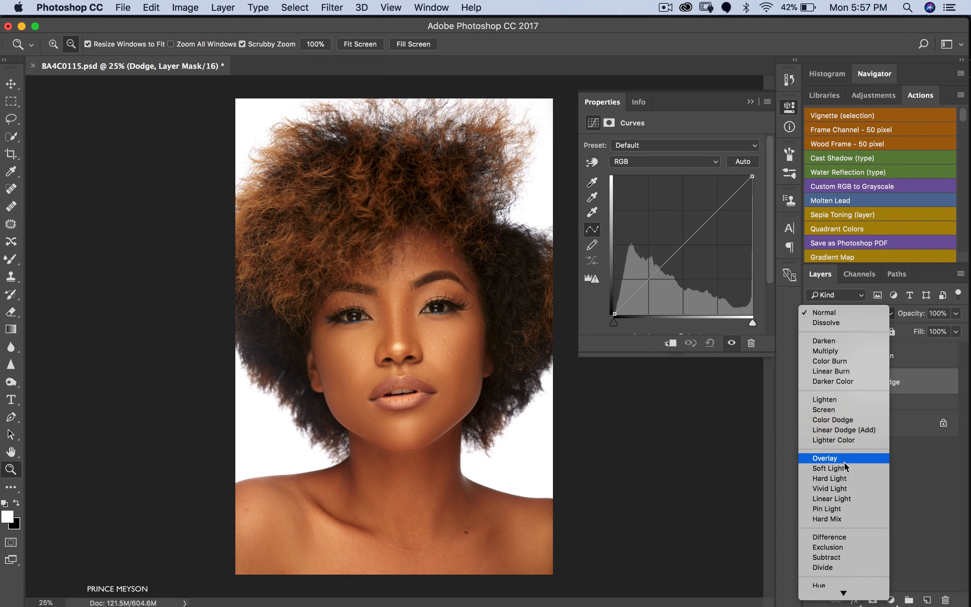
{"action": "left_click", "coordinate": [839, 409]}
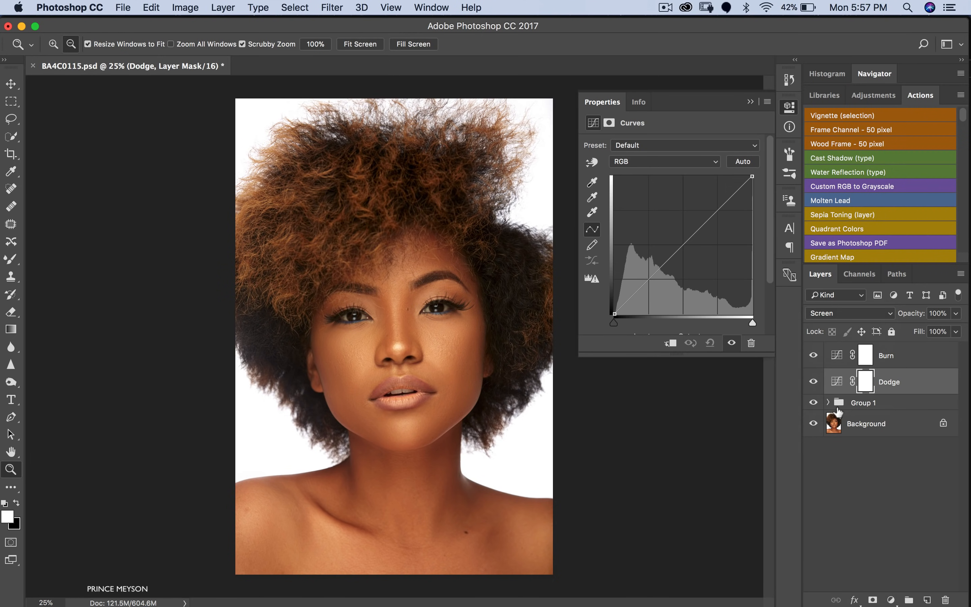
{"action": "left_click", "coordinate": [750, 103]}
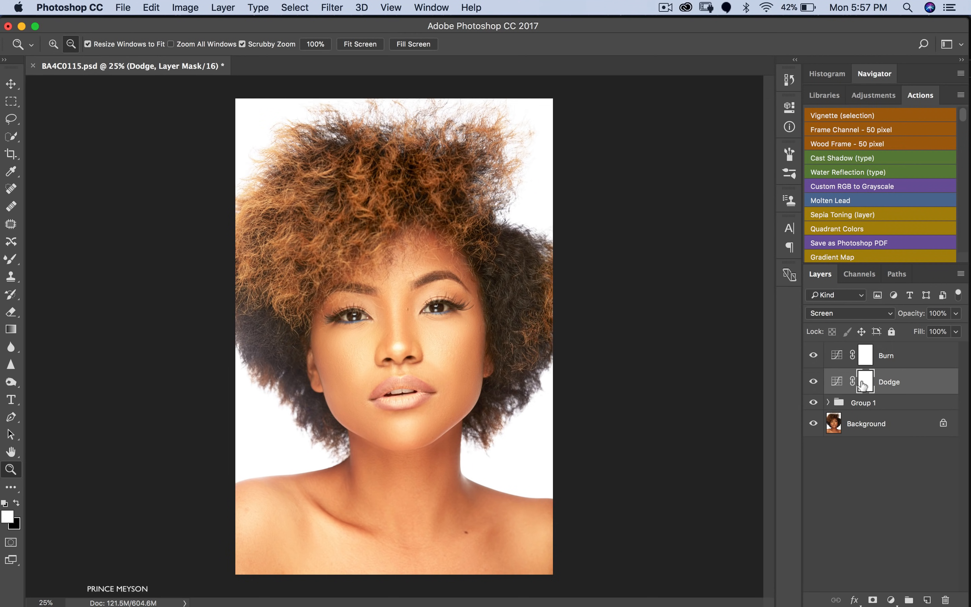
{"action": "left_click_drag", "start_coordinate": [864, 389], "coordinate": [865, 389]}
{"action": "key", "text": "super+i"}
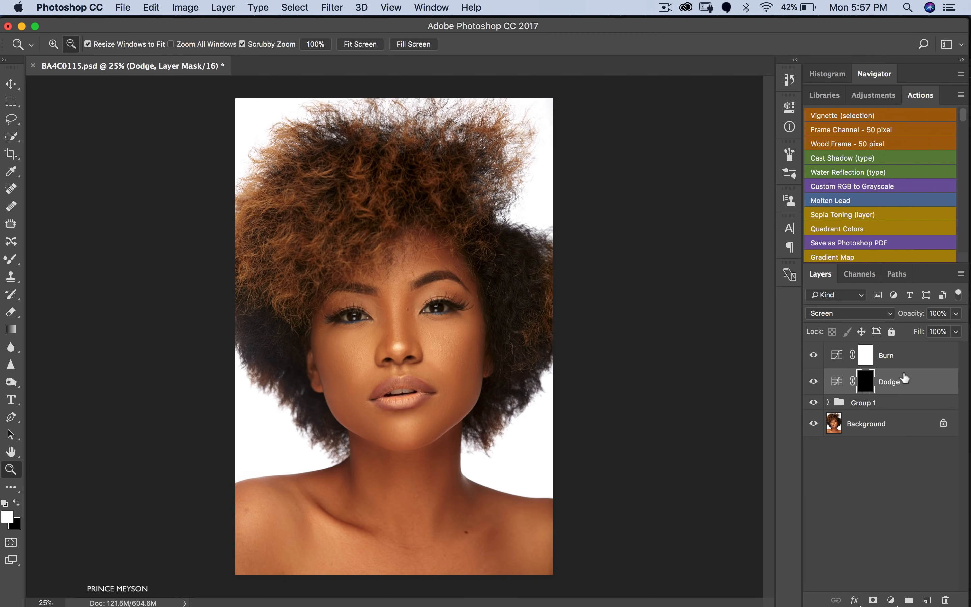
- Set the Burn layer's blend mode to Multiply and invert its mask to black
{"action": "left_click", "coordinate": [880, 363]}
{"action": "left_click", "coordinate": [852, 312]}
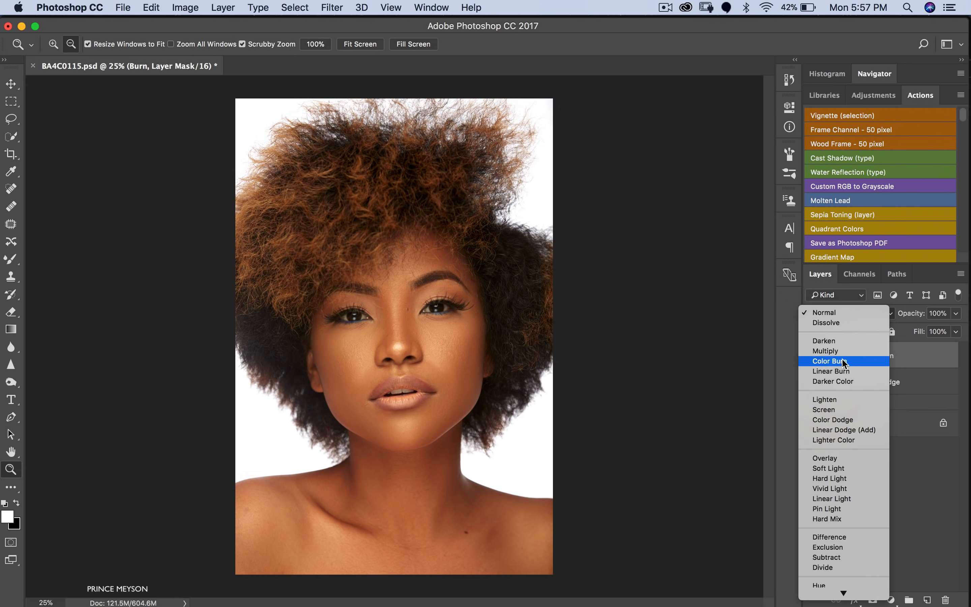
{"action": "left_click", "coordinate": [852, 351]}
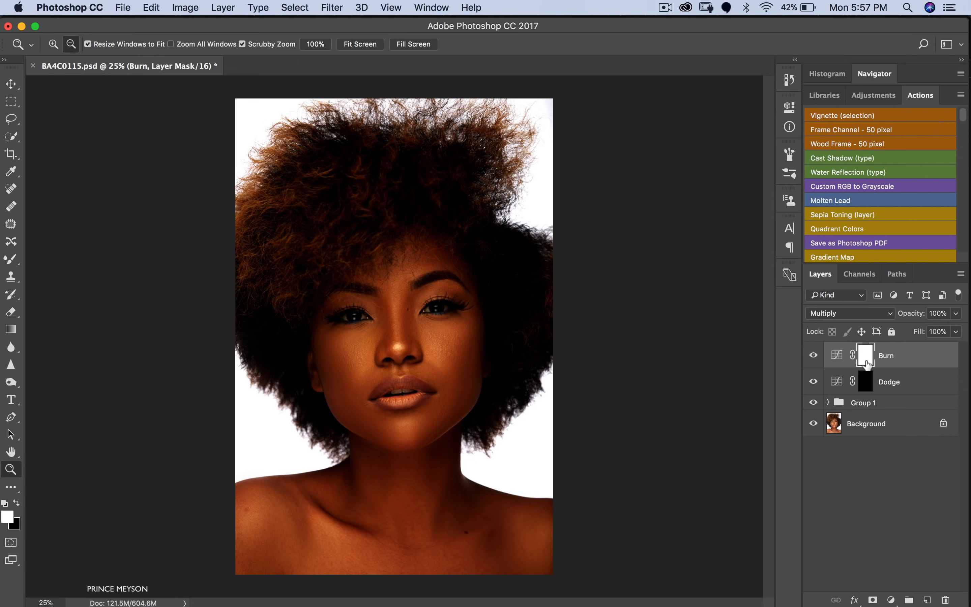
{"action": "key", "text": "super+i"}
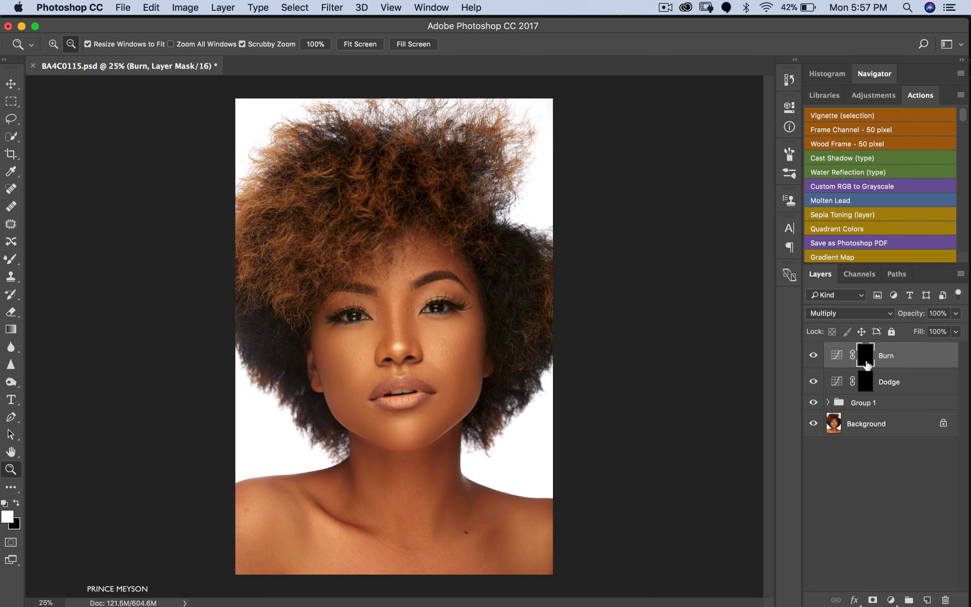
- Group the Burn and Dodge layers and name the group Dodge and Burn
{"action": "left_click", "coordinate": [909, 383], "text": "shift"}
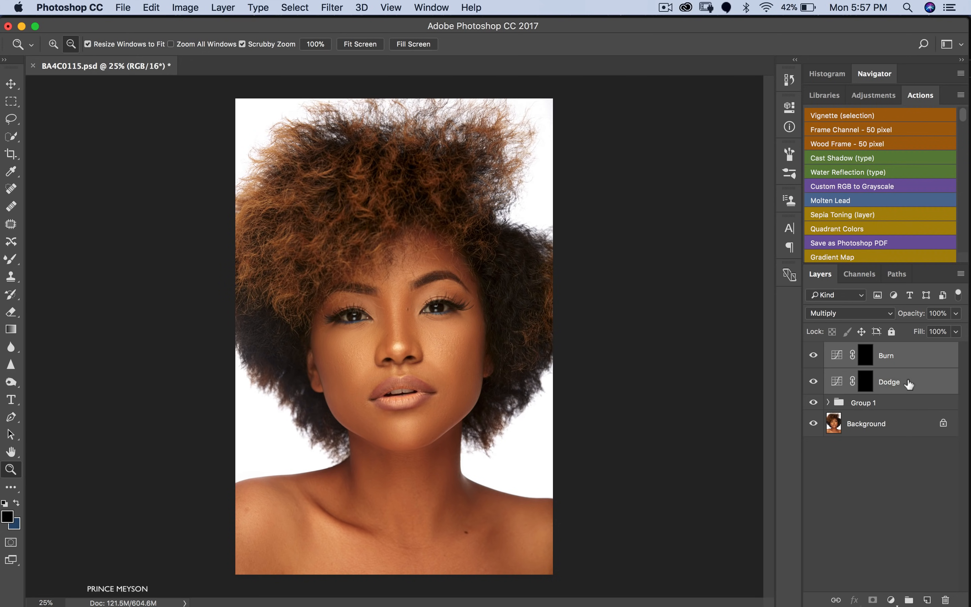
{"action": "key", "text": "super+g"}
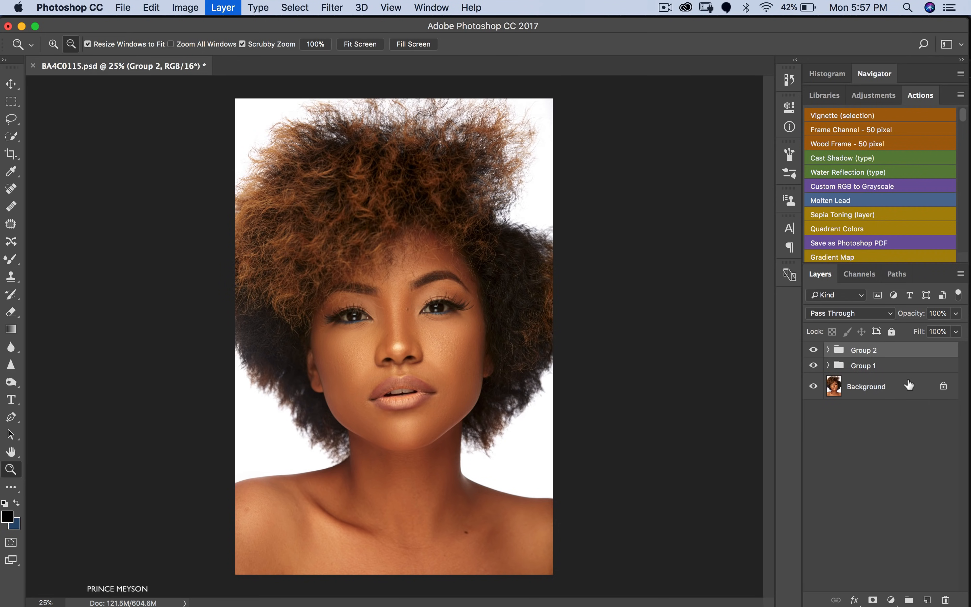
{"action": "double_click", "coordinate": [866, 350]}
{"action": "type", "text": "Dodge and zburn"}
{"action": "key", "text": "Return"}
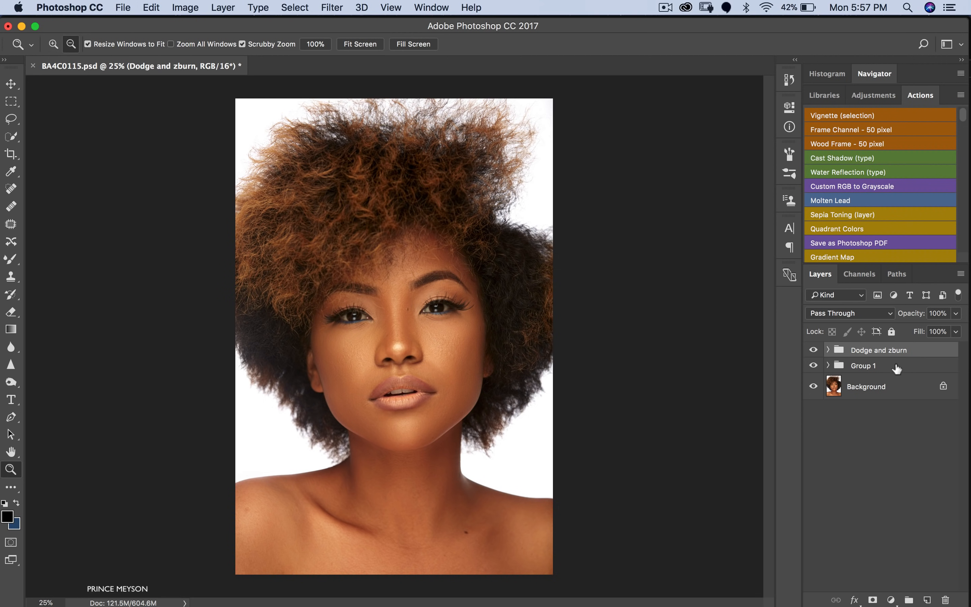
{"action": "double_click", "coordinate": [873, 350]}
{"action": "left_click", "coordinate": [894, 350]}
{"action": "key", "text": "BackSpace"}
{"action": "key", "text": "BackSpace"}
{"action": "type", "text": "B"}
{"action": "key", "text": "Return"}
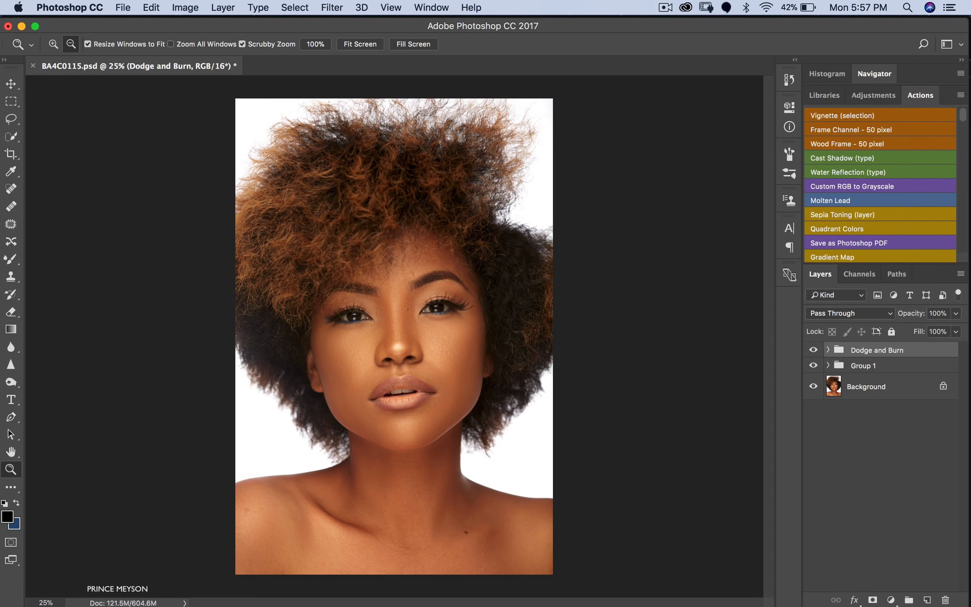
- Expand the Dodge and Burn group, target the Dodge layer's mask and switch to the regular Brush tool
{"action": "left_click", "coordinate": [828, 350]}
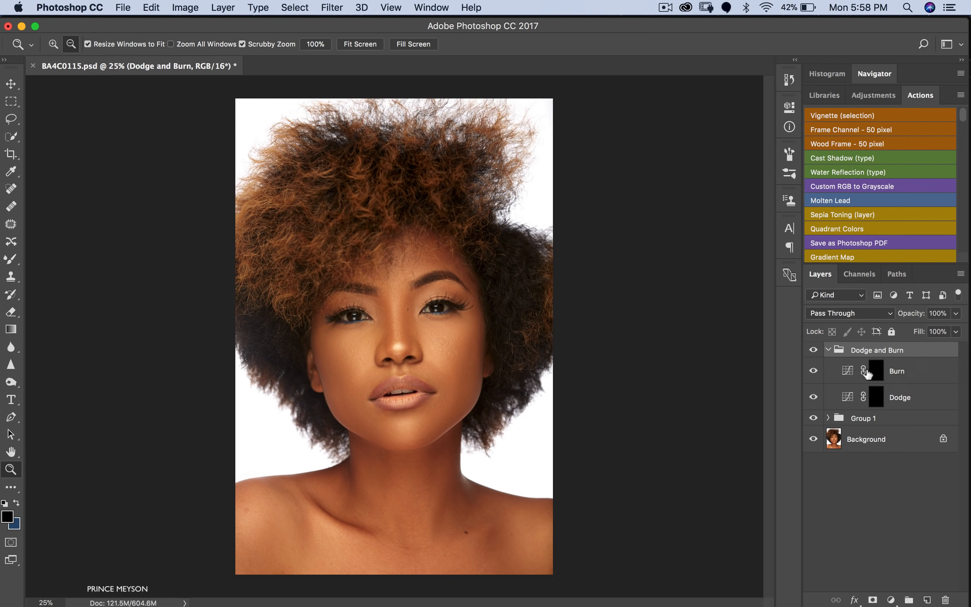
{"action": "left_click", "coordinate": [828, 417]}
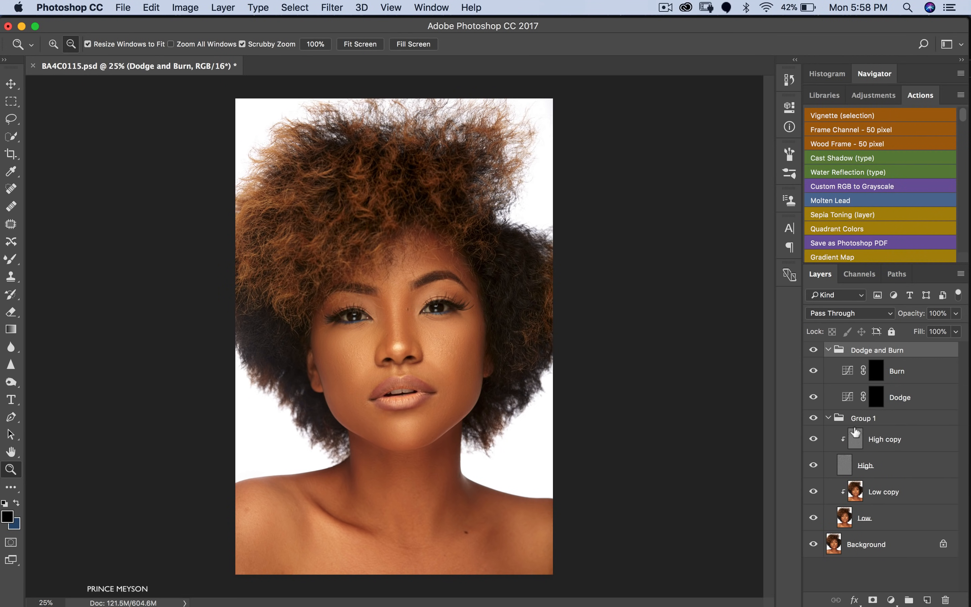
{"action": "left_click", "coordinate": [828, 417]}
{"action": "left_click", "coordinate": [877, 396]}
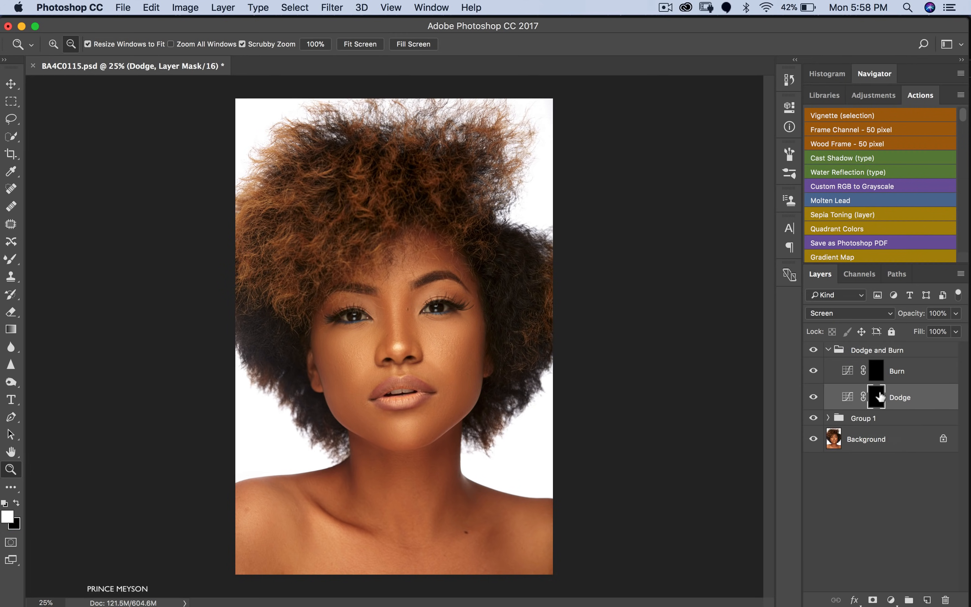
{"action": "left_click", "coordinate": [11, 260]}
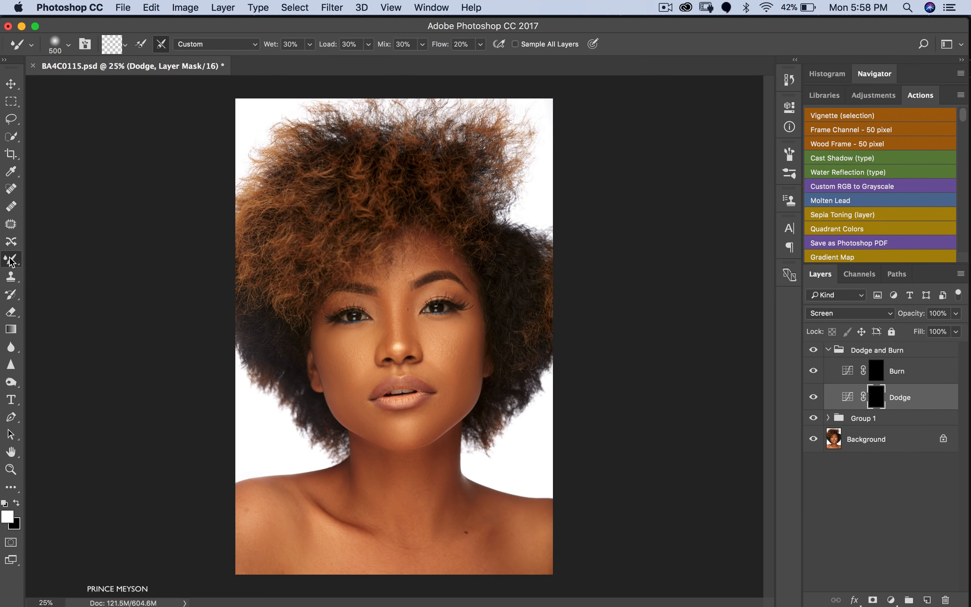
{"action": "left_click", "coordinate": [12, 260]}
{"action": "left_click", "coordinate": [52, 257]}
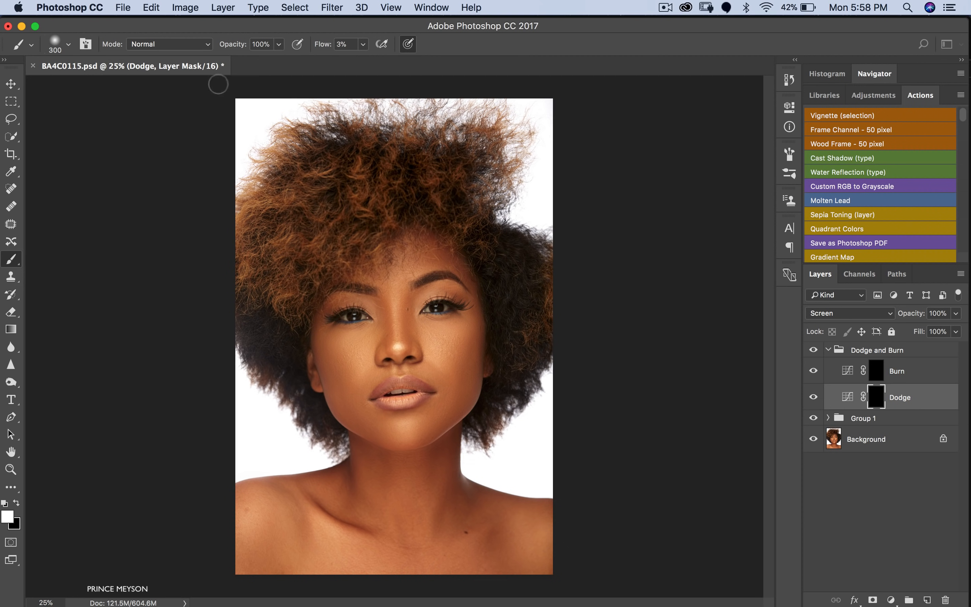
- Set the brush flow to 3% and check the brush tip's size and hardness
{"action": "left_click", "coordinate": [361, 45]}
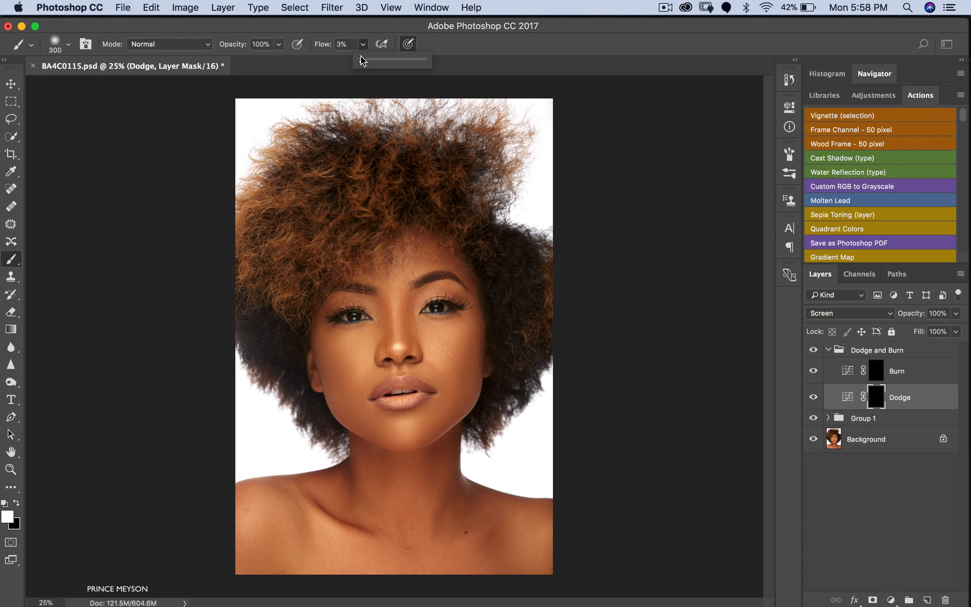
{"action": "left_click", "coordinate": [350, 44]}
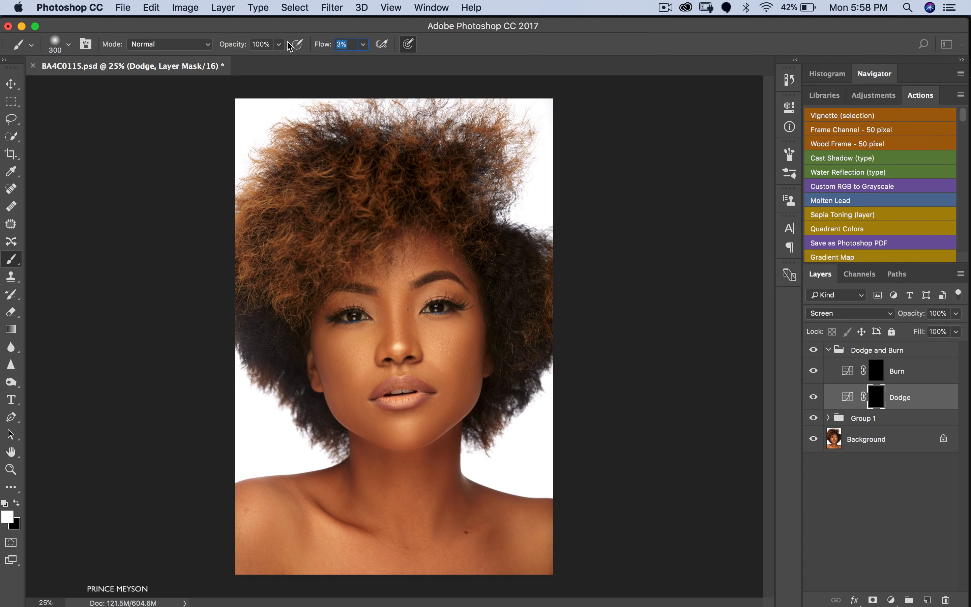
{"action": "type", "text": "3"}
{"action": "left_click", "coordinate": [68, 44]}
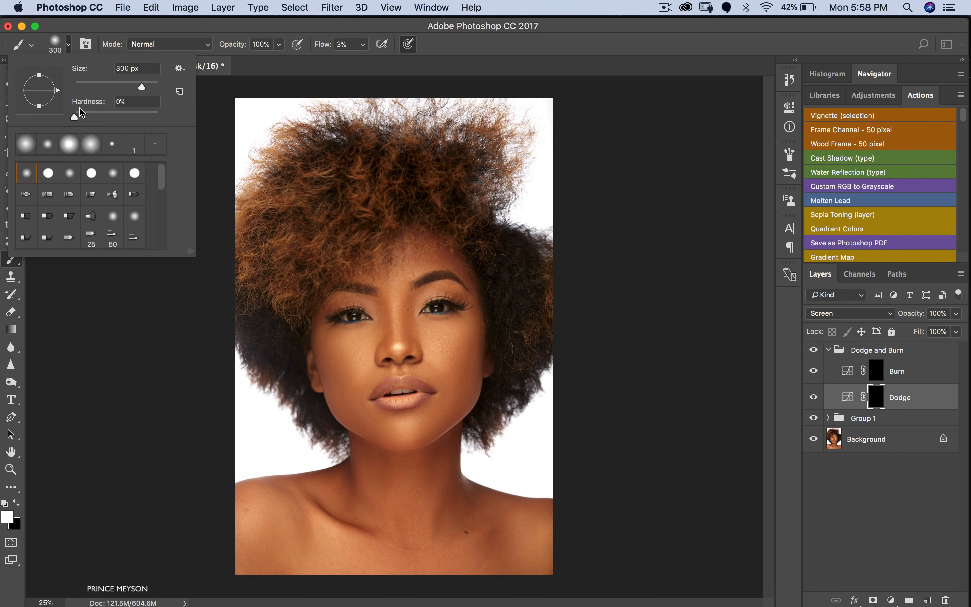
{"action": "left_click", "coordinate": [362, 76]}
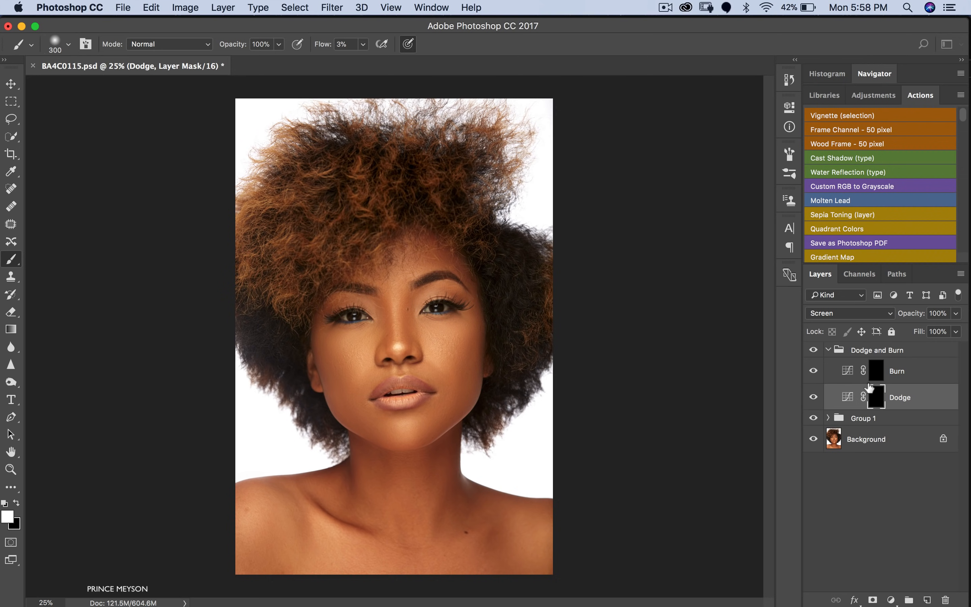
- Add a Black & White adjustment layer above the Burn layer with Reds -78, Yellows 24 and slightly reduced Greens
{"action": "left_click", "coordinate": [900, 376]}
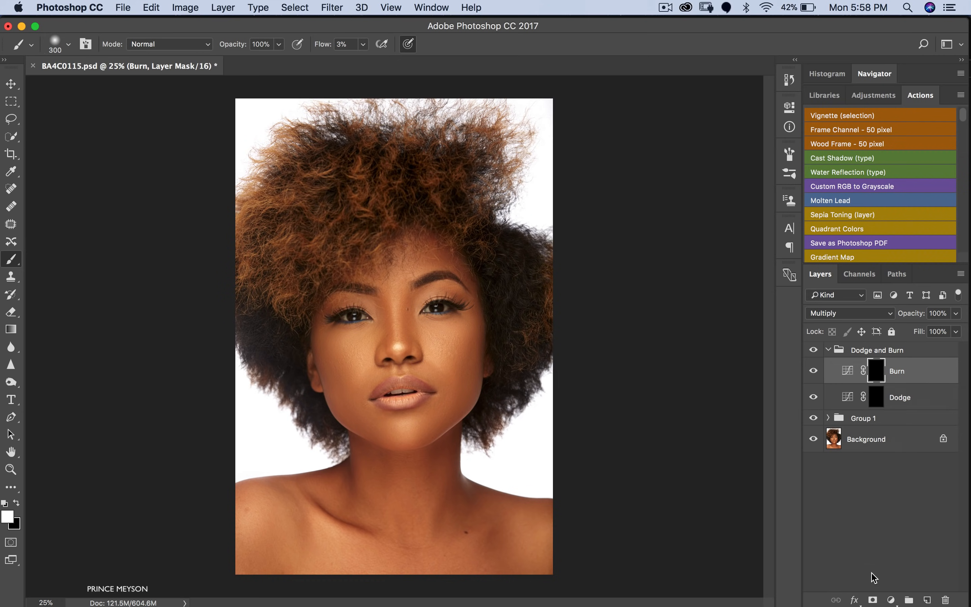
{"action": "left_click", "coordinate": [894, 600]}
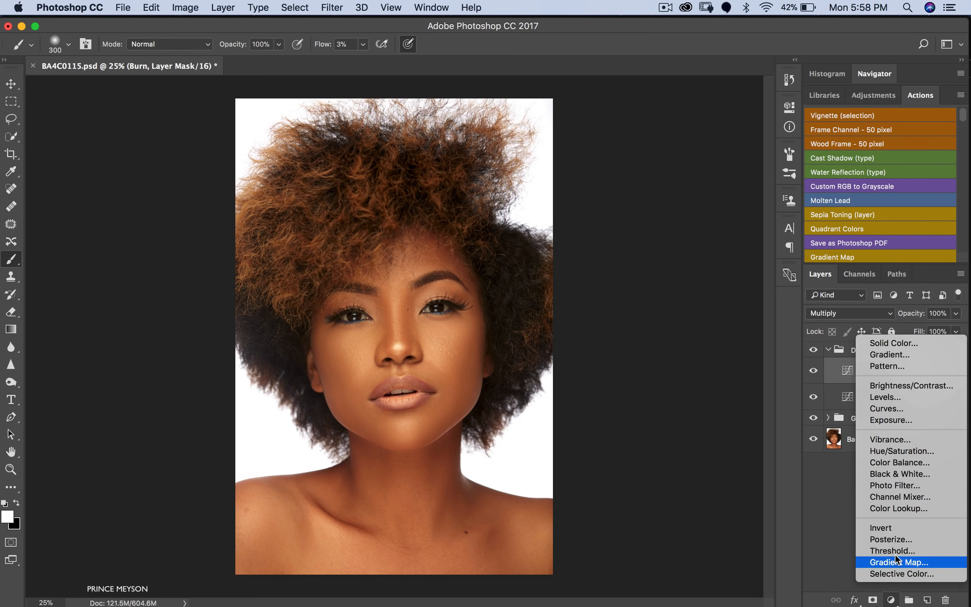
{"action": "left_click", "coordinate": [900, 476]}
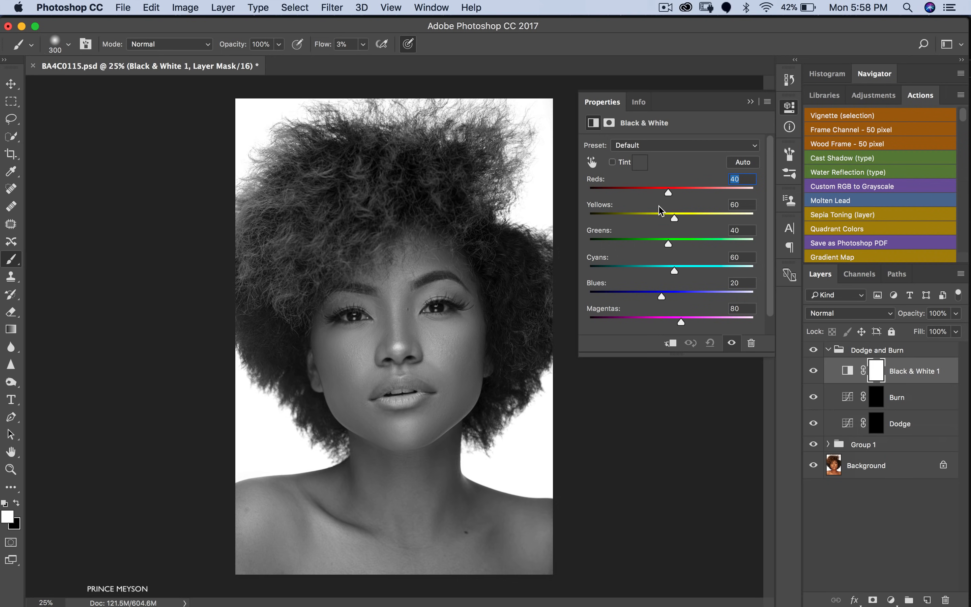
{"action": "left_click_drag", "start_coordinate": [671, 197], "coordinate": [632, 194]}
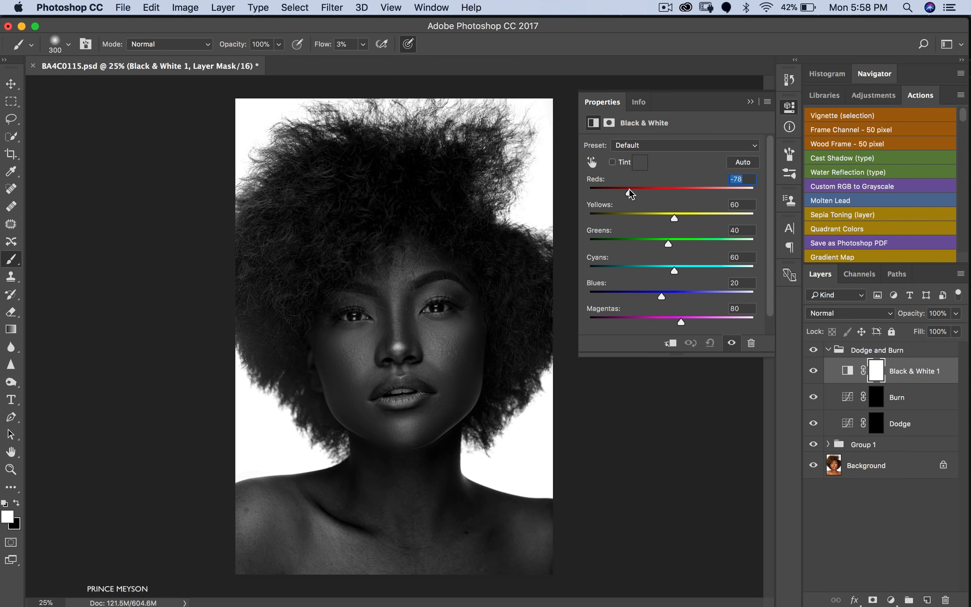
{"action": "mouse_move", "coordinate": [674, 220]}
{"action": "left_mouse_down"}
{"action": "mouse_move", "coordinate": [696, 220]}
{"action": "mouse_move", "coordinate": [666, 225]}
{"action": "left_mouse_up"}
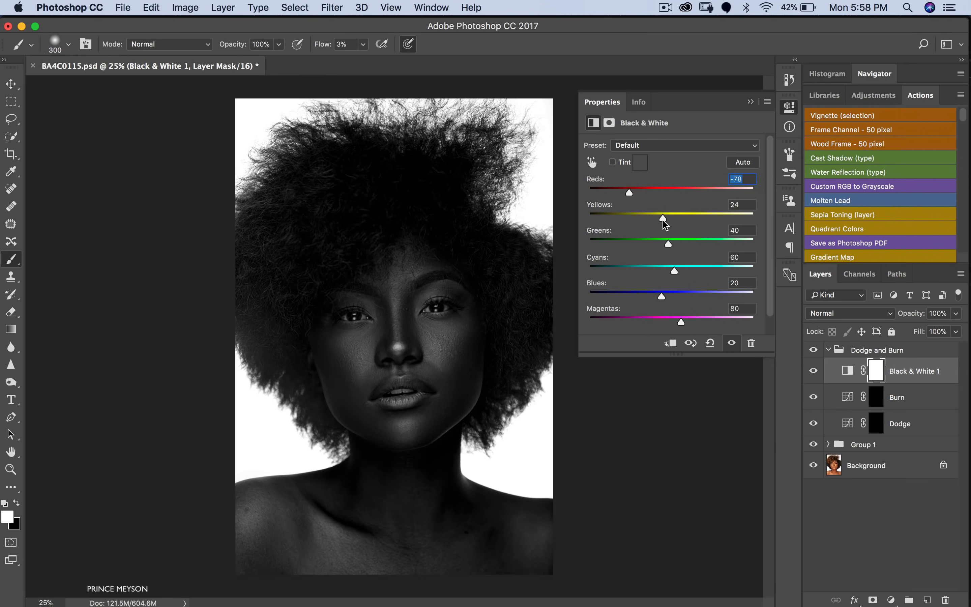
{"action": "left_click_drag", "start_coordinate": [670, 244], "coordinate": [667, 240]}
{"action": "left_click", "coordinate": [750, 103]}
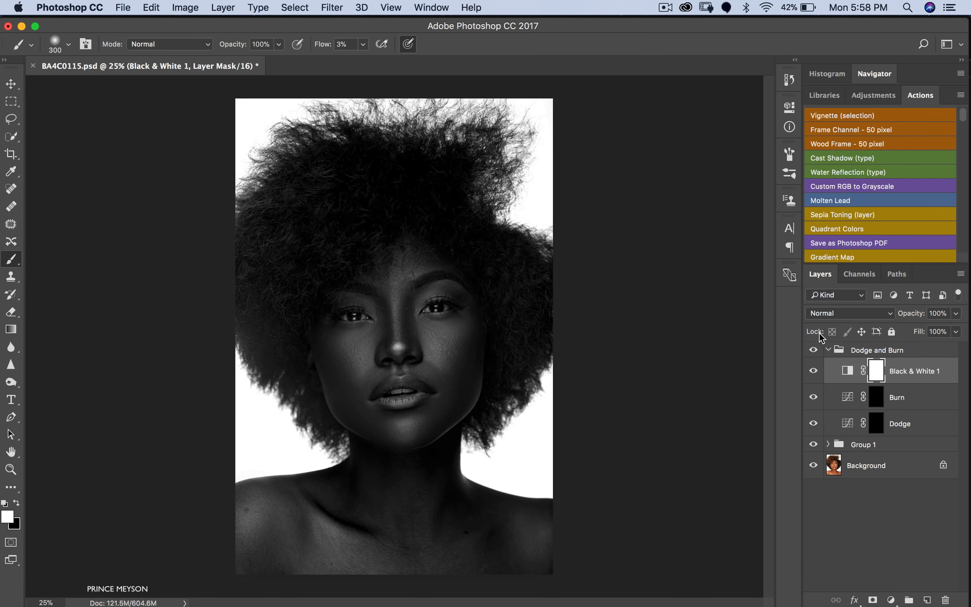
- Compare the portrait with Group 1 off and on, and rename that group FS
{"action": "left_click", "coordinate": [814, 444]}
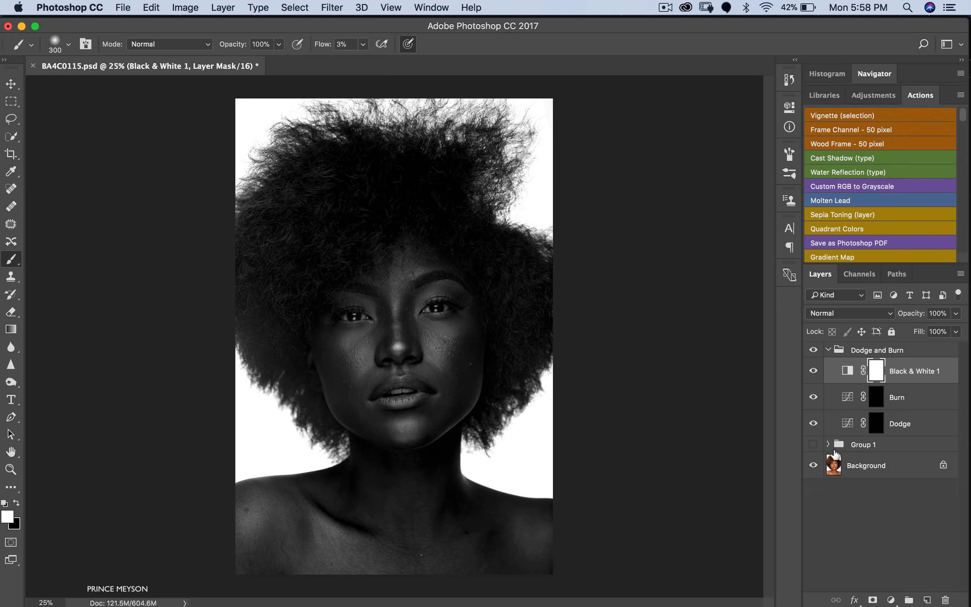
{"action": "left_click", "coordinate": [814, 445]}
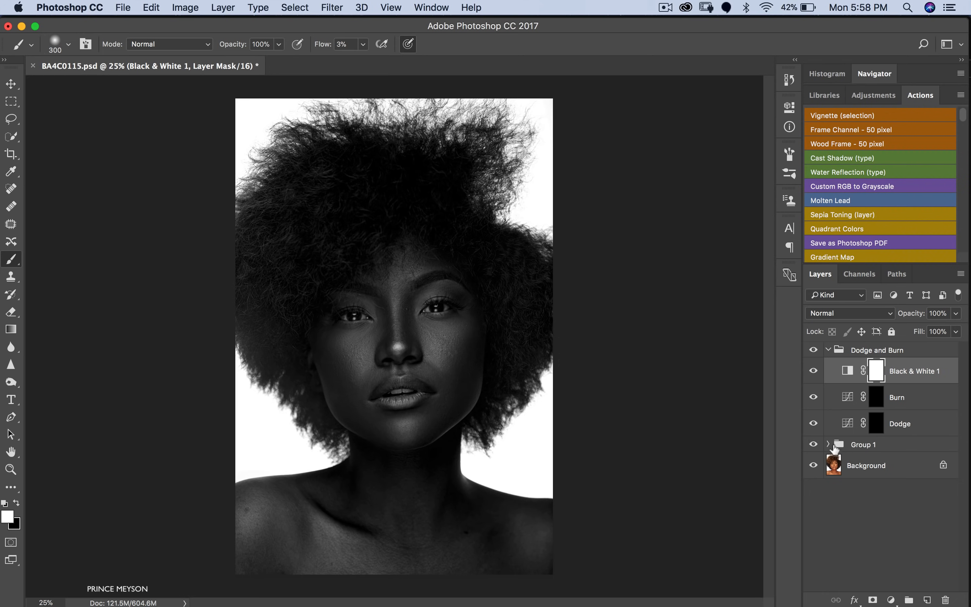
{"action": "left_click", "coordinate": [813, 445]}
{"action": "left_click", "coordinate": [813, 445]}
{"action": "double_click", "coordinate": [863, 444]}
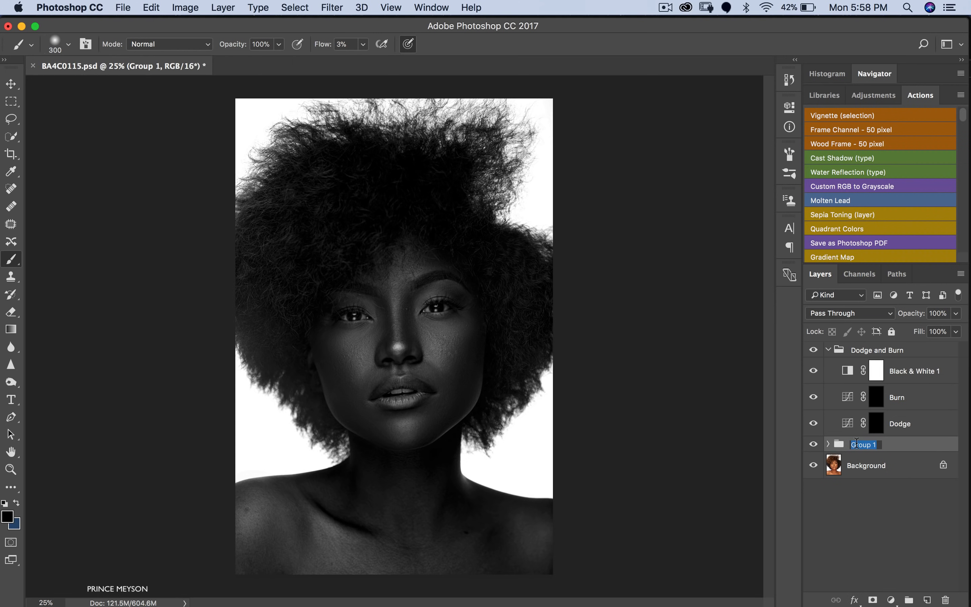
{"action": "type", "text": "FS"}
{"action": "key", "text": "Return"}
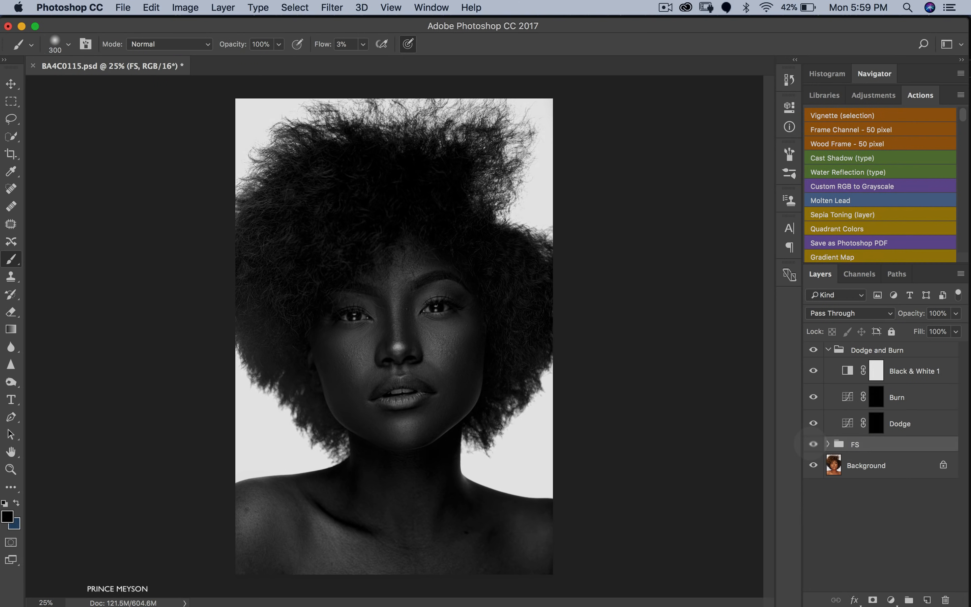
- Hide the FS group and paint white on the Dodge layer's mask to brighten the cheeks and forehead
{"action": "left_click", "coordinate": [813, 444]}
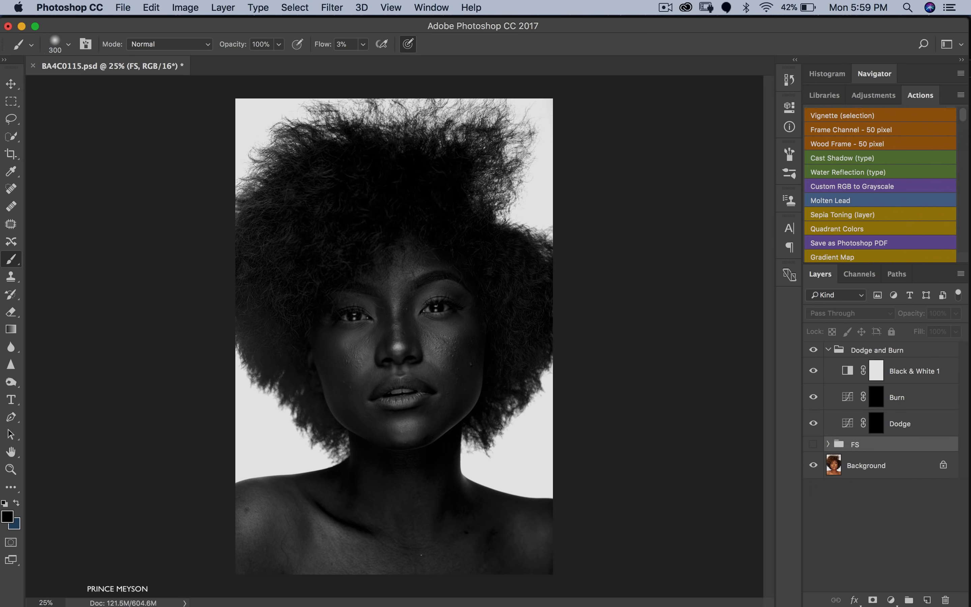
{"action": "left_click", "coordinate": [876, 423]}
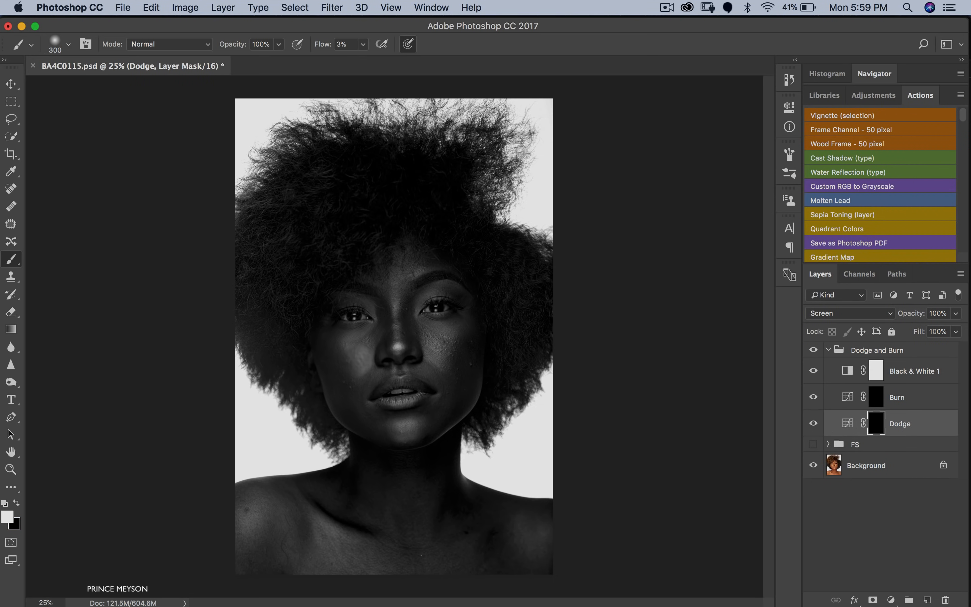
{"action": "key", "text": "bracketright"}
{"action": "key", "text": "bracketright"}
{"action": "left_click_drag", "start_coordinate": [356, 358], "coordinate": [343, 341]}
{"action": "key", "text": "bracketleft"}
{"action": "key", "text": "bracketleft"}
{"action": "key", "text": "bracketleft"}
{"action": "key", "text": "bracketleft"}
{"action": "key", "text": "bracketright"}
{"action": "mouse_move", "coordinate": [414, 268]}
{"action": "left_mouse_down"}
{"action": "mouse_move", "coordinate": [391, 271]}
{"action": "mouse_move", "coordinate": [389, 286]}
{"action": "mouse_move", "coordinate": [411, 271]}
{"action": "left_mouse_up"}
{"action": "key", "text": "bracketleft"}
{"action": "key", "text": "bracketleft"}
{"action": "mouse_move", "coordinate": [439, 321]}
{"action": "left_mouse_down"}
{"action": "mouse_move", "coordinate": [441, 360]}
{"action": "mouse_move", "coordinate": [437, 339]}
{"action": "mouse_move", "coordinate": [448, 331]}
{"action": "mouse_move", "coordinate": [440, 327]}
{"action": "mouse_move", "coordinate": [432, 371]}
{"action": "left_mouse_up"}
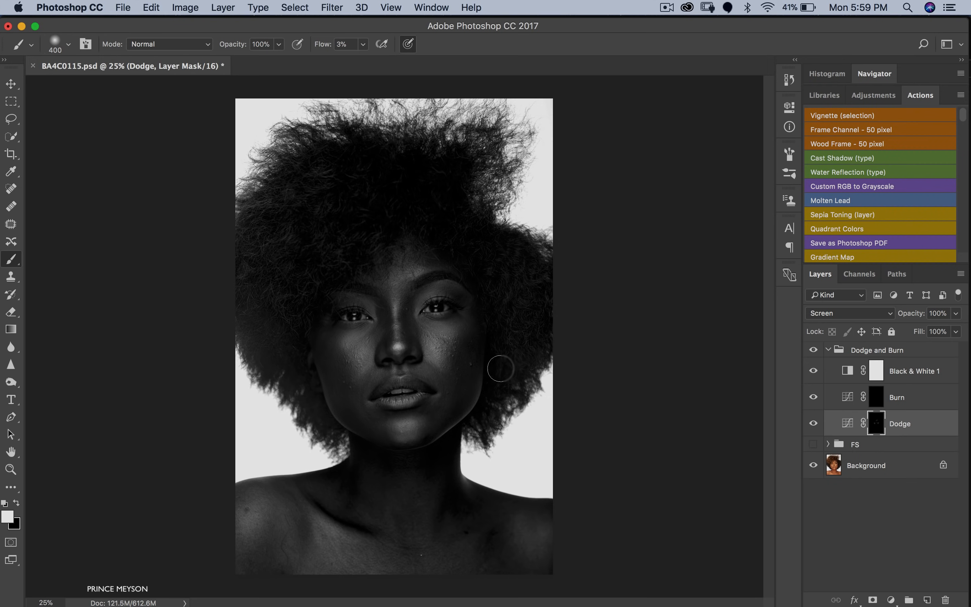
- Continue dodging around the mouth, then refine the lower face's small highlights with an 80 px brush
{"action": "key", "text": "d"}
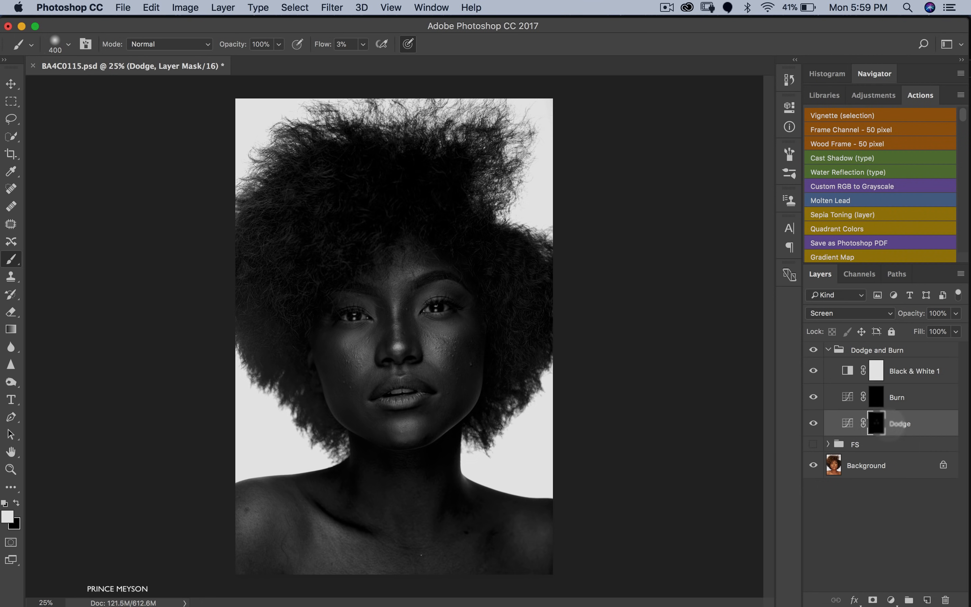
{"action": "key", "text": "bracketleft"}
{"action": "key", "text": "bracketleft"}
{"action": "key", "text": "bracketleft"}
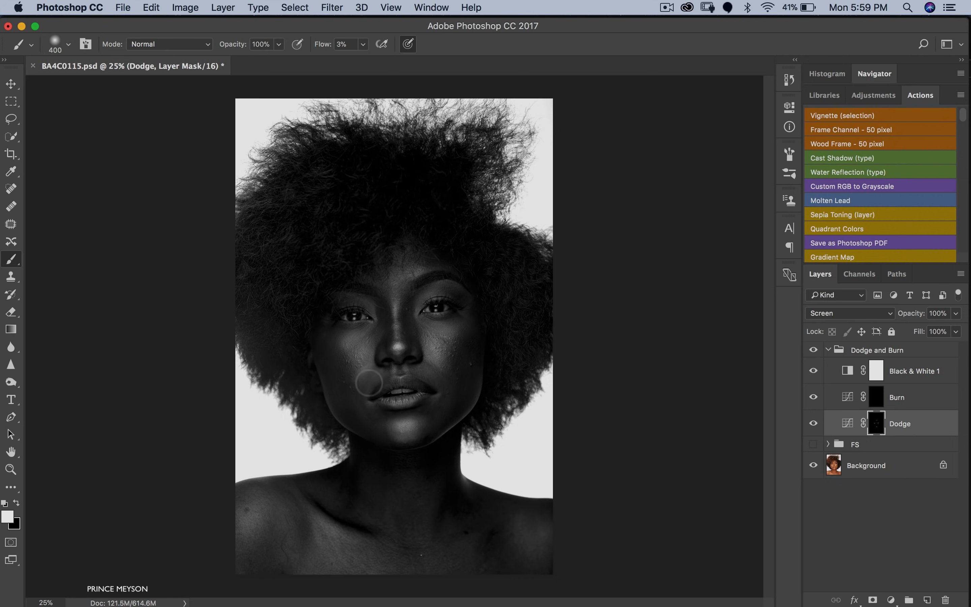
{"action": "key", "text": "bracketright"}
{"action": "key", "text": "bracketright"}
{"action": "key", "text": "bracketleft"}
{"action": "key", "text": "bracketleft"}
{"action": "key", "text": "z"}
{"action": "left_click", "coordinate": [489, 426]}
{"action": "left_click", "coordinate": [489, 425]}
{"action": "left_click", "coordinate": [488, 425]}
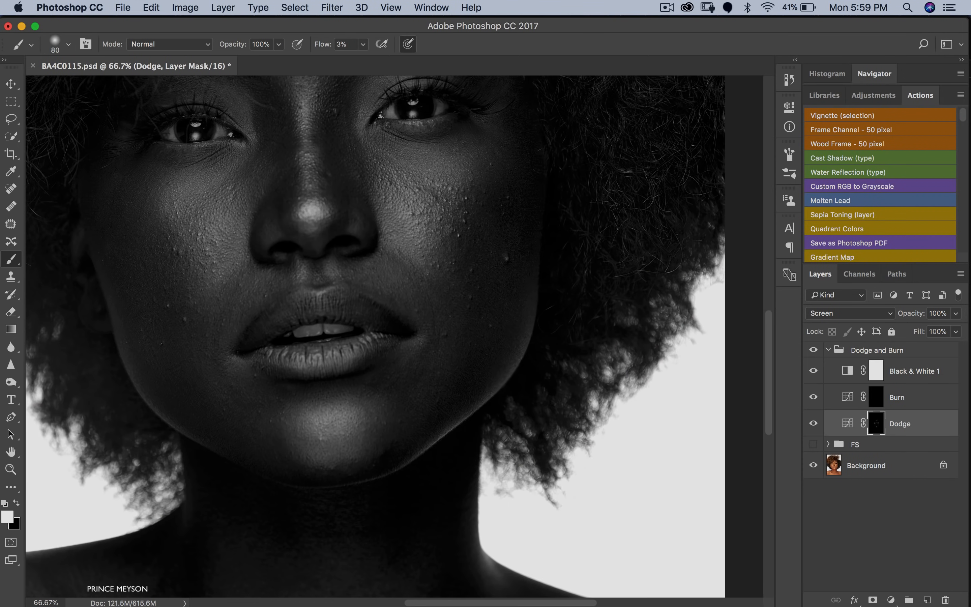
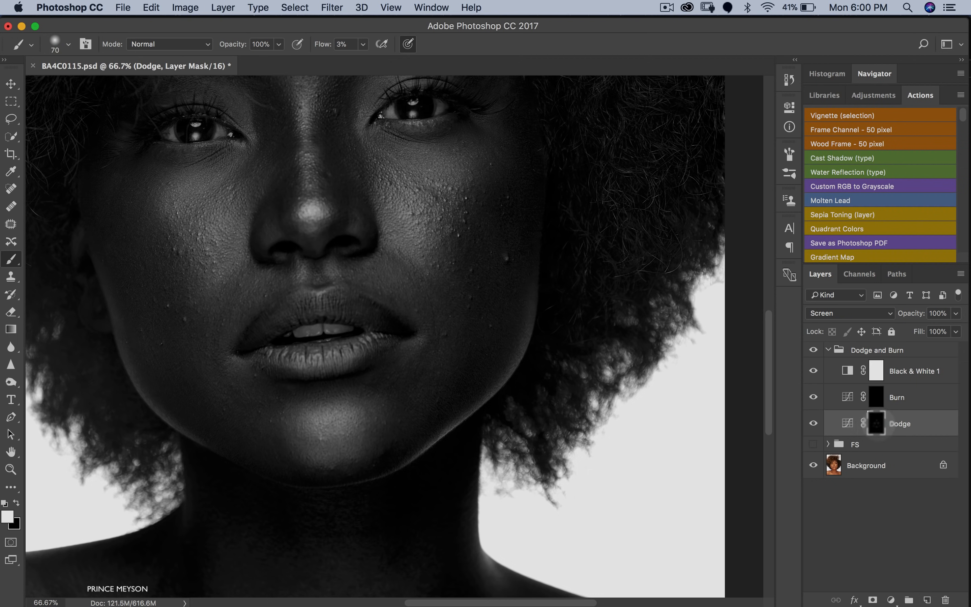
- Dodge the shoulders and upper chest on the Dodge mask with a soft brush of about 400 to 600 px
{"action": "key", "text": "z"}
{"action": "left_click", "coordinate": [452, 401], "text": "alt"}
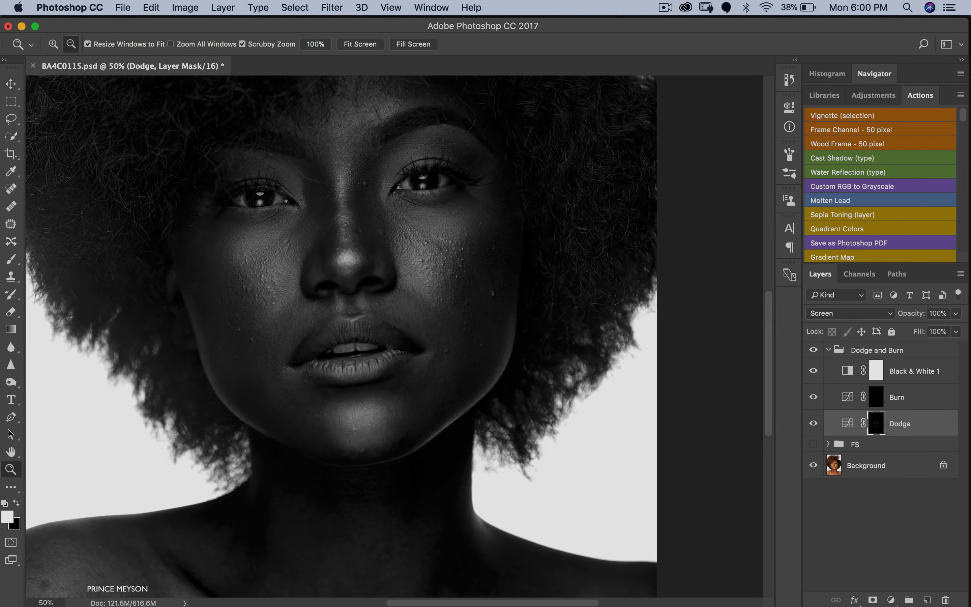
{"action": "left_click", "coordinate": [452, 400], "text": "alt"}
{"action": "key", "text": "super+minus"}
{"action": "key", "text": "b"}
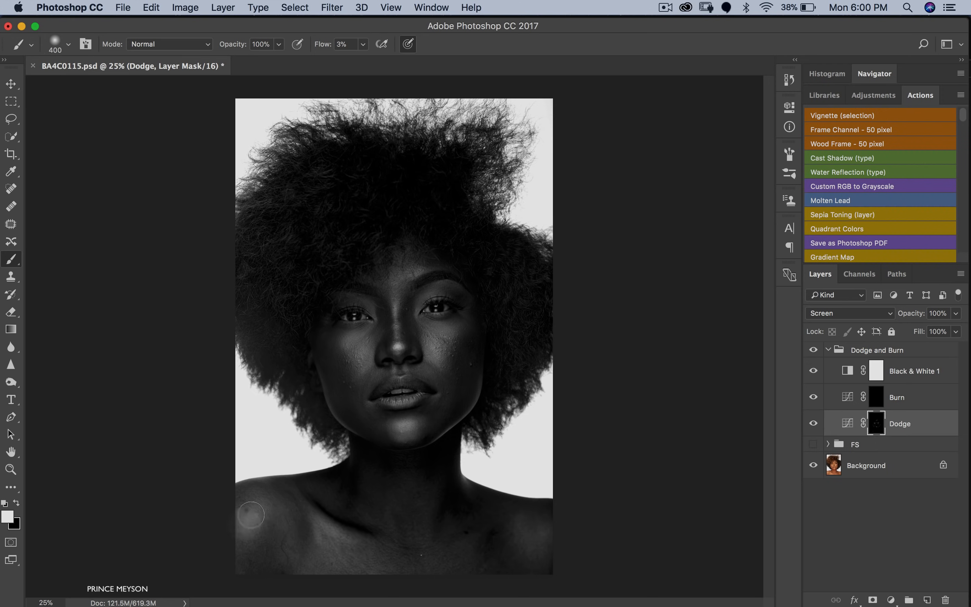
{"action": "key", "text": "bracketright"}
{"action": "key", "text": "bracketright"}
{"action": "key", "text": "bracketright"}
{"action": "key", "text": "bracketright"}
{"action": "key", "text": "bracketright"}
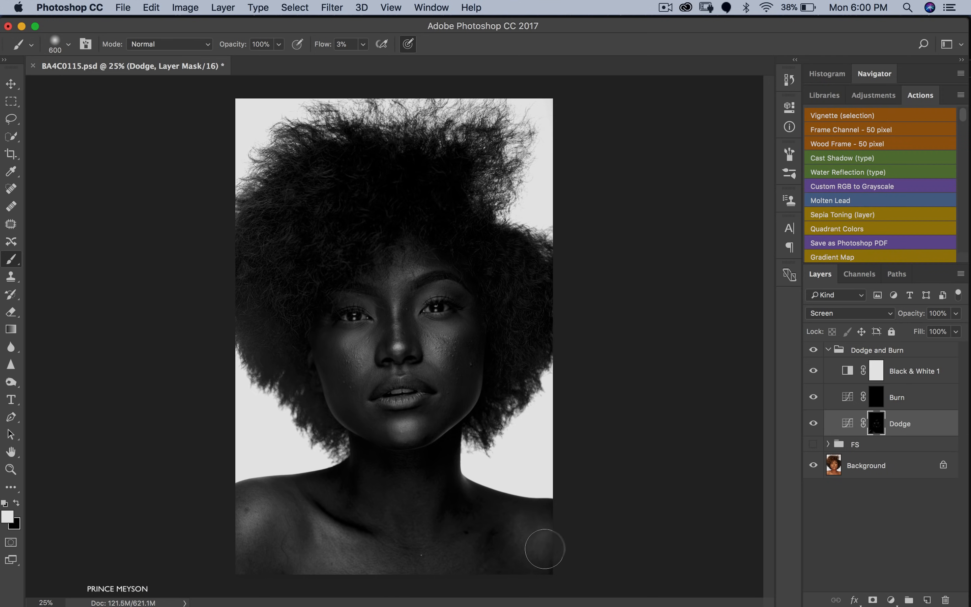
{"action": "key", "text": "bracketleft"}
{"action": "key", "text": "bracketleft"}
{"action": "key", "text": "bracketleft"}
{"action": "key", "text": "bracketleft"}
{"action": "left_click", "coordinate": [423, 520]}
{"action": "key", "text": "bracketright"}
- Hide the Black & White 1 layer and compare the color portrait with the Dodge layer off and on
{"action": "left_click", "coordinate": [813, 371]}
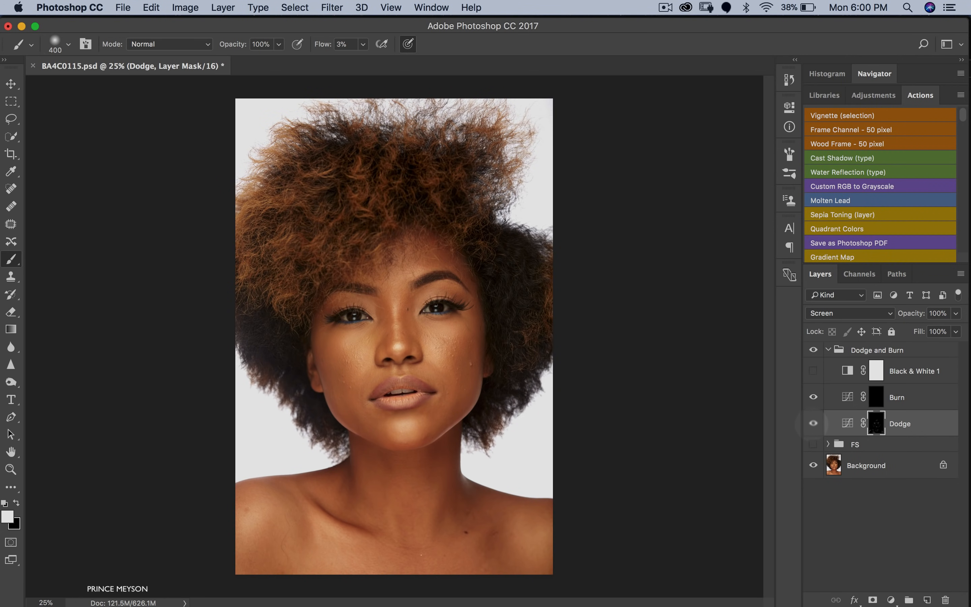
{"action": "left_click", "coordinate": [813, 423]}
{"action": "left_click", "coordinate": [813, 423]}
{"action": "left_click", "coordinate": [814, 423]}
{"action": "left_click", "coordinate": [813, 423]}
{"action": "left_click", "coordinate": [813, 423]}
{"action": "left_click", "coordinate": [813, 423]}
- Brighten both cheeks on the Dodge mask with an 800 px brush
{"action": "key", "text": "bracketright"}
{"action": "key", "text": "bracketright"}
{"action": "key", "text": "bracketright"}
{"action": "key", "text": "bracketright"}
{"action": "left_click_drag", "start_coordinate": [377, 361], "coordinate": [350, 346]}
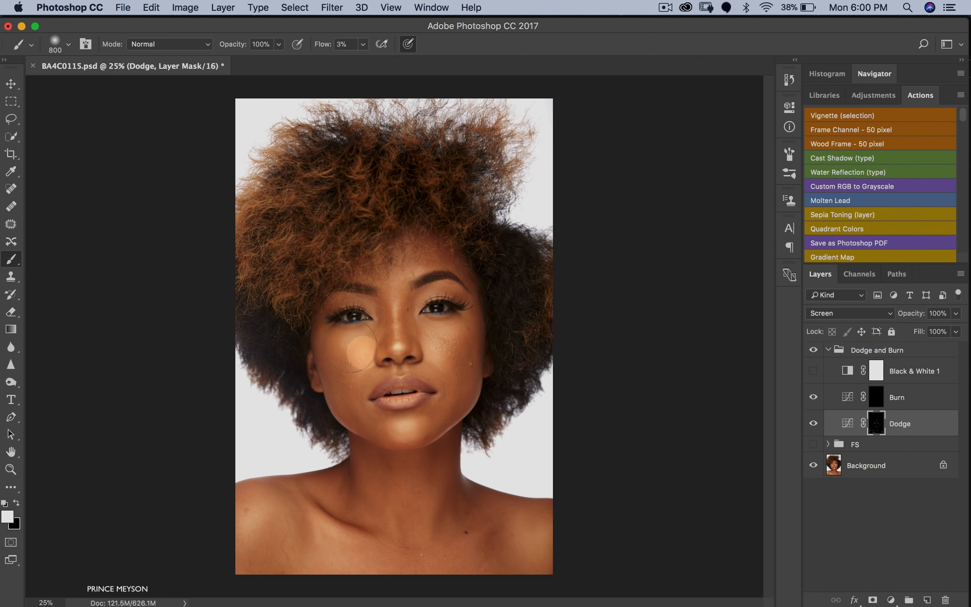
{"action": "mouse_move", "coordinate": [432, 341]}
{"action": "left_mouse_down"}
{"action": "mouse_move", "coordinate": [444, 342]}
{"action": "mouse_move", "coordinate": [442, 375]}
{"action": "left_mouse_up"}
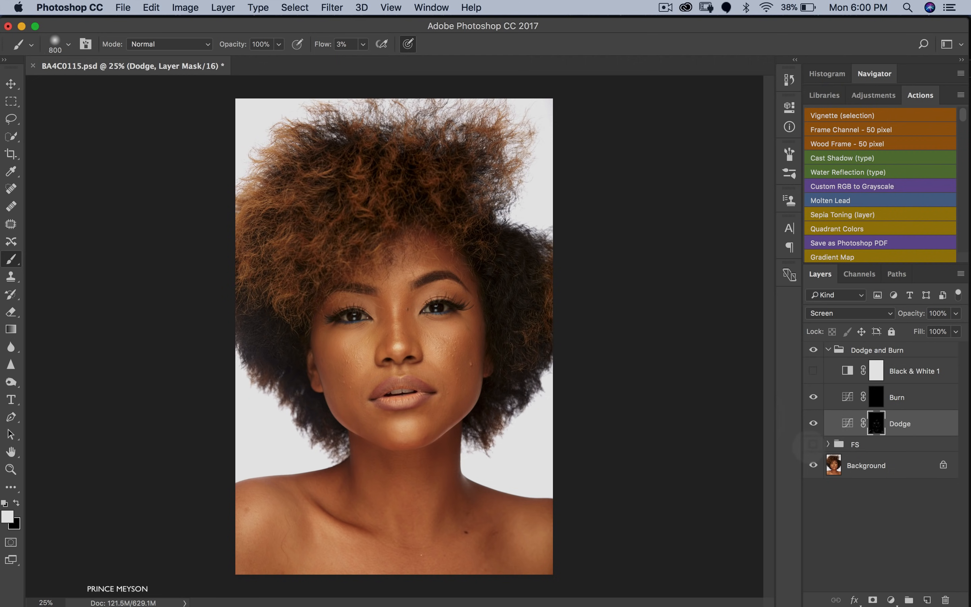
- Show the FS group again and compare the portrait with and without it
{"action": "left_click", "coordinate": [814, 444]}
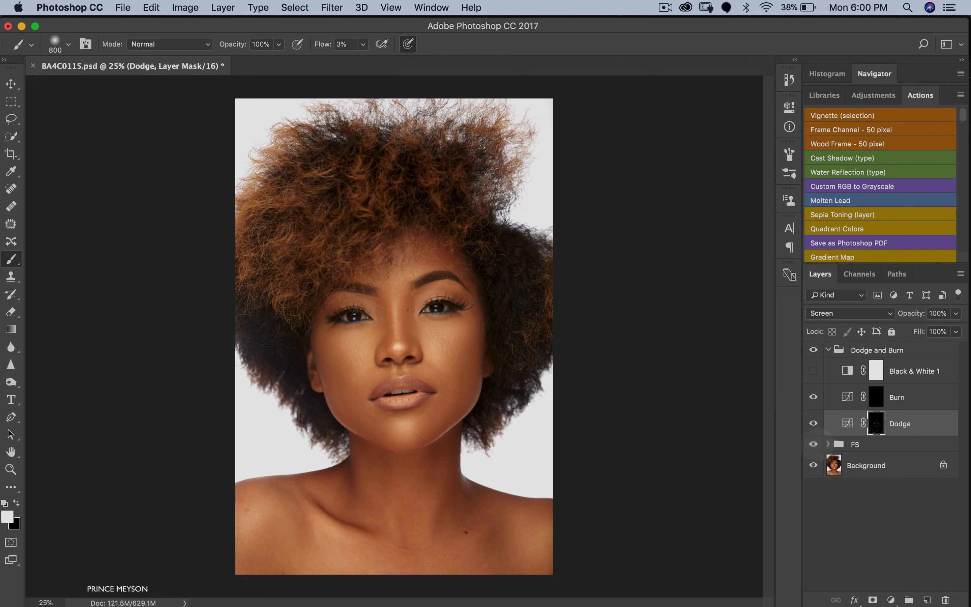
{"action": "left_click", "coordinate": [813, 444]}
{"action": "left_click", "coordinate": [813, 444]}
{"action": "left_click", "coordinate": [814, 444]}
- Dodge the nose and mouth area with smaller brush tips and compare with the Dodge layer off and on
{"action": "key", "text": "bracketleft"}
{"action": "key", "text": "bracketleft"}
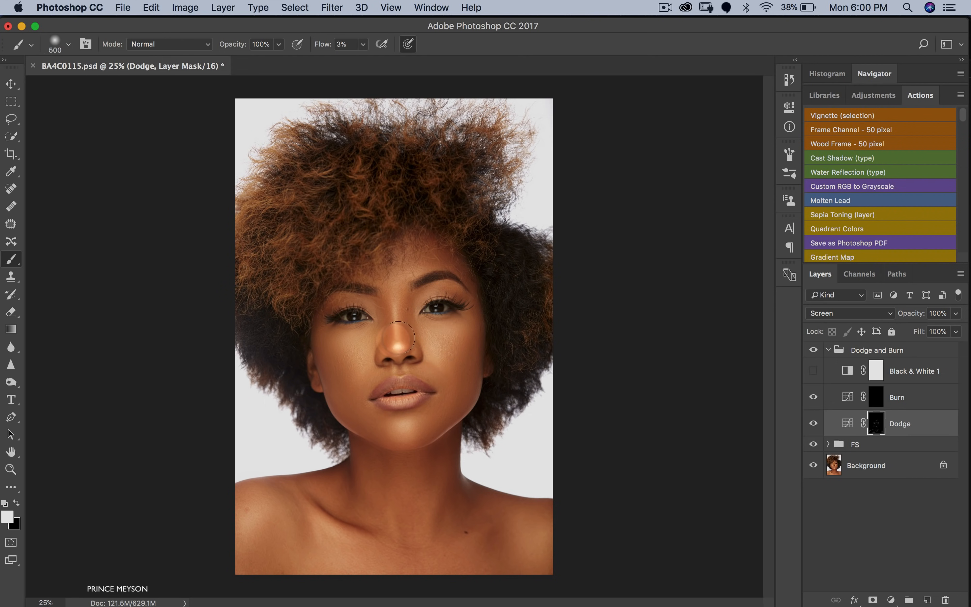
{"action": "key", "text": "bracketleft"}
{"action": "key", "text": "bracketleft"}
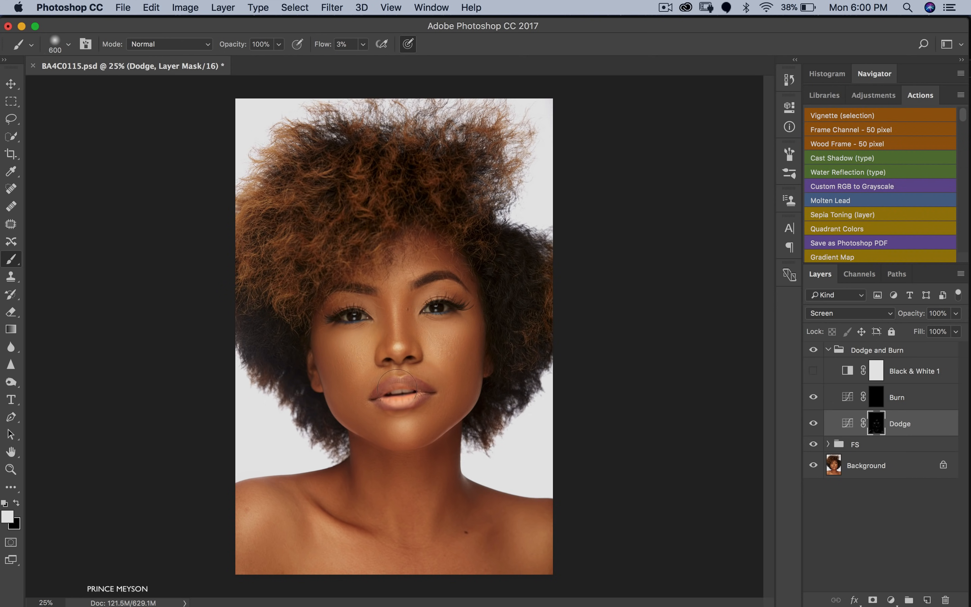
{"action": "key", "text": "bracketleft"}
{"action": "key", "text": "bracketleft"}
{"action": "key", "text": "bracketleft"}
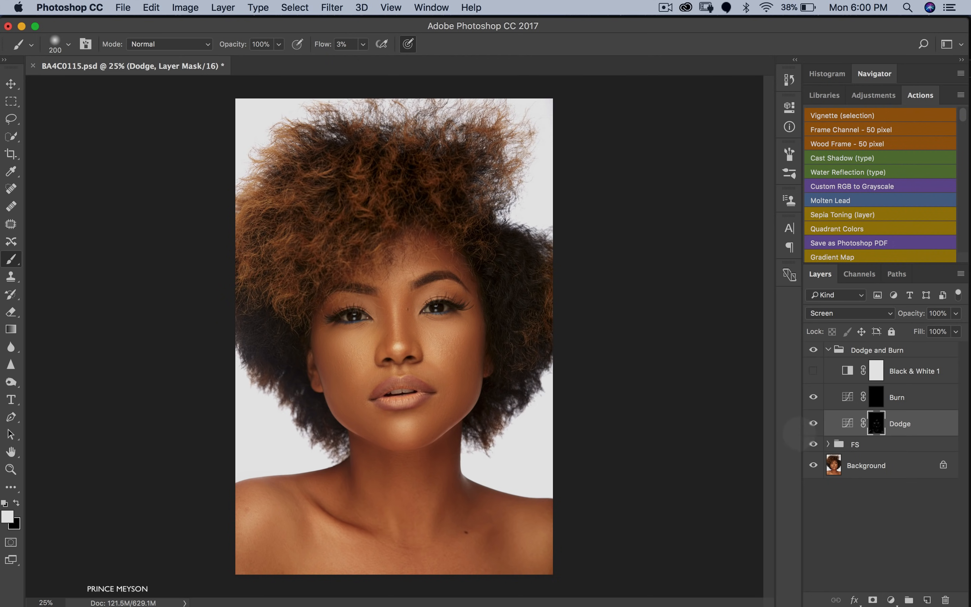
{"action": "left_click", "coordinate": [813, 424]}
{"action": "left_click", "coordinate": [813, 423]}
{"action": "left_click", "coordinate": [813, 423]}
- Enlarge the brush to 600 px for dodging the chin and check the Dodge layer's effect off and on
{"action": "key", "text": "bracketright"}
{"action": "key", "text": "bracketright"}
{"action": "key", "text": "bracketright"}
{"action": "key", "text": "bracketright"}
{"action": "key", "text": "bracketright"}
{"action": "key", "text": "bracketright"}
{"action": "key", "text": "bracketright"}
{"action": "key", "text": "bracketright"}
{"action": "key", "text": "bracketright"}
{"action": "left_click", "coordinate": [814, 423]}
{"action": "left_click", "coordinate": [813, 423]}
{"action": "left_click", "coordinate": [813, 423]}
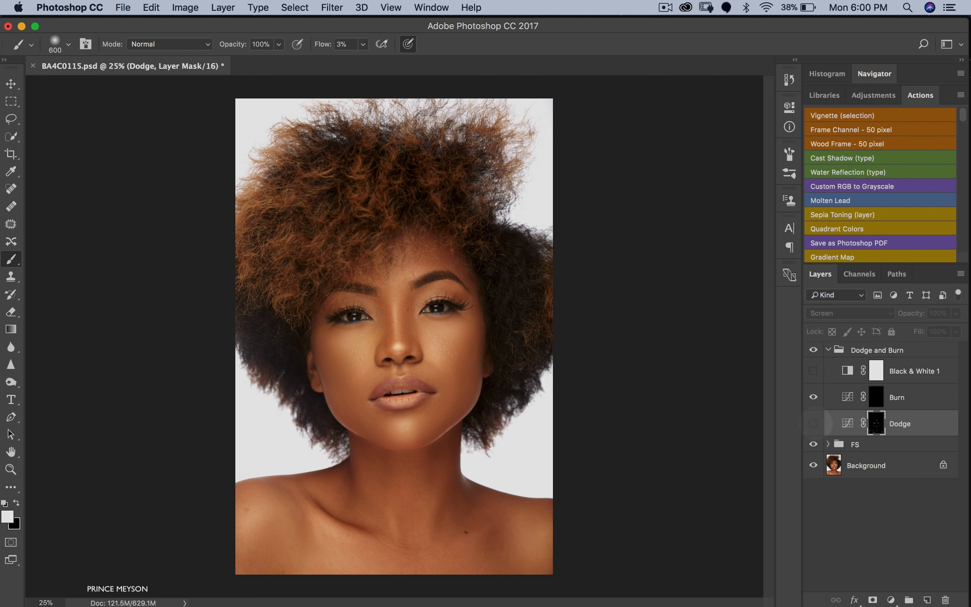
{"action": "left_click", "coordinate": [814, 424]}
{"action": "left_click", "coordinate": [813, 424]}
{"action": "left_click", "coordinate": [813, 423]}
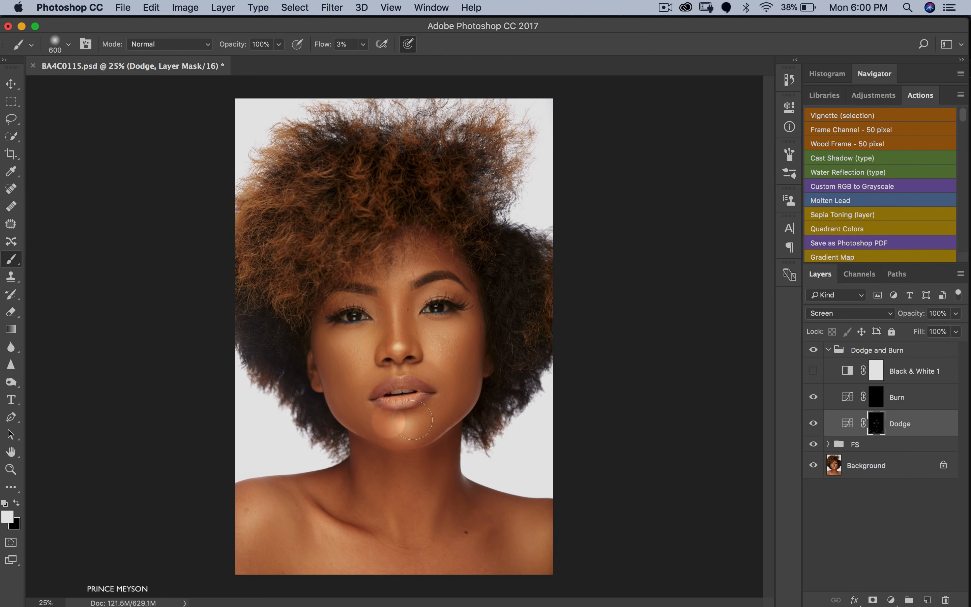
- Dodge the area between the nose and upper lip with a small brush of about 45 px
{"action": "key", "text": "super+space"}
{"action": "left_click_drag", "start_coordinate": [384, 388], "coordinate": [520, 391]}
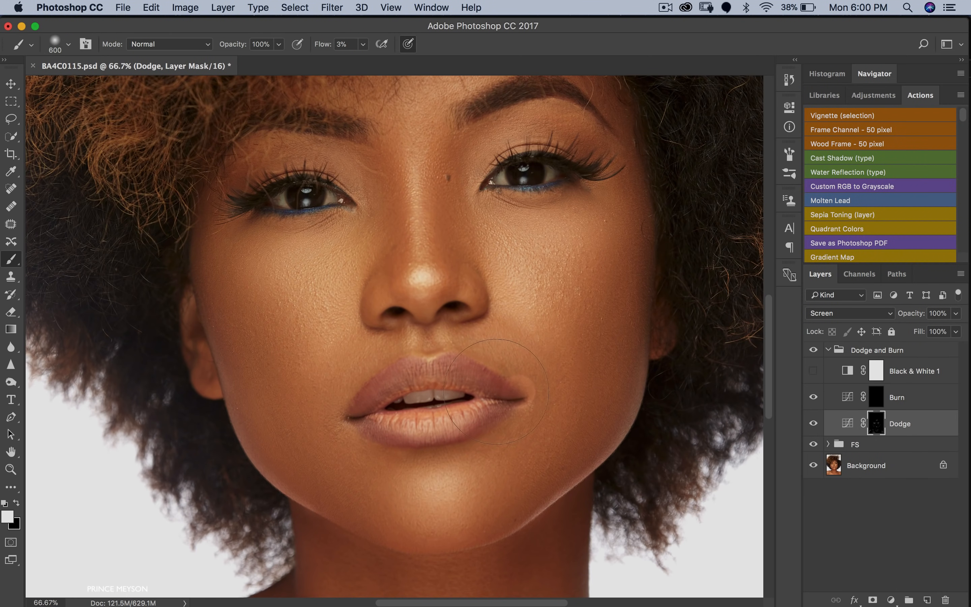
{"action": "key", "text": "bracketleft"}
{"action": "key", "text": "bracketleft"}
{"action": "key", "text": "bracketleft"}
{"action": "key", "text": "bracketleft"}
{"action": "key", "text": "bracketleft"}
{"action": "key", "text": "bracketleft"}
{"action": "key", "text": "bracketleft"}
{"action": "key", "text": "bracketleft"}
{"action": "key", "text": "bracketleft"}
{"action": "key", "text": "bracketleft"}
{"action": "key", "text": "bracketleft"}
{"action": "key", "text": "bracketleft"}
{"action": "key", "text": "bracketleft"}
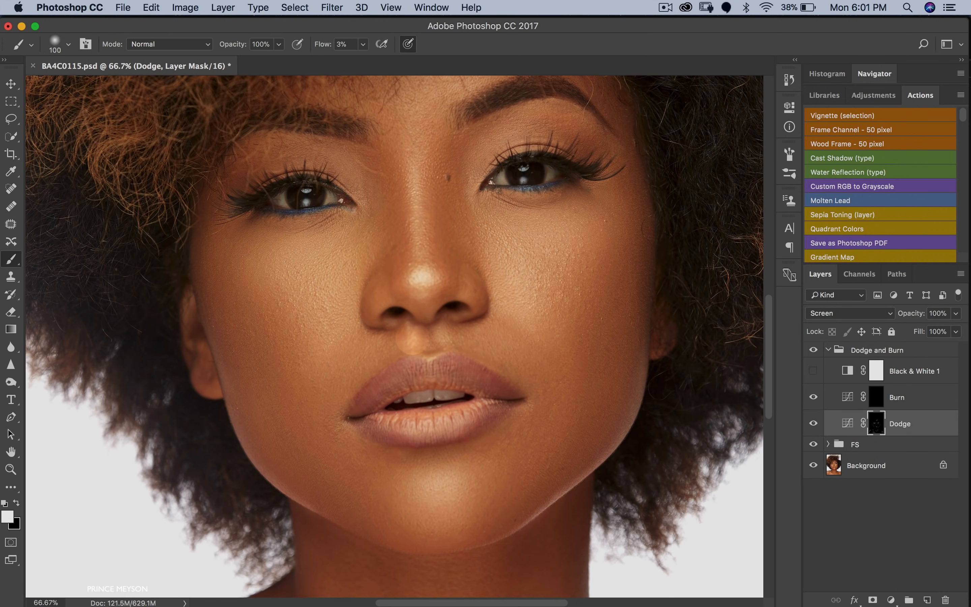
{"action": "key", "text": "bracketleft"}
{"action": "key", "text": "bracketleft"}
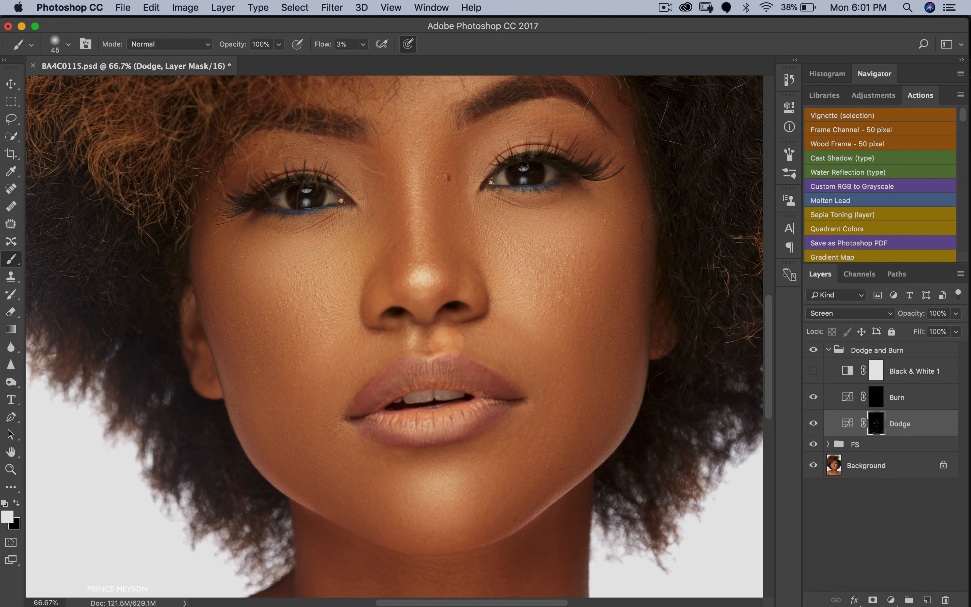
- Brighten the lower lip on the Dodge mask with a 50 px brush
{"action": "key", "text": "bracketleft"}
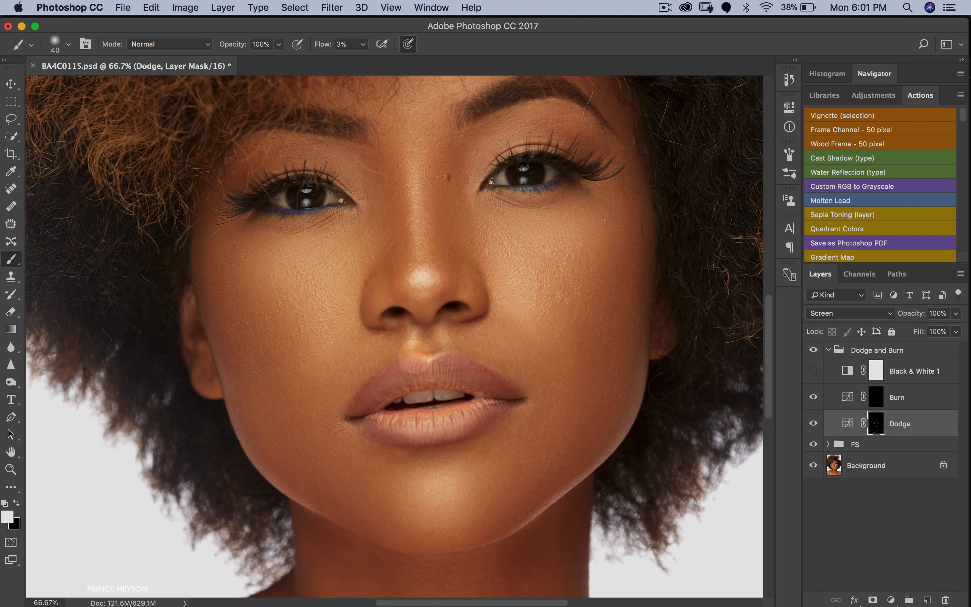
{"action": "key", "text": "bracketright"}
{"action": "key", "text": "bracketright"}
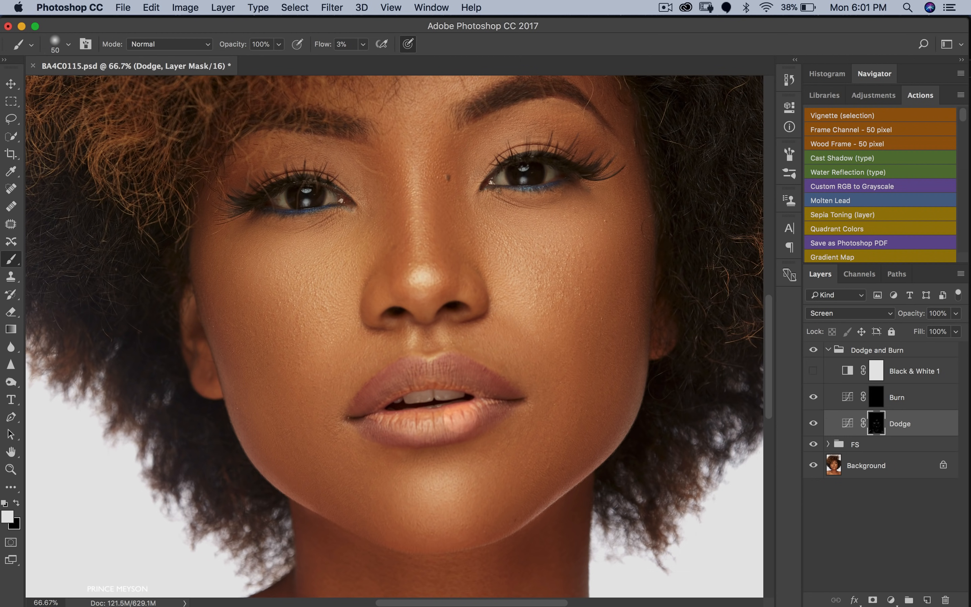
{"action": "key", "text": "bracketright"}
{"action": "key", "text": "bracketright"}
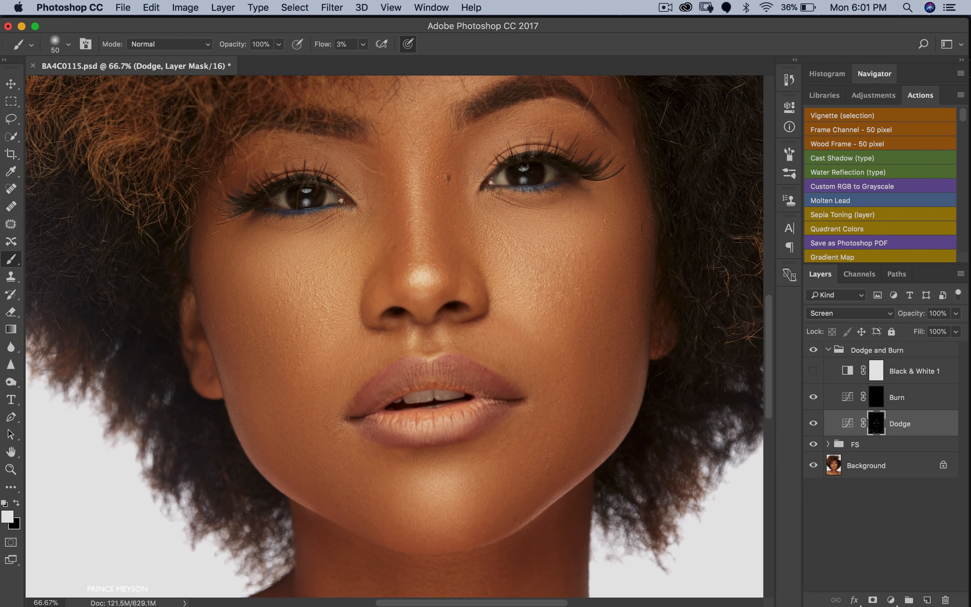
- Compare the whole portrait with the Dodge layer off and on, and check it briefly in black and white
{"action": "key", "text": "bracketleft"}
{"action": "key", "text": "bracketright"}
{"action": "key", "text": "z"}
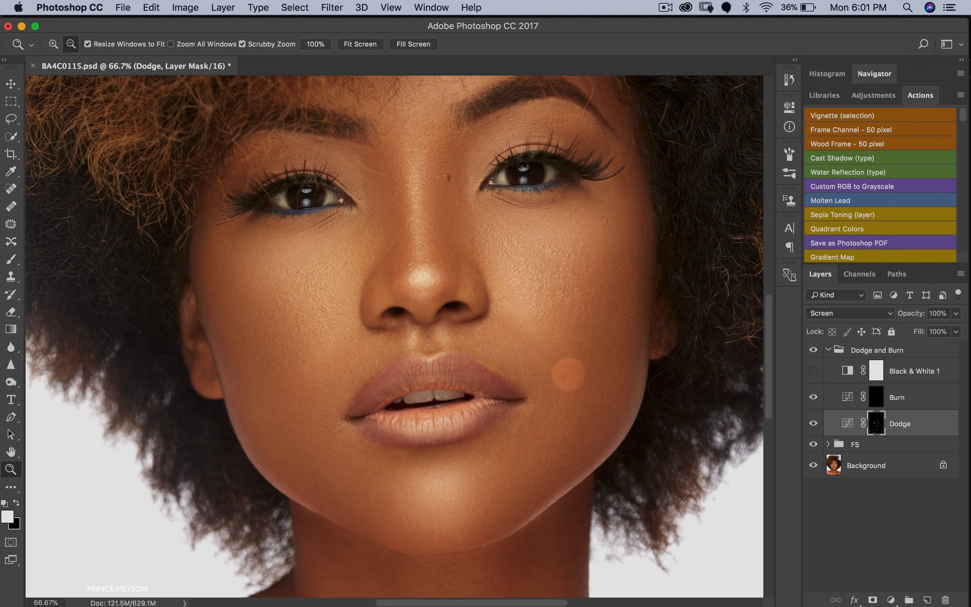
{"action": "left_click", "coordinate": [568, 375], "text": "alt"}
{"action": "left_click", "coordinate": [578, 378], "text": "alt"}
{"action": "left_click", "coordinate": [586, 379], "text": "alt"}
{"action": "key", "text": "b"}
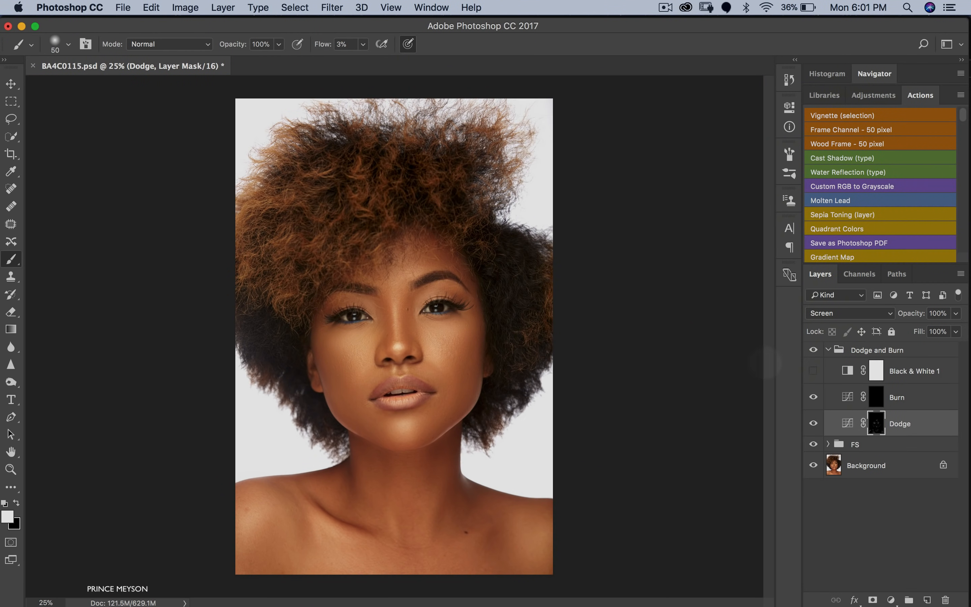
{"action": "left_click", "coordinate": [814, 423]}
{"action": "left_click", "coordinate": [814, 424]}
{"action": "left_click", "coordinate": [813, 423]}
{"action": "left_click", "coordinate": [814, 423]}
{"action": "left_click", "coordinate": [814, 423]}
{"action": "left_click", "coordinate": [813, 423]}
{"action": "left_click", "coordinate": [813, 423]}
{"action": "left_click", "coordinate": [814, 423]}
{"action": "left_click", "coordinate": [813, 424]}
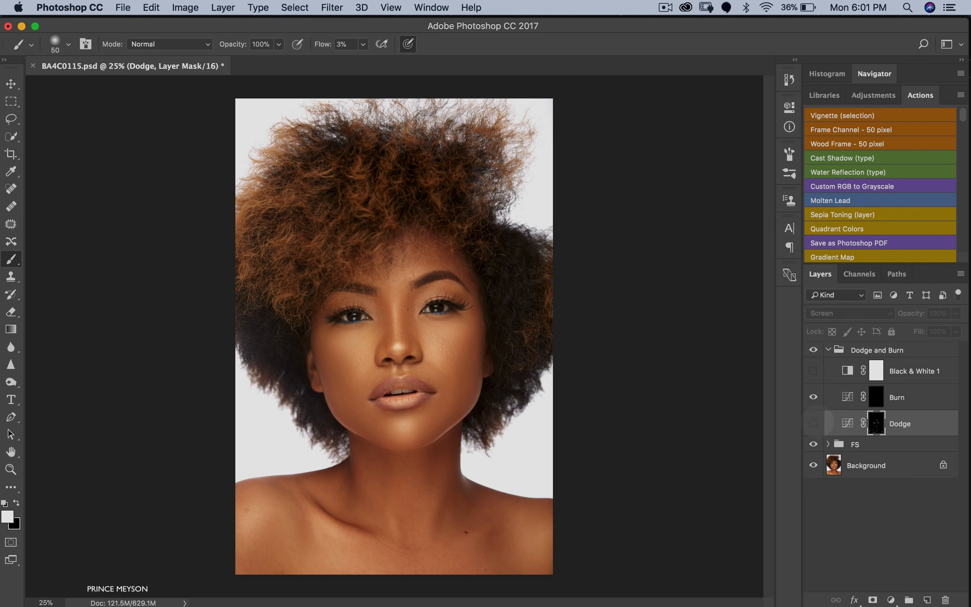
{"action": "left_click", "coordinate": [813, 423]}
{"action": "left_click", "coordinate": [814, 423]}
{"action": "left_click", "coordinate": [813, 424]}
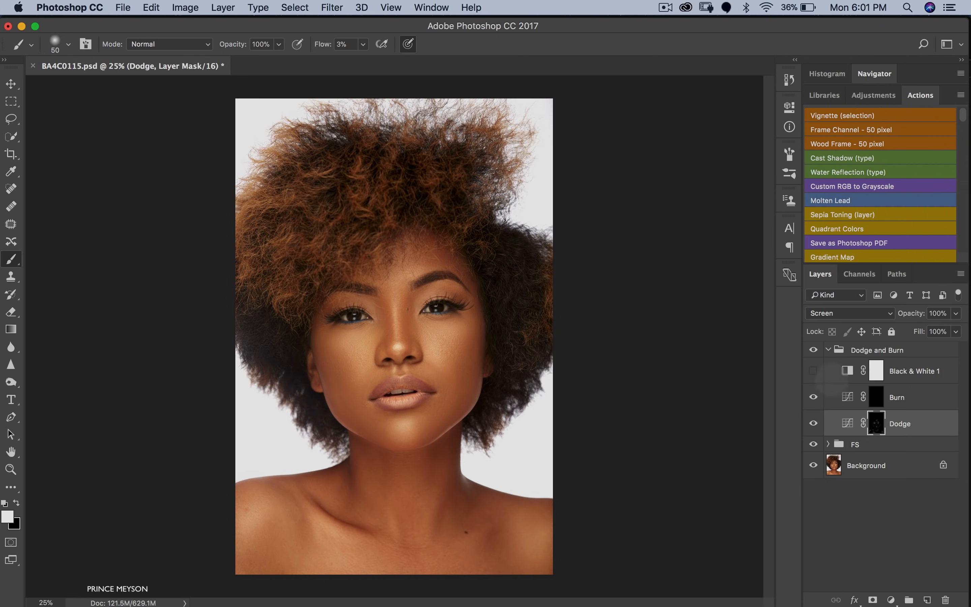
{"action": "left_click", "coordinate": [813, 370]}
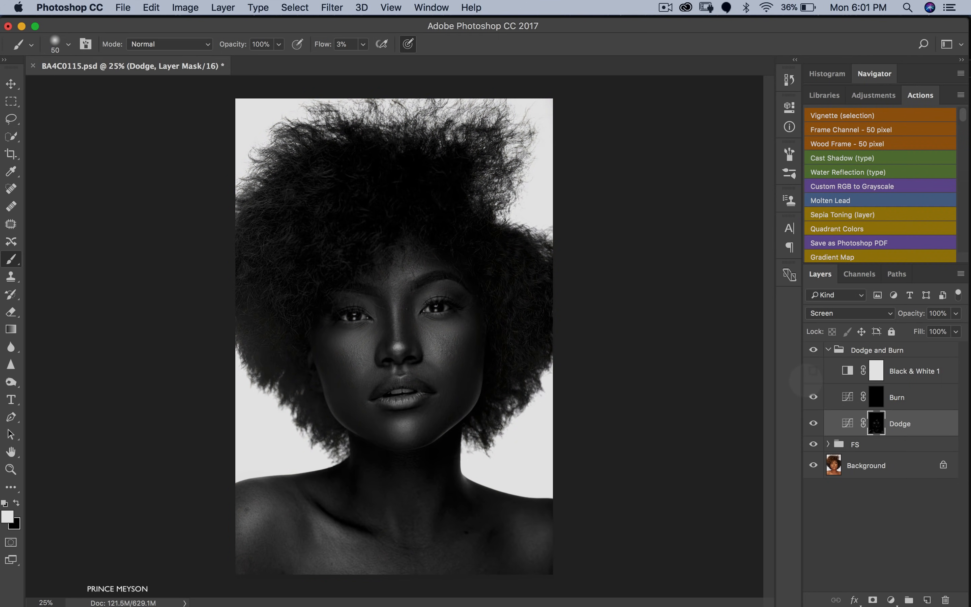
{"action": "left_click", "coordinate": [814, 370]}
- Darken the edge of the forehead and the temple on the Burn layer's mask with a 700 px brush
{"action": "left_click", "coordinate": [864, 397]}
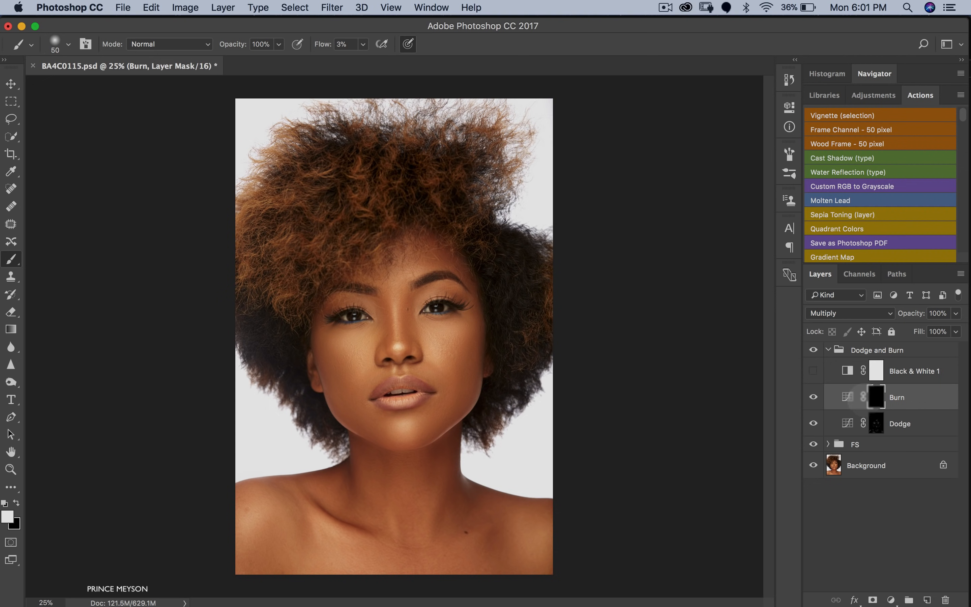
{"action": "key", "text": "bracketright"}
{"action": "key", "text": "bracketright"}
{"action": "key", "text": "bracketright"}
{"action": "key", "text": "bracketright"}
{"action": "key", "text": "bracketright"}
{"action": "key", "text": "bracketright"}
{"action": "key", "text": "bracketright"}
{"action": "key", "text": "bracketright"}
{"action": "key", "text": "bracketright"}
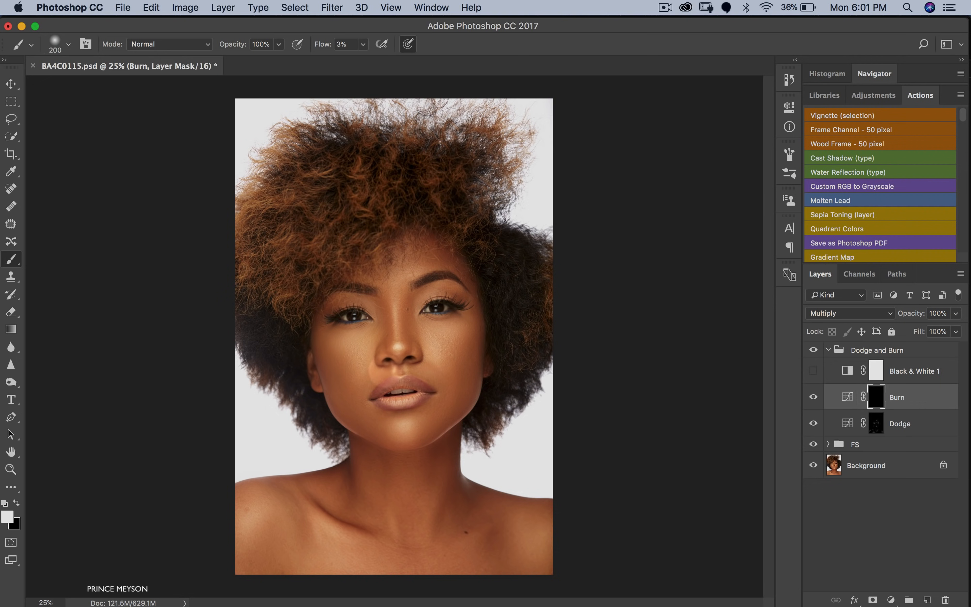
{"action": "key", "text": "bracketright"}
{"action": "key", "text": "bracketright"}
{"action": "key", "text": "bracketright"}
{"action": "key", "text": "bracketright"}
{"action": "key", "text": "bracketright"}
{"action": "key", "text": "bracketright"}
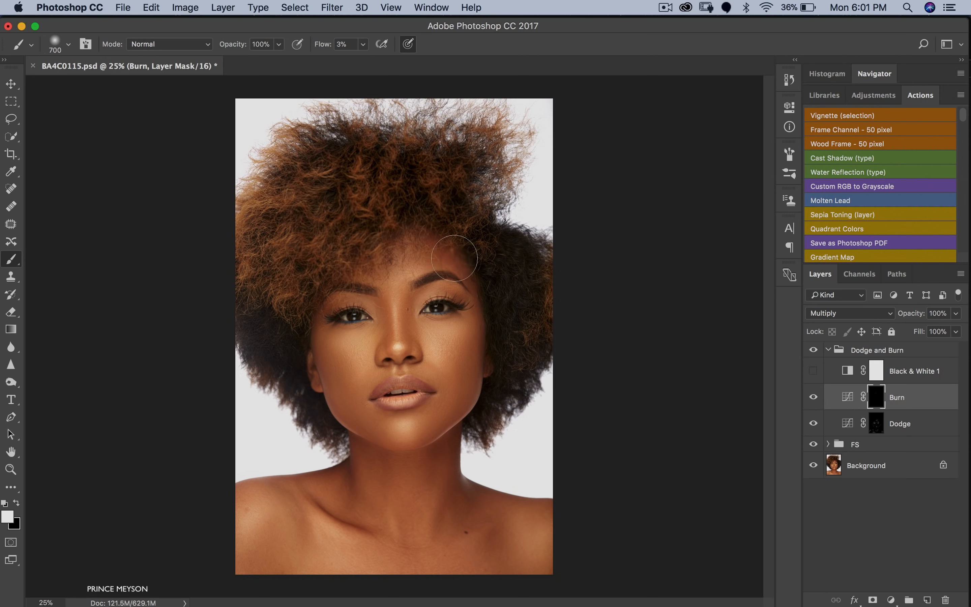
{"action": "left_click_drag", "start_coordinate": [455, 258], "coordinate": [472, 311]}
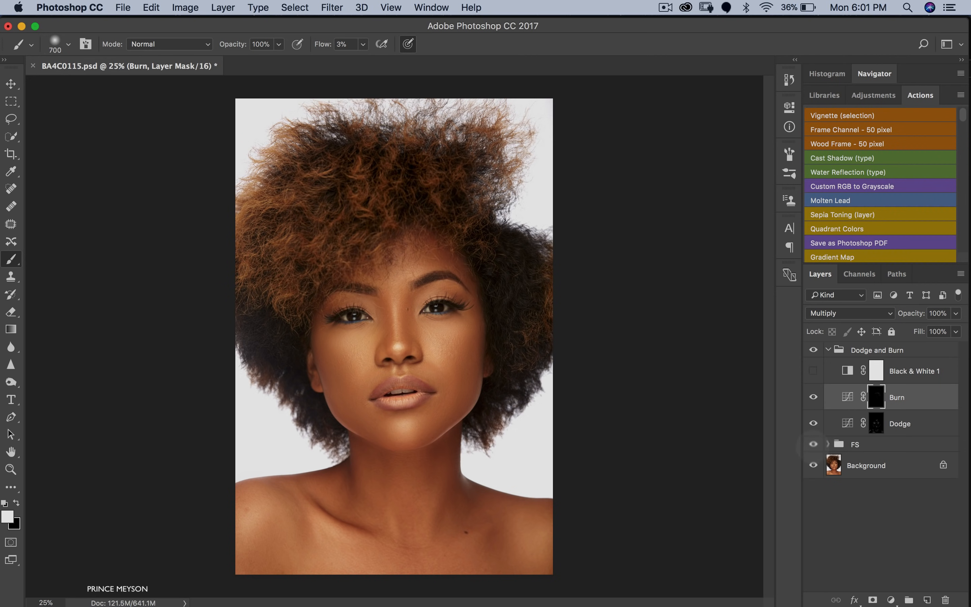
- Hide the FS group and burn along the cheeks, jawline and chin with a 300 px brush
{"action": "left_click", "coordinate": [814, 444]}
{"action": "key", "text": "bracketleft"}
{"action": "key", "text": "bracketleft"}
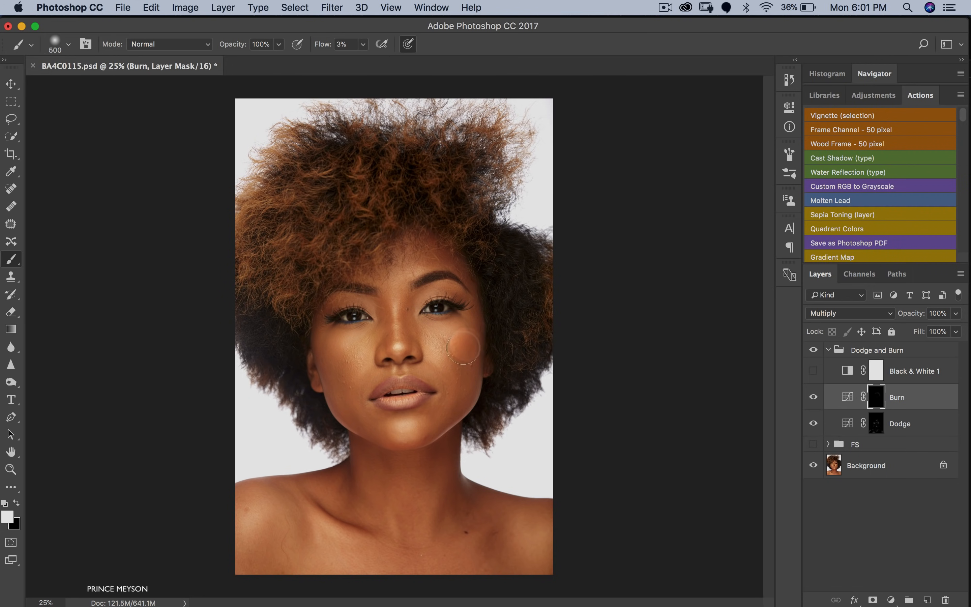
{"action": "key", "text": "bracketleft"}
{"action": "key", "text": "bracketleft"}
{"action": "mouse_move", "coordinate": [481, 325]}
{"action": "left_mouse_down"}
{"action": "mouse_move", "coordinate": [468, 381]}
{"action": "mouse_move", "coordinate": [415, 435]}
{"action": "left_mouse_up"}
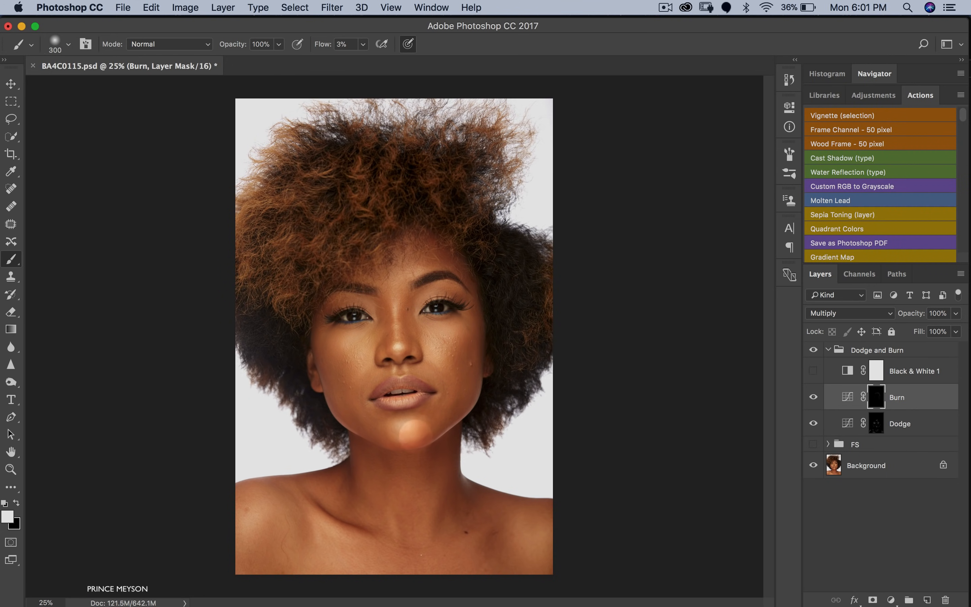
{"action": "mouse_move", "coordinate": [466, 395]}
{"action": "left_mouse_down"}
{"action": "mouse_move", "coordinate": [402, 439]}
{"action": "mouse_move", "coordinate": [361, 428]}
{"action": "mouse_move", "coordinate": [338, 352]}
{"action": "mouse_move", "coordinate": [329, 360]}
{"action": "mouse_move", "coordinate": [342, 386]}
{"action": "left_mouse_up"}
- Burn around the nose bridge on the Burn mask, reducing the brush to 175 px
{"action": "key", "text": "bracketright"}
{"action": "key", "text": "bracketright"}
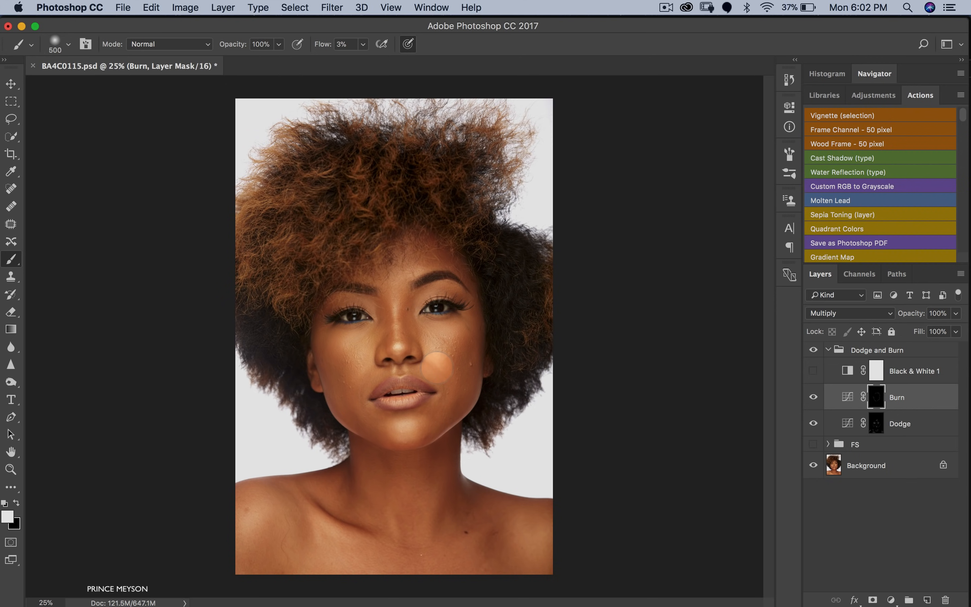
{"action": "key", "text": "bracketleft"}
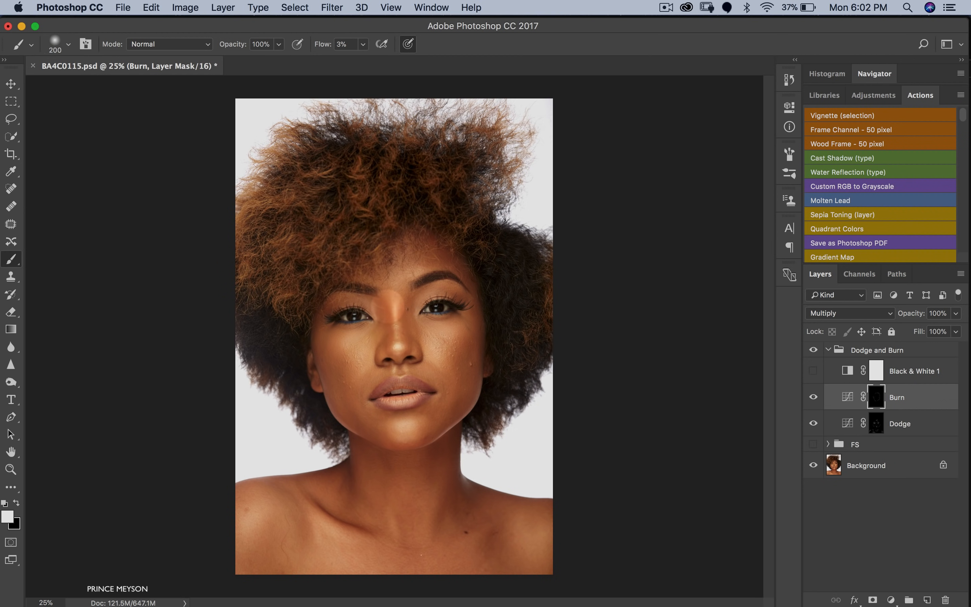
{"action": "key", "text": "bracketleft"}
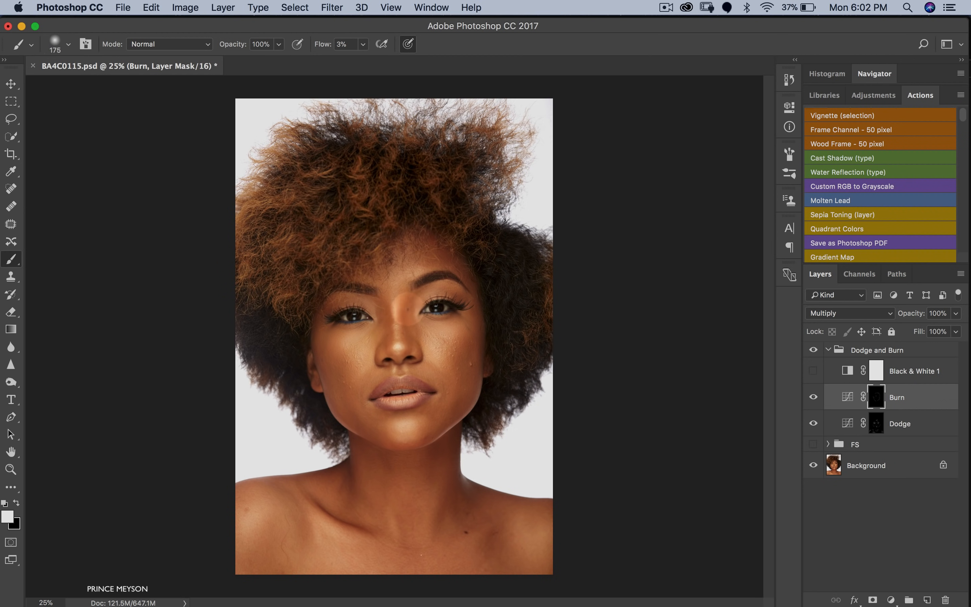
- Burn the lower cheeks beside the mouth with brush sizes of 400 and 500 px
{"action": "key", "text": "bracketright"}
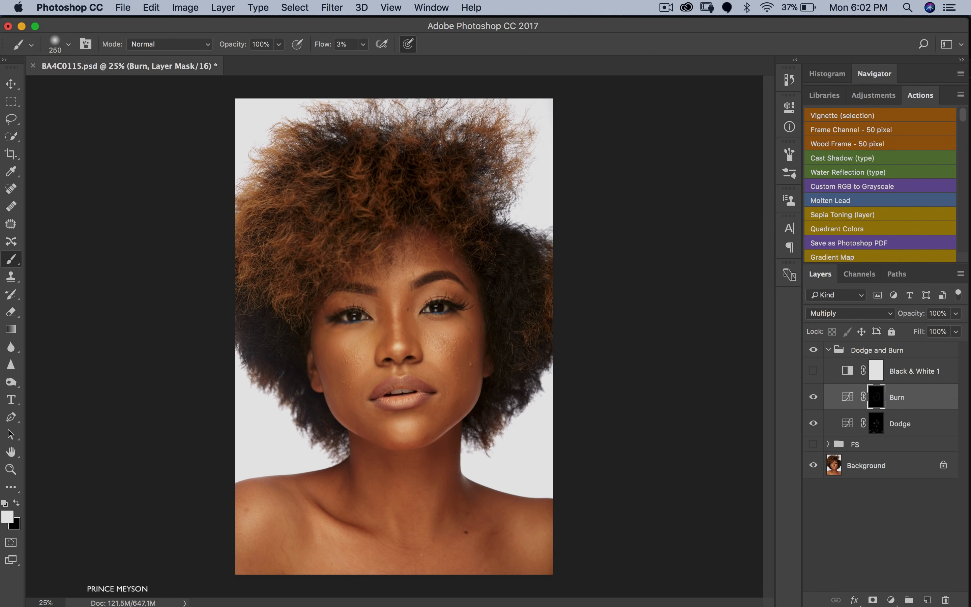
{"action": "key", "text": "bracketright"}
{"action": "key", "text": "bracketright"}
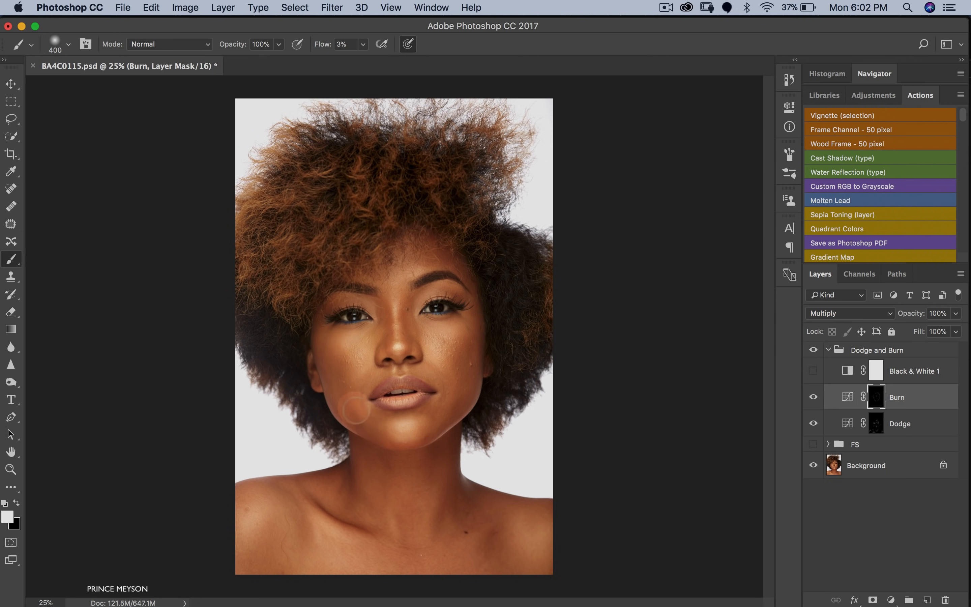
{"action": "key", "text": "bracketright"}
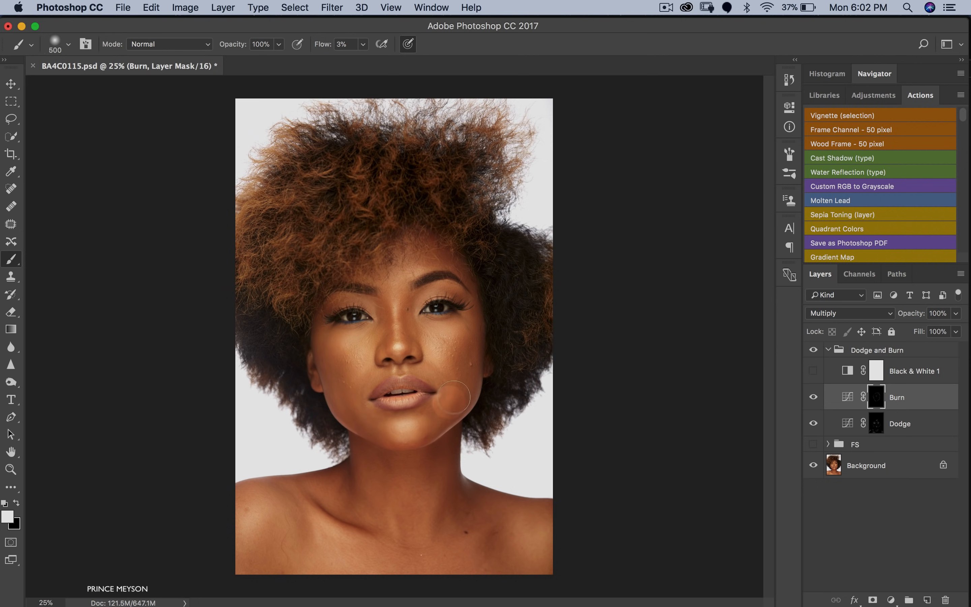
- Burn the upper chest, neck and collarbone hollow with brush sizes between 250 and 400 px
{"action": "key", "text": "bracketleft"}
{"action": "key", "text": "bracketleft"}
{"action": "key", "text": "bracketleft"}
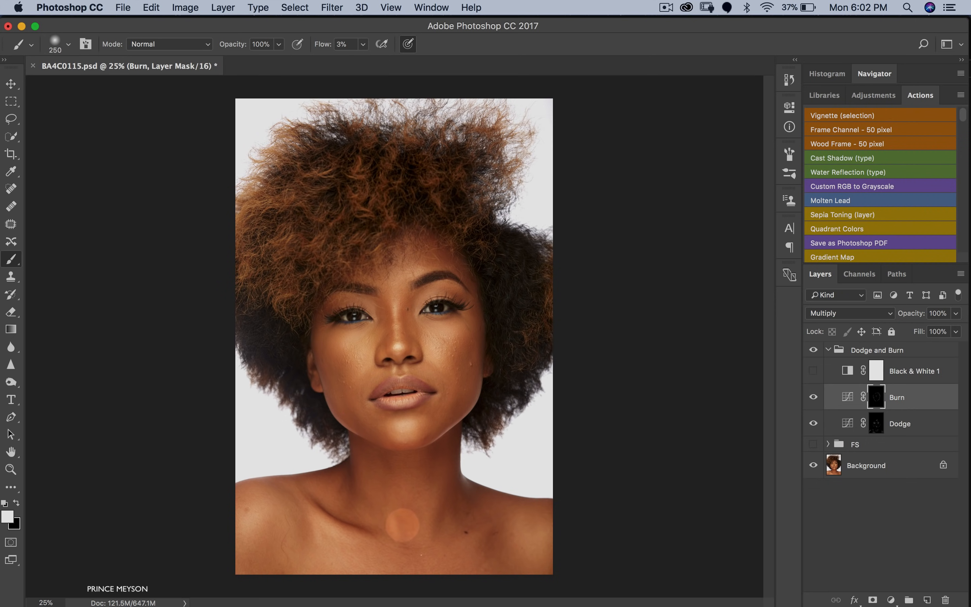
{"action": "left_click_drag", "start_coordinate": [402, 525], "coordinate": [442, 541]}
{"action": "key", "text": "bracketright"}
{"action": "key", "text": "bracketright"}
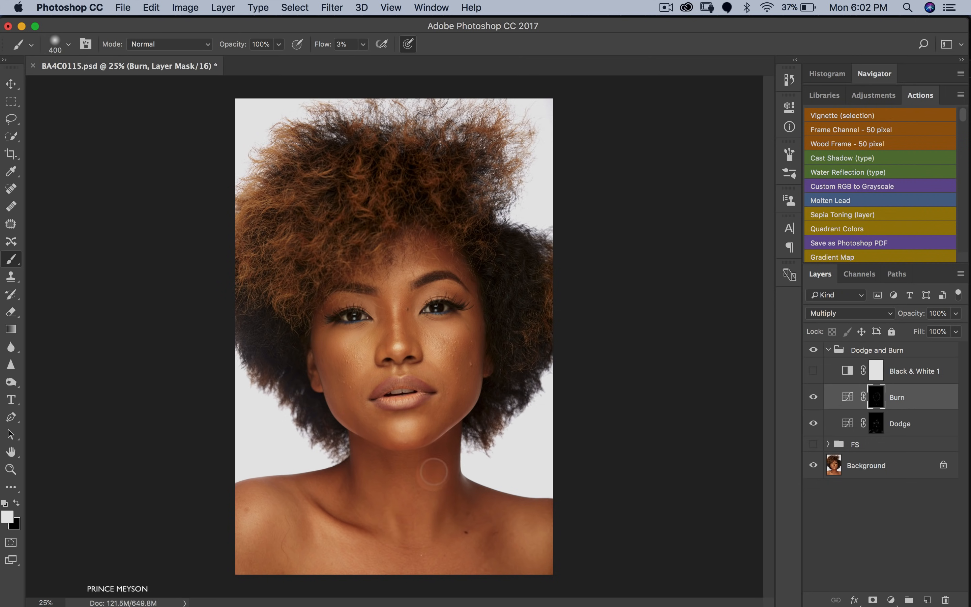
{"action": "key", "text": "bracketleft"}
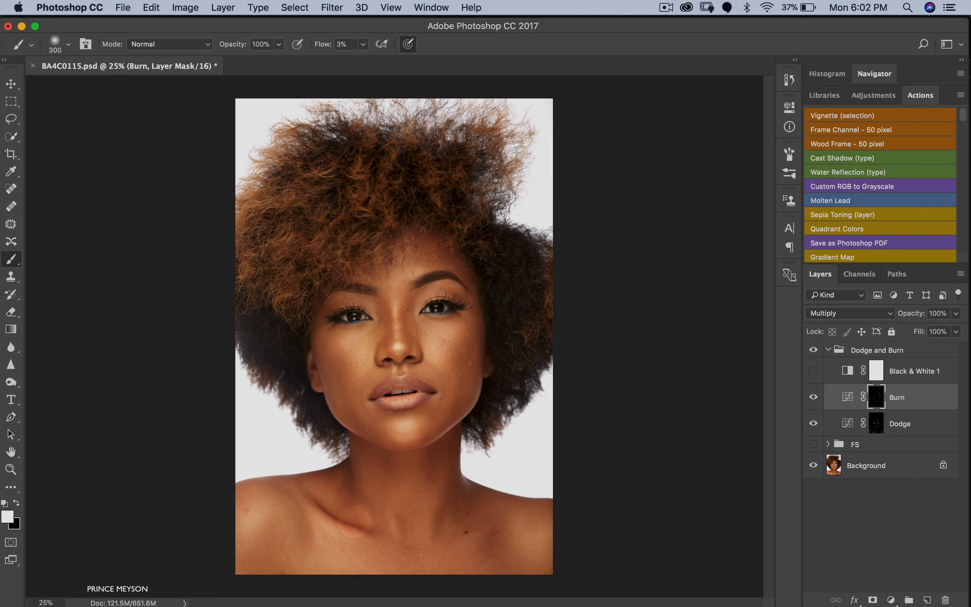
- Burn both shoulders on the Burn mask with brush sizes from 250 to 500 px
{"action": "key", "text": "bracketleft"}
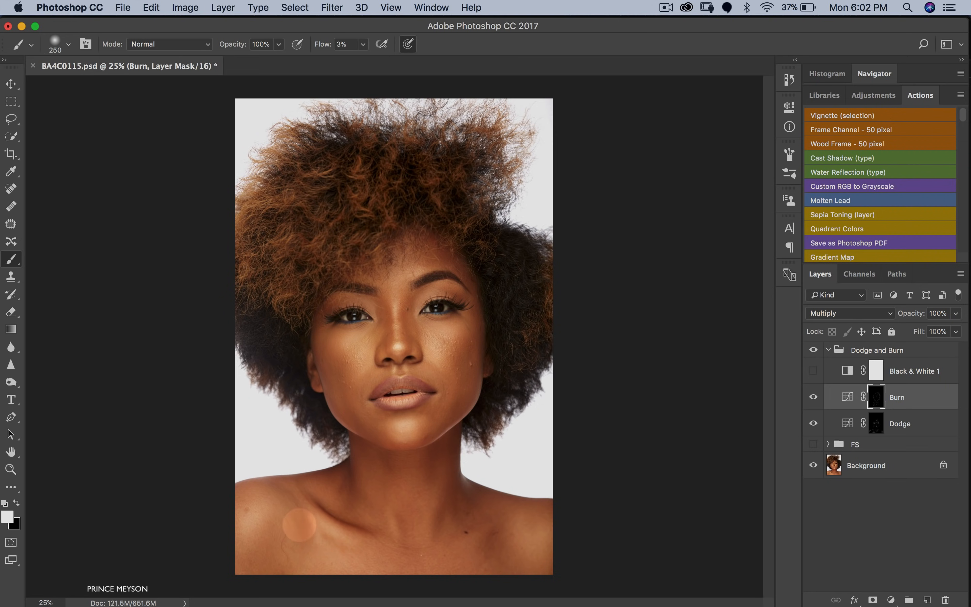
{"action": "mouse_move", "coordinate": [300, 524]}
{"action": "left_mouse_down"}
{"action": "mouse_move", "coordinate": [274, 556]}
{"action": "mouse_move", "coordinate": [261, 560]}
{"action": "mouse_move", "coordinate": [280, 516]}
{"action": "mouse_move", "coordinate": [252, 536]}
{"action": "left_mouse_up"}
{"action": "key", "text": "bracketright"}
{"action": "key", "text": "bracketright"}
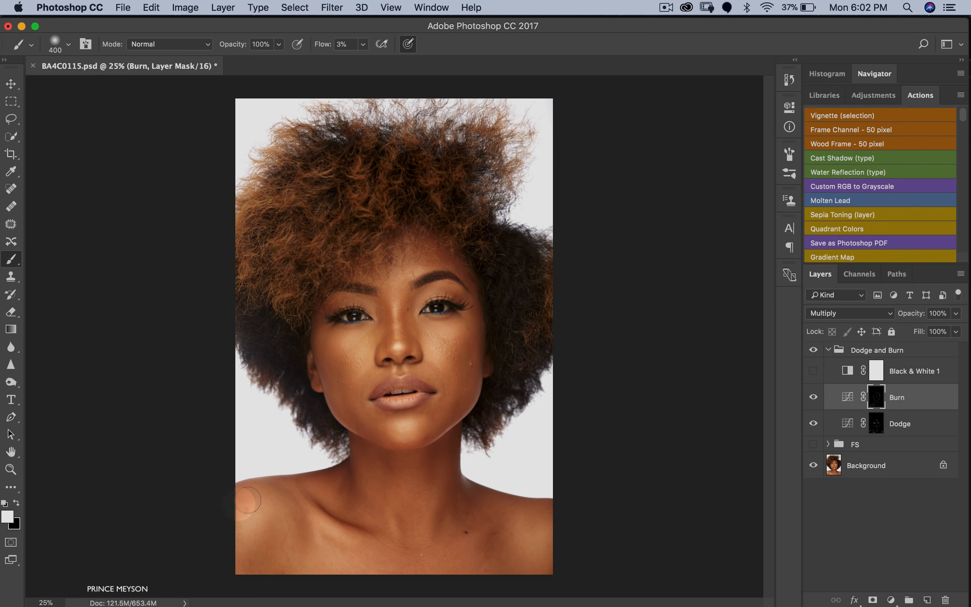
{"action": "key", "text": "bracketright"}
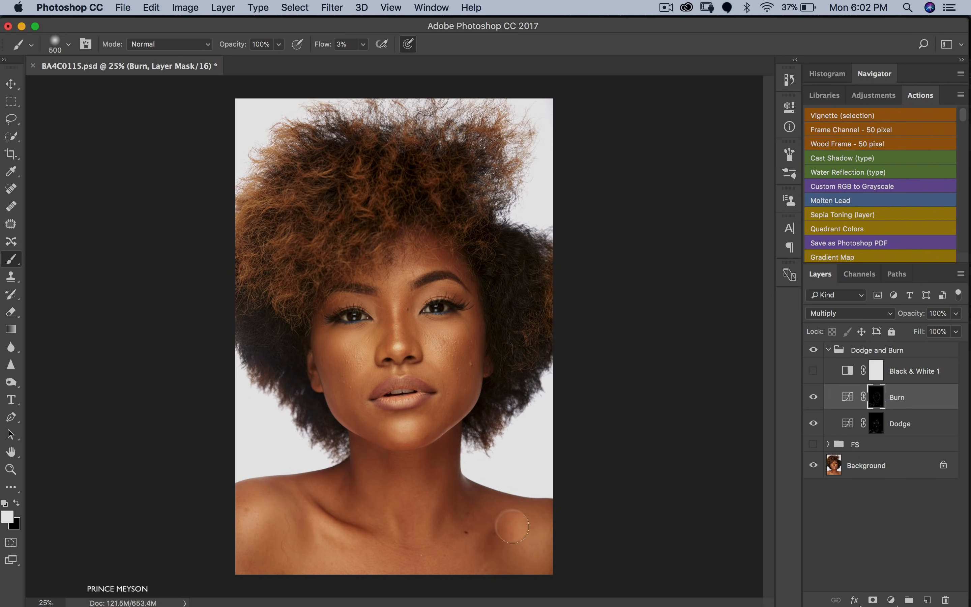
{"action": "mouse_move", "coordinate": [512, 526]}
{"action": "left_mouse_down"}
{"action": "mouse_move", "coordinate": [464, 502]}
{"action": "mouse_move", "coordinate": [565, 521]}
{"action": "left_mouse_up"}
- Burn the chin with a 250 px brush and enlarge the brush to 500 px
{"action": "key", "text": "bracketleft"}
{"action": "key", "text": "bracketleft"}
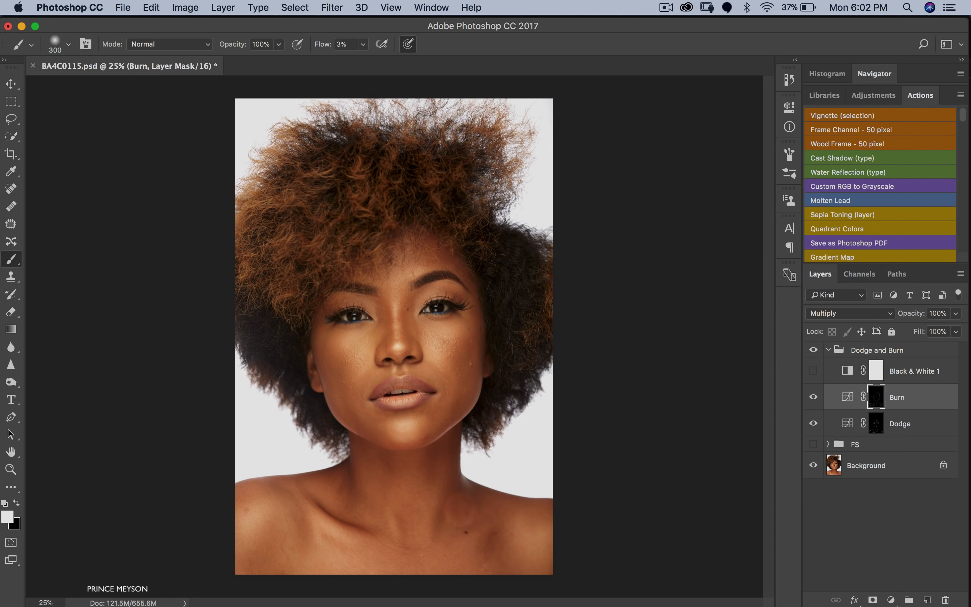
{"action": "key", "text": "bracketleft"}
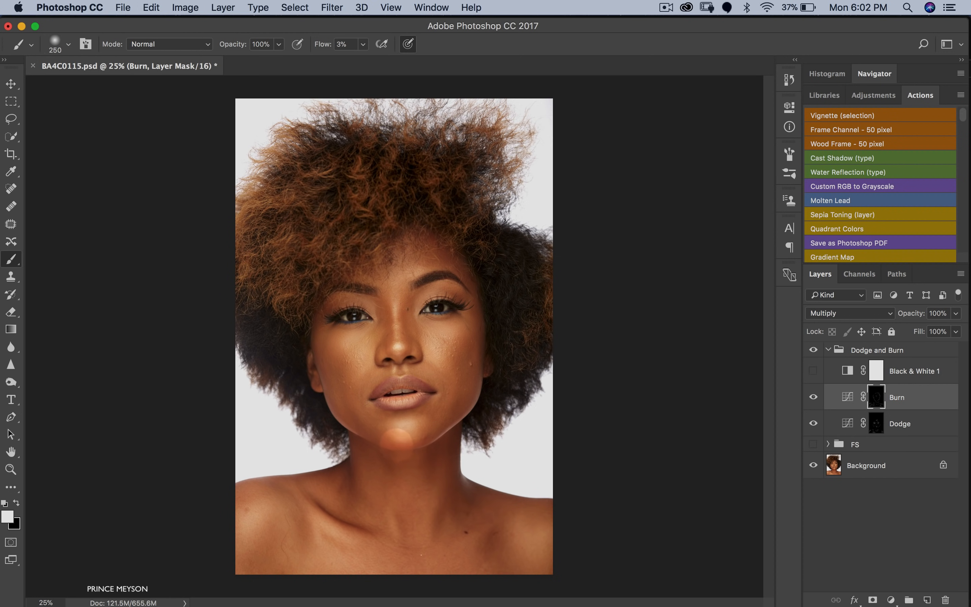
{"action": "key", "text": "bracketright"}
{"action": "key", "text": "bracketright"}
{"action": "key", "text": "bracketright"}
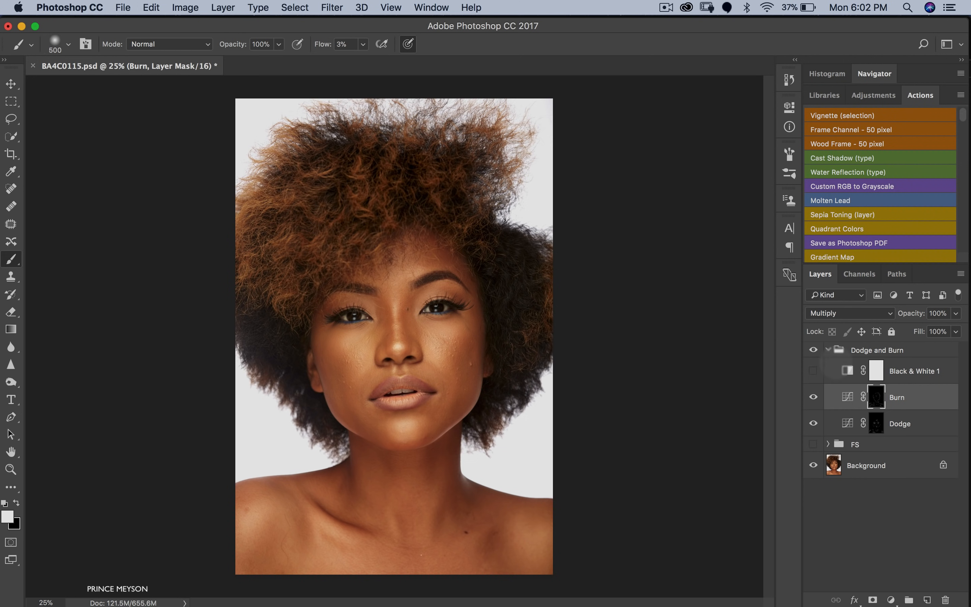
- Compare the portrait with the whole Dodge and Burn group off and on
{"action": "left_click", "coordinate": [813, 350]}
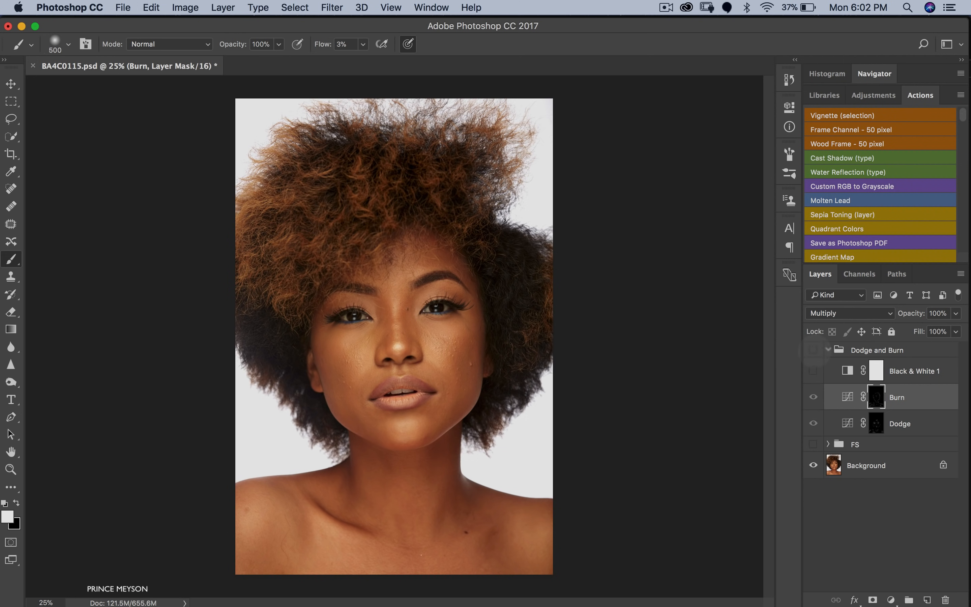
{"action": "left_click", "coordinate": [813, 350]}
{"action": "left_click", "coordinate": [813, 349]}
{"action": "left_click", "coordinate": [814, 350]}
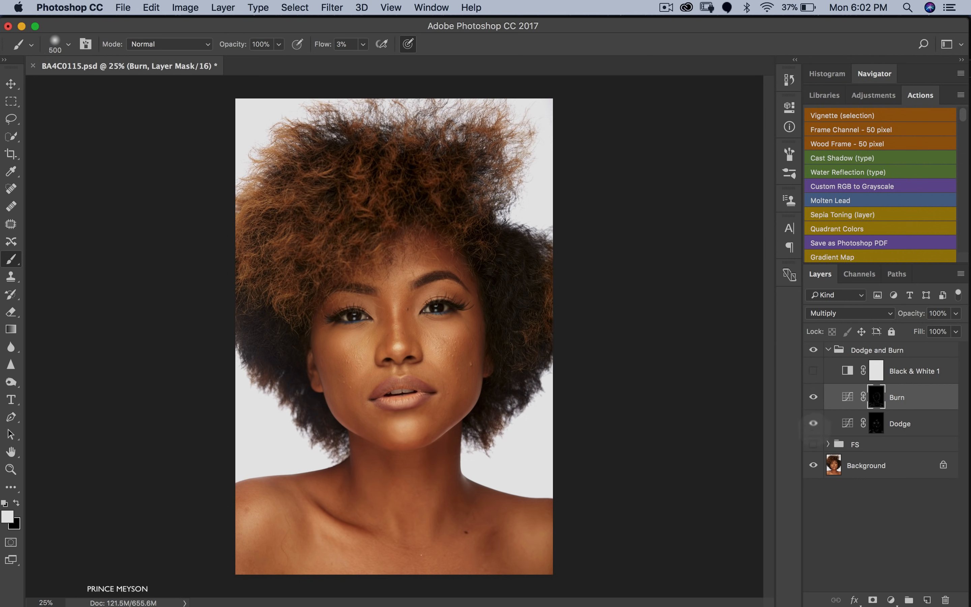
- Show the FS group again and burn the cheeks with brush sizes between 400 and 700 px
{"action": "left_click", "coordinate": [814, 444]}
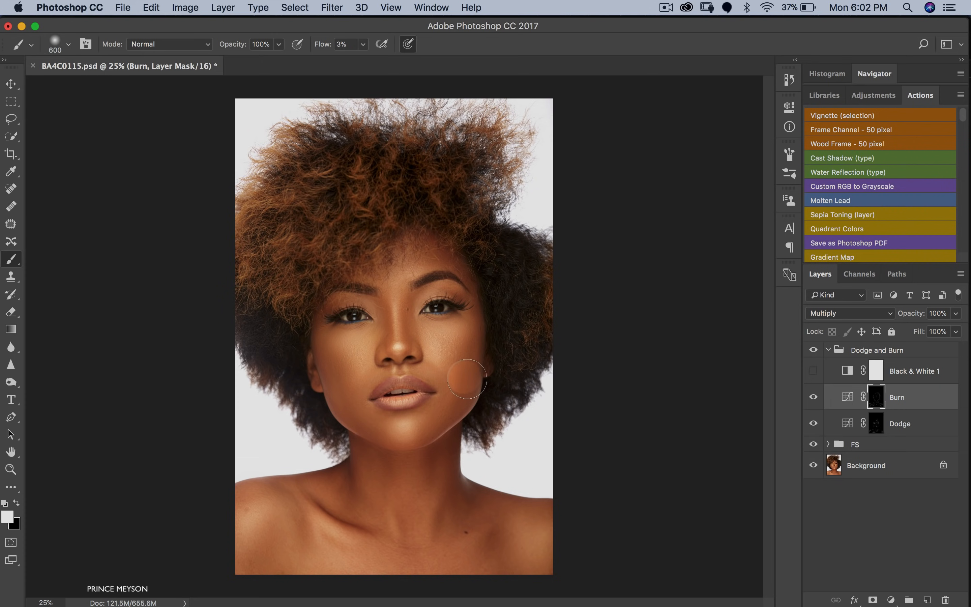
{"action": "key", "text": "bracketright"}
{"action": "key", "text": "bracketright"}
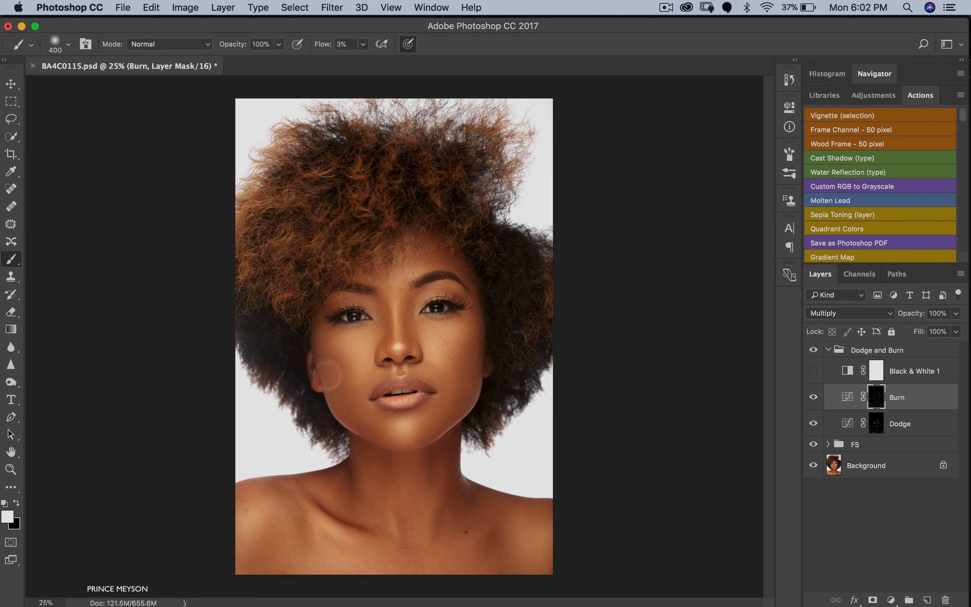
{"action": "key", "text": "bracketright"}
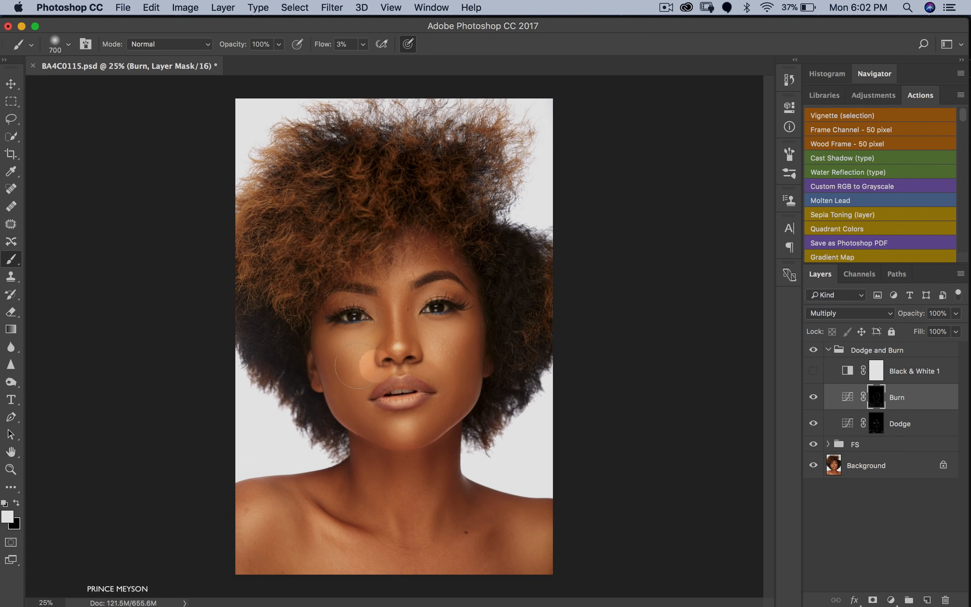
- Check the retouched portrait at reduced and closer magnification, comparing it with the Dodge layer off and on
{"action": "key", "text": "z"}
{"action": "key", "text": "super+minus"}
{"action": "key", "text": "super+minus"}
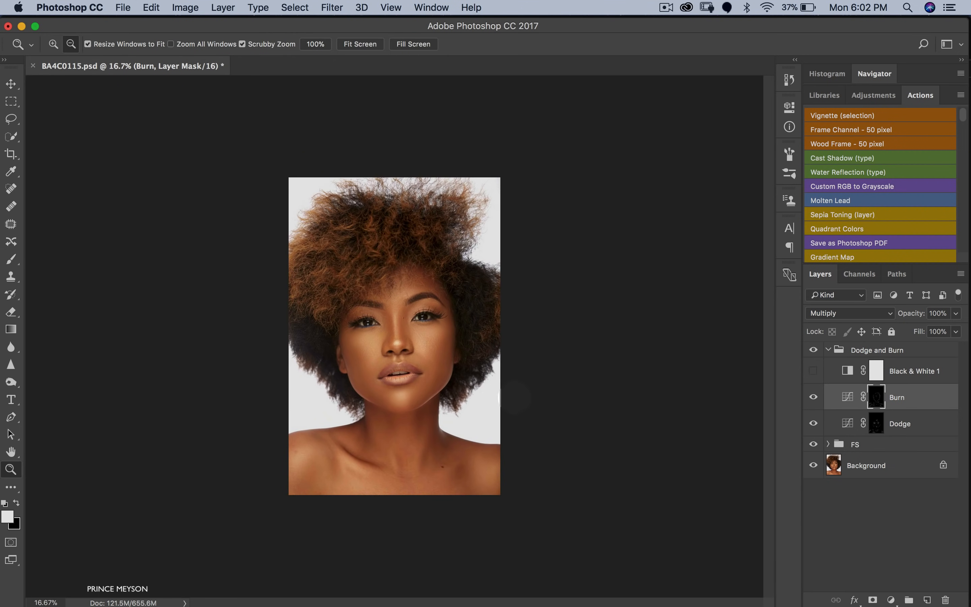
{"action": "key", "text": "b"}
{"action": "key", "text": "z"}
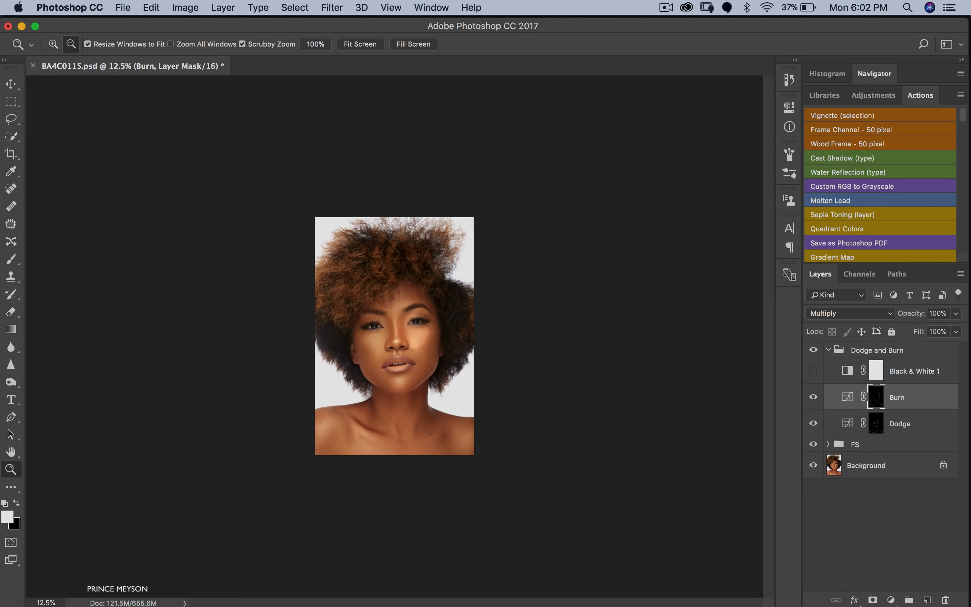
{"action": "left_click_drag", "start_coordinate": [413, 333], "coordinate": [582, 347]}
{"action": "key", "text": "b"}
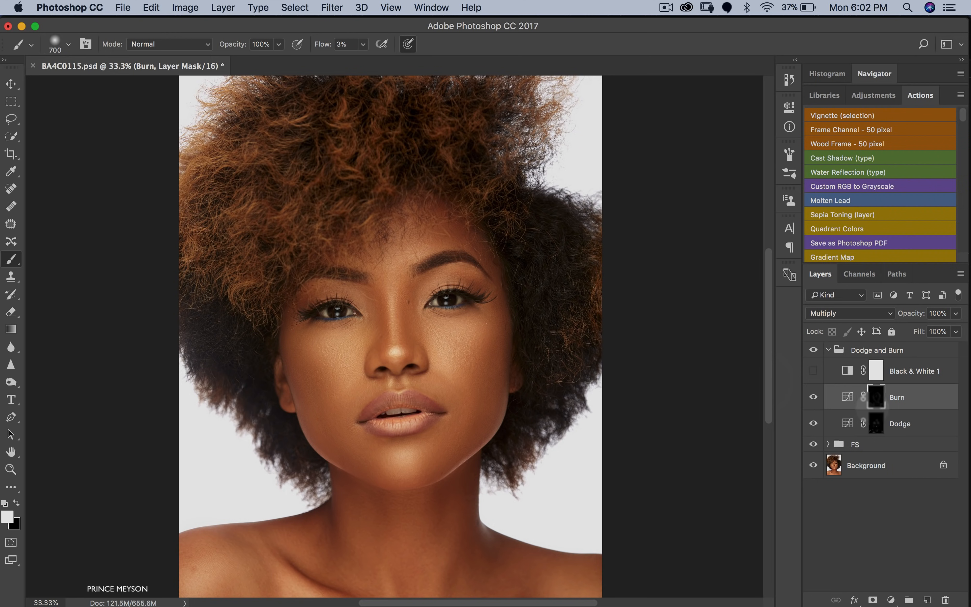
{"action": "left_click", "coordinate": [813, 422]}
{"action": "left_click", "coordinate": [813, 423]}
{"action": "left_click", "coordinate": [813, 423]}
{"action": "left_click", "coordinate": [812, 424]}
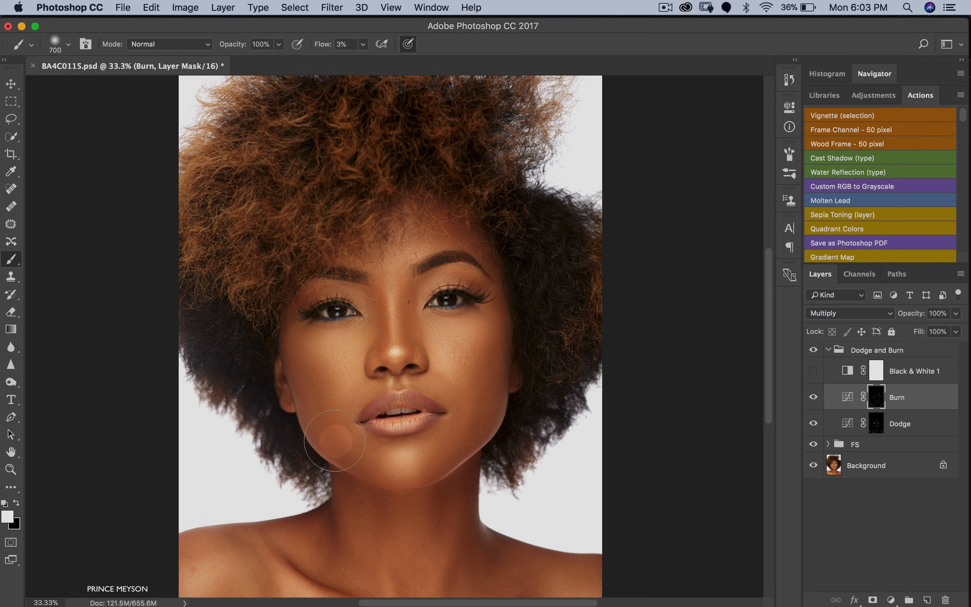
- Set the brush flow to 20% and paint black with a 400 px brush on the Burn mask to soften the burn along the jaw
{"action": "mouse_move", "coordinate": [335, 440]}
{"action": "left_mouse_down"}
{"action": "mouse_move", "coordinate": [350, 418]}
{"action": "mouse_move", "coordinate": [323, 410]}
{"action": "mouse_move", "coordinate": [321, 427]}
{"action": "left_mouse_up"}
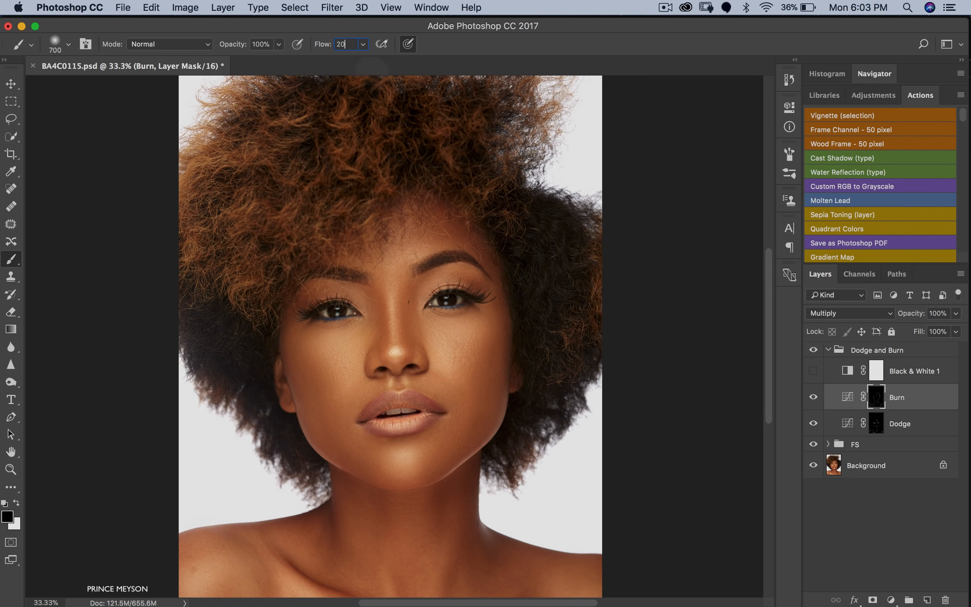
{"action": "key", "text": "bracketleft"}
{"action": "key", "text": "bracketleft"}
{"action": "key", "text": "bracketleft"}
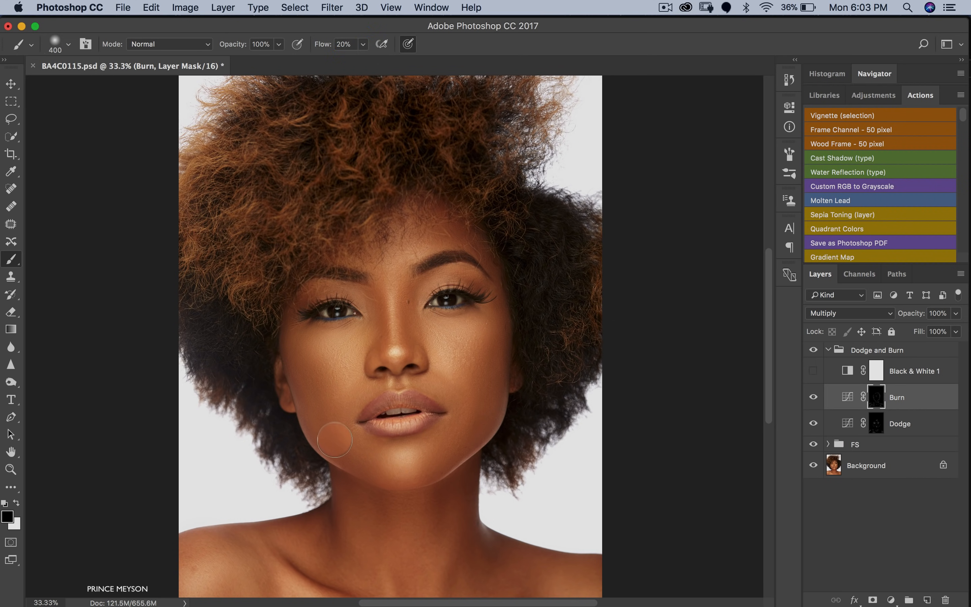
{"action": "mouse_move", "coordinate": [327, 415]}
{"action": "left_mouse_down"}
{"action": "mouse_move", "coordinate": [345, 449]}
{"action": "mouse_move", "coordinate": [322, 398]}
{"action": "mouse_move", "coordinate": [339, 442]}
{"action": "mouse_move", "coordinate": [367, 460]}
{"action": "left_mouse_up"}
- Paint the Dodge mask with a 600 px black brush below the left-hand eye and compare the Dodge layer off and on
{"action": "key", "text": "bracketright"}
{"action": "key", "text": "bracketright"}
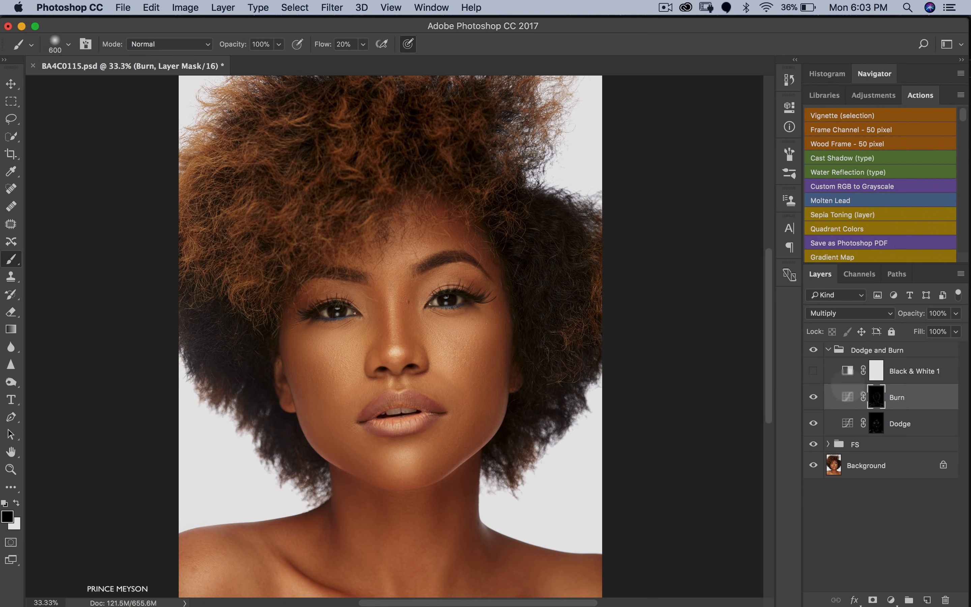
{"action": "left_click", "coordinate": [870, 421]}
{"action": "mouse_move", "coordinate": [310, 362]}
{"action": "left_mouse_down"}
{"action": "mouse_move", "coordinate": [317, 353]}
{"action": "mouse_move", "coordinate": [329, 361]}
{"action": "mouse_move", "coordinate": [321, 359]}
{"action": "left_mouse_up"}
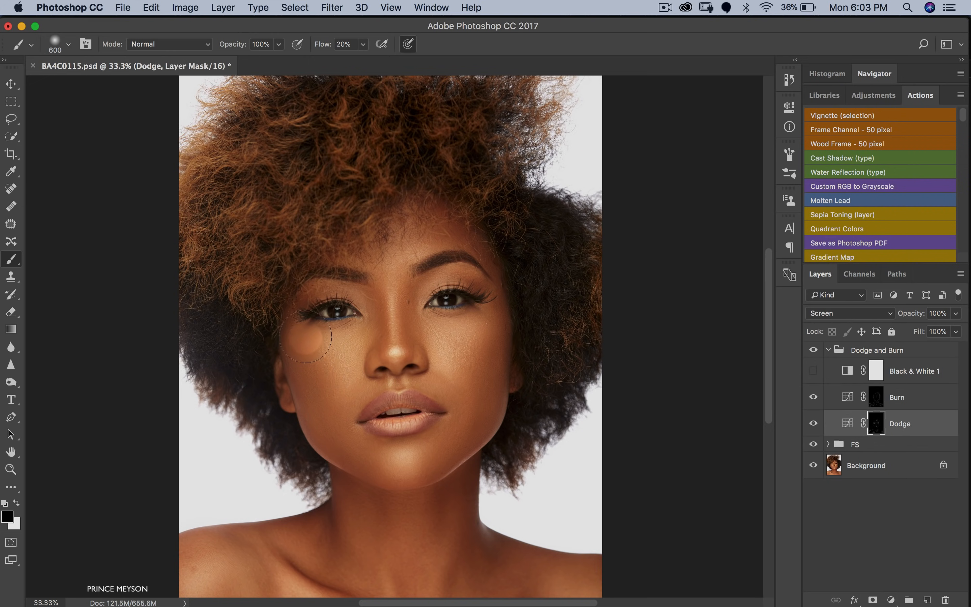
{"action": "left_click", "coordinate": [814, 423]}
{"action": "left_click", "coordinate": [814, 424]}
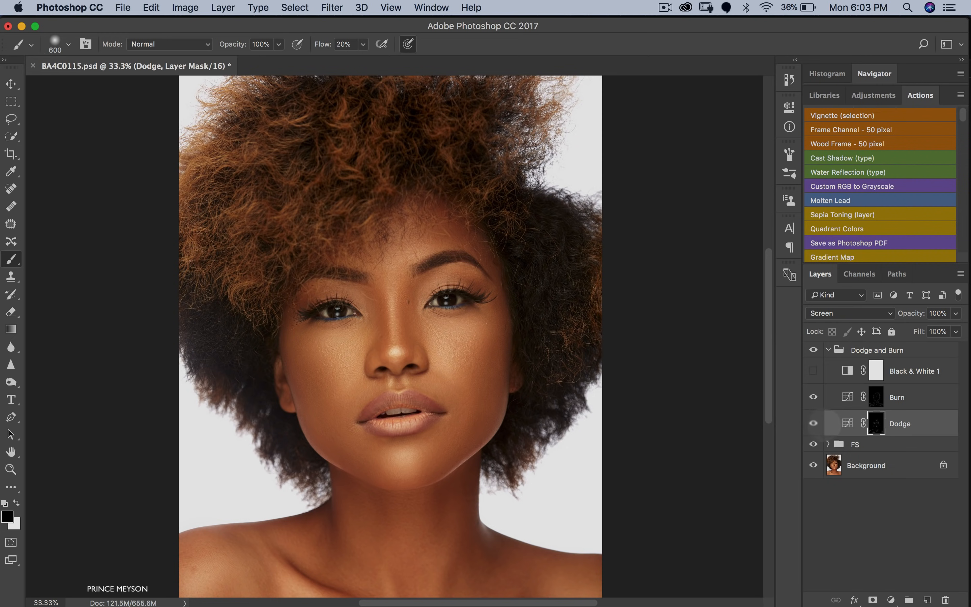
- Check the dodge and burn effect on the whole portrait at reduced magnification and on the face at 50%
{"action": "key", "text": "z"}
{"action": "key", "text": "super+minus"}
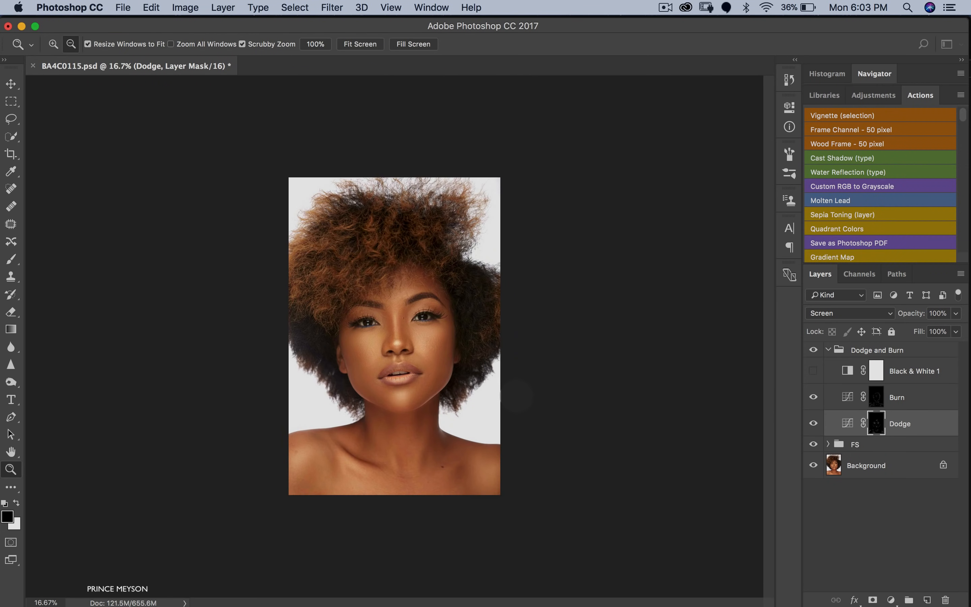
{"action": "key", "text": "super+minus"}
{"action": "key", "text": "b"}
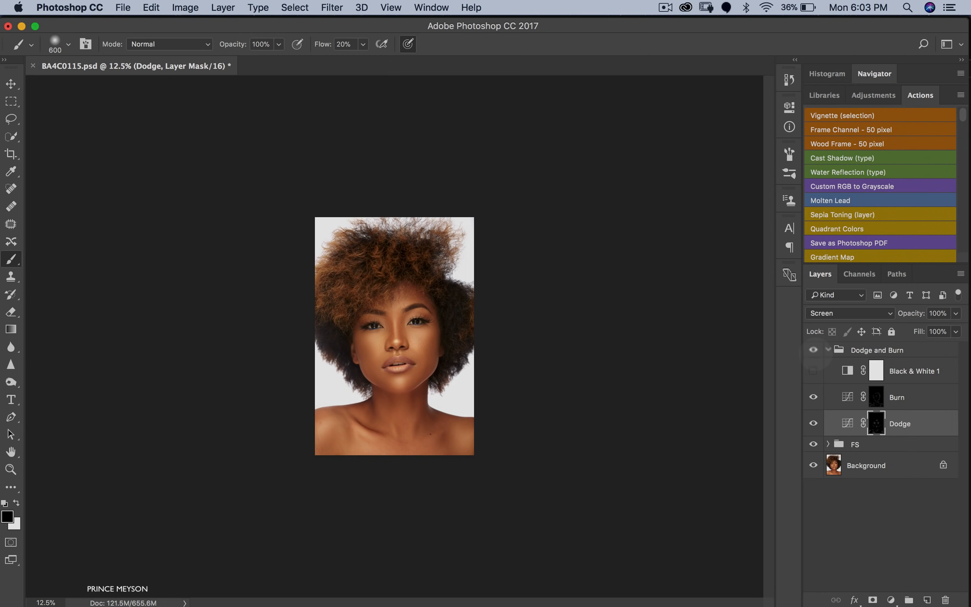
{"action": "left_click", "coordinate": [814, 350]}
{"action": "key", "text": "z"}
{"action": "left_click_drag", "start_coordinate": [412, 354], "coordinate": [452, 357]}
{"action": "key", "text": "b"}
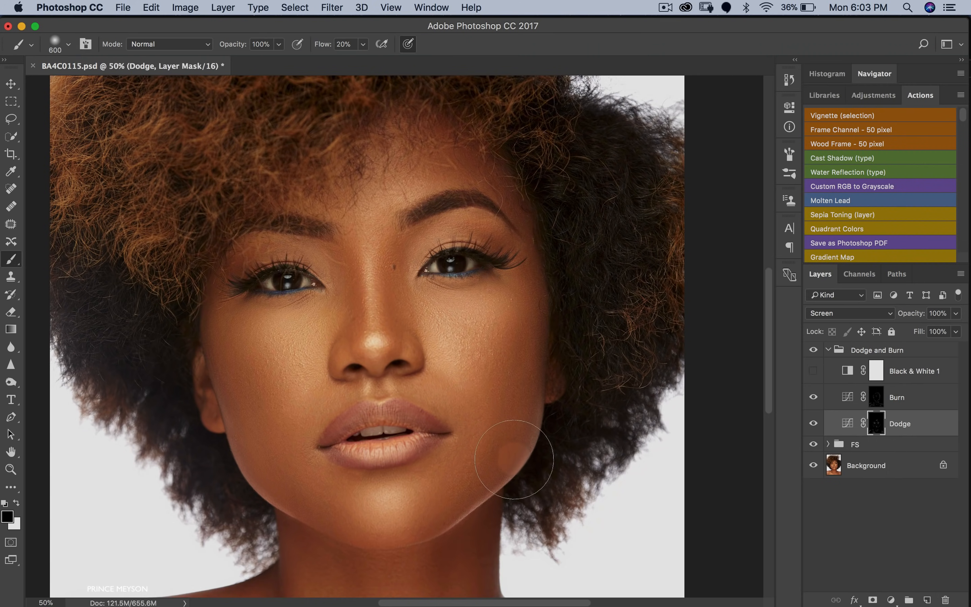
- Activate the Burn layer's mask and compare the full portrait with the Dodge and Burn group off and on
{"action": "left_click", "coordinate": [847, 396]}
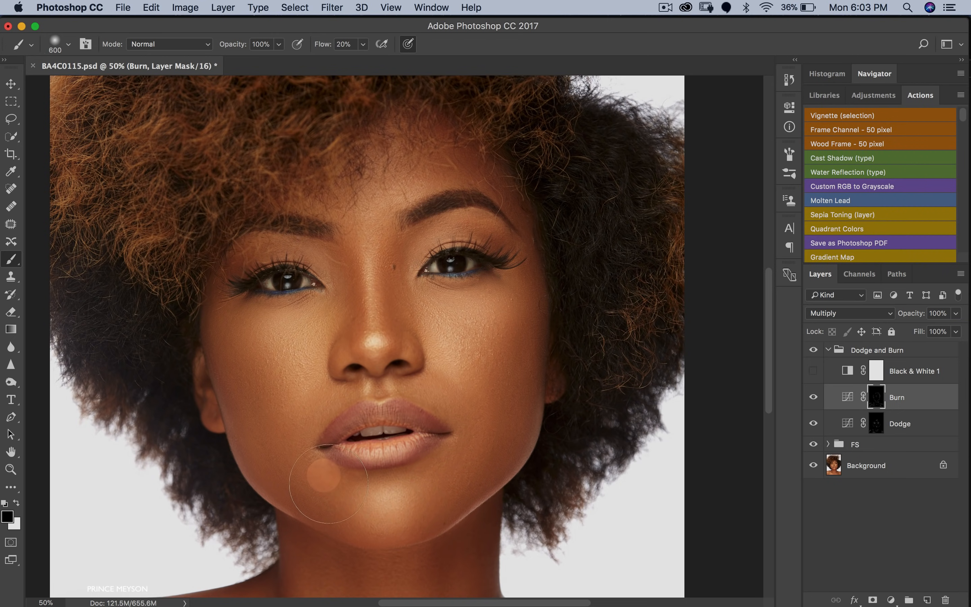
{"action": "key", "text": "z"}
{"action": "left_click", "coordinate": [511, 380], "text": "alt"}
{"action": "left_click", "coordinate": [511, 380], "text": "alt"}
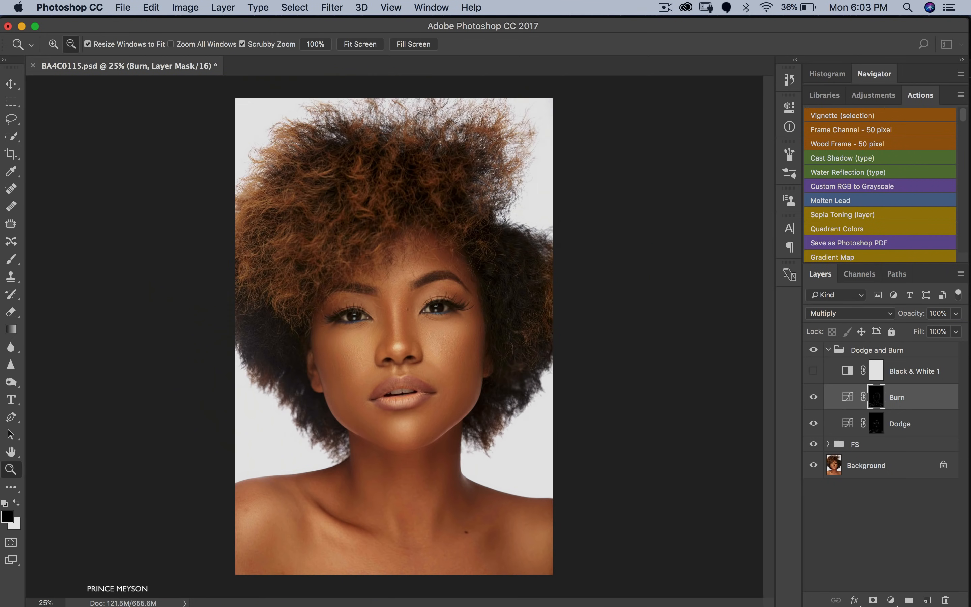
{"action": "key", "text": "b"}
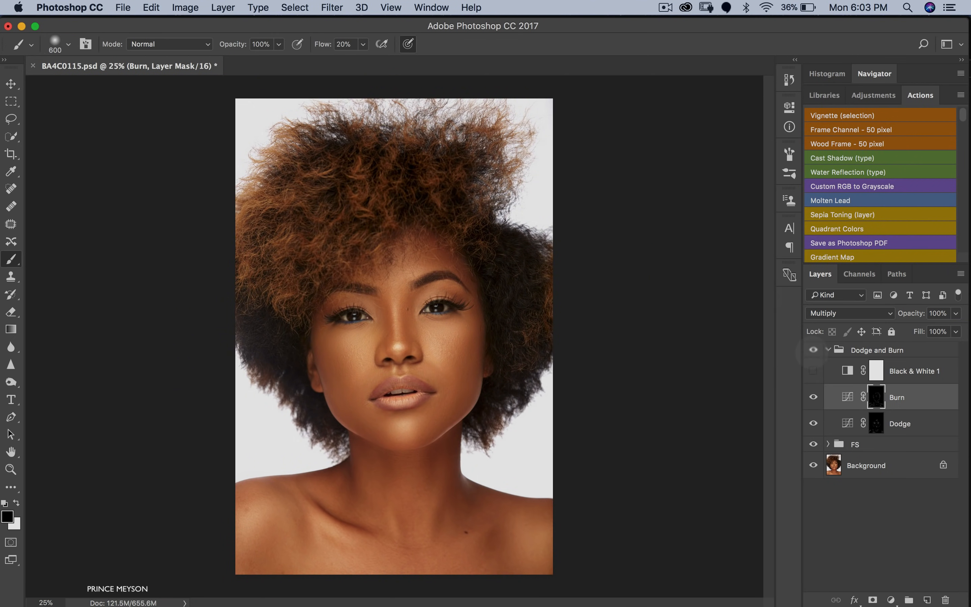
{"action": "left_click", "coordinate": [813, 350]}
{"action": "left_click", "coordinate": [813, 350]}
{"action": "left_click", "coordinate": [813, 350]}
{"action": "left_click", "coordinate": [813, 350]}
{"action": "key", "text": "z"}
{"action": "left_click", "coordinate": [473, 425], "text": "alt"}
{"action": "left_click", "coordinate": [473, 426], "text": "alt"}
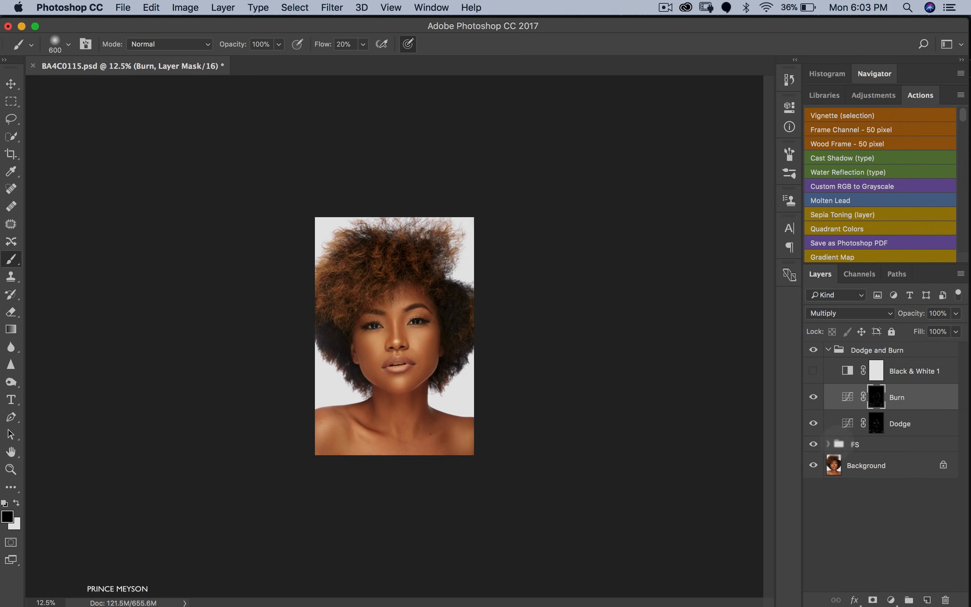
- Expand the FS group, select the High copy layer, and ready the Clone Stamp over the left-hand iris at 800% magnification
{"action": "left_click", "coordinate": [835, 444]}
{"action": "left_click", "coordinate": [828, 444]}
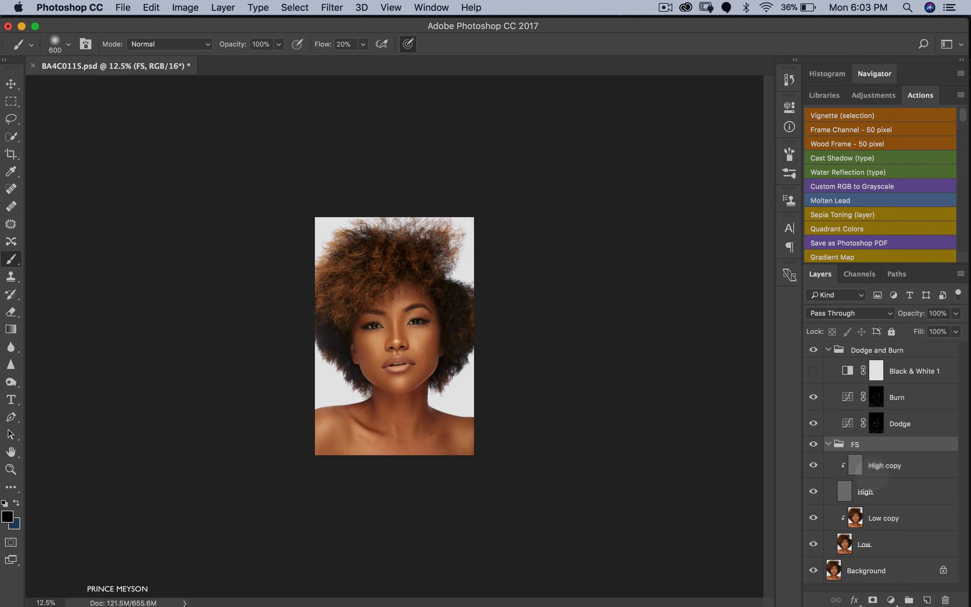
{"action": "left_click", "coordinate": [882, 466]}
{"action": "key", "text": "z"}
{"action": "left_click", "coordinate": [395, 337]}
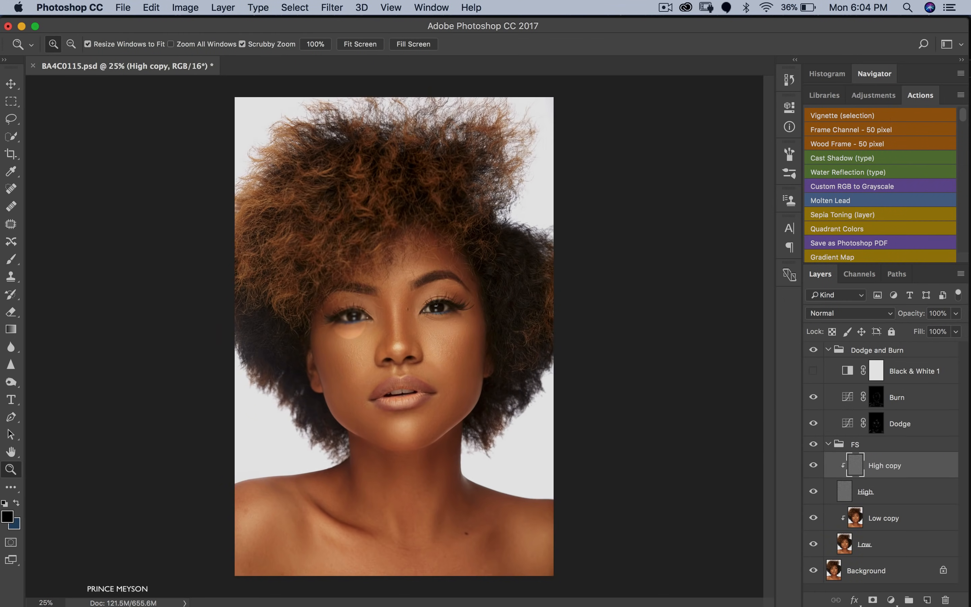
{"action": "left_click_drag", "start_coordinate": [349, 323], "coordinate": [488, 323]}
{"action": "key", "text": "b"}
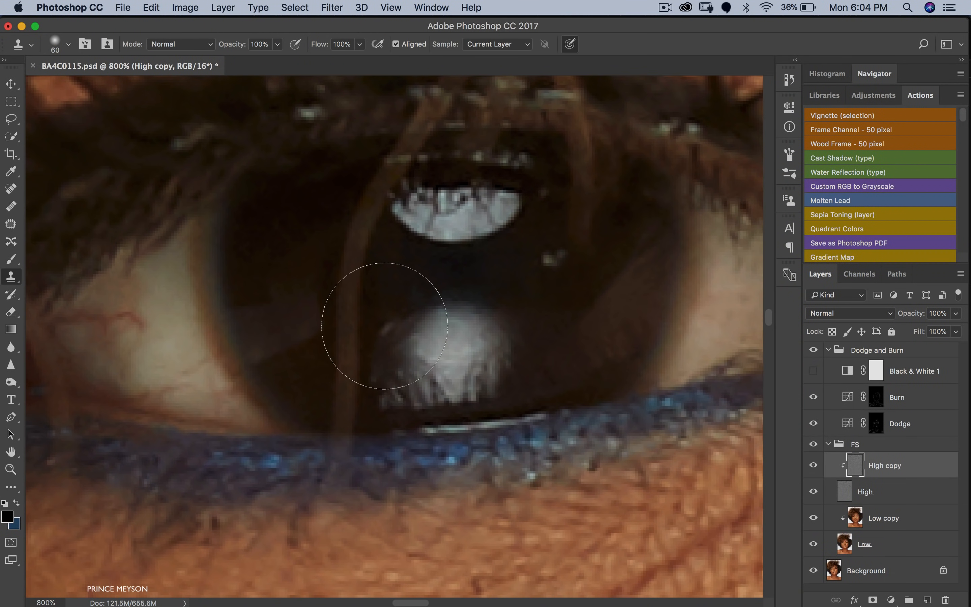
{"action": "left_click_drag", "start_coordinate": [384, 326], "coordinate": [414, 320]}
{"action": "key", "text": "bracketleft"}
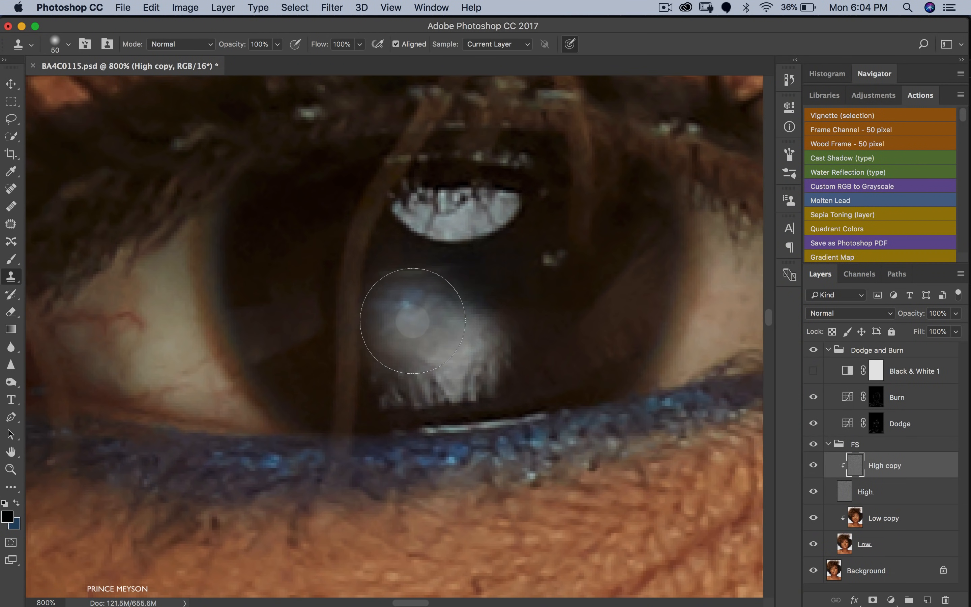
{"action": "key", "text": "bracketleft"}
{"action": "key", "text": "bracketleft"}
{"action": "key", "text": "super+z"}
- Clone out the lower part of the hair strand crossing the left-hand iris with a 15 px Clone Stamp
{"action": "key", "text": "bracketleft"}
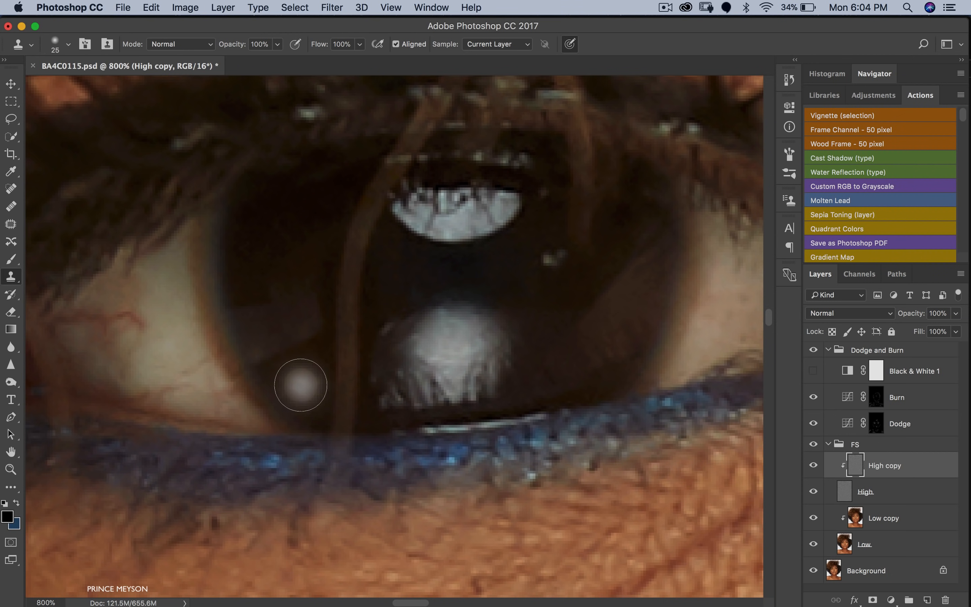
{"action": "key", "text": "bracketleft"}
{"action": "key", "text": "bracketleft"}
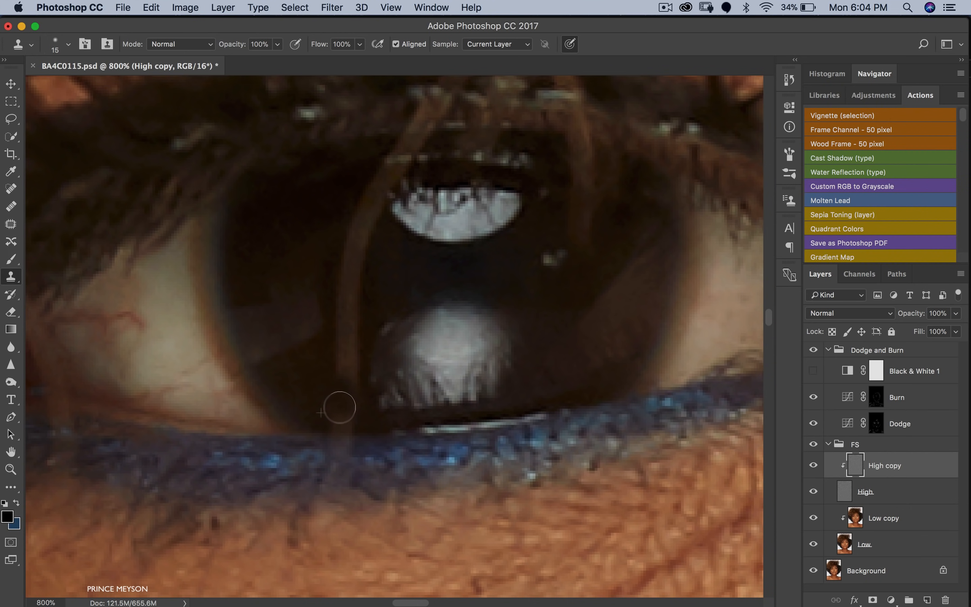
{"action": "left_click", "coordinate": [339, 420]}
{"action": "left_click", "coordinate": [346, 377]}
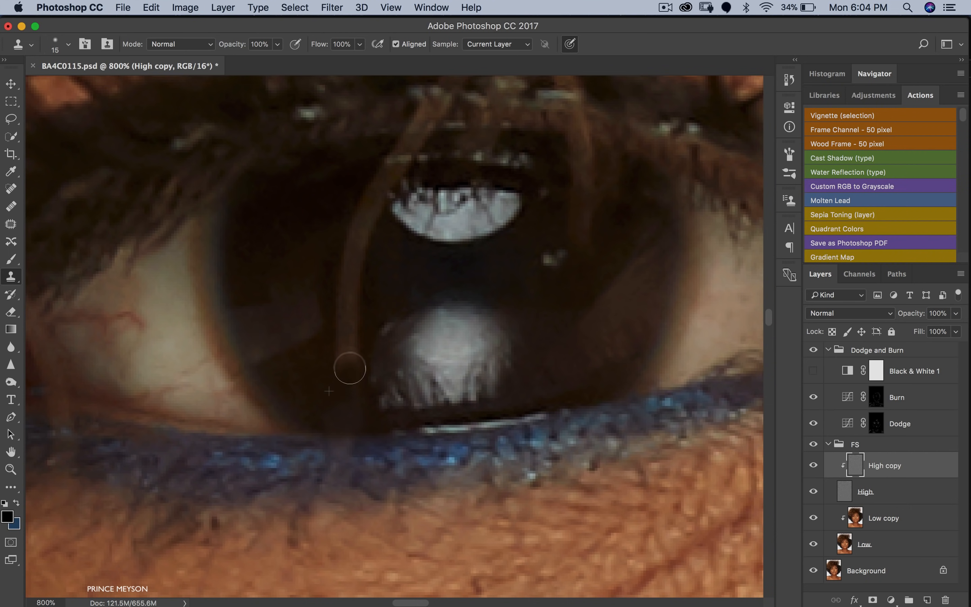
{"action": "left_click", "coordinate": [348, 343]}
{"action": "left_click", "coordinate": [340, 346]}
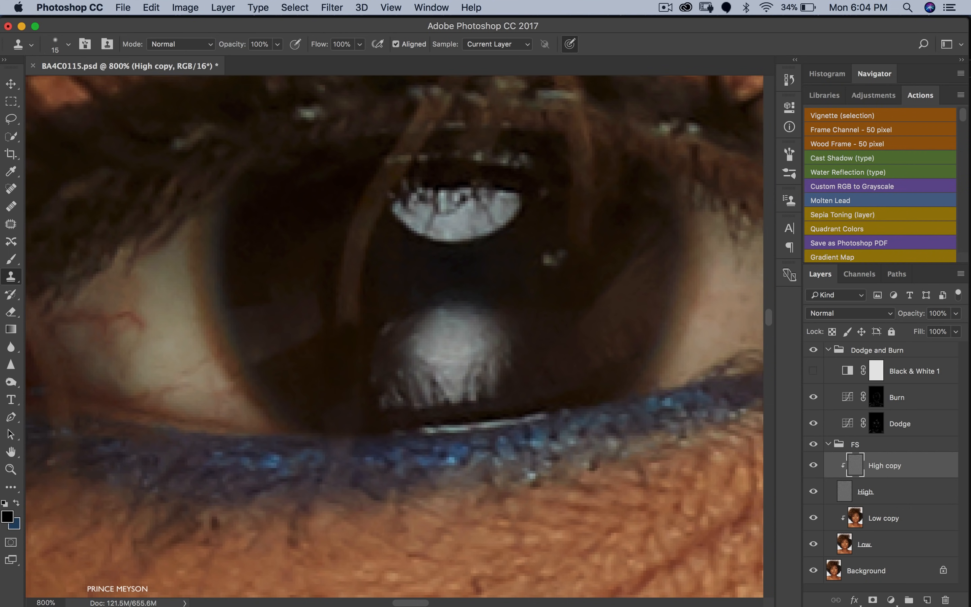
- Clone sampled dark iris texture over the middle stretch of the hair strand beside the two catchlights
{"action": "left_click", "coordinate": [372, 297], "text": "alt"}
{"action": "left_click", "coordinate": [349, 323]}
{"action": "left_click", "coordinate": [375, 298], "text": "alt"}
{"action": "left_click_drag", "start_coordinate": [359, 291], "coordinate": [344, 322]}
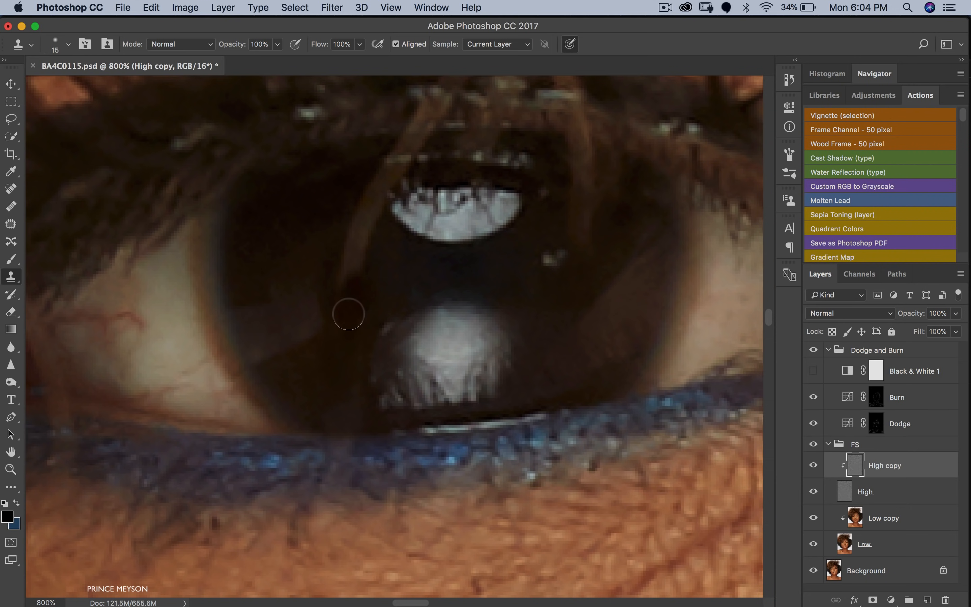
{"action": "left_click", "coordinate": [312, 401], "text": "alt"}
{"action": "left_click", "coordinate": [340, 413]}
{"action": "left_click", "coordinate": [364, 301], "text": "alt"}
{"action": "left_click_drag", "start_coordinate": [356, 259], "coordinate": [348, 271]}
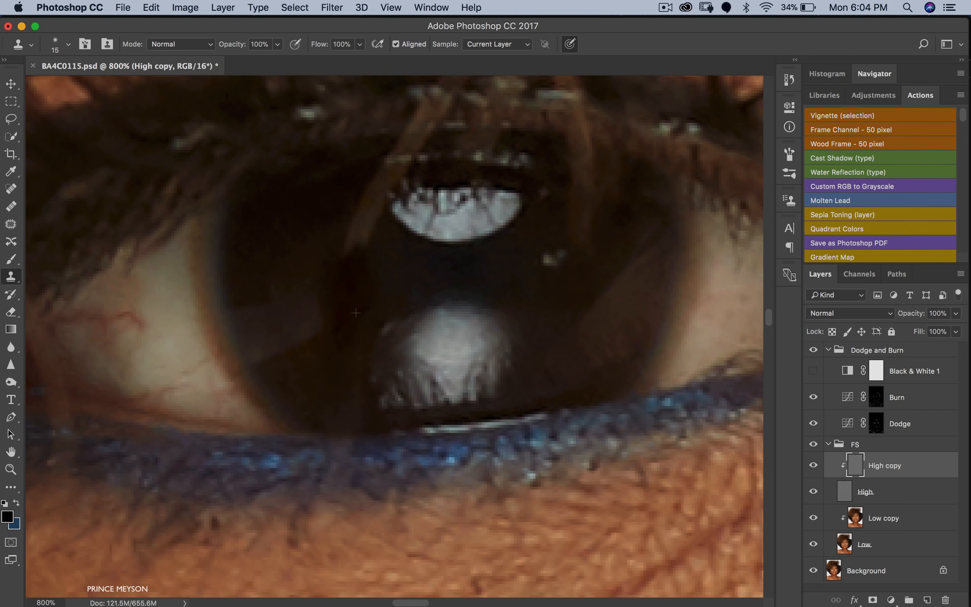
- Clone out the upper part of the strand up to the upper lid and even out the iris beside the upper catchlight
{"action": "left_click", "coordinate": [320, 261], "text": "alt"}
{"action": "left_click", "coordinate": [351, 258]}
{"action": "left_click_drag", "start_coordinate": [355, 204], "coordinate": [372, 224]}
{"action": "left_click", "coordinate": [409, 169]}
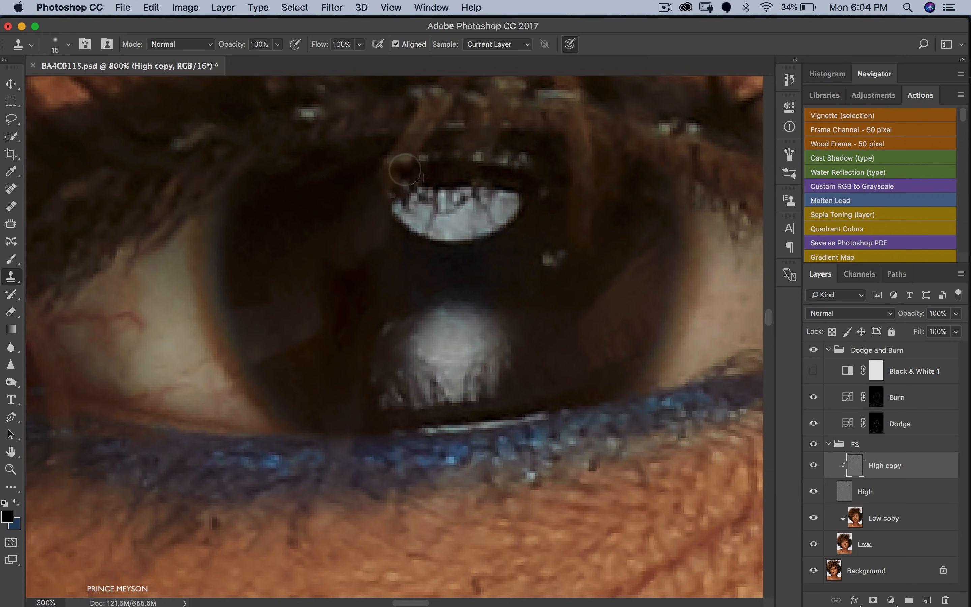
{"action": "left_click_drag", "start_coordinate": [391, 159], "coordinate": [387, 163]}
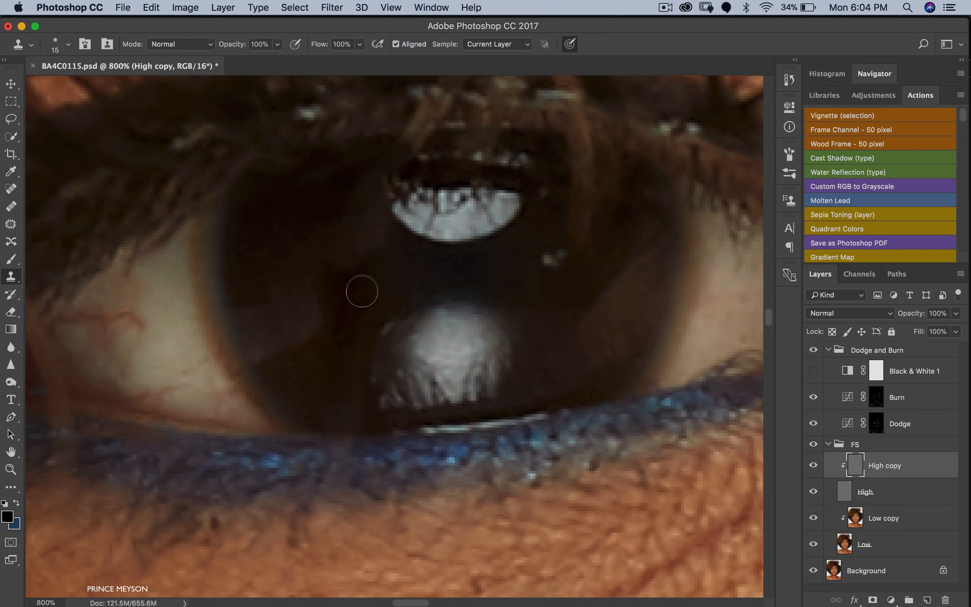
{"action": "left_click", "coordinate": [355, 261]}
{"action": "mouse_move", "coordinate": [386, 244]}
{"action": "left_mouse_down"}
{"action": "mouse_move", "coordinate": [339, 217]}
{"action": "mouse_move", "coordinate": [380, 214]}
{"action": "left_mouse_up"}
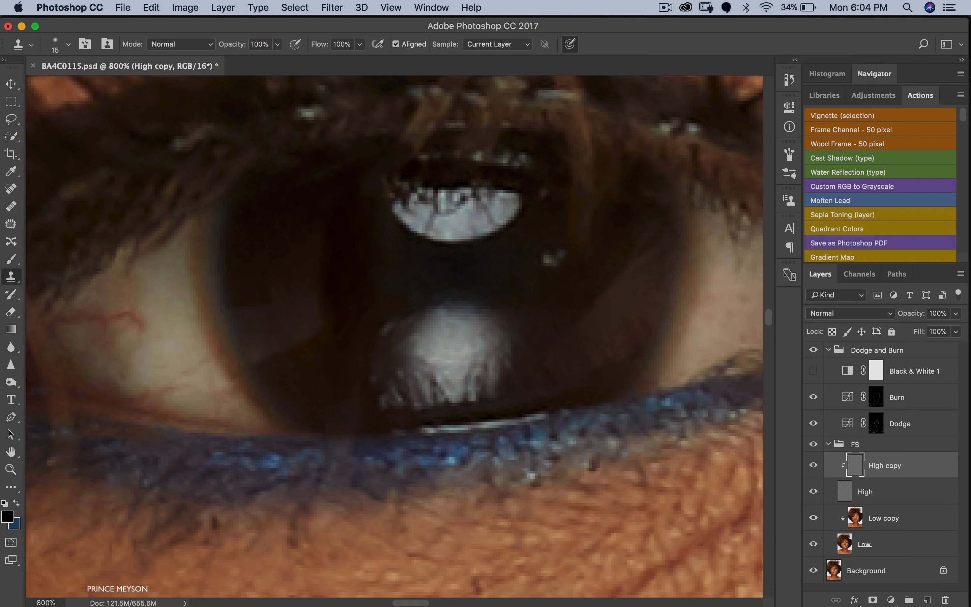
- Examine the cleaned left-hand eye within the face and at 200% magnification
{"action": "key", "text": "z"}
{"action": "left_click_drag", "start_coordinate": [403, 325], "coordinate": [297, 325]}
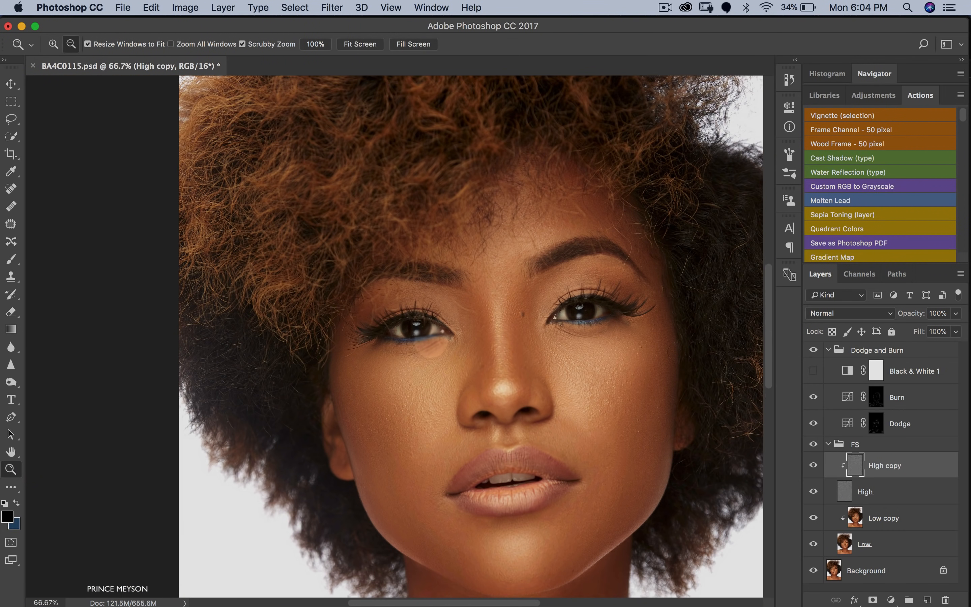
{"action": "left_click_drag", "start_coordinate": [417, 337], "coordinate": [489, 338]}
{"action": "key", "text": "s"}
{"action": "left_click_drag", "start_coordinate": [383, 371], "coordinate": [361, 373]}
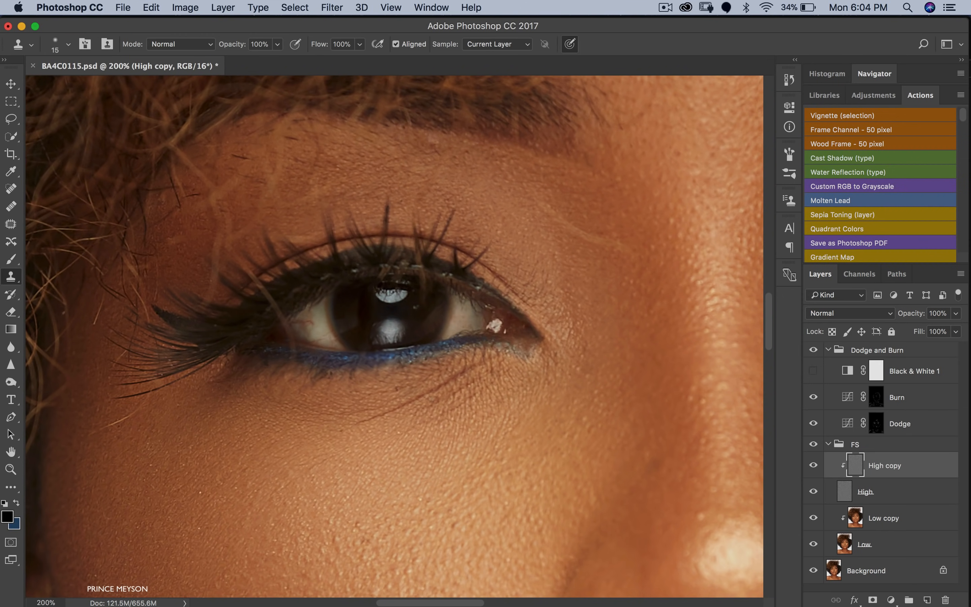
- View the whole portrait at 25% and compare it with the FS group off and on
{"action": "key", "text": "z"}
{"action": "left_click", "coordinate": [461, 358], "text": "alt"}
{"action": "left_click", "coordinate": [462, 357], "text": "alt"}
{"action": "left_click", "coordinate": [460, 361], "text": "alt"}
{"action": "left_click", "coordinate": [461, 362], "text": "alt"}
{"action": "left_click", "coordinate": [460, 361], "text": "alt"}
{"action": "key", "text": "s"}
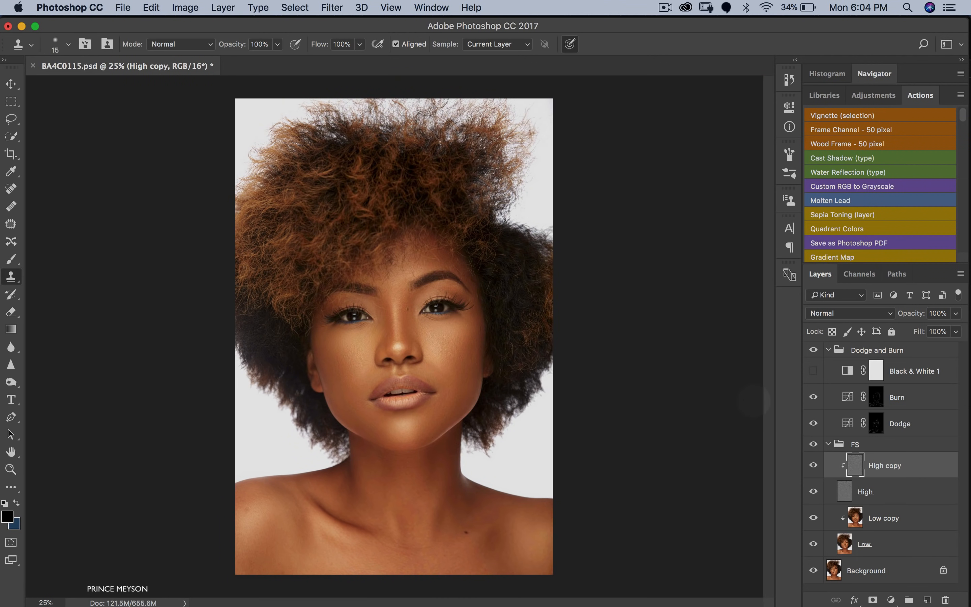
{"action": "left_click", "coordinate": [814, 444]}
{"action": "left_click", "coordinate": [813, 444]}
{"action": "left_click", "coordinate": [813, 444]}
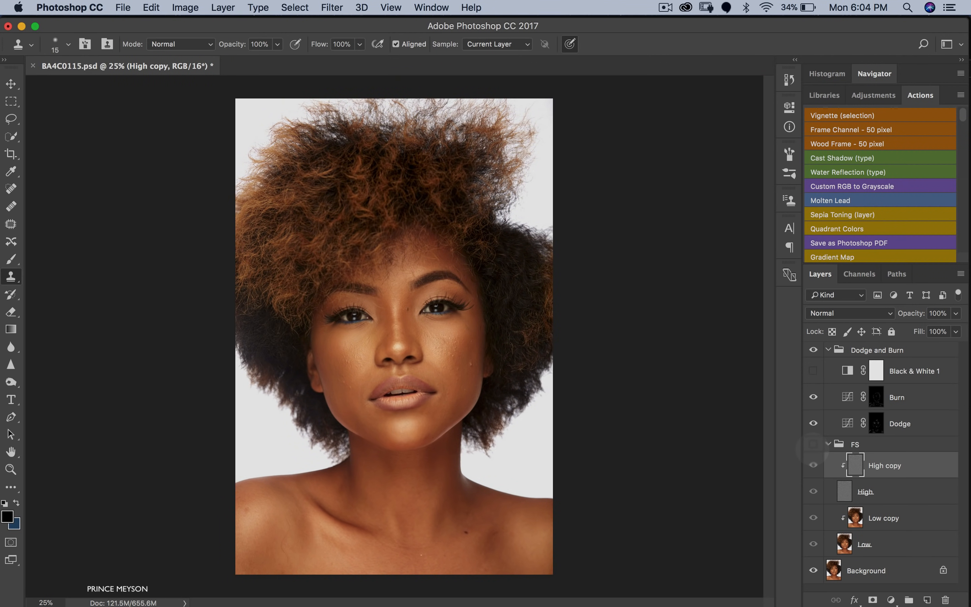
{"action": "left_click", "coordinate": [814, 444]}
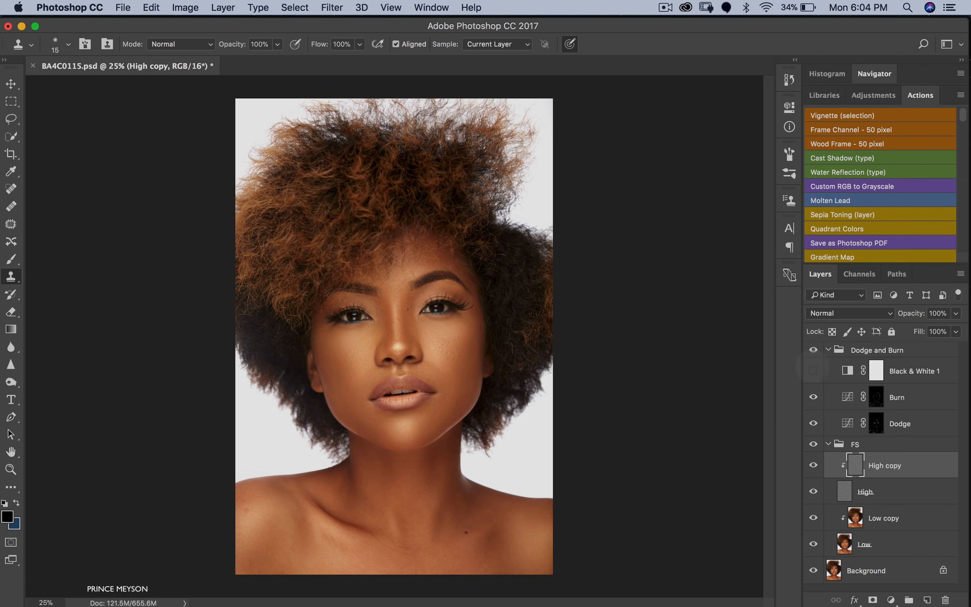
- Collapse the Dodge and Burn and FS groups, hide both, and show them again one by one to compare with the original
{"action": "left_click", "coordinate": [827, 349]}
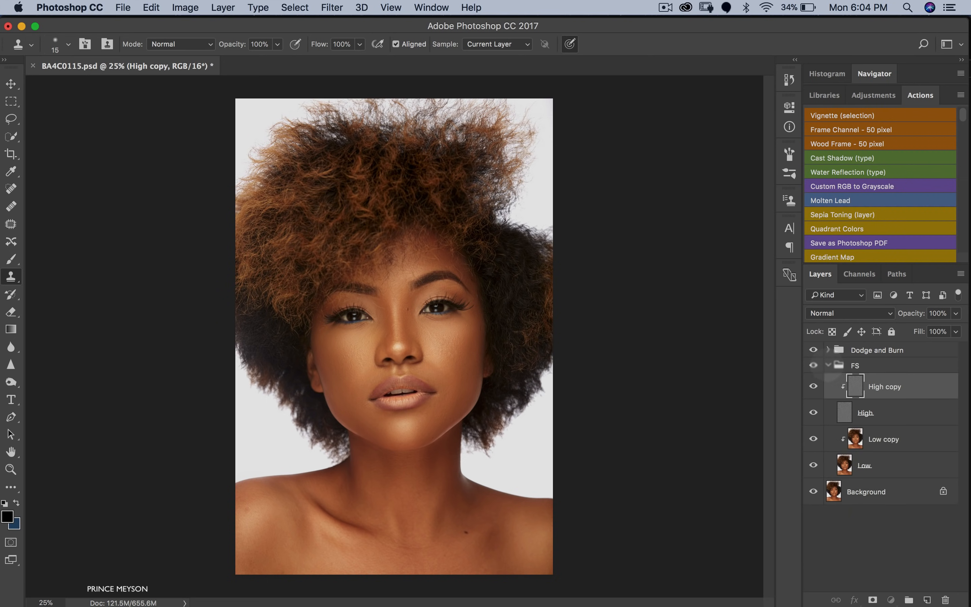
{"action": "left_click", "coordinate": [839, 365]}
{"action": "left_click", "coordinate": [828, 364]}
{"action": "left_click", "coordinate": [814, 350]}
{"action": "left_click", "coordinate": [813, 364]}
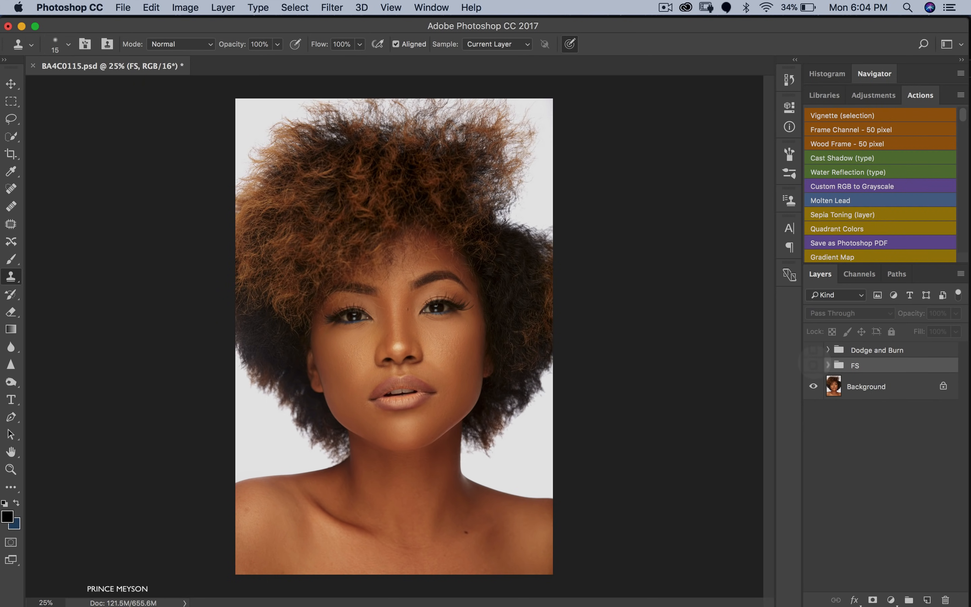
{"action": "left_click", "coordinate": [813, 365]}
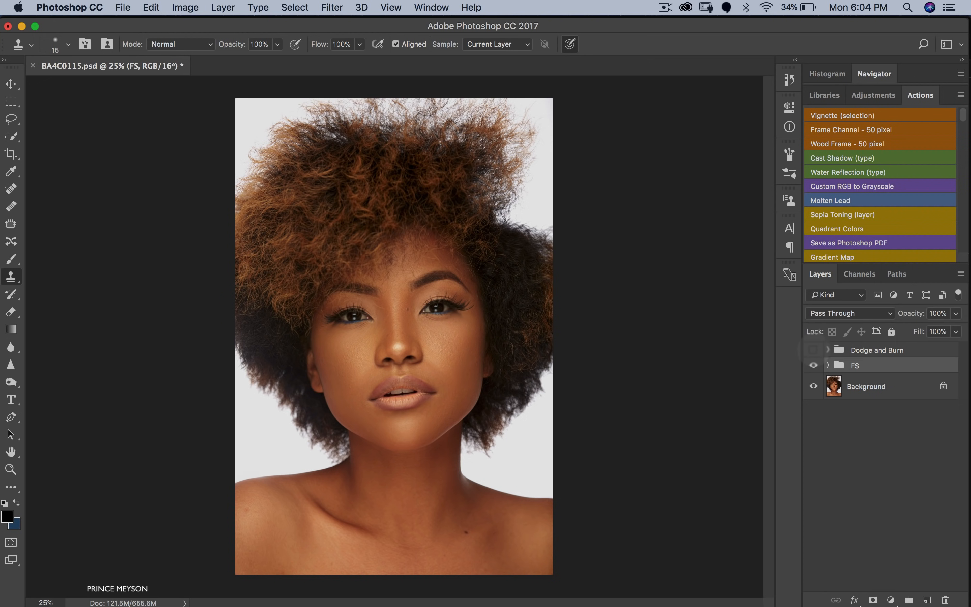
{"action": "left_click", "coordinate": [813, 350]}
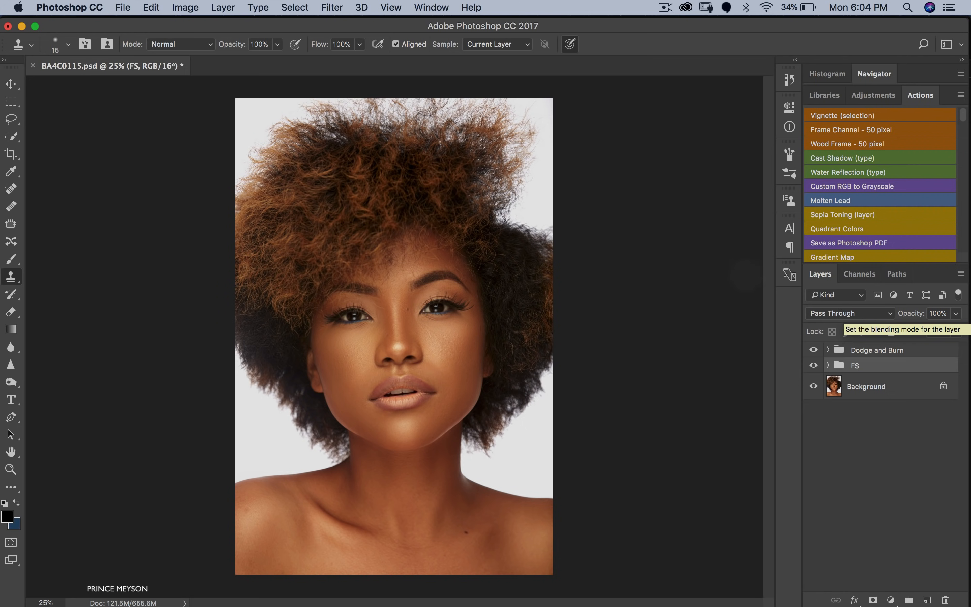
- Compare the portrait with the Low copy layer of the FS group at 0% and at full opacity
{"action": "left_click", "coordinate": [828, 365]}
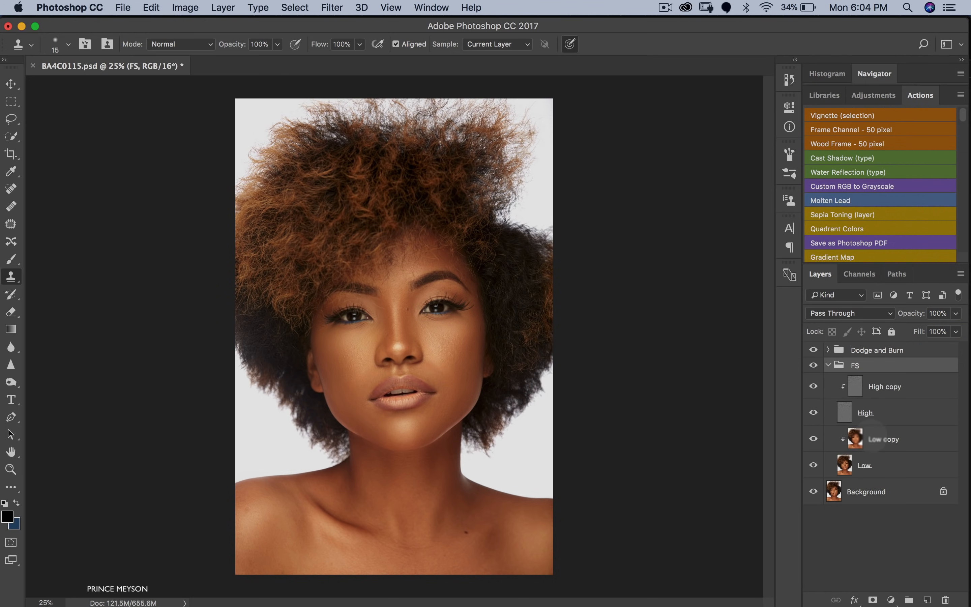
{"action": "left_click", "coordinate": [876, 439]}
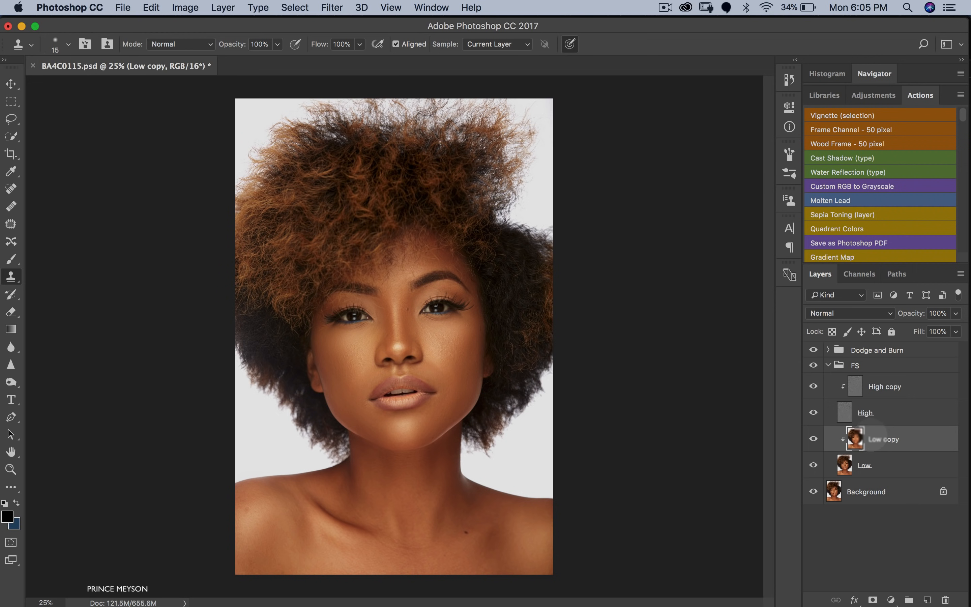
{"action": "left_click", "coordinate": [956, 313]}
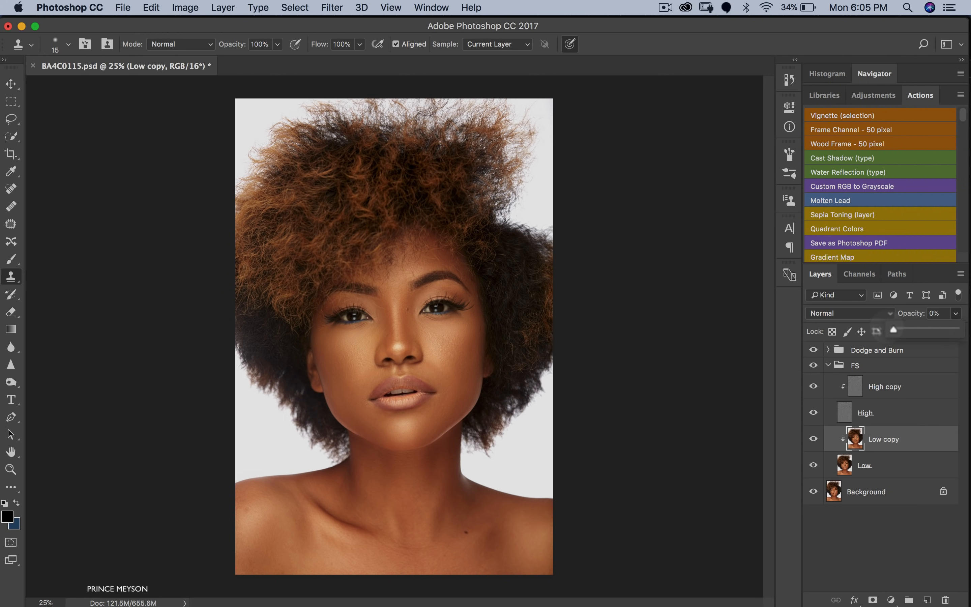
{"action": "left_click_drag", "start_coordinate": [886, 327], "coordinate": [895, 328]}
{"action": "left_click", "coordinate": [895, 437]}
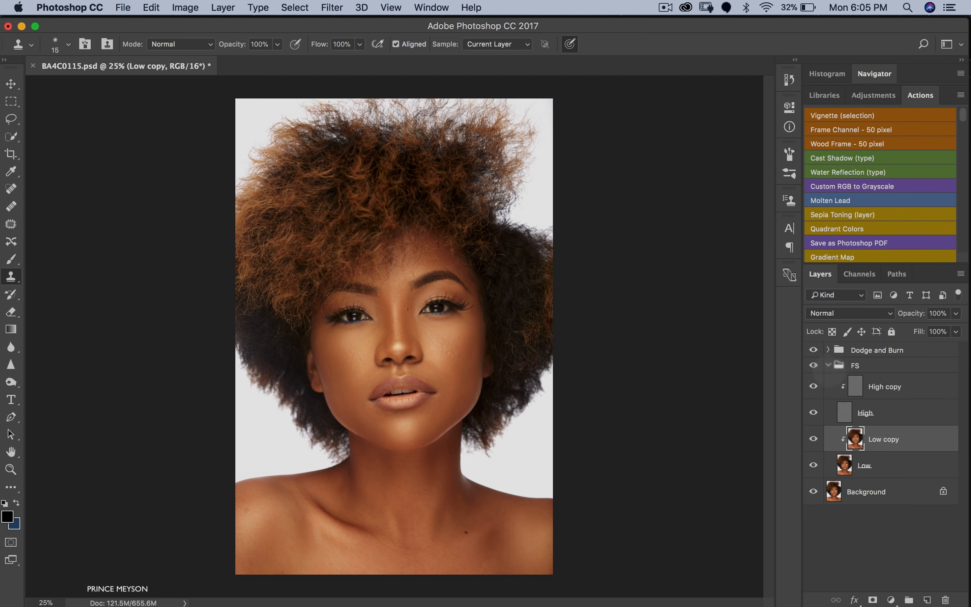
- Collapse the FS group, compare the FS and Dodge and Burn groups off and on, and leave Dodge and Burn selected
{"action": "left_click", "coordinate": [834, 365]}
{"action": "left_click", "coordinate": [828, 366]}
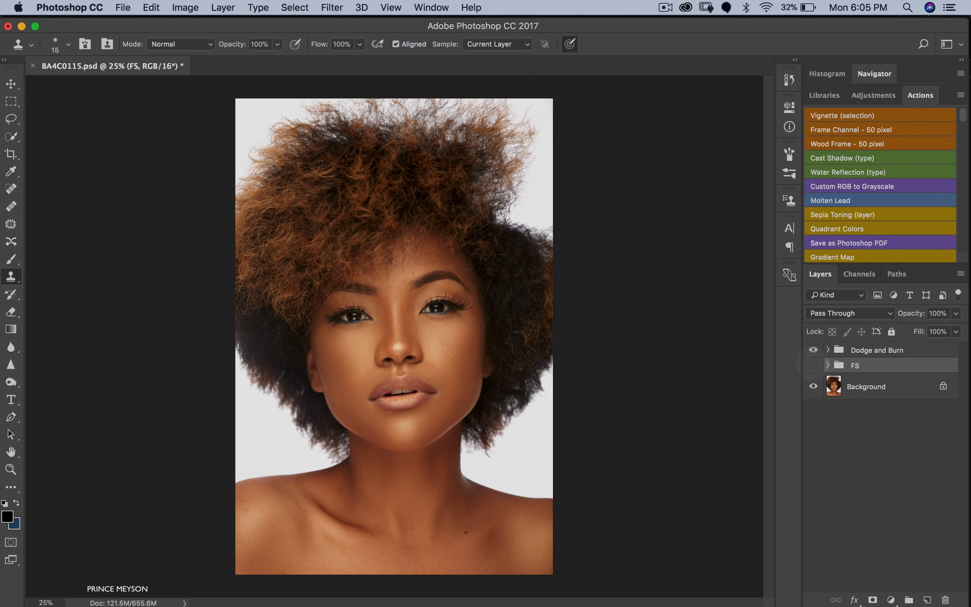
{"action": "left_click", "coordinate": [814, 365]}
{"action": "left_click", "coordinate": [814, 350]}
{"action": "left_click", "coordinate": [814, 349]}
{"action": "left_click", "coordinate": [871, 350]}
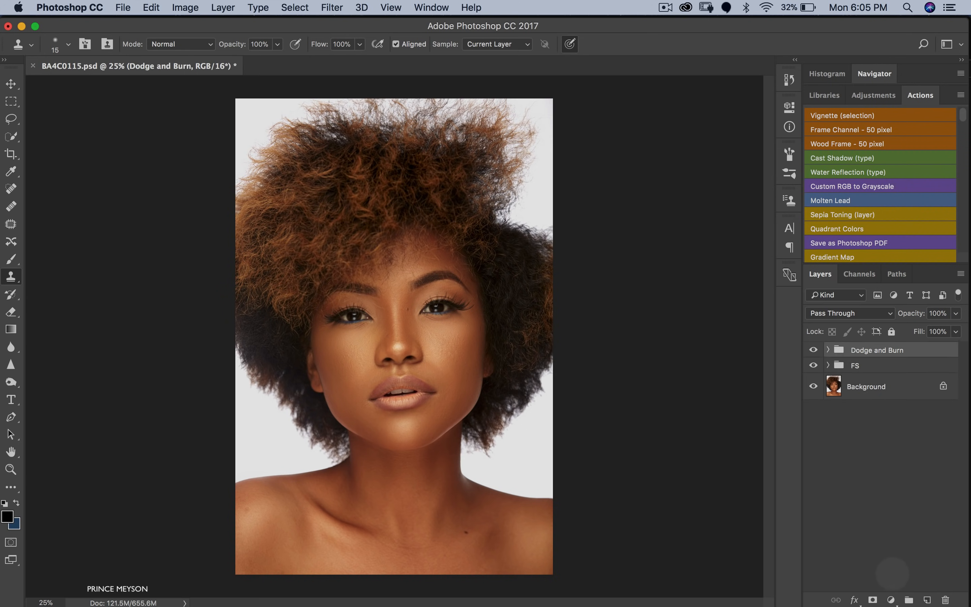
{"action": "left_click", "coordinate": [891, 600]}
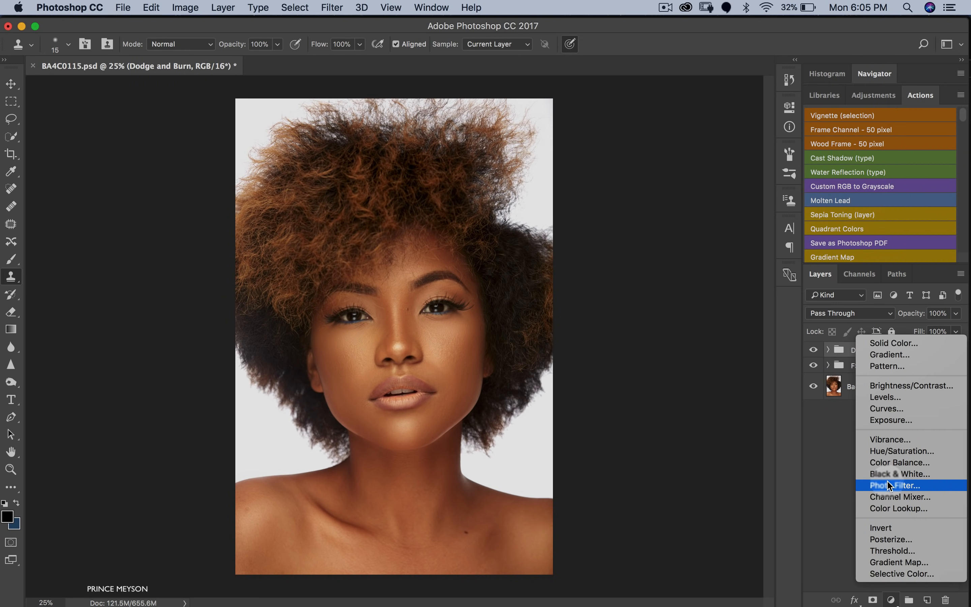
{"action": "left_click", "coordinate": [899, 451]}
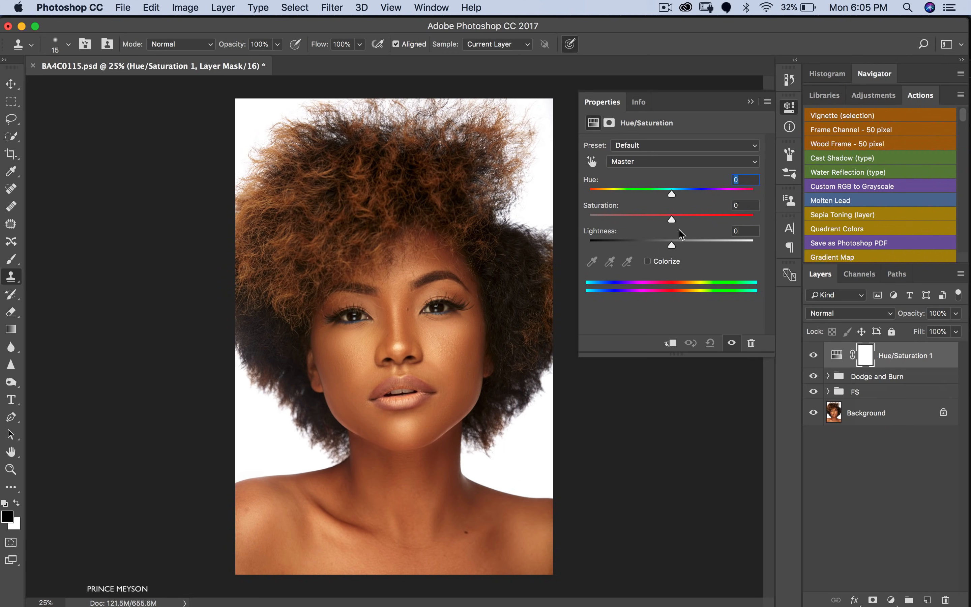
{"action": "left_click", "coordinate": [651, 165]}
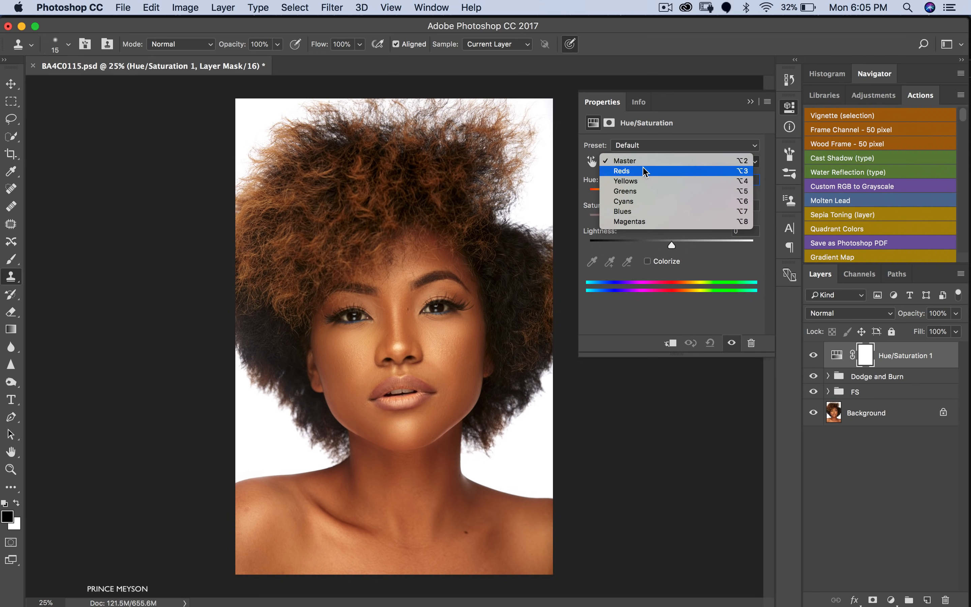
{"action": "left_click", "coordinate": [746, 103]}
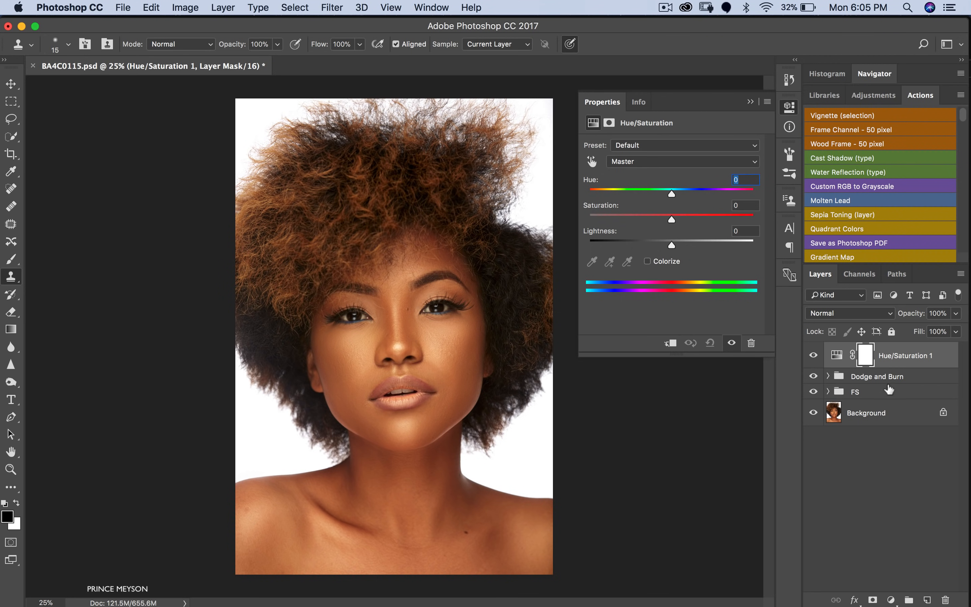
{"action": "key", "text": "BackSpace"}
{"action": "left_click", "coordinate": [904, 383]}
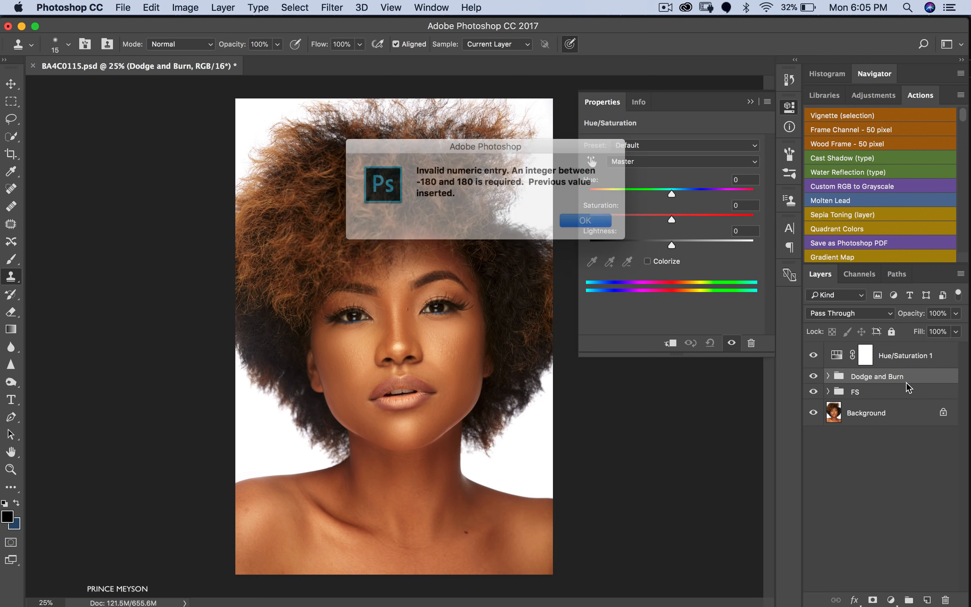
{"action": "left_click", "coordinate": [588, 221]}
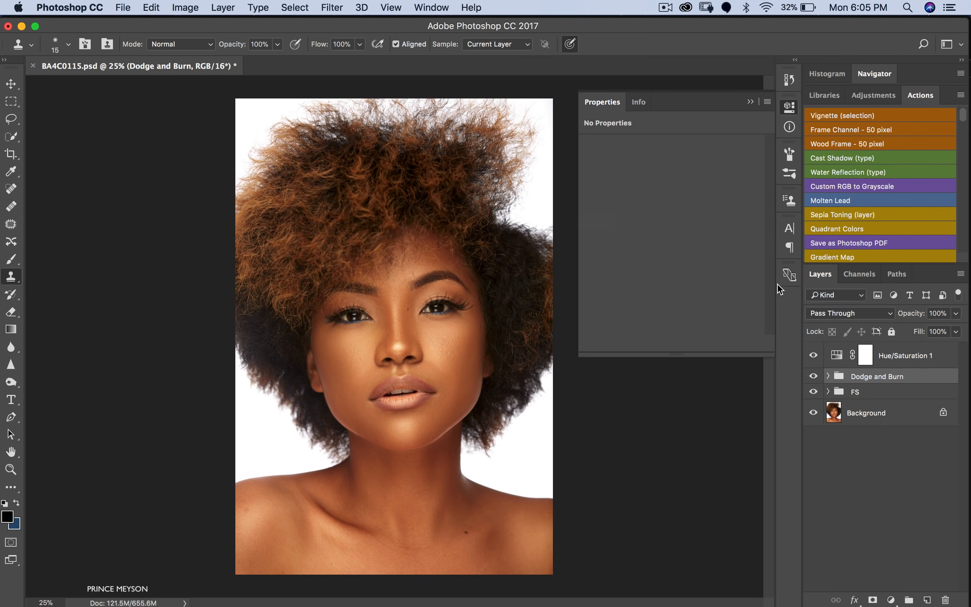
{"action": "left_click", "coordinate": [836, 312]}
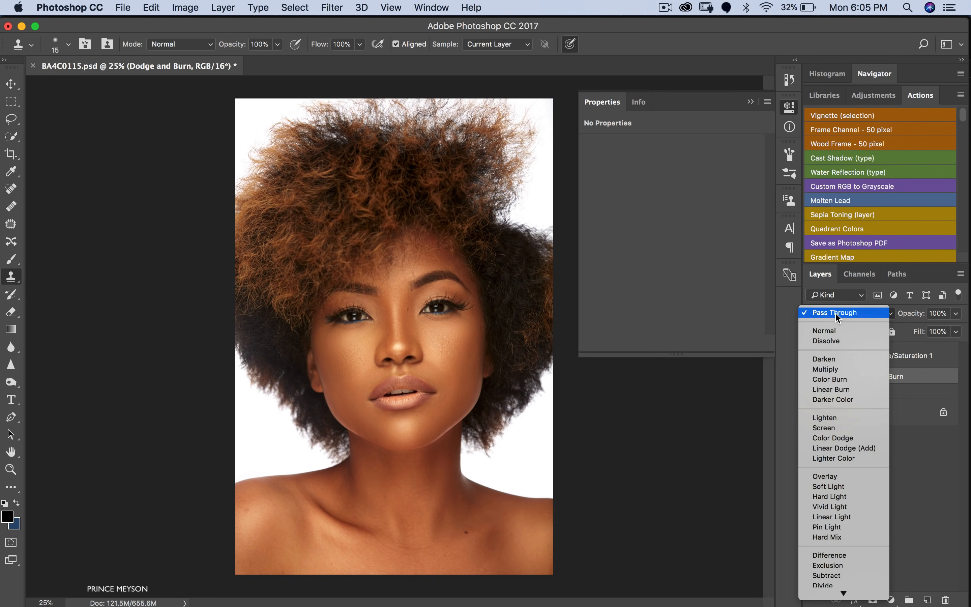
{"action": "left_click", "coordinate": [836, 313]}
{"action": "left_click", "coordinate": [899, 356]}
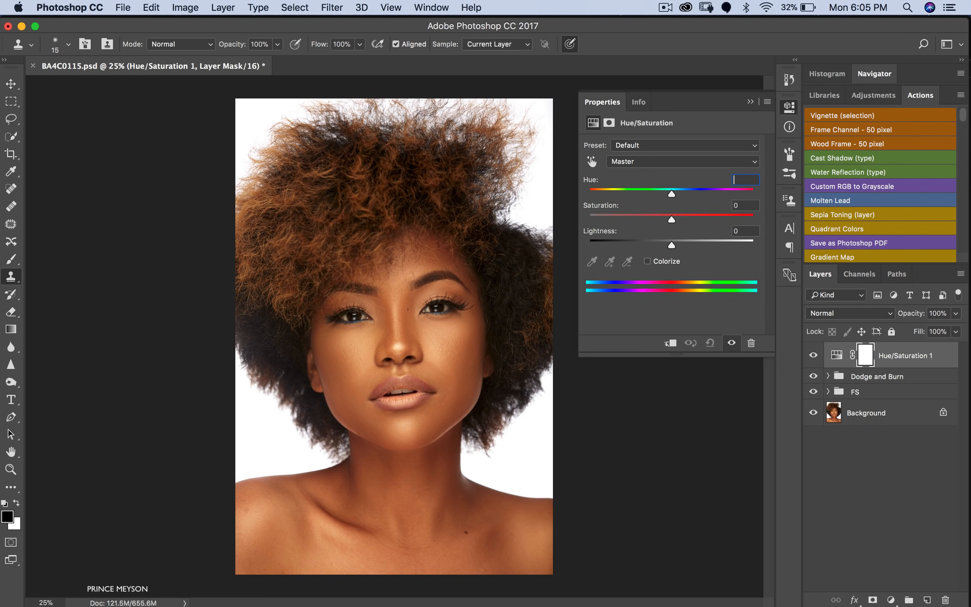
{"action": "left_click_drag", "start_coordinate": [671, 195], "coordinate": [696, 205]}
{"action": "left_click", "coordinate": [892, 354]}
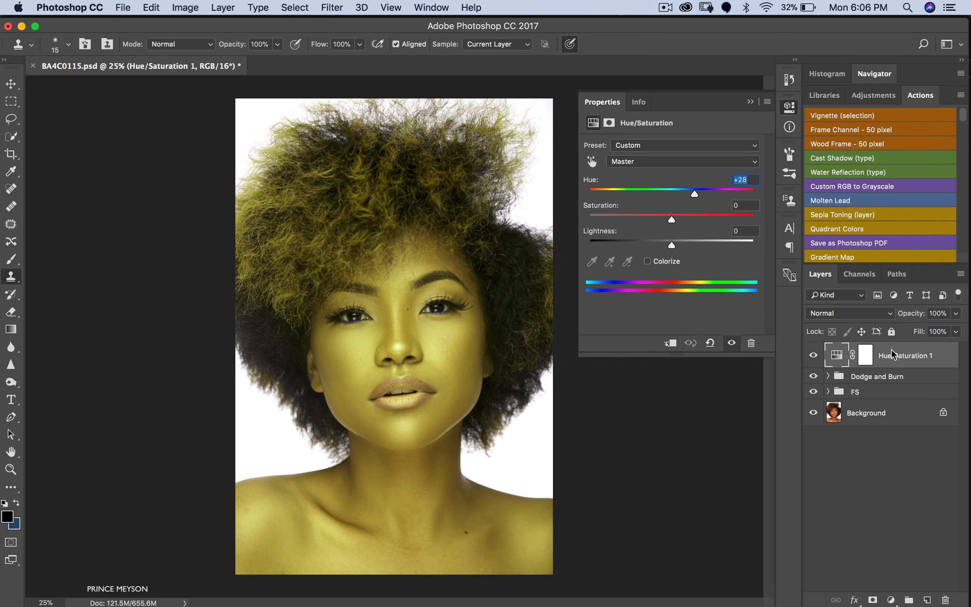
{"action": "left_click", "coordinate": [881, 378]}
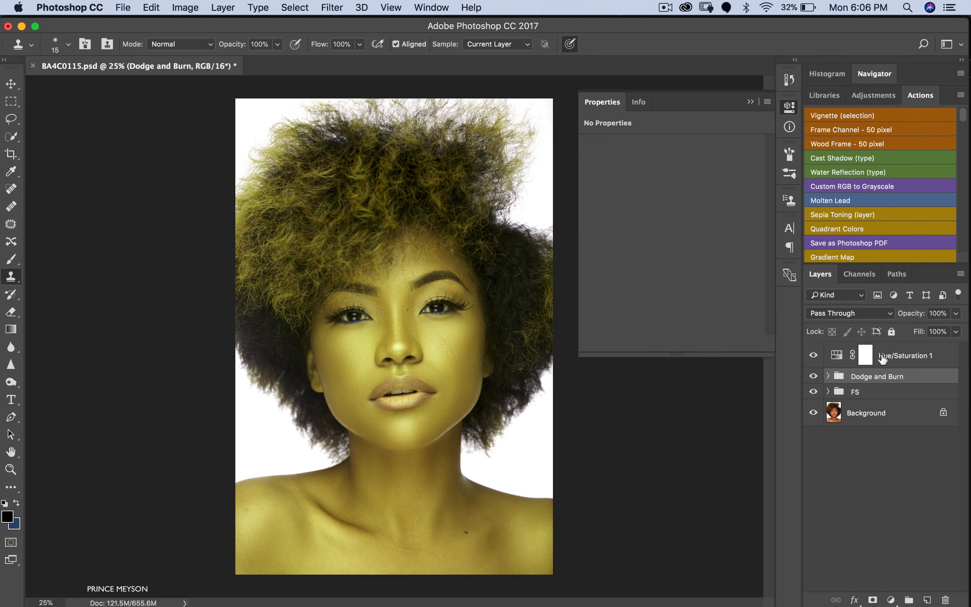
{"action": "left_click", "coordinate": [883, 359]}
{"action": "mouse_move", "coordinate": [883, 358]}
{"action": "left_mouse_down"}
{"action": "mouse_move", "coordinate": [923, 574]}
{"action": "mouse_move", "coordinate": [946, 598]}
{"action": "left_mouse_up"}
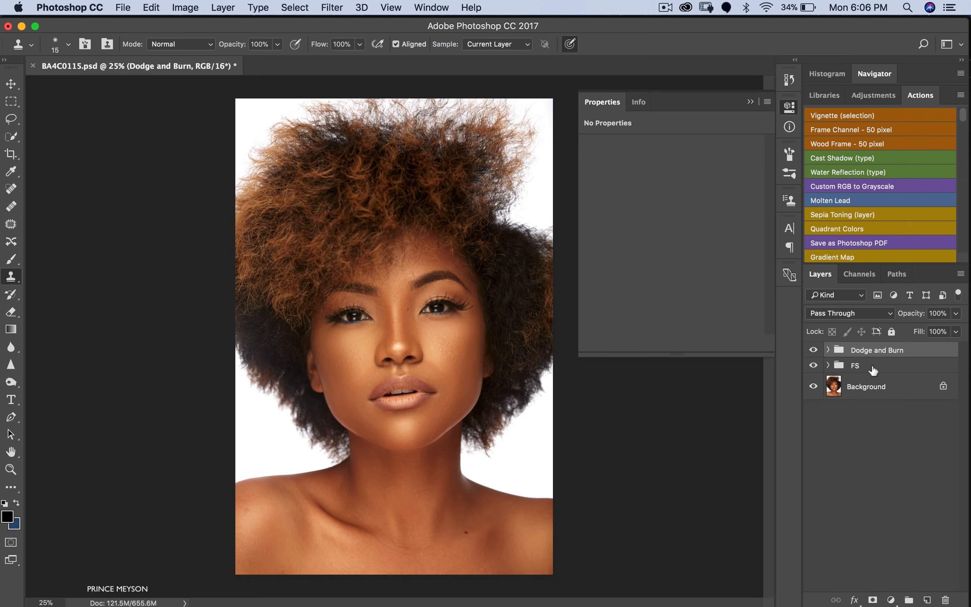
- Add a Hue/Saturation adjustment layer above the Dodge and Burn group and lower the Reds saturation slightly
{"action": "left_click", "coordinate": [891, 600]}
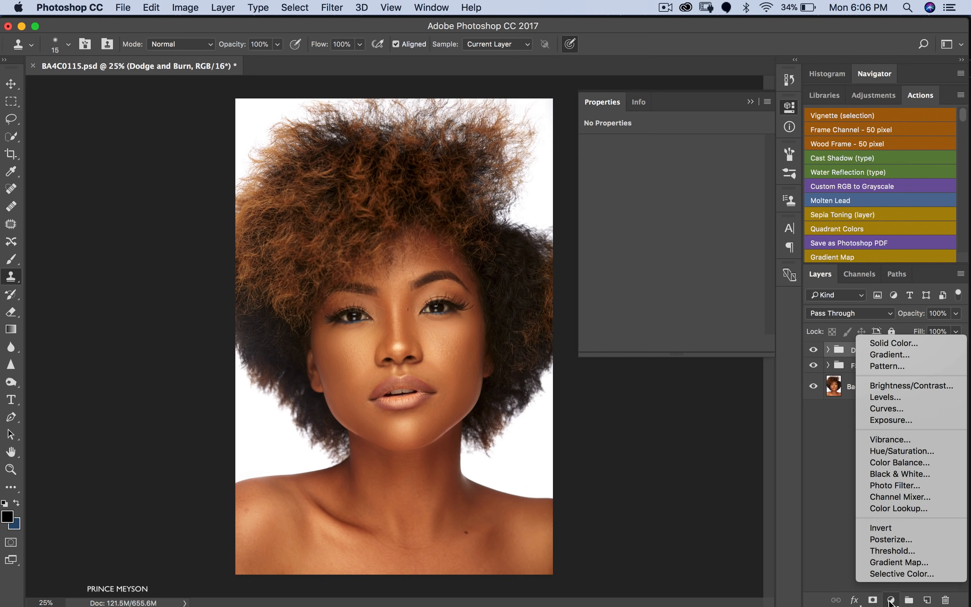
{"action": "left_click", "coordinate": [907, 455]}
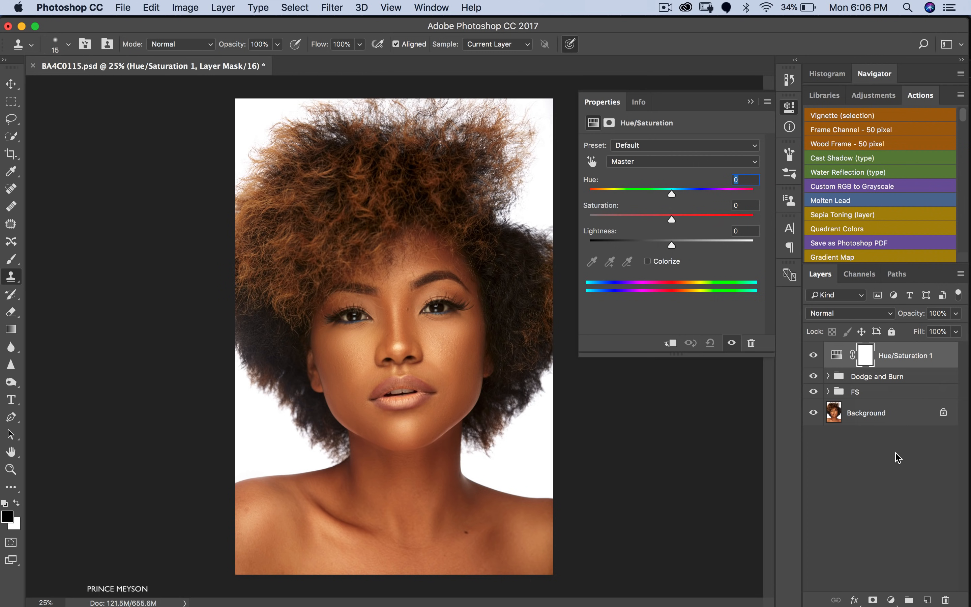
{"action": "left_click", "coordinate": [667, 167]}
{"action": "left_click", "coordinate": [647, 177]}
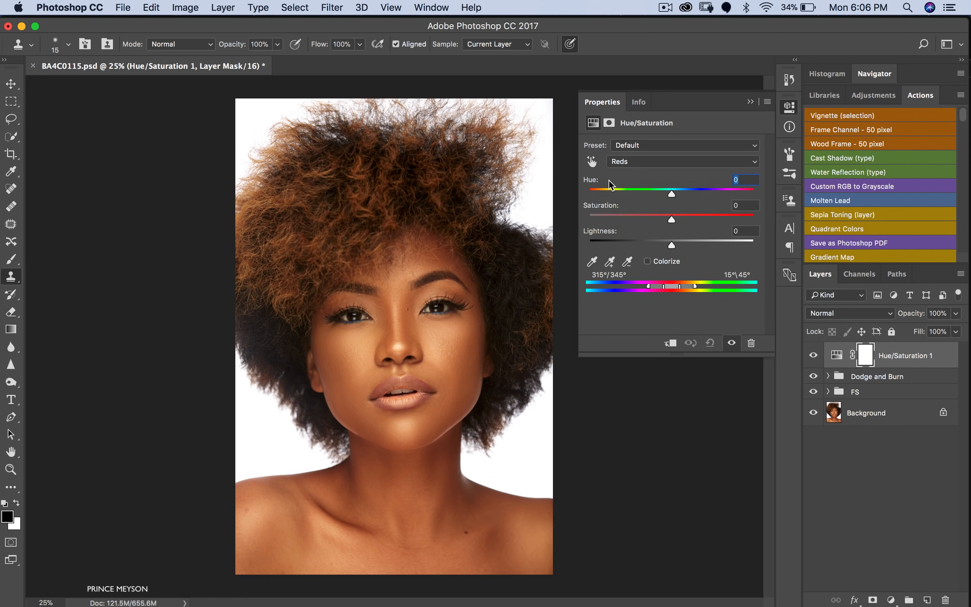
{"action": "left_click_drag", "start_coordinate": [671, 220], "coordinate": [661, 224]}
- Fine-tune the Master saturation of the Hue/Saturation layer and set the Yellows saturation to -30
{"action": "left_click", "coordinate": [667, 161]}
{"action": "left_click", "coordinate": [660, 154]}
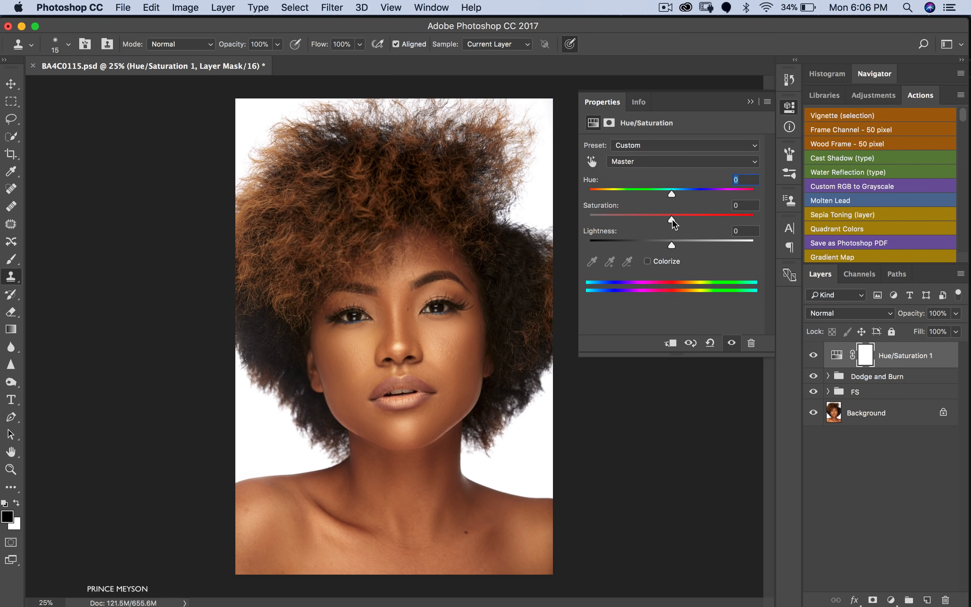
{"action": "left_click_drag", "start_coordinate": [673, 219], "coordinate": [670, 221]}
{"action": "left_click", "coordinate": [639, 162]}
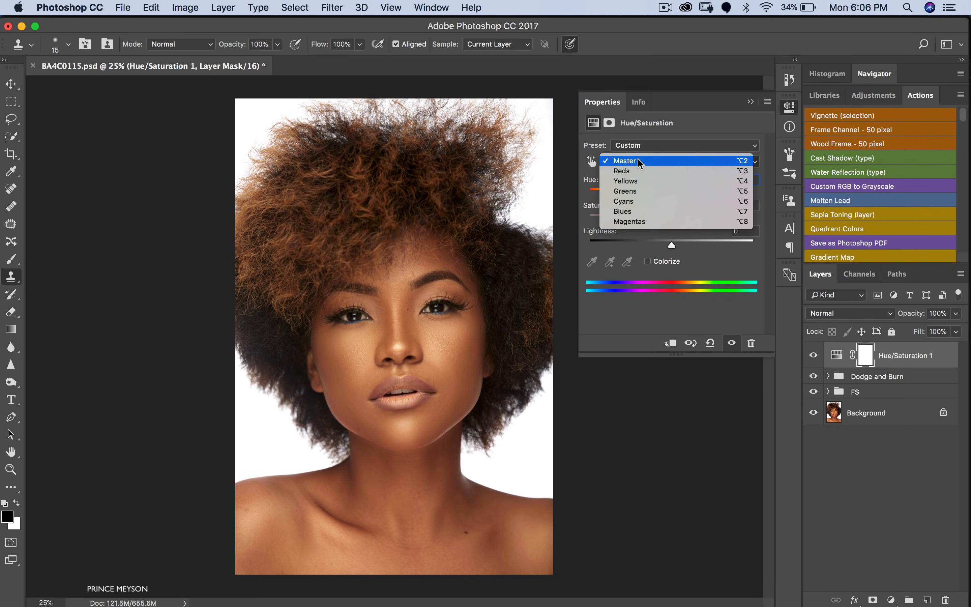
{"action": "left_click", "coordinate": [634, 182]}
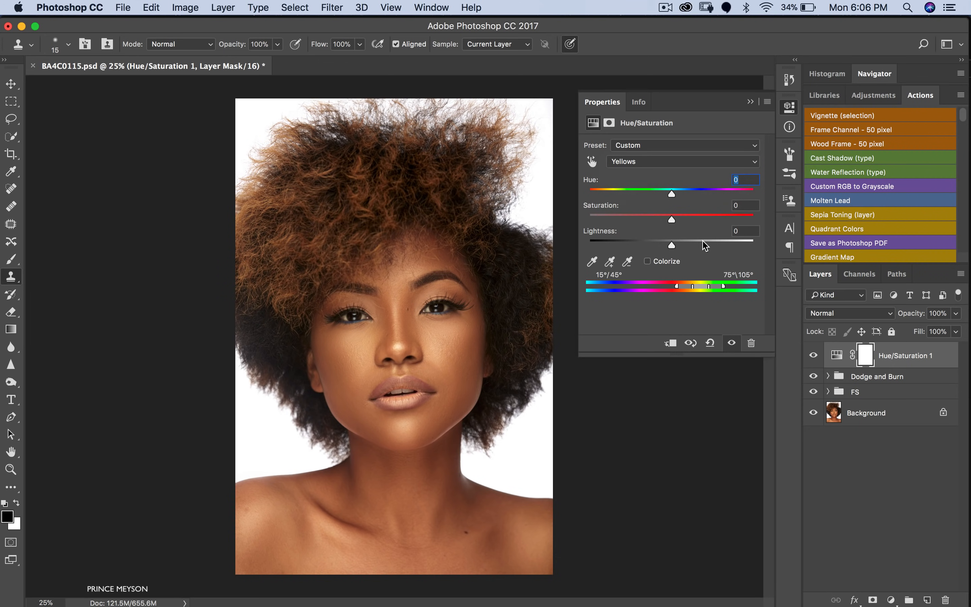
{"action": "left_click_drag", "start_coordinate": [672, 221], "coordinate": [646, 221]}
- Compare the skin and hair color with the Hue/Saturation layer off and on
{"action": "left_click", "coordinate": [813, 357]}
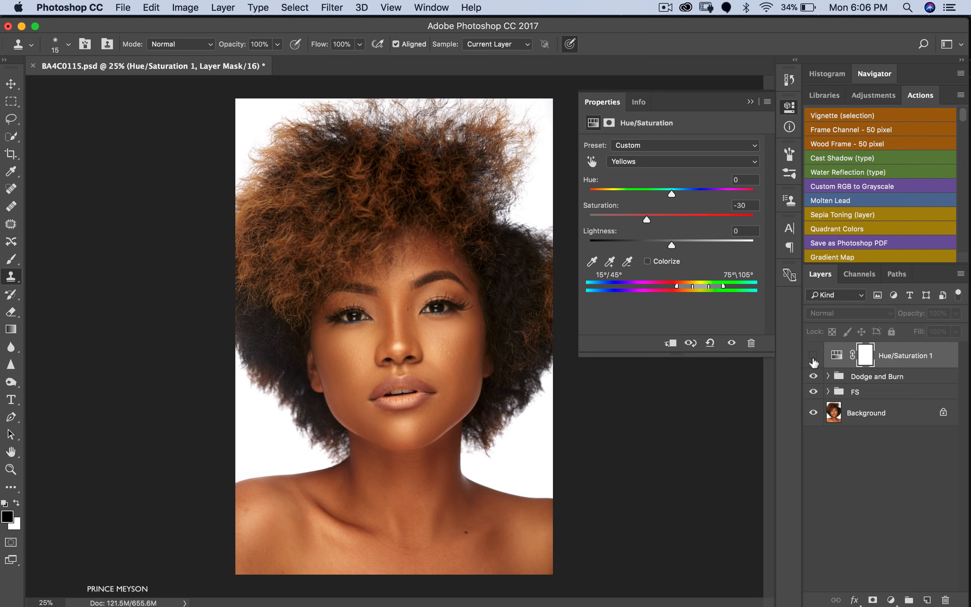
{"action": "left_click", "coordinate": [814, 356]}
{"action": "left_click", "coordinate": [814, 357]}
{"action": "left_click", "coordinate": [814, 357]}
{"action": "left_click", "coordinate": [814, 358]}
{"action": "left_click", "coordinate": [813, 359]}
{"action": "left_click", "coordinate": [814, 359]}
{"action": "left_click", "coordinate": [813, 356]}
{"action": "left_click", "coordinate": [814, 356]}
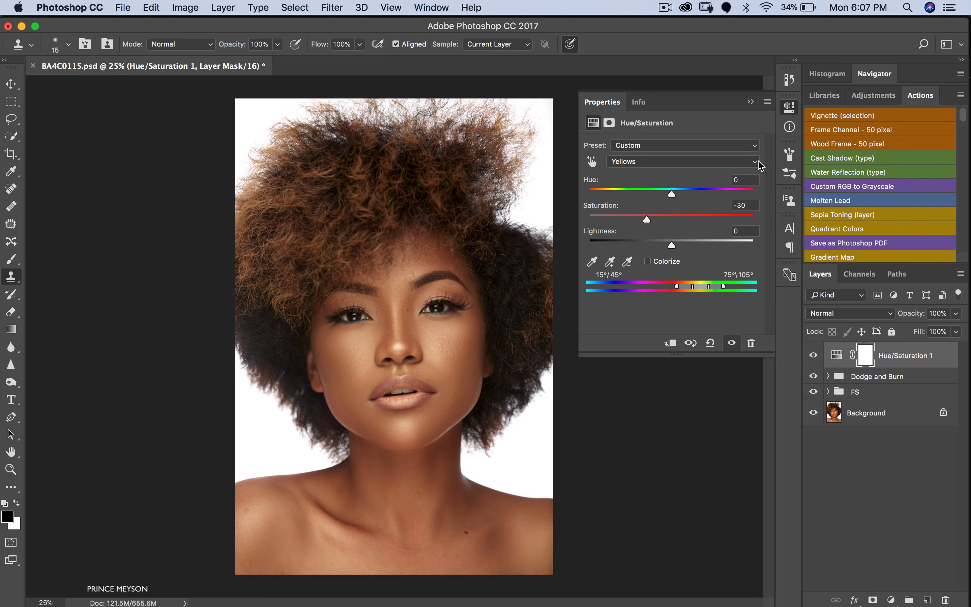
{"action": "left_click", "coordinate": [750, 103]}
- Add a Color Balance adjustment layer and set its shadows to +3 toward green and +5 toward blue
{"action": "left_click", "coordinate": [891, 599]}
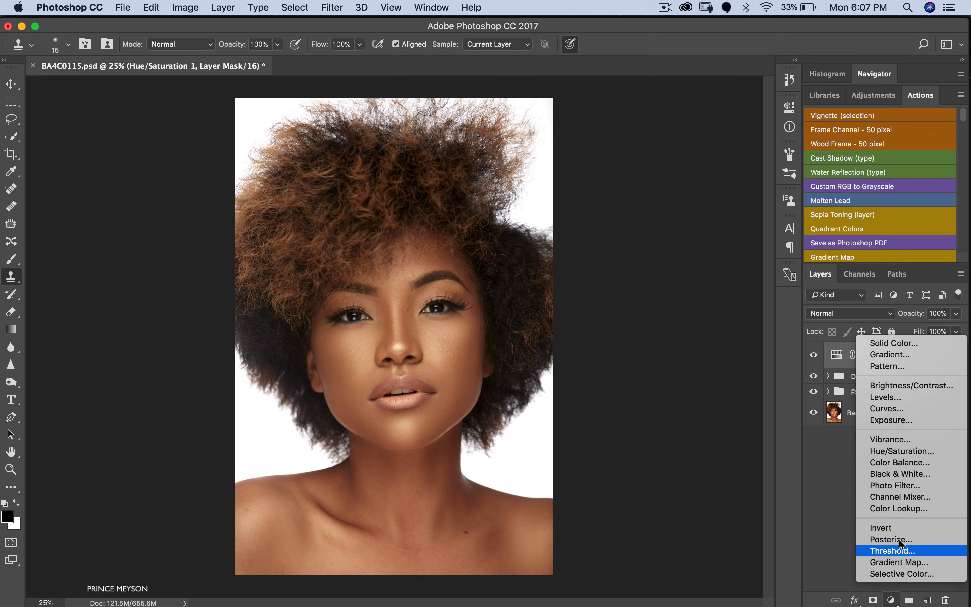
{"action": "left_click", "coordinate": [899, 463]}
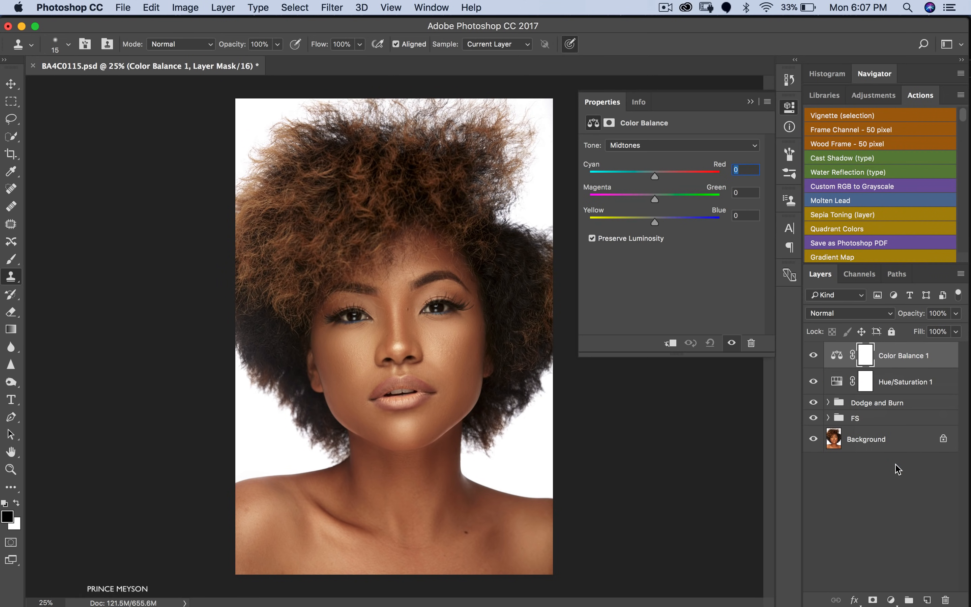
{"action": "left_click", "coordinate": [667, 145]}
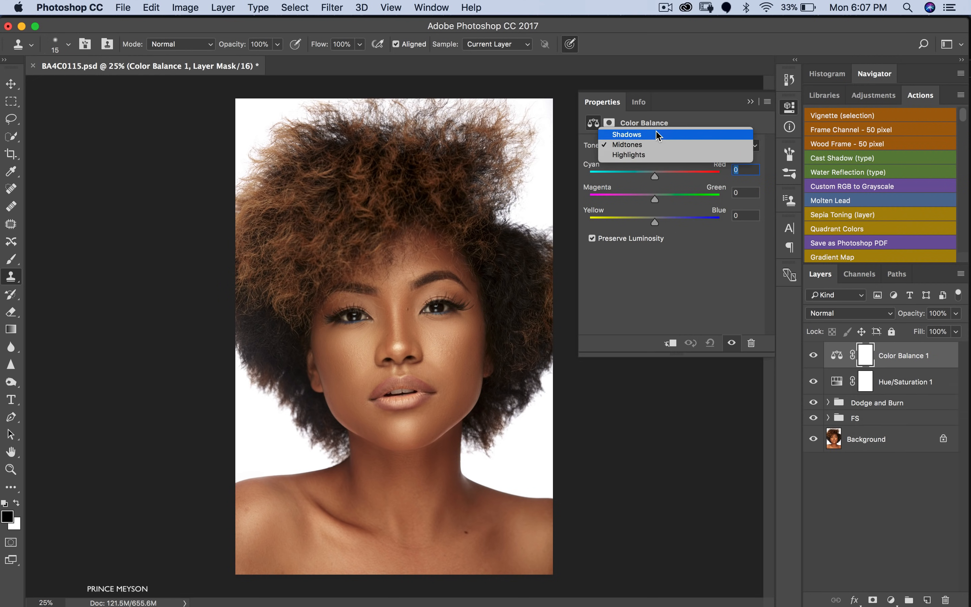
{"action": "left_click", "coordinate": [658, 135]}
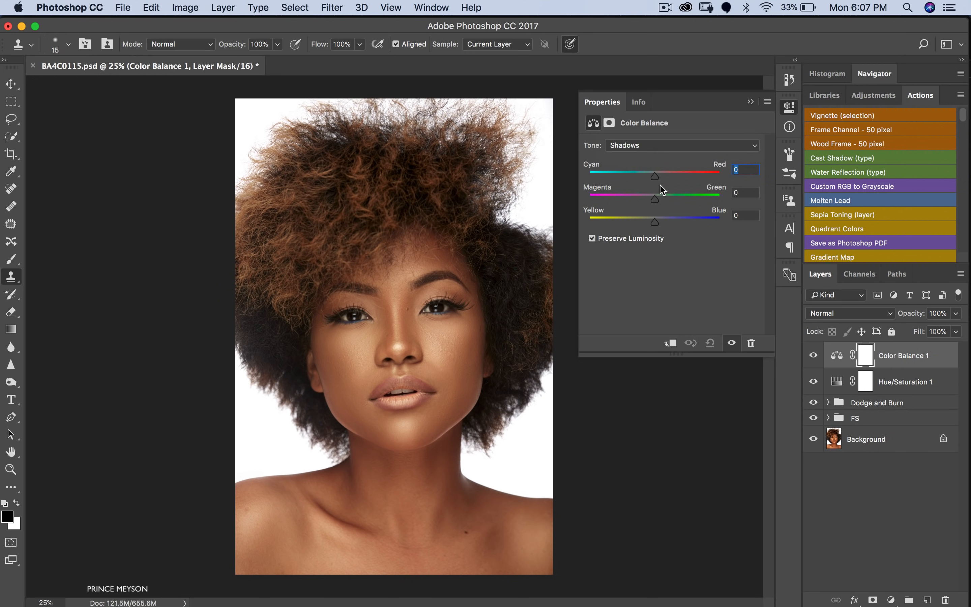
{"action": "left_click", "coordinate": [653, 223]}
{"action": "left_click_drag", "start_coordinate": [658, 223], "coordinate": [657, 223]}
{"action": "left_click_drag", "start_coordinate": [654, 200], "coordinate": [655, 200]}
- Compare the portrait with the Color Balance layer's shadow tint off and on
{"action": "left_click", "coordinate": [814, 356]}
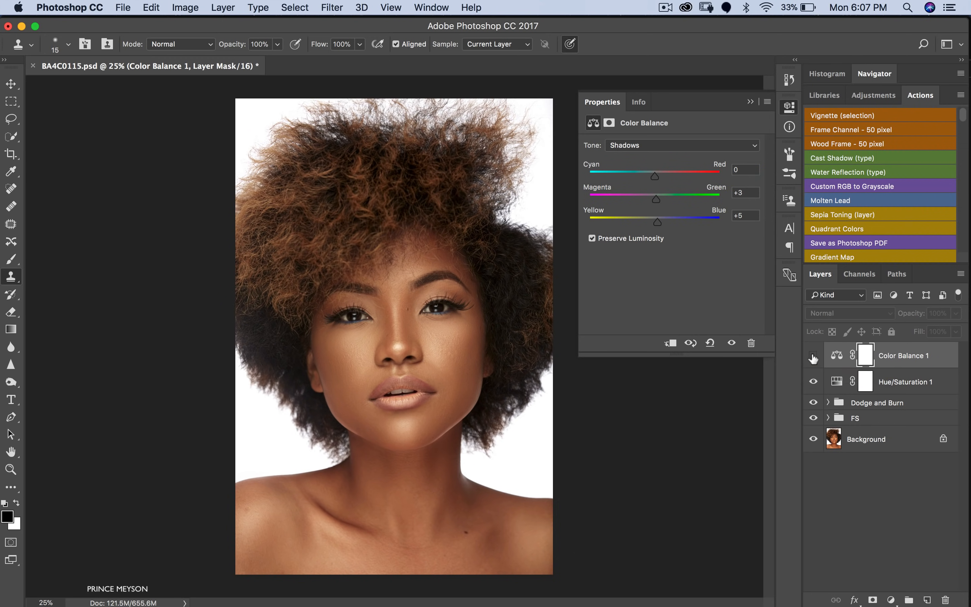
{"action": "left_click", "coordinate": [813, 357]}
{"action": "left_click", "coordinate": [813, 356]}
{"action": "left_click", "coordinate": [813, 356]}
{"action": "left_click", "coordinate": [813, 356]}
{"action": "left_click", "coordinate": [814, 357]}
{"action": "left_click", "coordinate": [813, 357]}
{"action": "left_click", "coordinate": [813, 356]}
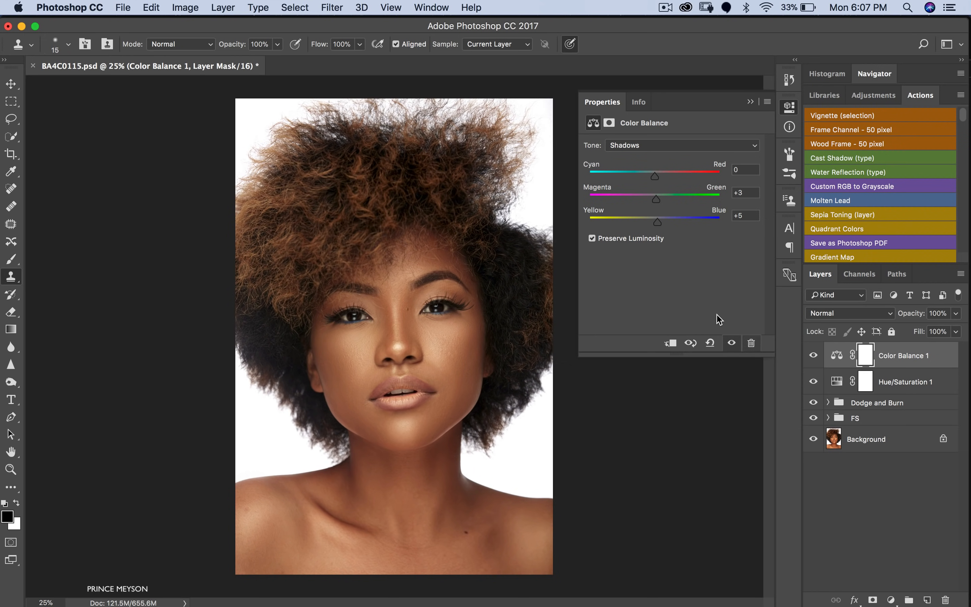
- Shift the Color Balance highlights toward yellow with a slight magenta–green adjustment and compare the layer off and on
{"action": "left_click", "coordinate": [639, 146]}
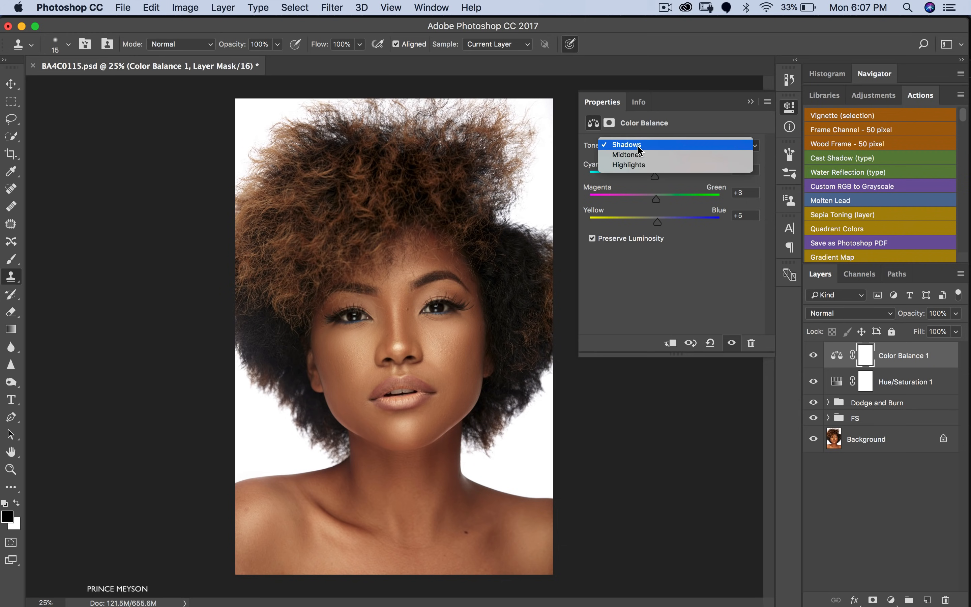
{"action": "left_click", "coordinate": [640, 164]}
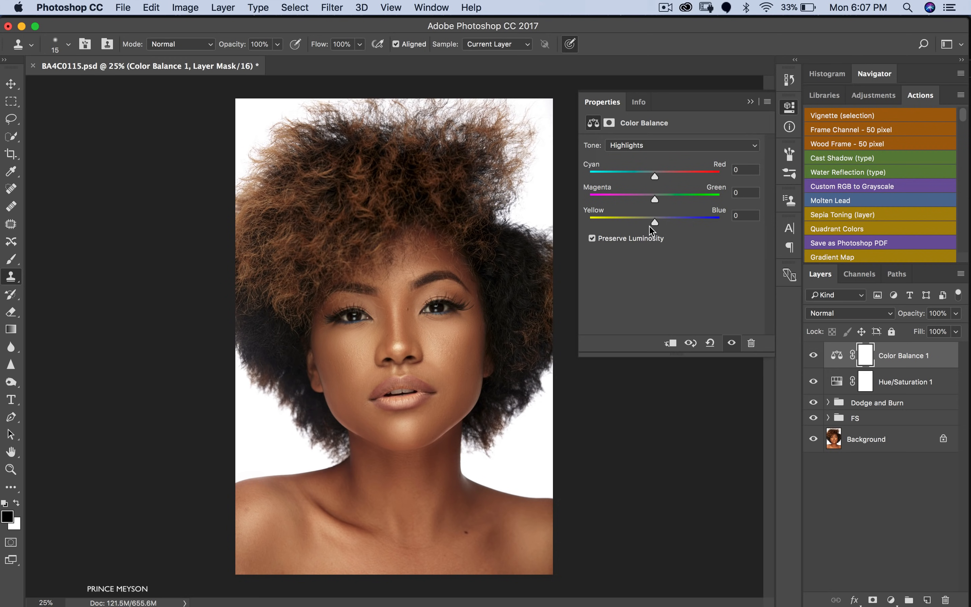
{"action": "left_click_drag", "start_coordinate": [654, 222], "coordinate": [650, 227]}
{"action": "left_click_drag", "start_coordinate": [655, 199], "coordinate": [654, 203]}
{"action": "left_click", "coordinate": [749, 102]}
{"action": "left_click", "coordinate": [813, 355]}
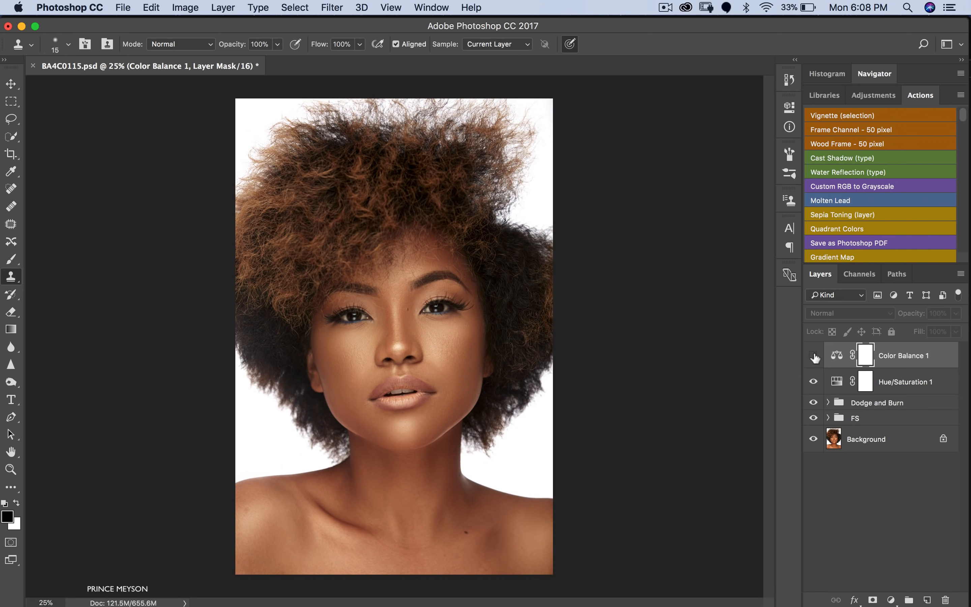
{"action": "left_click", "coordinate": [814, 355]}
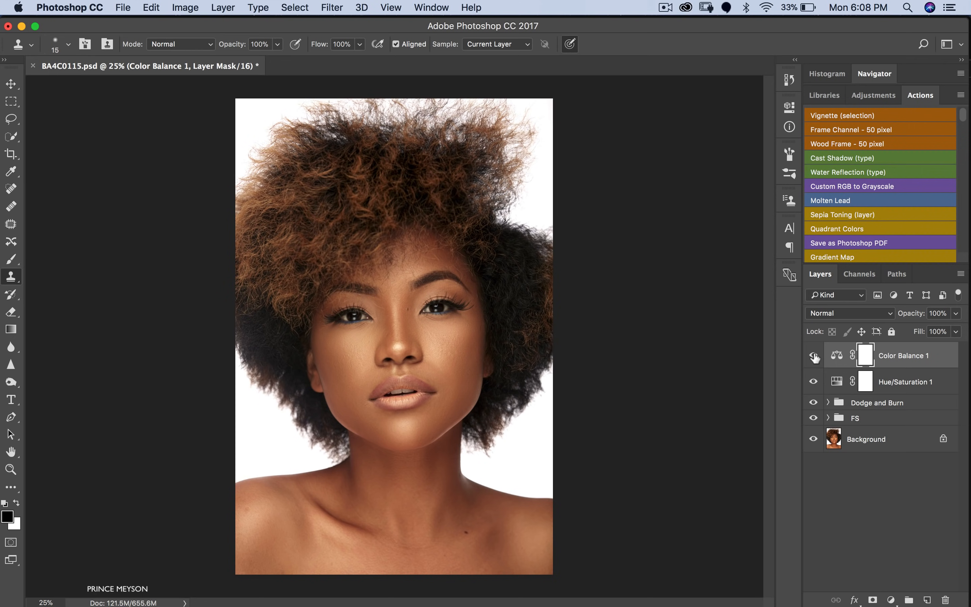
- Add a Levels adjustment layer above Color Balance, raise its black input to 9 and lower its white input slightly
{"action": "left_click", "coordinate": [814, 355]}
{"action": "left_click", "coordinate": [890, 600]}
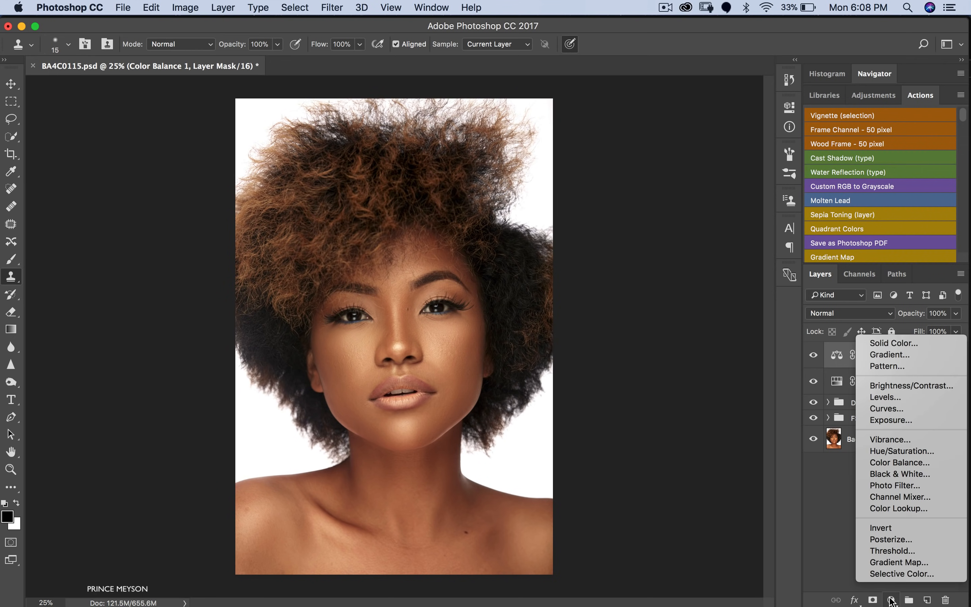
{"action": "left_click", "coordinate": [887, 397]}
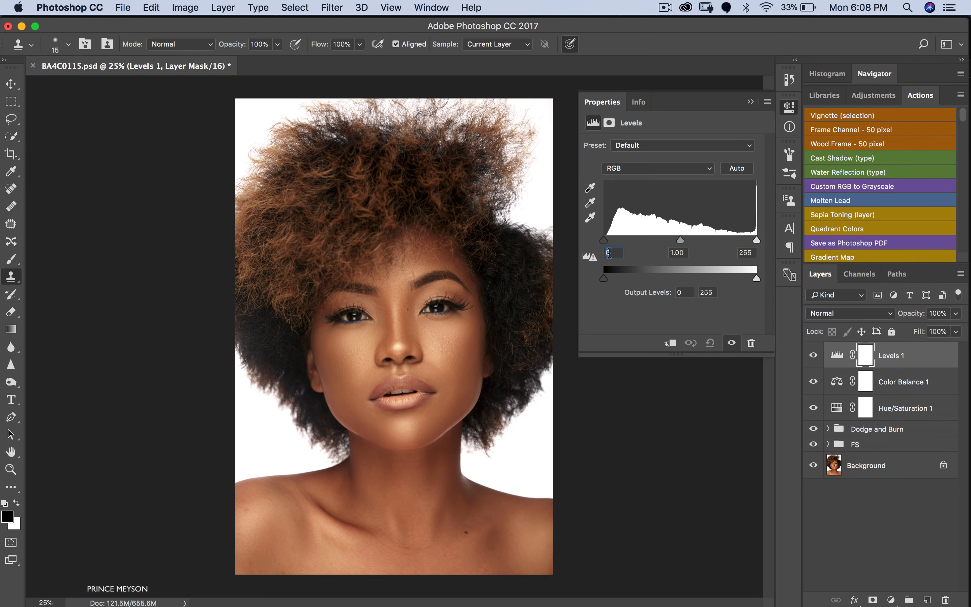
{"action": "left_click_drag", "start_coordinate": [605, 241], "coordinate": [609, 242]}
{"action": "left_click", "coordinate": [609, 242], "text": "alt"}
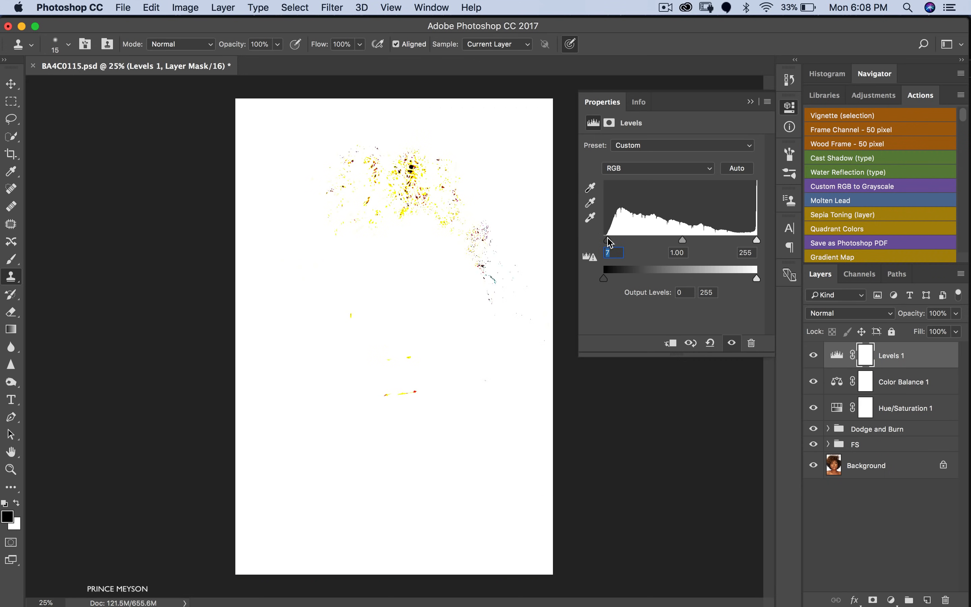
{"action": "left_click_drag", "start_coordinate": [610, 242], "coordinate": [613, 241]}
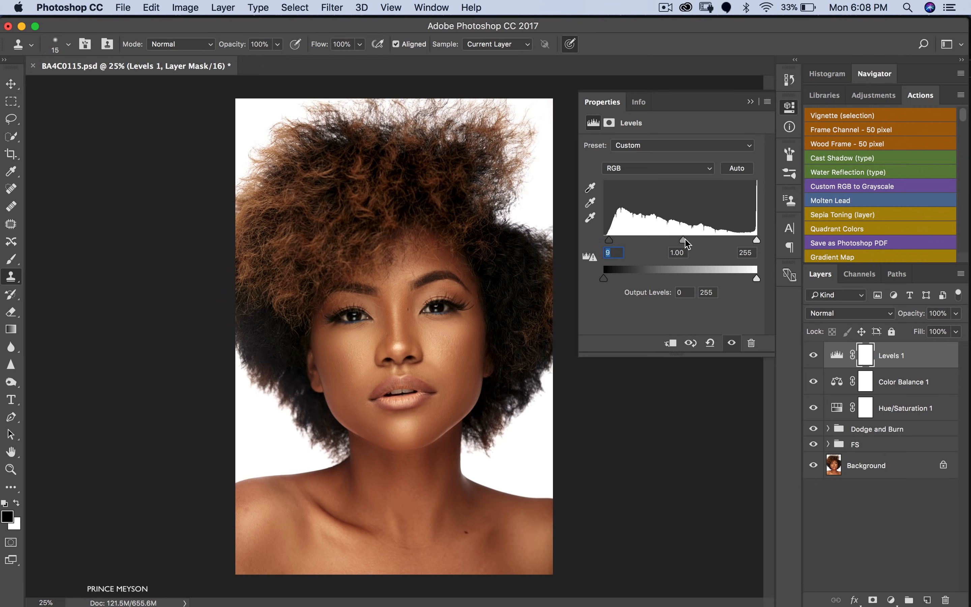
{"action": "mouse_move", "coordinate": [757, 241]}
{"action": "left_mouse_down"}
{"action": "mouse_move", "coordinate": [741, 241]}
{"action": "mouse_move", "coordinate": [754, 240]}
{"action": "left_mouse_up"}
{"action": "left_click", "coordinate": [751, 102]}
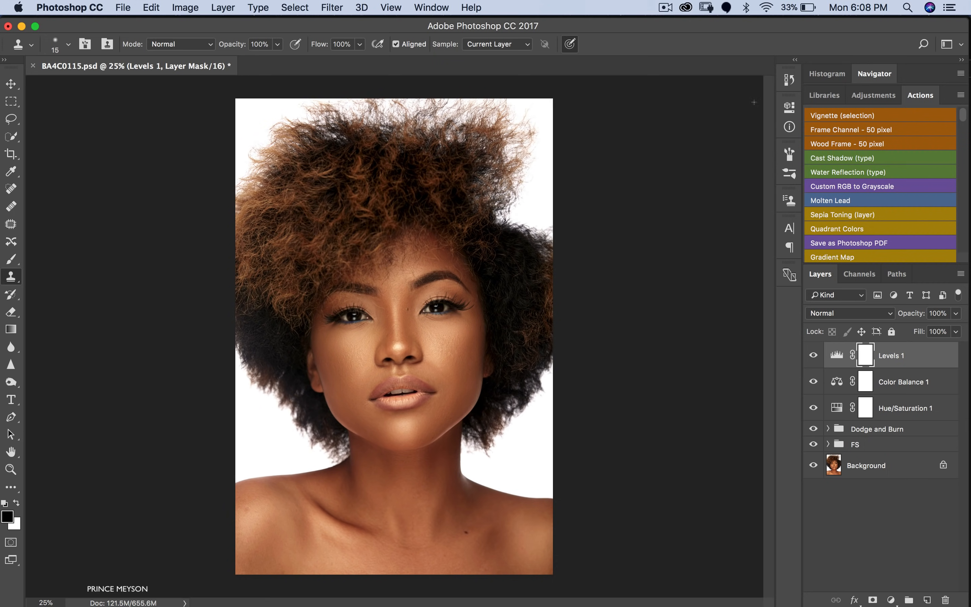
- Group the Levels, Color Balance and Hue/Saturation layers and name the group Skin Color
{"action": "scroll", "coordinate": [428, 342], "scroll_direction": "up", "scroll_amount": 3}
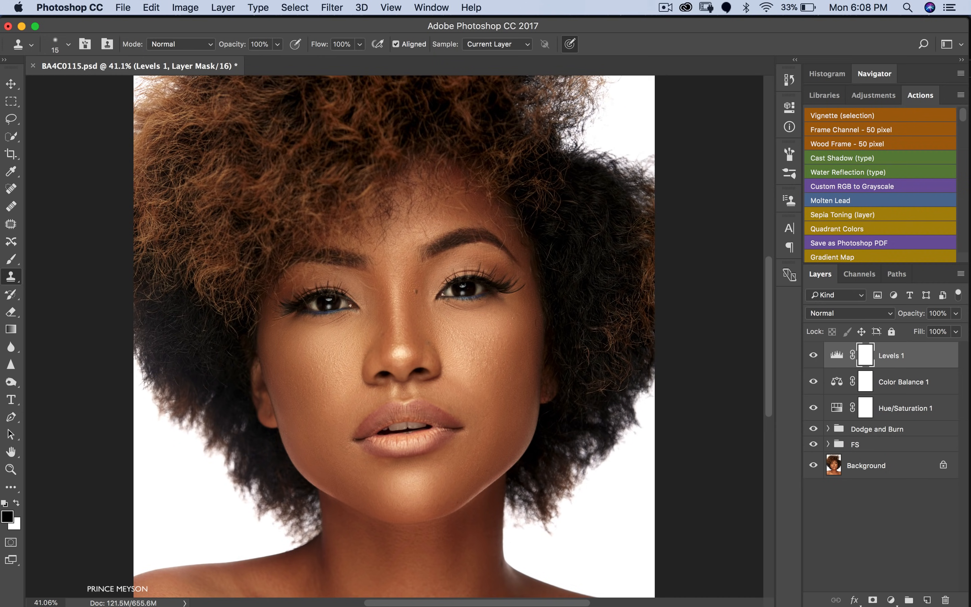
{"action": "scroll", "coordinate": [395, 338], "scroll_direction": "down", "scroll_amount": 3}
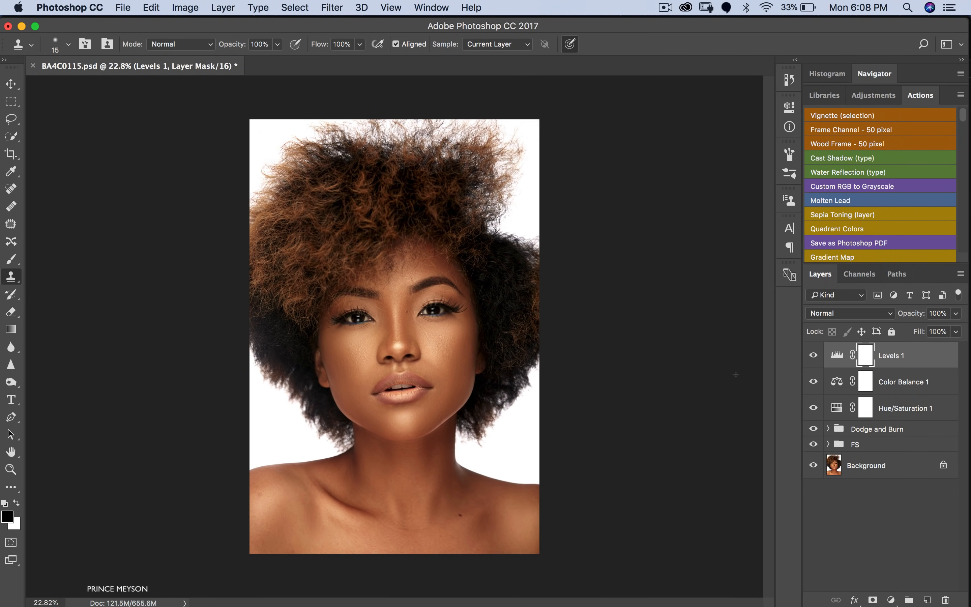
{"action": "left_click", "coordinate": [894, 410], "text": "super"}
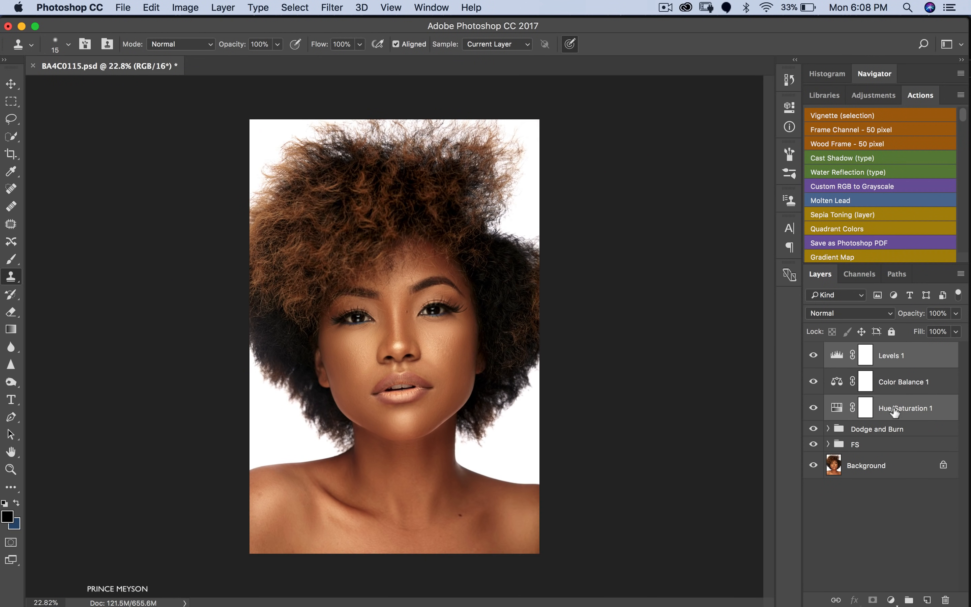
{"action": "left_click", "coordinate": [917, 387], "text": "super"}
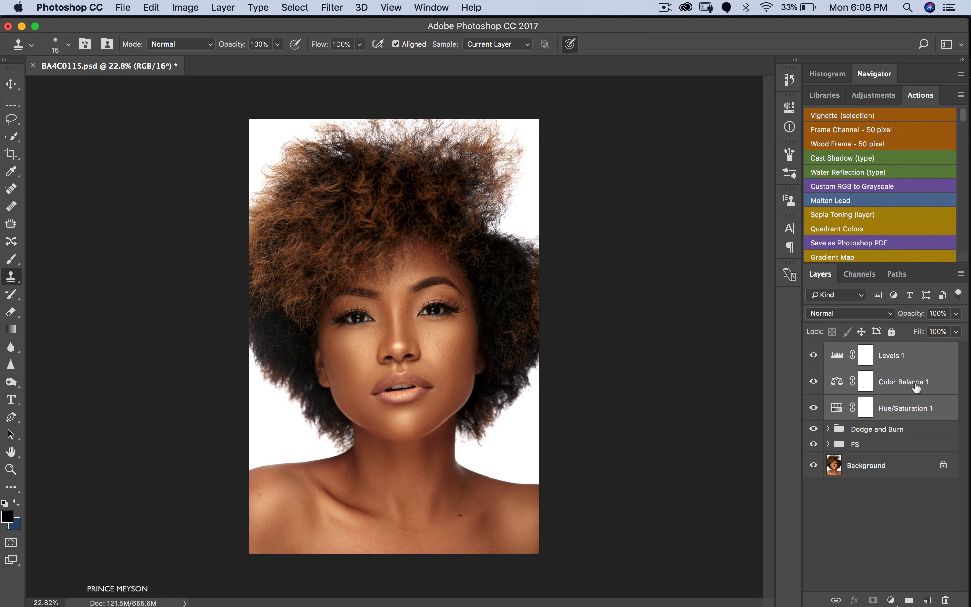
{"action": "key", "text": "super+g"}
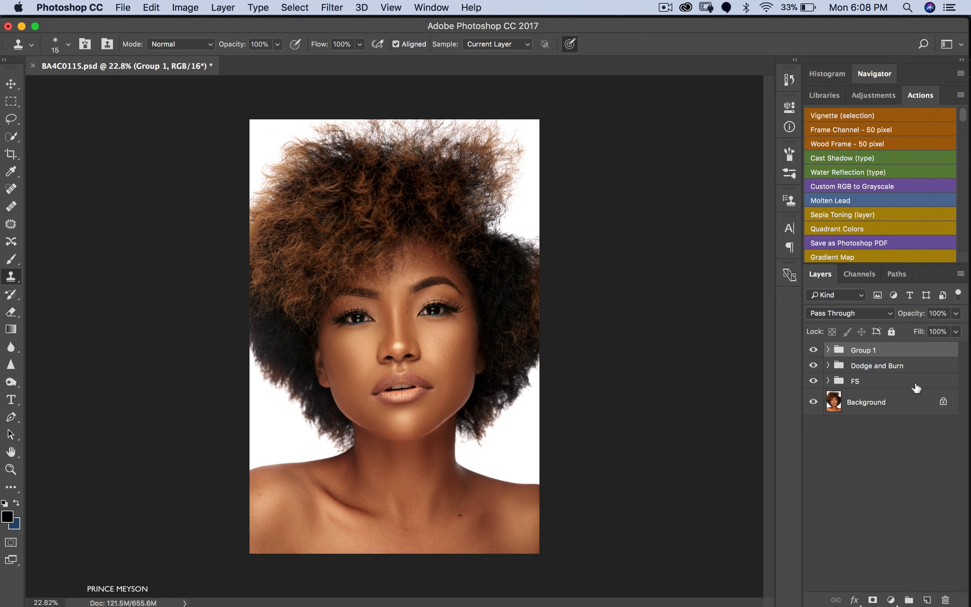
{"action": "double_click", "coordinate": [862, 350]}
{"action": "type", "text": "Skin Color"}
{"action": "key", "text": "Return"}
- Compare the portrait with the Skin Color group off and on, both close up and at full view
{"action": "left_click", "coordinate": [813, 350]}
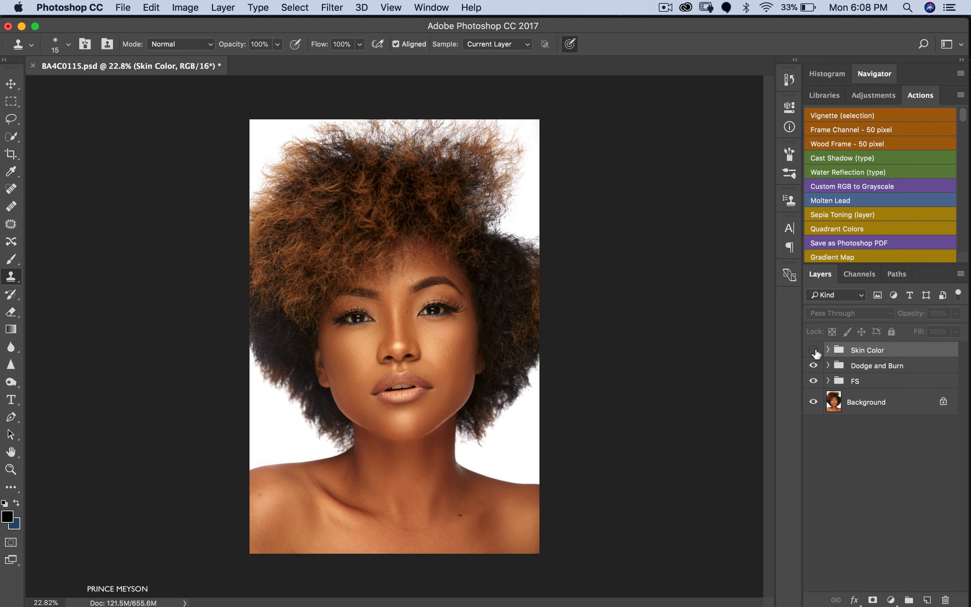
{"action": "left_click", "coordinate": [813, 350]}
{"action": "left_click", "coordinate": [813, 350]}
{"action": "left_click", "coordinate": [814, 350]}
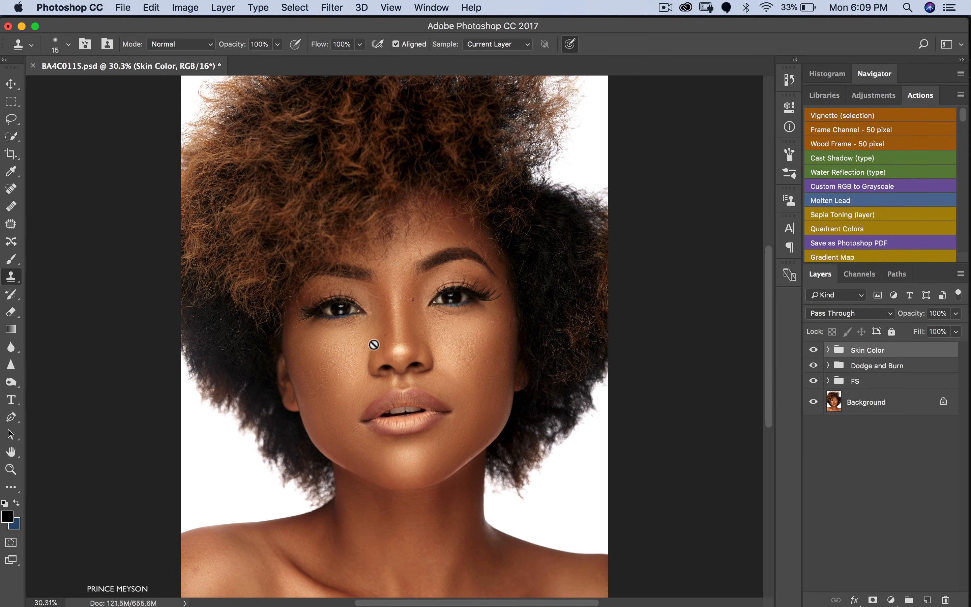
{"action": "scroll", "coordinate": [374, 344], "scroll_direction": "up", "scroll_amount": 2}
{"action": "left_click", "coordinate": [814, 350]}
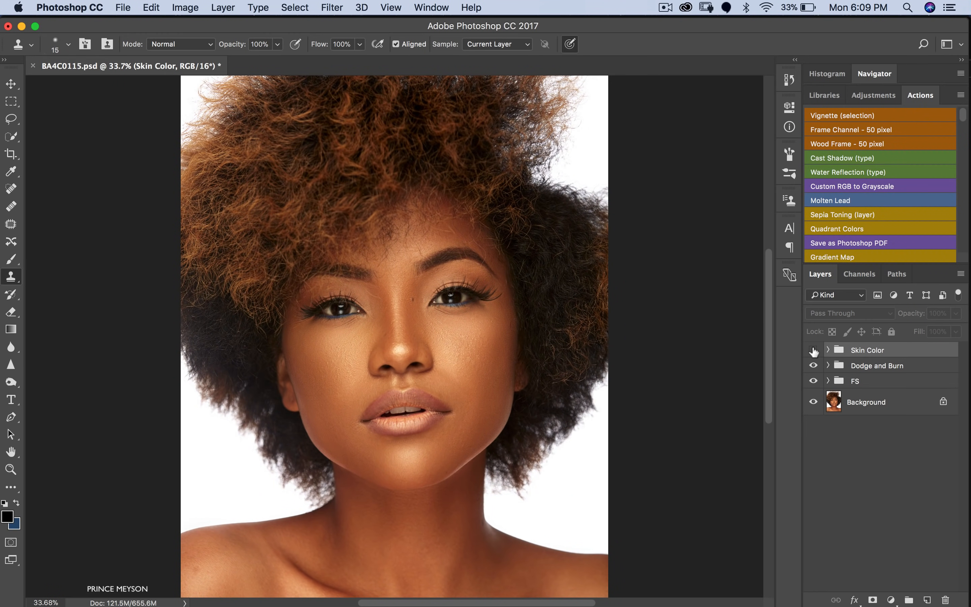
{"action": "left_click", "coordinate": [813, 350]}
{"action": "scroll", "coordinate": [392, 367], "scroll_direction": "down", "scroll_amount": 2}
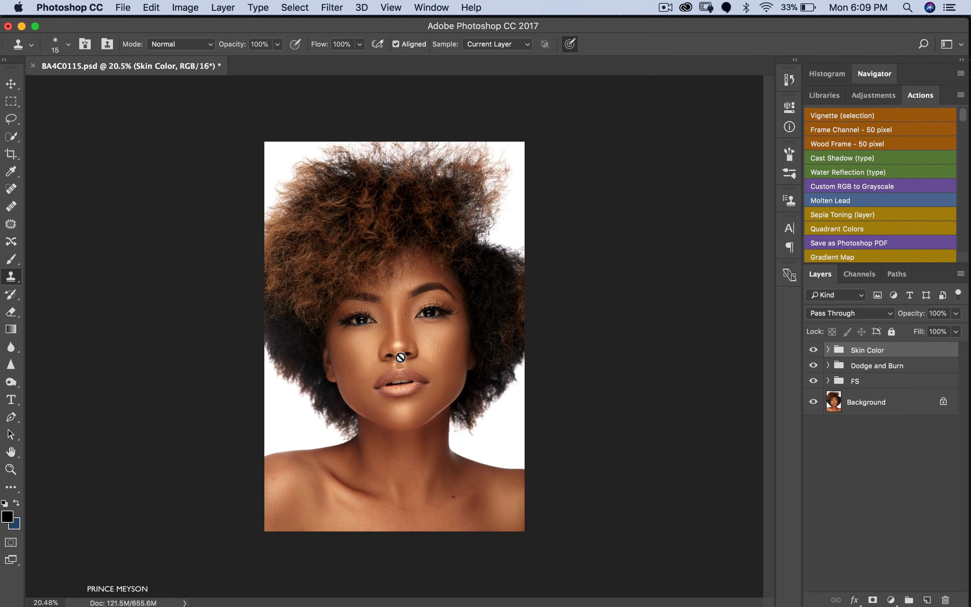
{"action": "left_click", "coordinate": [814, 350]}
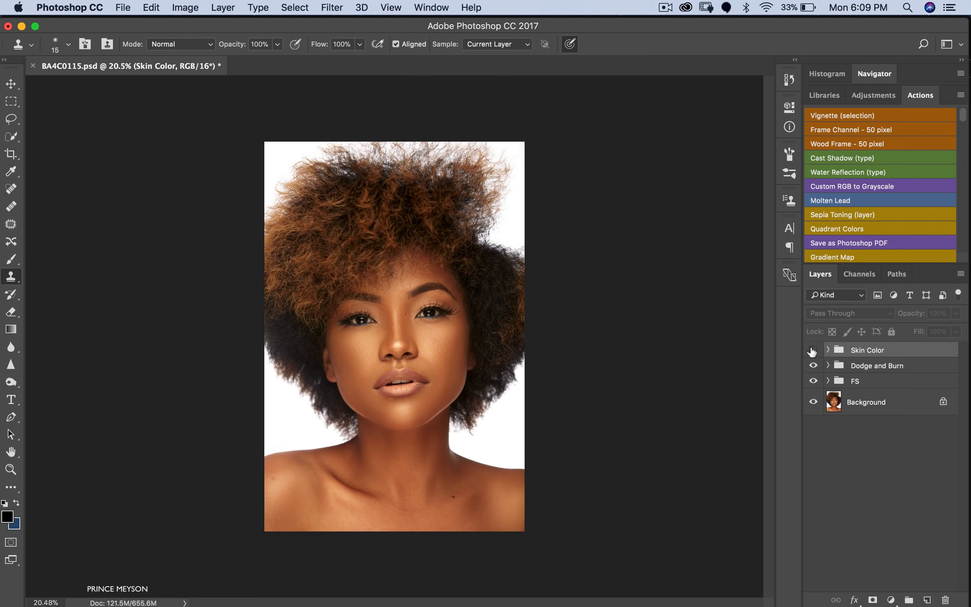
{"action": "left_click", "coordinate": [813, 350]}
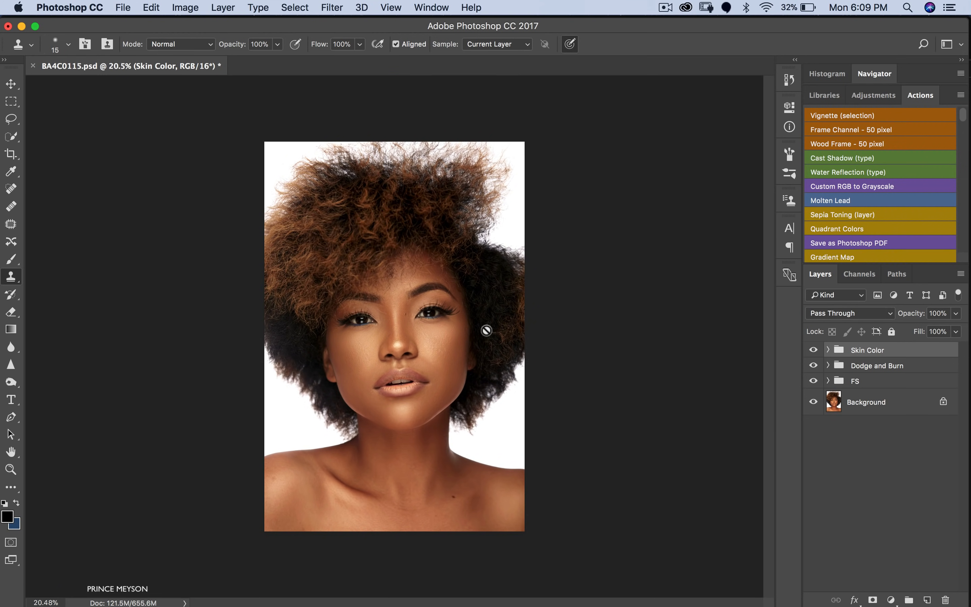
- Stamp all visible layers into a new merged layer above the Skin Color group
{"action": "scroll", "coordinate": [486, 331], "scroll_direction": "up", "scroll_amount": 3}
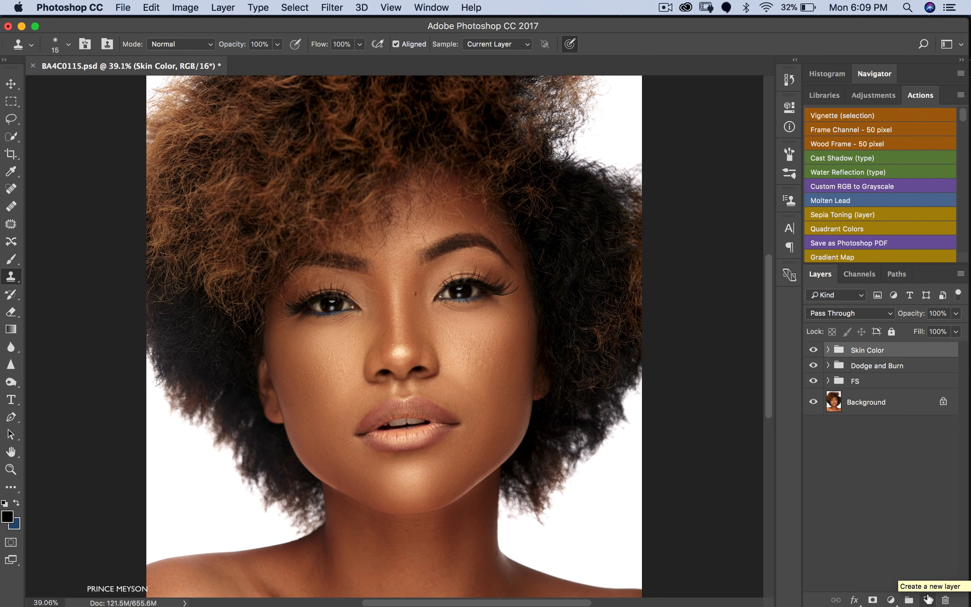
{"action": "key", "text": "super+alt+shift+e"}
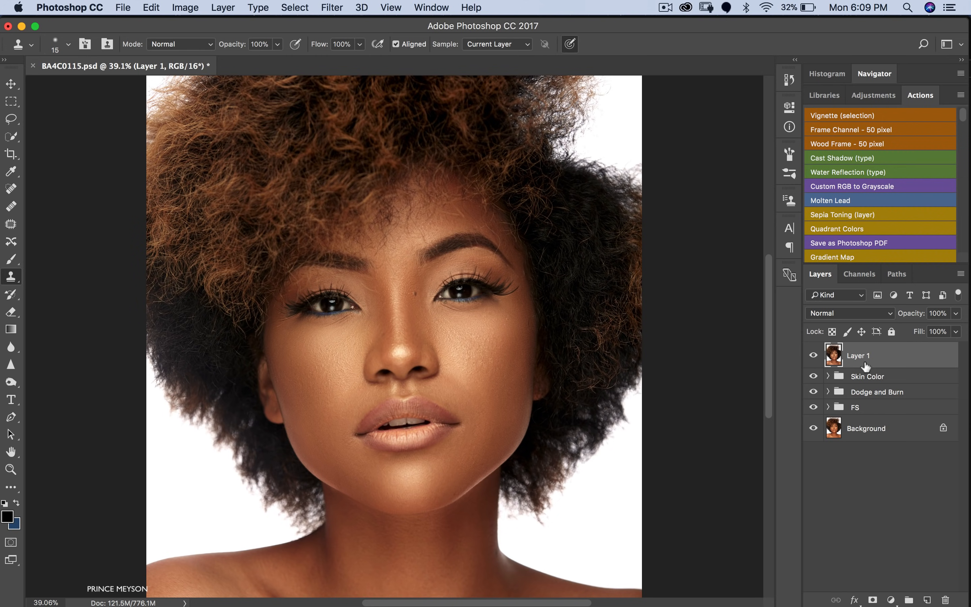
{"action": "scroll", "coordinate": [395, 355], "scroll_direction": "down", "scroll_amount": 2}
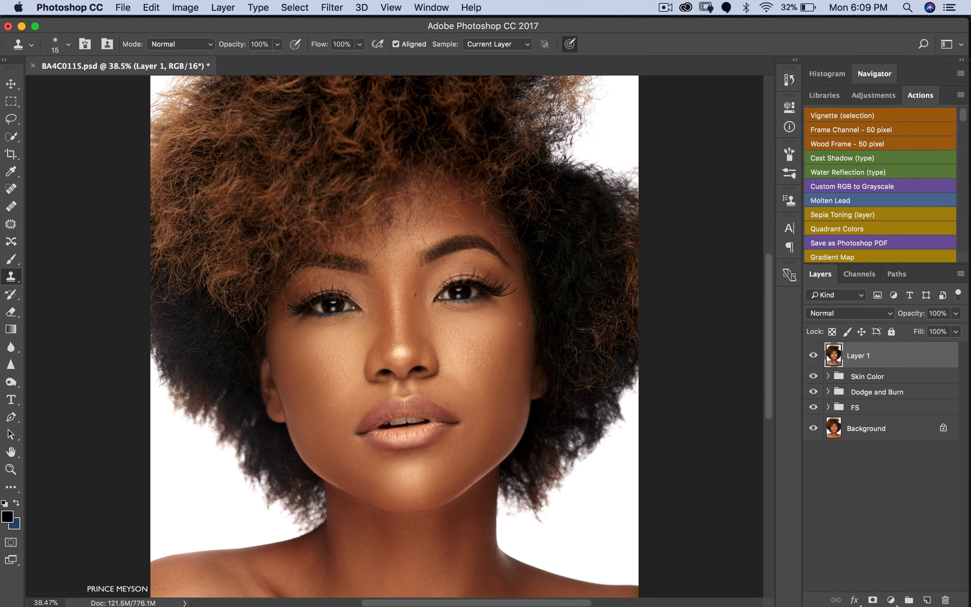
{"action": "scroll", "coordinate": [397, 353], "scroll_direction": "down", "scroll_amount": 1}
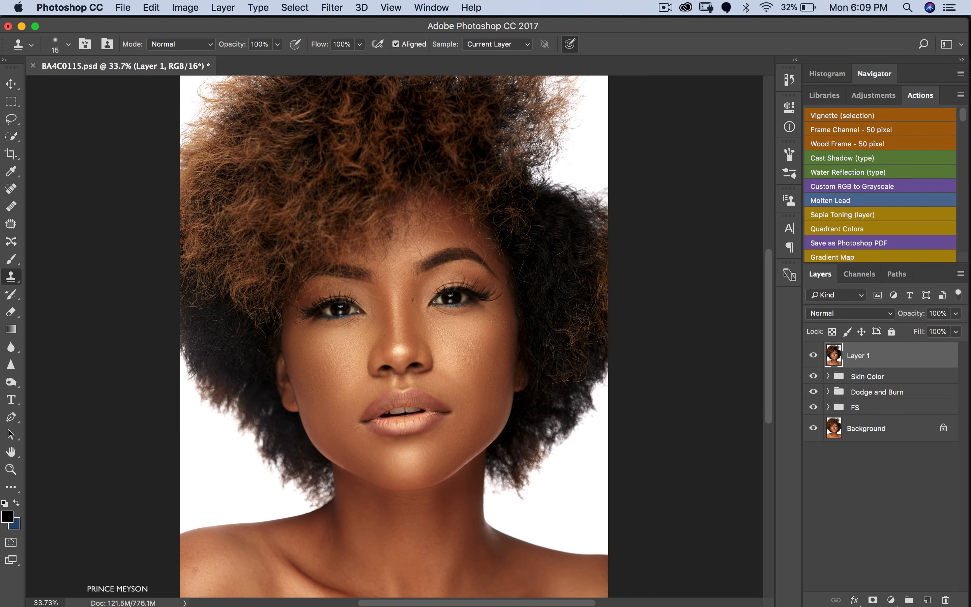
- Apply a Brightness/Contrast adjustment with contrast -50 to the merged layer
{"action": "left_click", "coordinate": [187, 7]}
{"action": "mouse_move", "coordinate": [226, 48]}
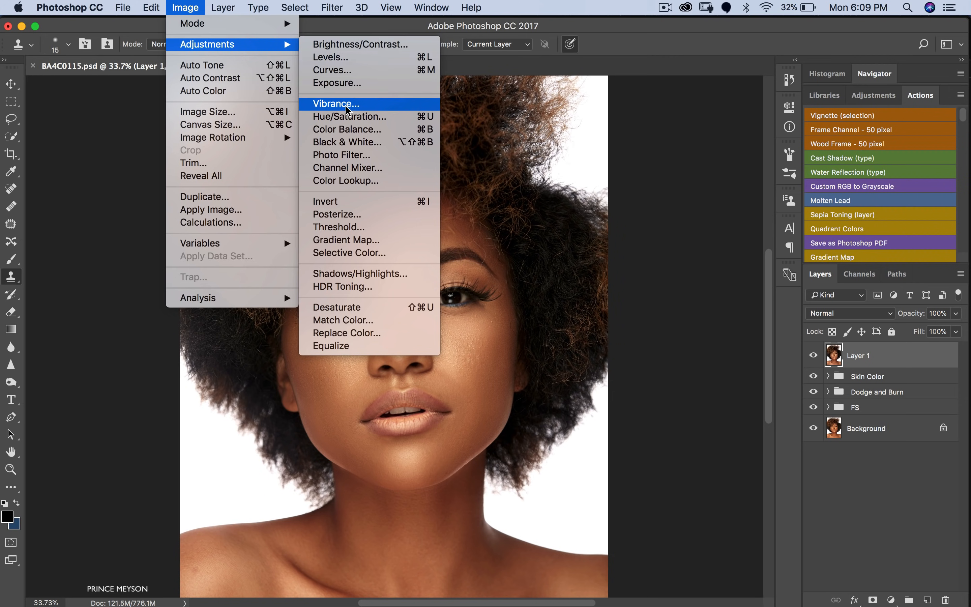
{"action": "left_click", "coordinate": [345, 44]}
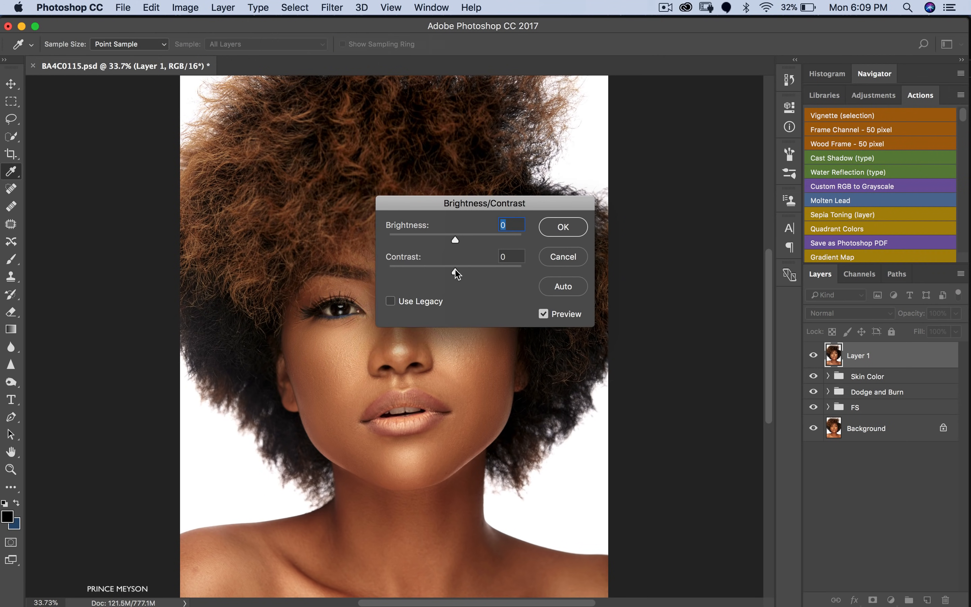
{"action": "left_click_drag", "start_coordinate": [456, 274], "coordinate": [339, 263]}
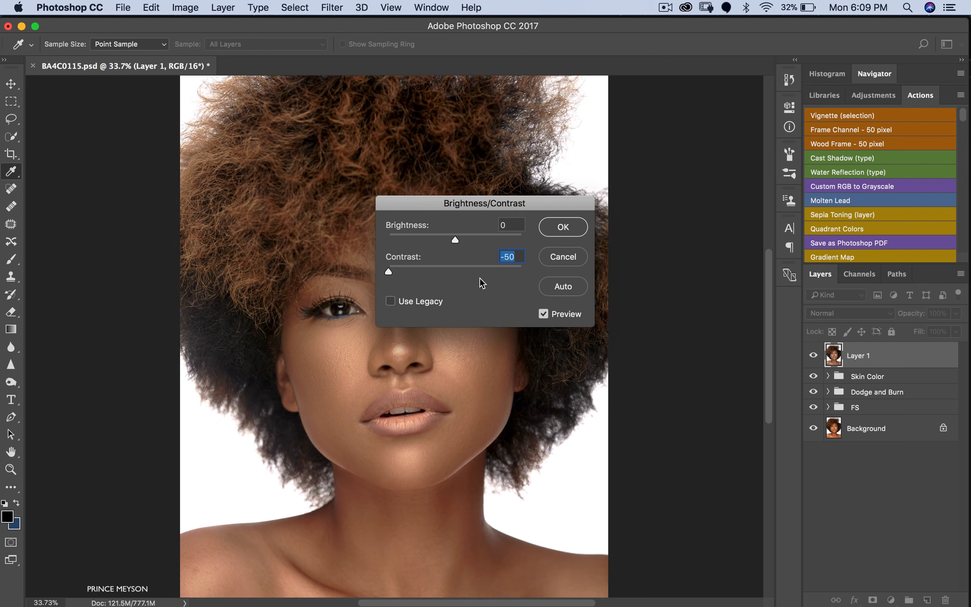
{"action": "left_click", "coordinate": [563, 227]}
{"action": "key", "text": "s"}
- Apply a High Pass filter with a 1.5 pixel radius to the merged layer and set its blend mode to Vivid Light
{"action": "left_click", "coordinate": [334, 11]}
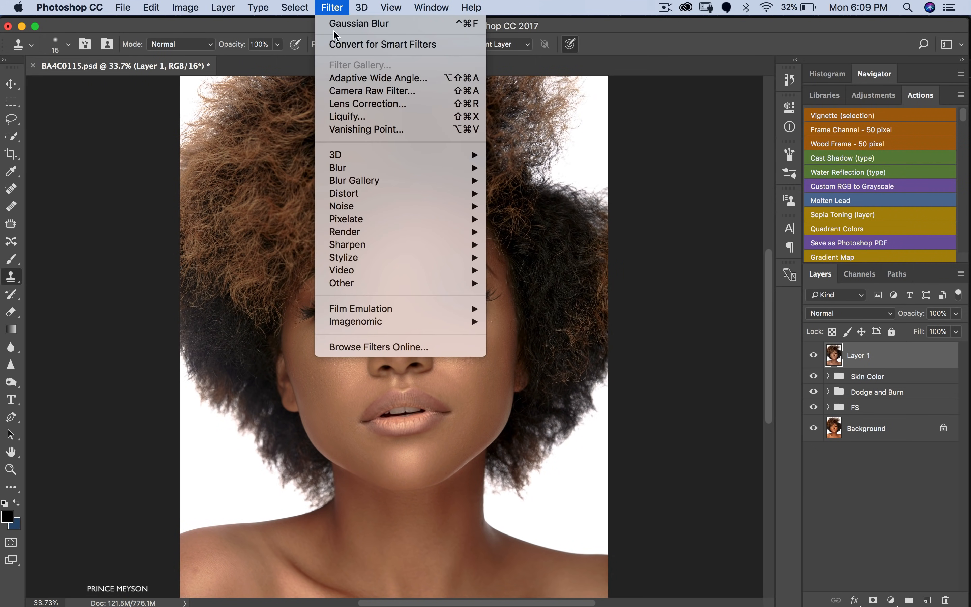
{"action": "mouse_move", "coordinate": [452, 288]}
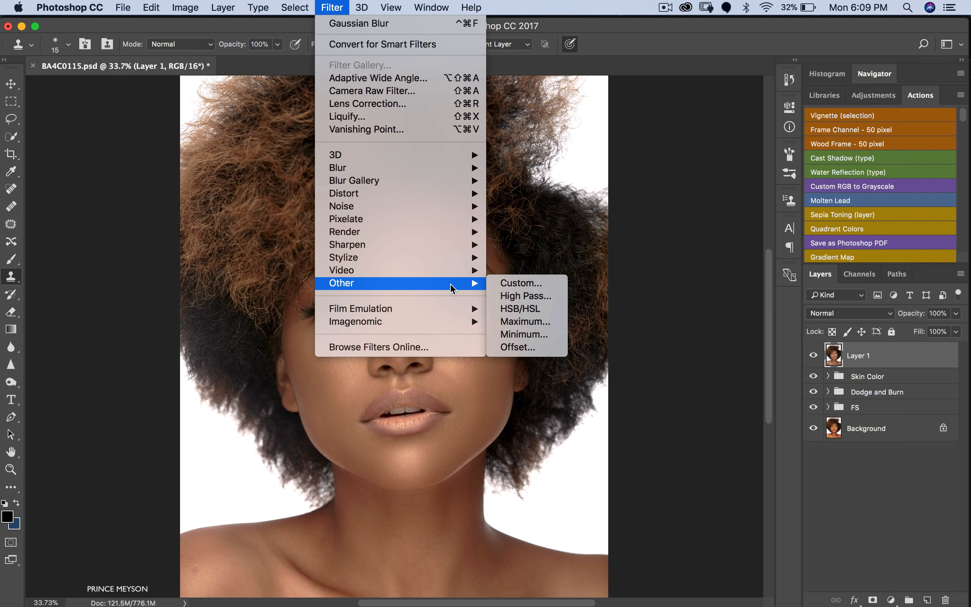
{"action": "left_click", "coordinate": [524, 295]}
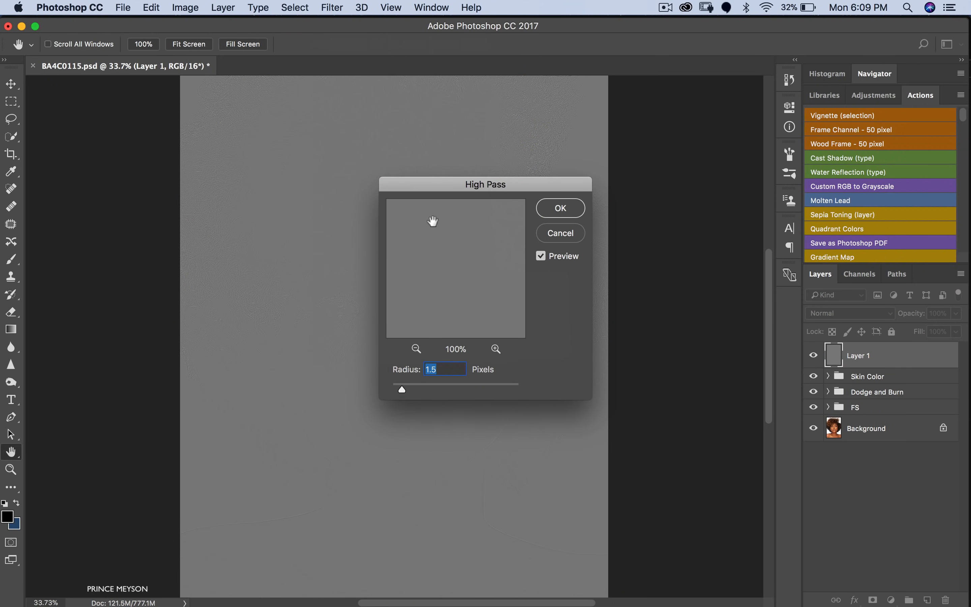
{"action": "left_click_drag", "start_coordinate": [435, 185], "coordinate": [622, 182]}
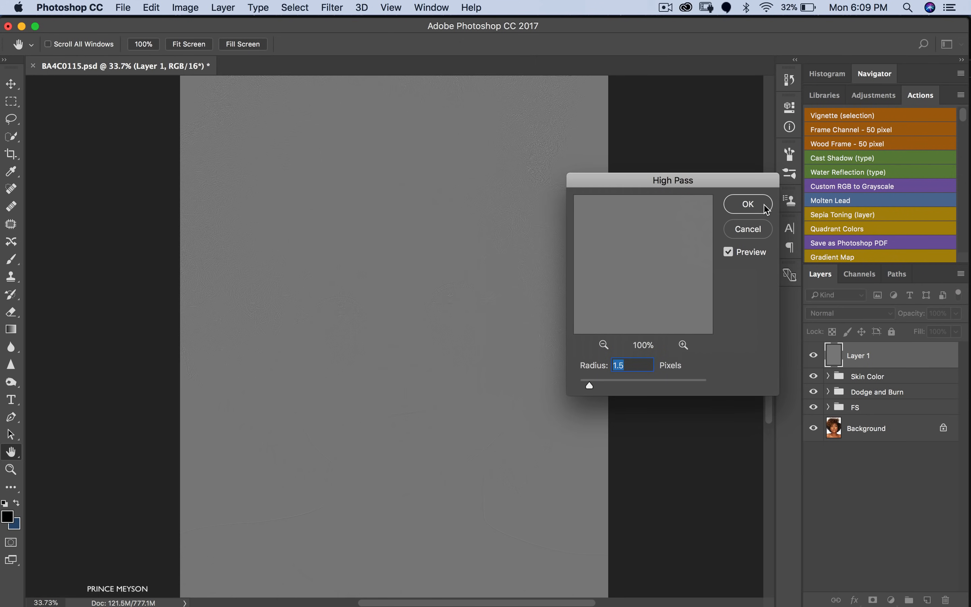
{"action": "left_click", "coordinate": [748, 205]}
{"action": "left_click", "coordinate": [833, 314]}
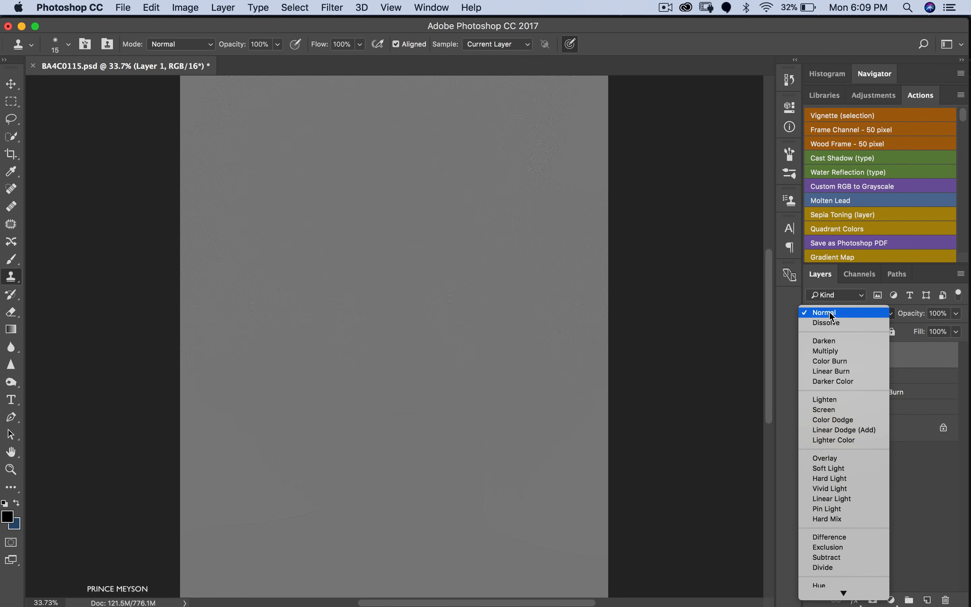
{"action": "left_click", "coordinate": [837, 489]}
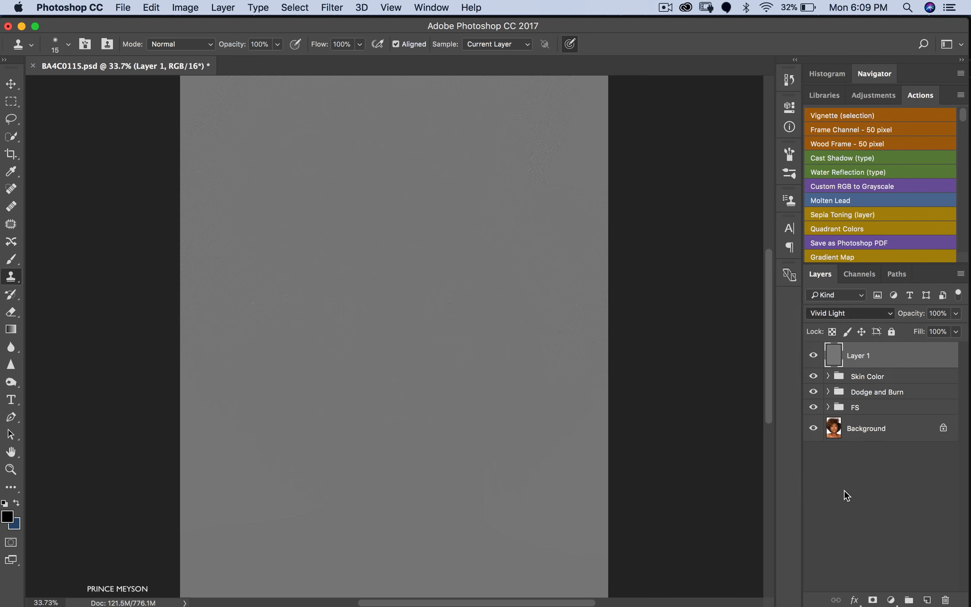
- Compare the sharpness of the eyes, lips and skin with the High Pass layer off and on
{"action": "scroll", "coordinate": [397, 346], "scroll_direction": "up", "scroll_amount": 5}
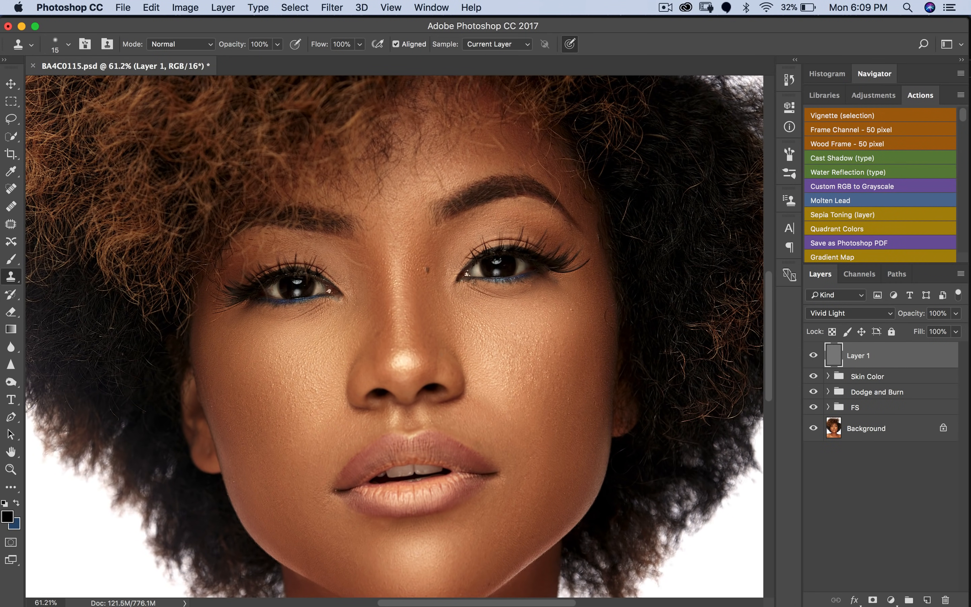
{"action": "left_click", "coordinate": [813, 355]}
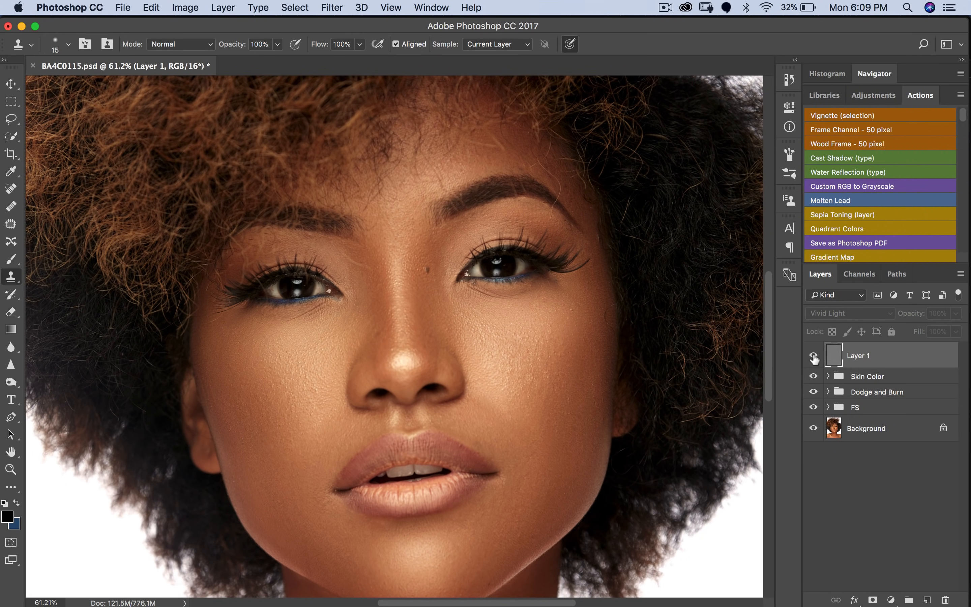
{"action": "left_click", "coordinate": [813, 356]}
{"action": "left_click", "coordinate": [813, 356]}
{"action": "left_click", "coordinate": [813, 356]}
{"action": "left_click", "coordinate": [814, 356]}
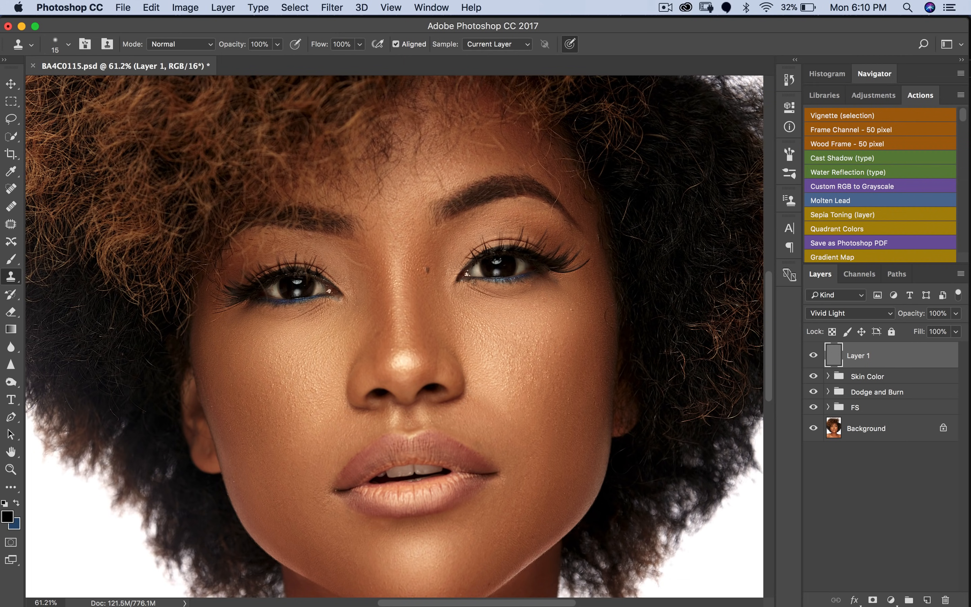
{"action": "left_click", "coordinate": [814, 355]}
{"action": "left_click", "coordinate": [814, 356]}
- Compare the black hair and adjoining side of the face with the High Pass layer's sharpening off and on
{"action": "scroll", "coordinate": [684, 357], "scroll_direction": "right", "scroll_amount": 1}
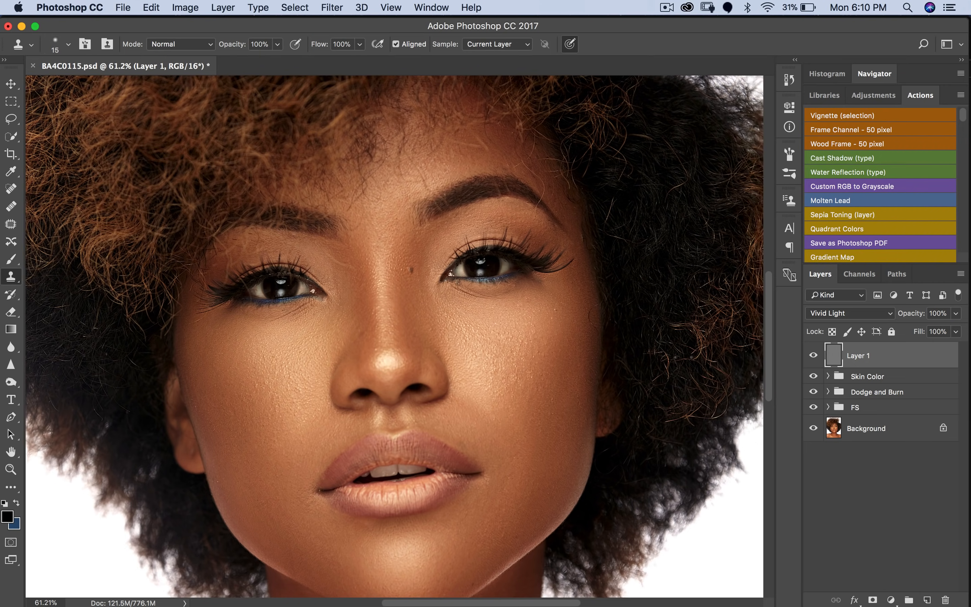
{"action": "scroll", "coordinate": [690, 357], "scroll_direction": "right", "scroll_amount": 5}
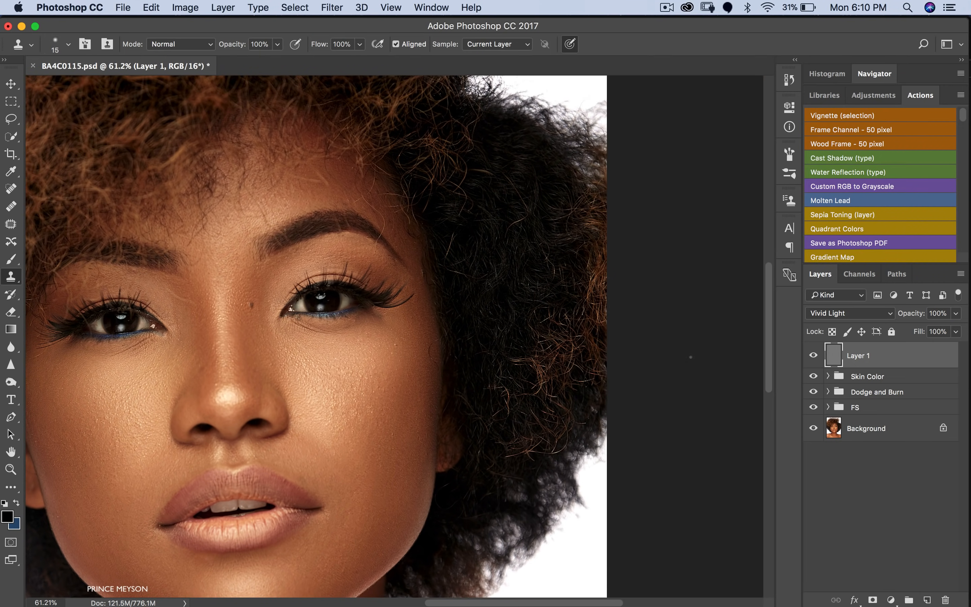
{"action": "left_click", "coordinate": [813, 356]}
{"action": "left_click", "coordinate": [813, 356]}
{"action": "left_click", "coordinate": [814, 356]}
{"action": "left_click", "coordinate": [814, 356]}
- Try the Linear Light blend mode on the High Pass layer, then return it to Vivid Light
{"action": "left_click", "coordinate": [829, 314]}
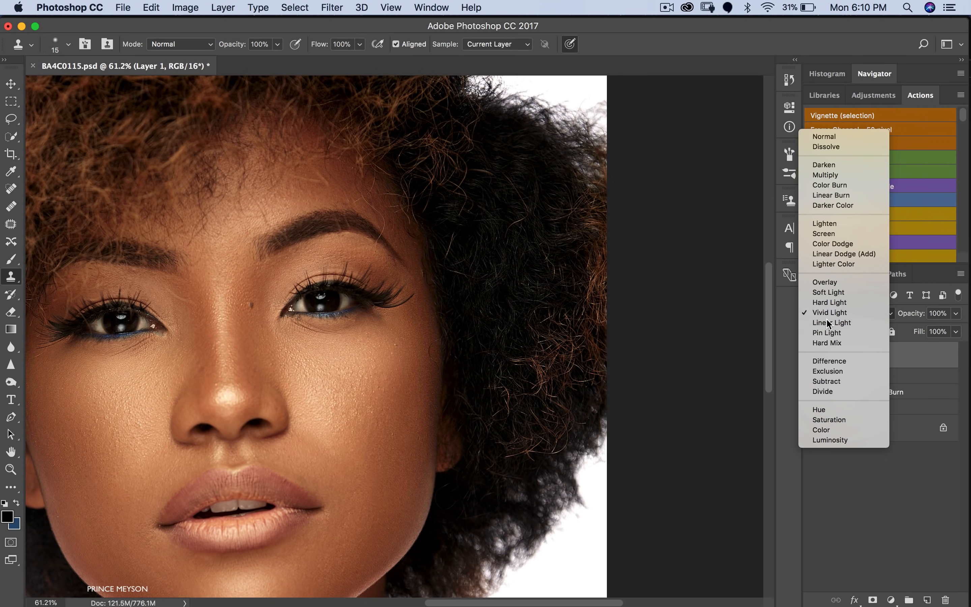
{"action": "left_click", "coordinate": [828, 323]}
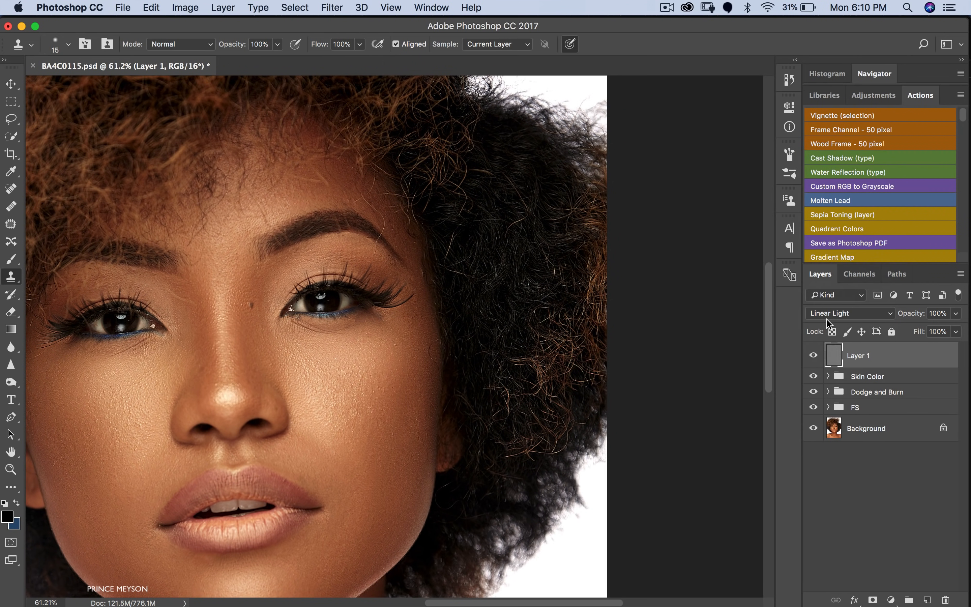
{"action": "left_click", "coordinate": [814, 356]}
{"action": "left_click", "coordinate": [814, 356]}
{"action": "left_click", "coordinate": [815, 356]}
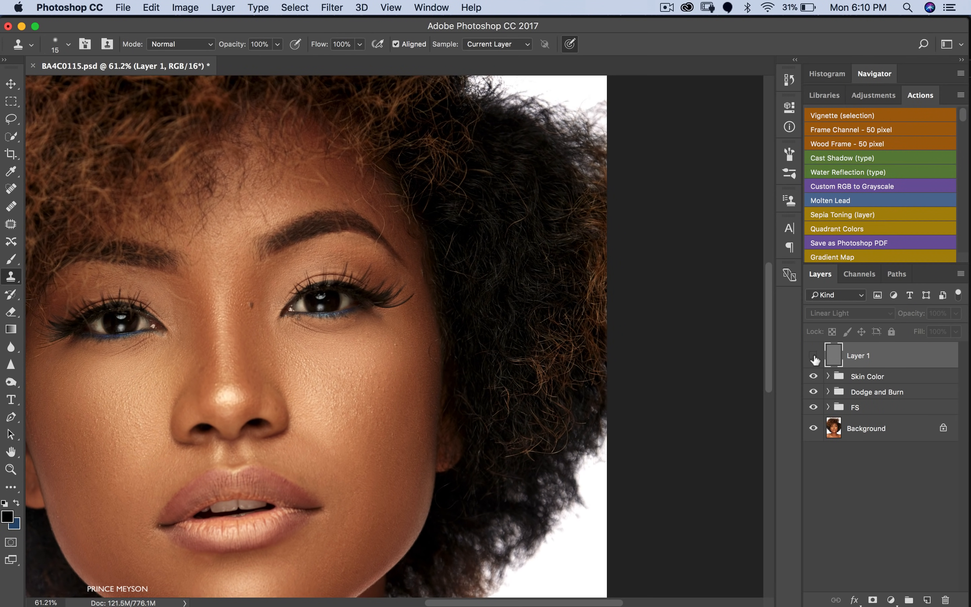
{"action": "left_click", "coordinate": [814, 355]}
{"action": "left_click", "coordinate": [835, 314]}
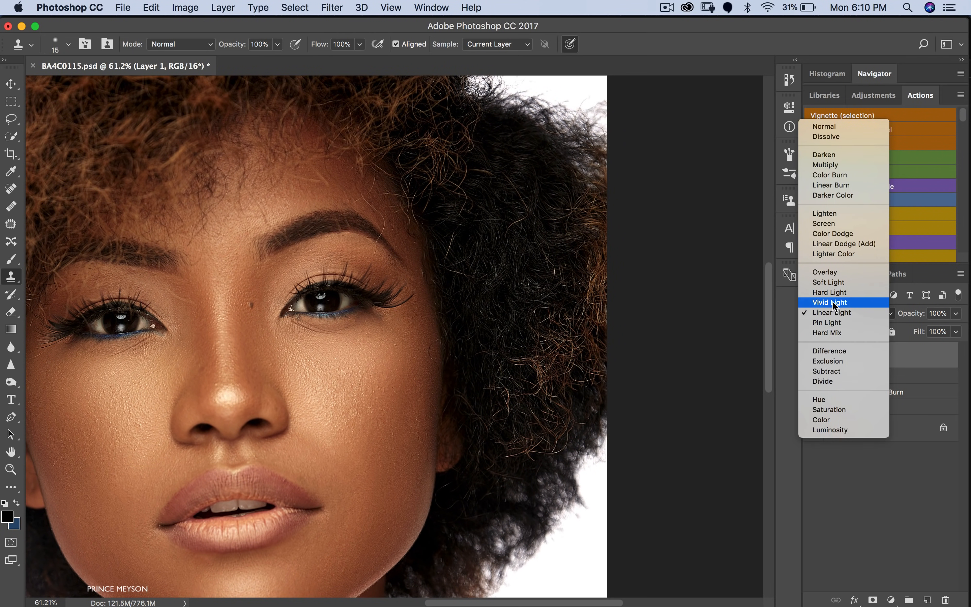
{"action": "left_click", "coordinate": [833, 302]}
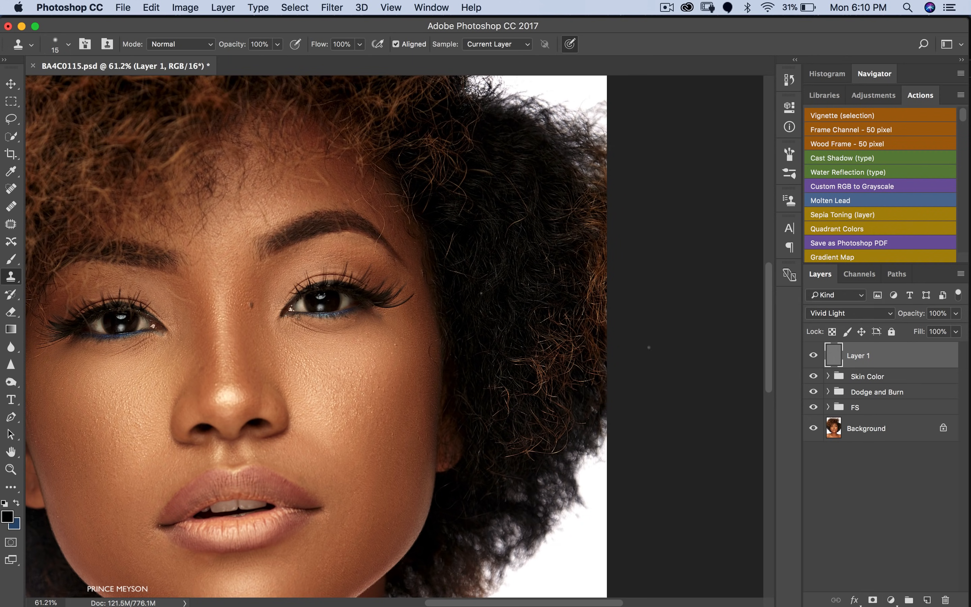
- Compare the Vivid Light sharpening off and on, and reduce the High Pass layer's opacity to 60%
{"action": "left_click", "coordinate": [813, 360]}
{"action": "left_click", "coordinate": [814, 360]}
{"action": "left_click", "coordinate": [813, 360]}
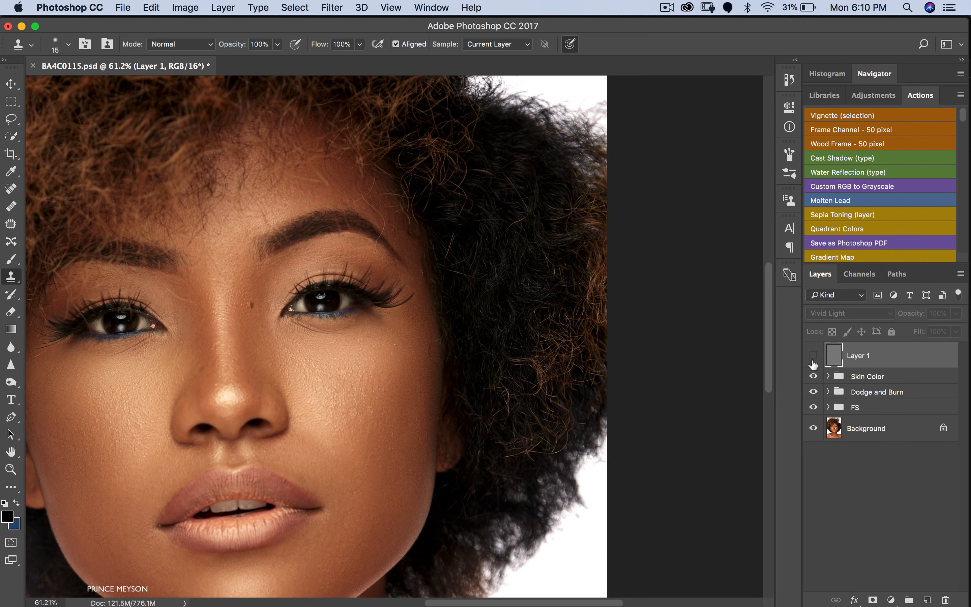
{"action": "left_click", "coordinate": [813, 360]}
{"action": "scroll", "coordinate": [350, 336], "scroll_direction": "left", "scroll_amount": 3}
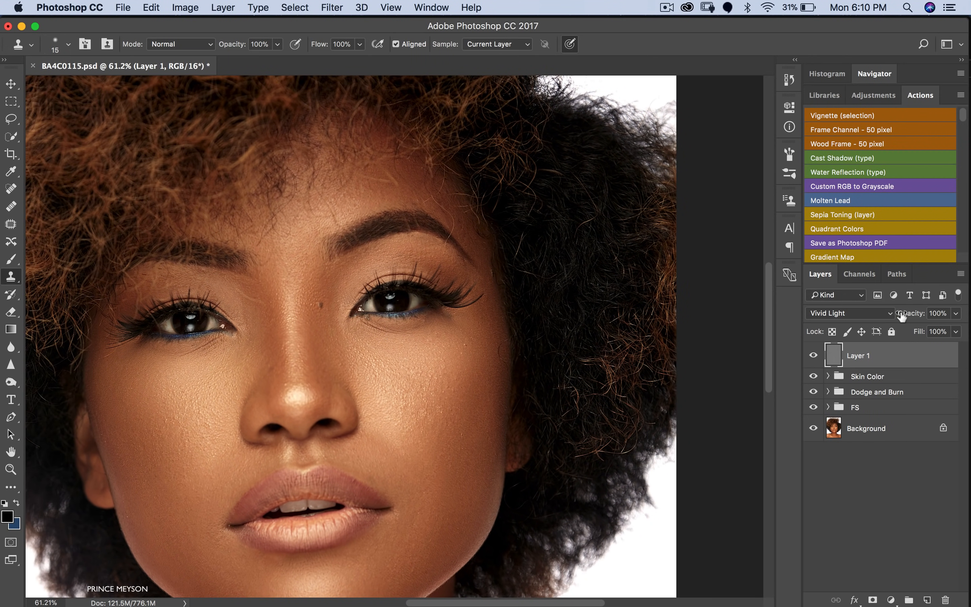
{"action": "left_click", "coordinate": [912, 314]}
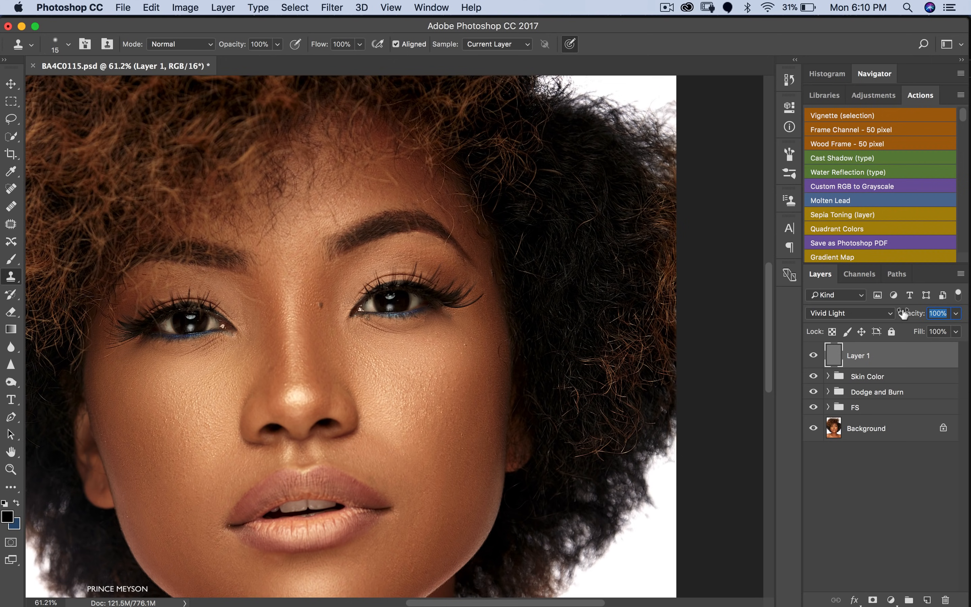
{"action": "type", "text": "60"}
{"action": "key", "text": "Return"}
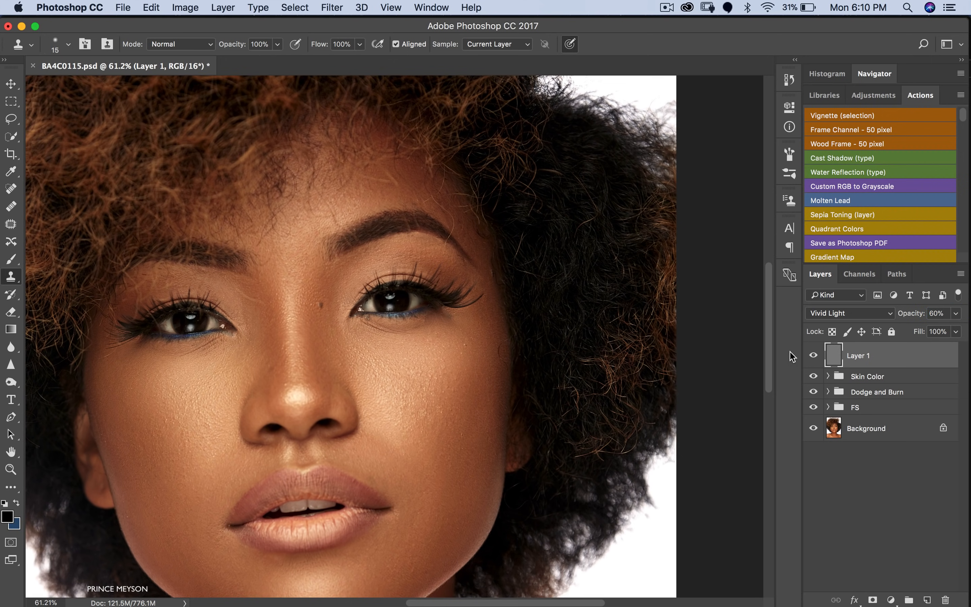
{"action": "left_click", "coordinate": [815, 355]}
{"action": "left_click", "coordinate": [814, 356]}
- Group the High Pass layer with the Skin Color, Dodge and Burn and FS groups, leaving Background outside
{"action": "key", "text": "super+minus"}
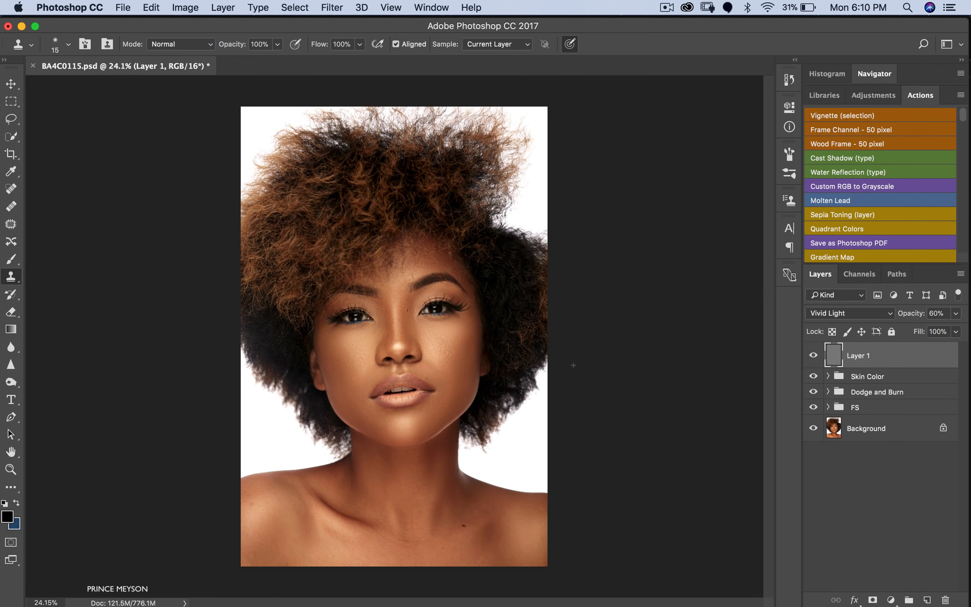
{"action": "left_click", "coordinate": [865, 414], "text": "shift"}
{"action": "key", "text": "super+g"}
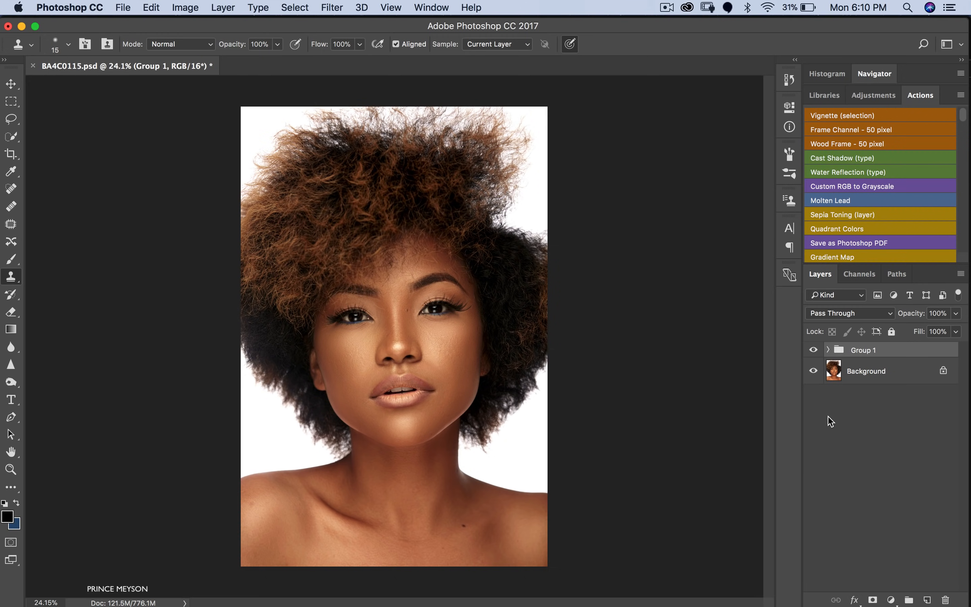
- Compare the face, hair and shoulders before and after retouching by hiding and showing the new group
{"action": "key", "text": "z"}
{"action": "left_click", "coordinate": [384, 327], "text": "alt"}
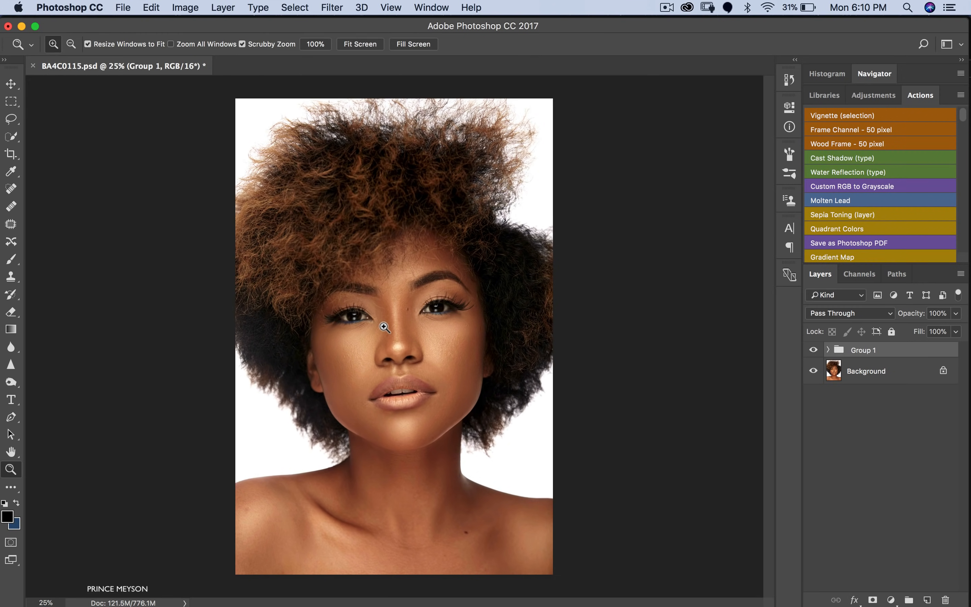
{"action": "left_click", "coordinate": [383, 327], "text": "alt"}
{"action": "key", "text": "s"}
{"action": "left_click", "coordinate": [813, 350]}
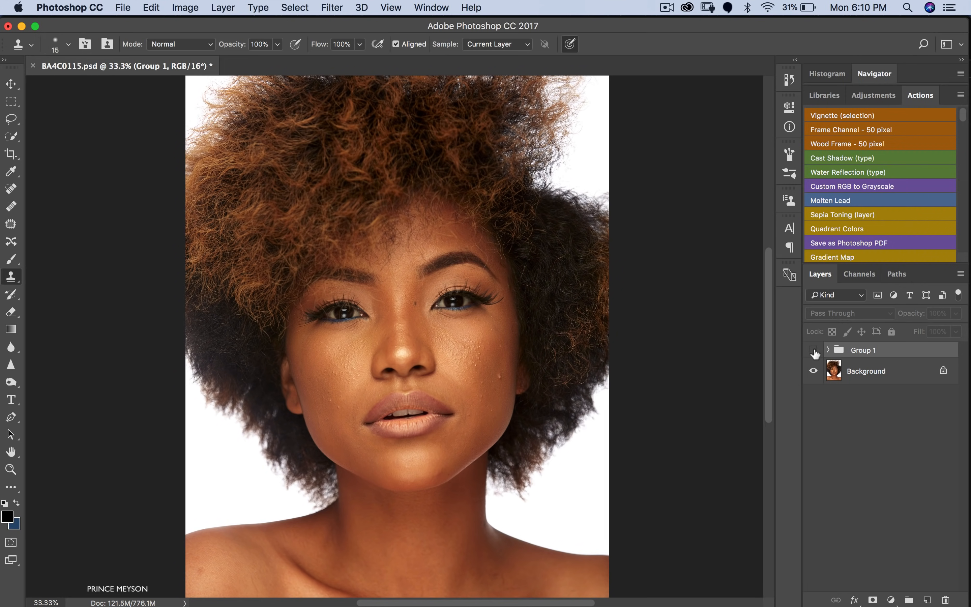
{"action": "left_click", "coordinate": [814, 350]}
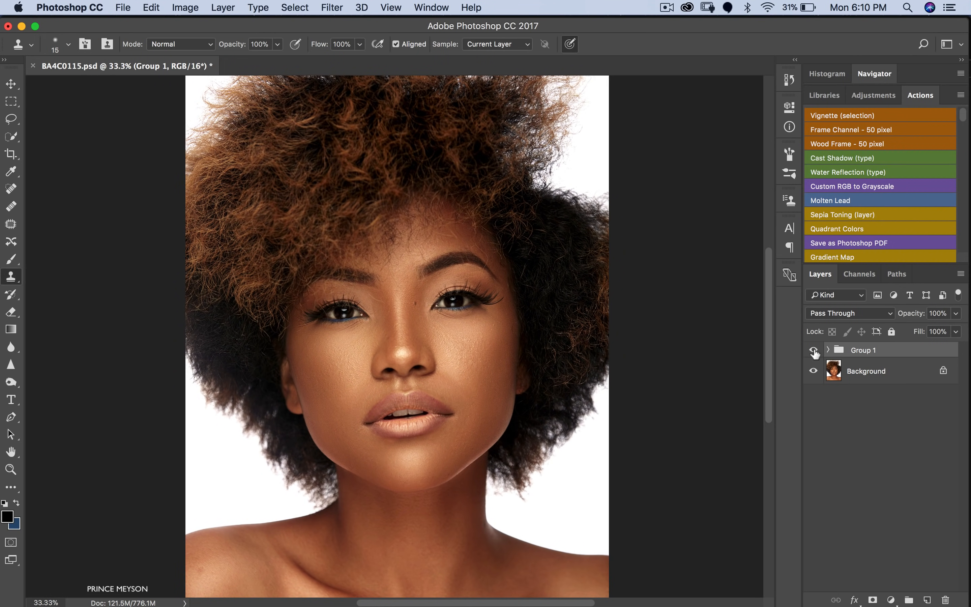
{"action": "scroll", "coordinate": [530, 385], "scroll_direction": "down", "scroll_amount": 5}
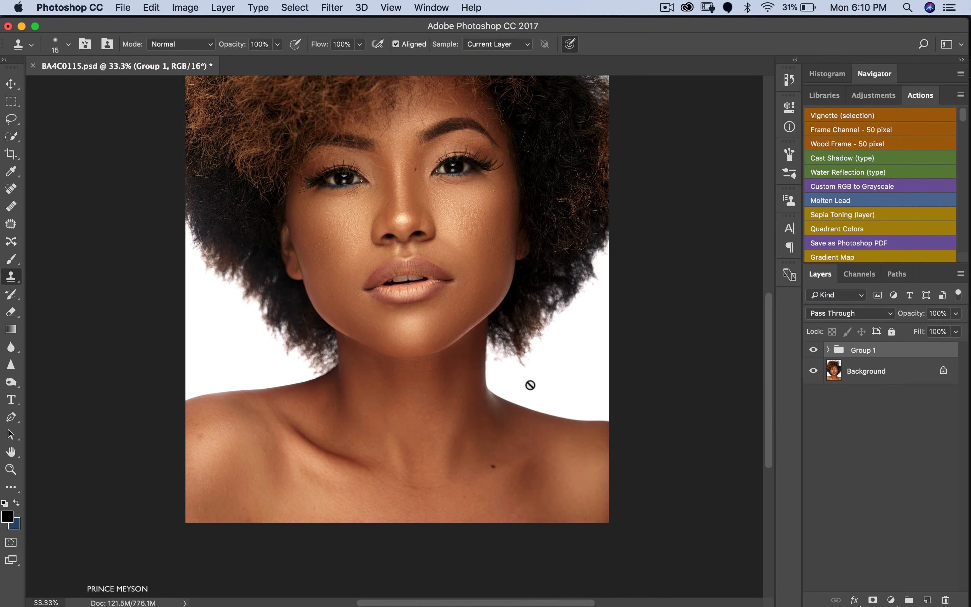
{"action": "left_click", "coordinate": [813, 351]}
{"action": "left_click", "coordinate": [813, 353]}
{"action": "scroll", "coordinate": [639, 332], "scroll_direction": "up", "scroll_amount": 5}
{"action": "left_click", "coordinate": [815, 354]}
{"action": "left_click", "coordinate": [815, 354]}
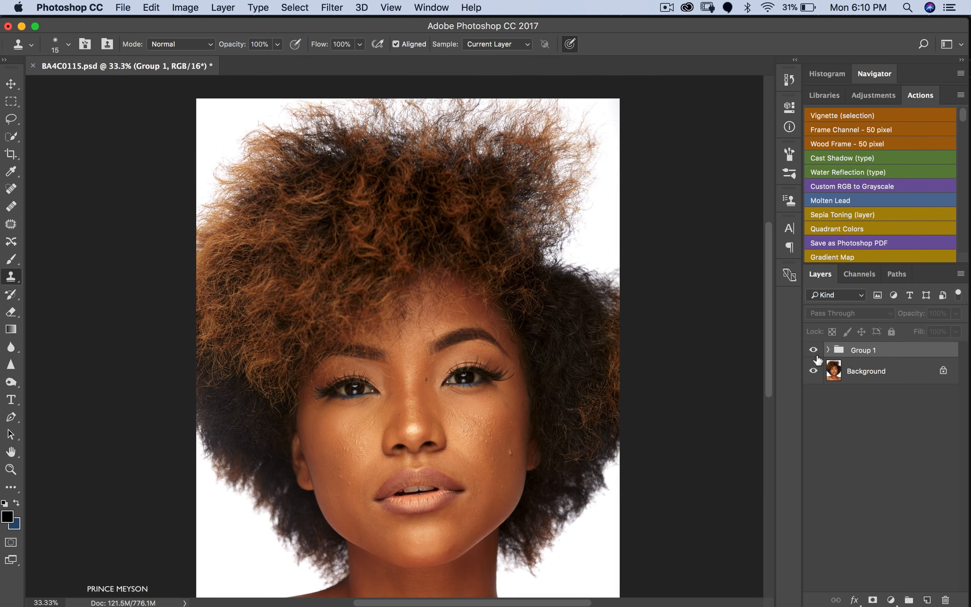
{"action": "scroll", "coordinate": [604, 417], "scroll_direction": "down", "scroll_amount": 5}
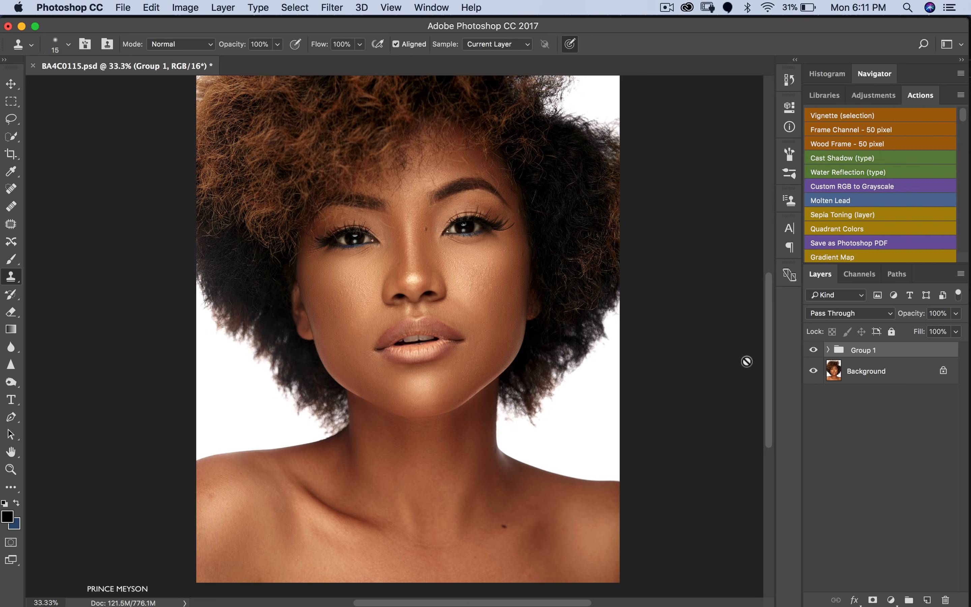
{"action": "left_click", "coordinate": [815, 350]}
{"action": "left_click", "coordinate": [815, 350]}
- Merge the retouching group into a single layer above Background and save the document
{"action": "key", "text": "super+e"}
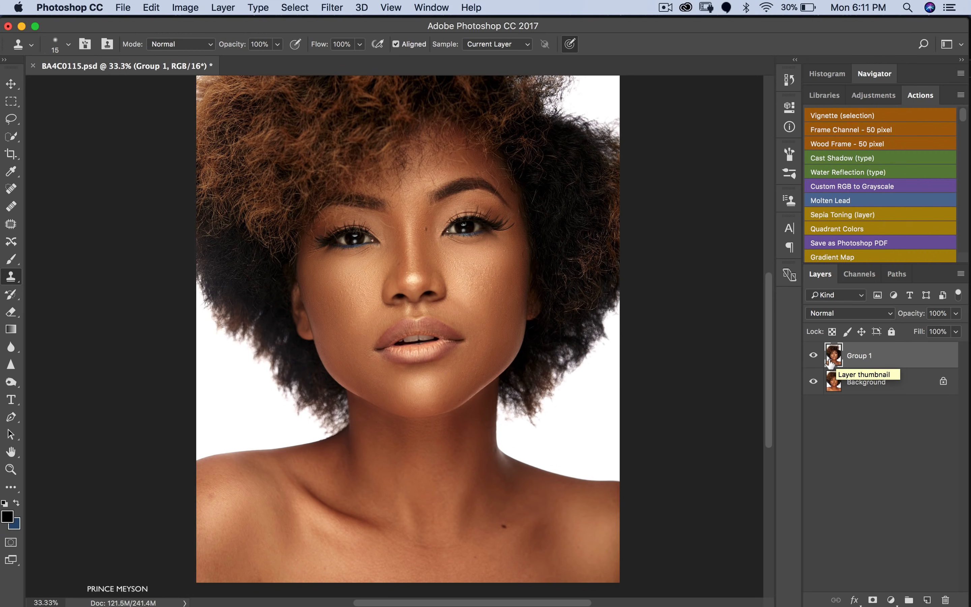
{"action": "key", "text": "super+s"}
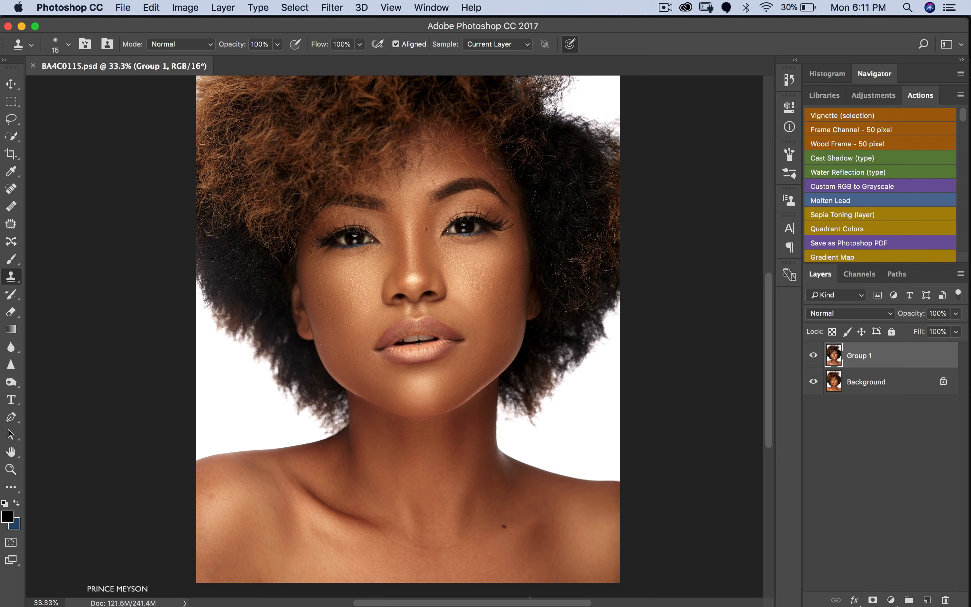
- Switch to Capture One 10 and compare the original BA4C0115.CR2 with the retouched BA4C0115.psd
{"action": "mouse_move", "coordinate": [559, 598]}
{"action": "left_click", "coordinate": [636, 599]}
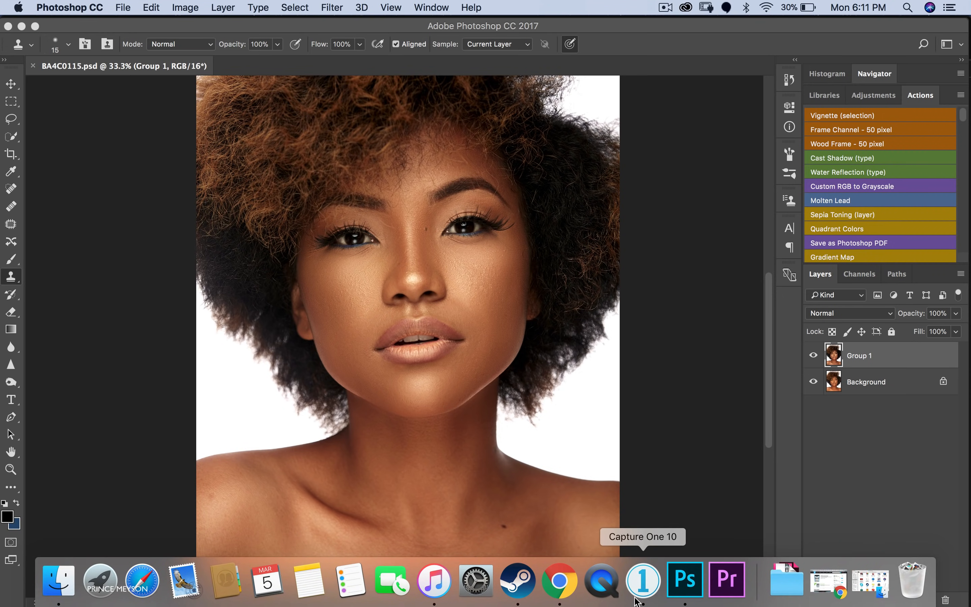
{"action": "scroll", "coordinate": [895, 452], "scroll_direction": "down", "scroll_amount": 2}
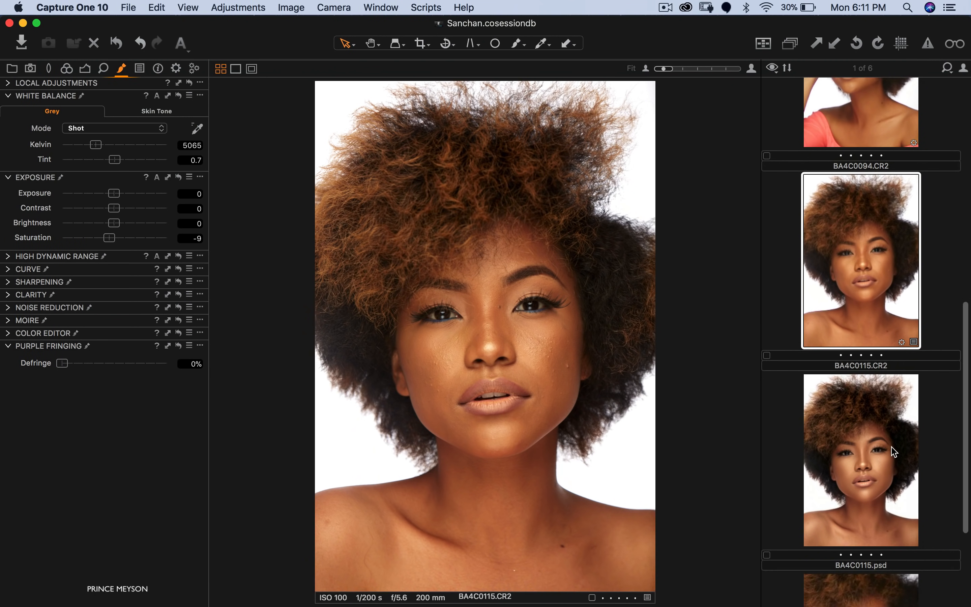
{"action": "scroll", "coordinate": [894, 451], "scroll_direction": "down", "scroll_amount": 3}
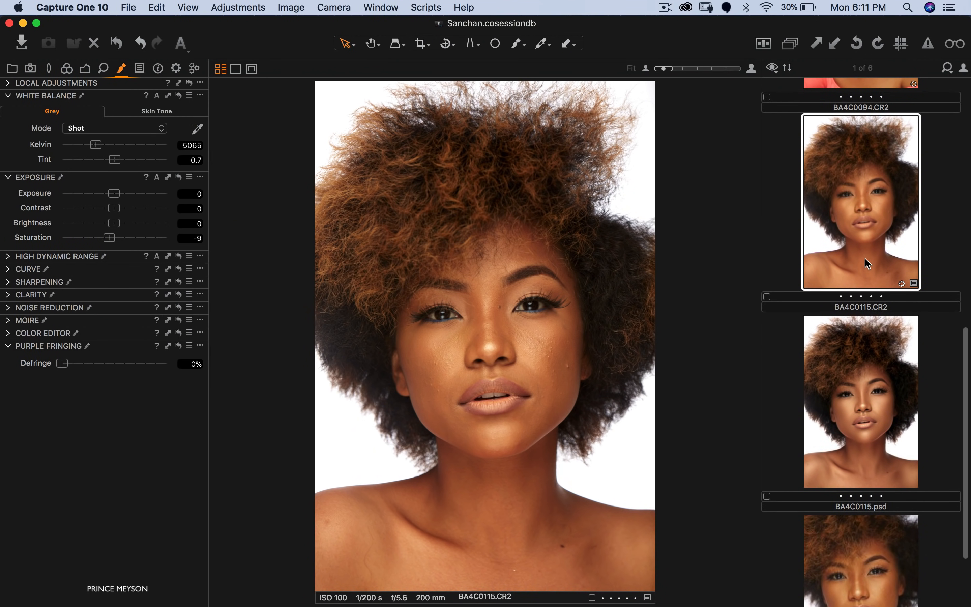
{"action": "left_click", "coordinate": [857, 414]}
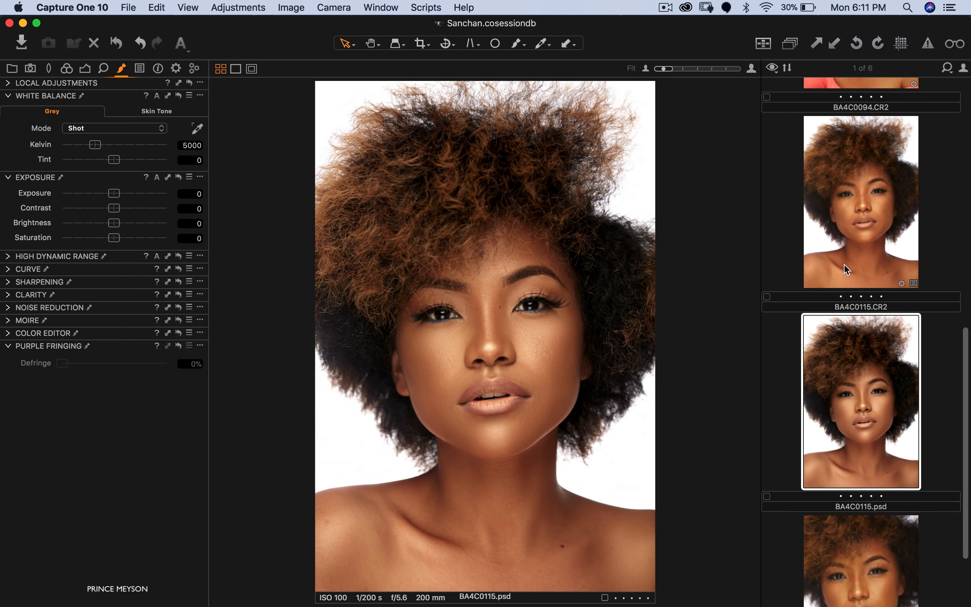
{"action": "left_click", "coordinate": [847, 270]}
{"action": "left_click", "coordinate": [857, 407]}
{"action": "left_click", "coordinate": [845, 245]}
{"action": "left_click", "coordinate": [863, 364]}
{"action": "left_click", "coordinate": [874, 220]}
{"action": "left_click", "coordinate": [855, 377]}
{"action": "left_click", "coordinate": [870, 279]}
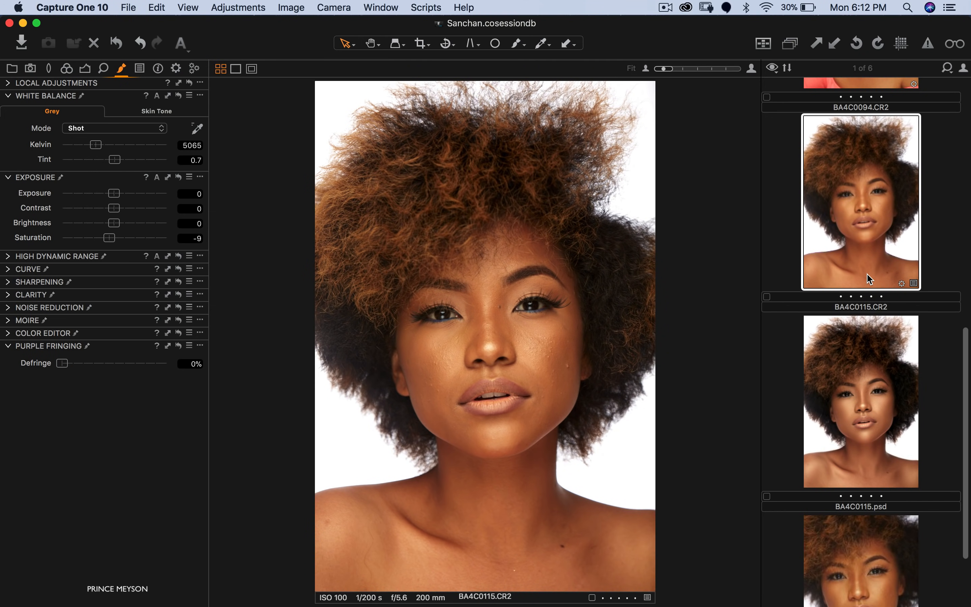
{"action": "left_click", "coordinate": [851, 371]}
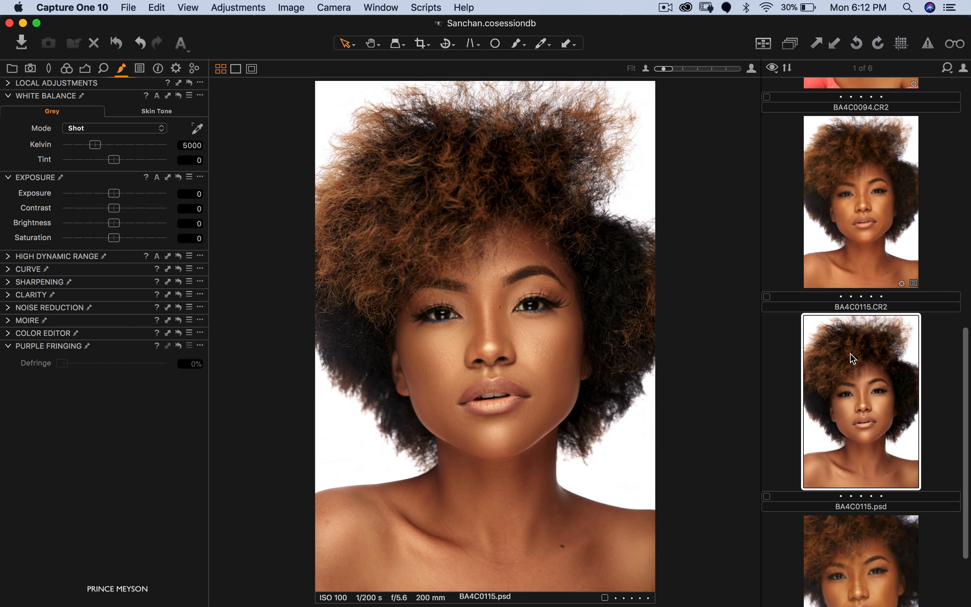
{"action": "left_click", "coordinate": [853, 271]}
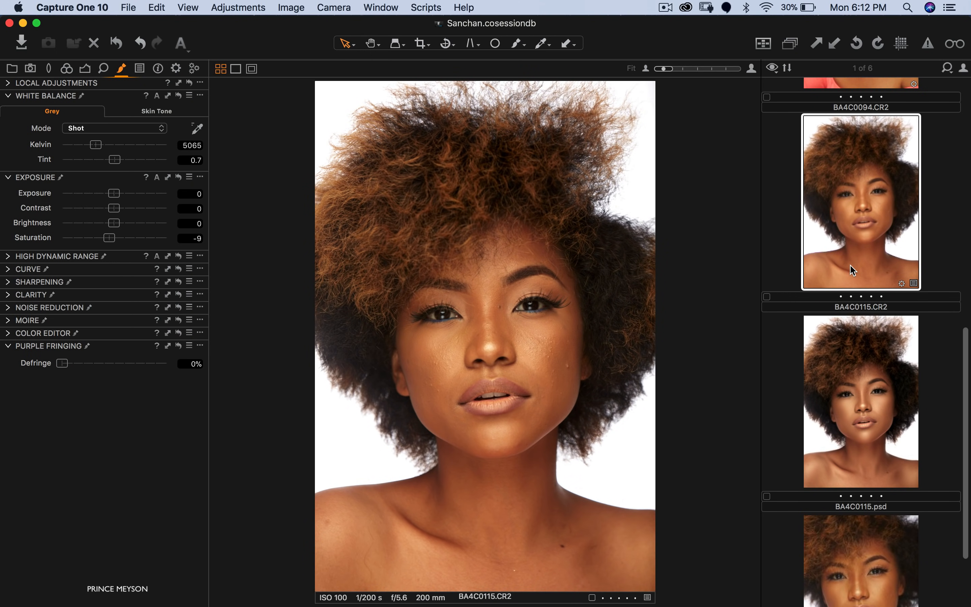